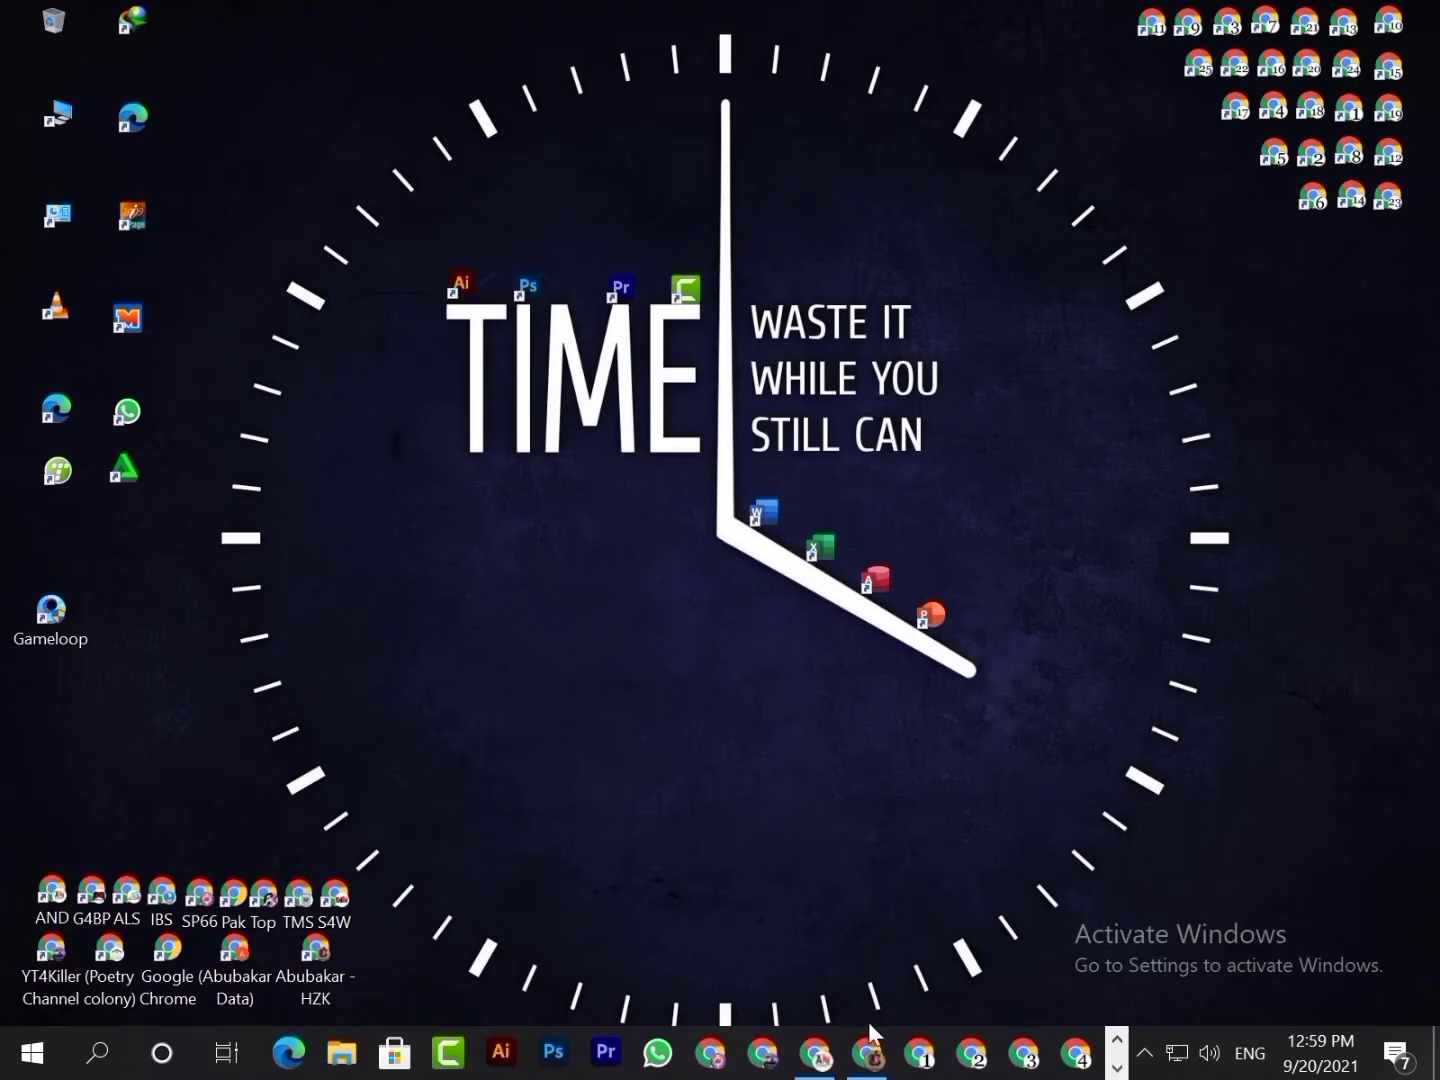
Step: Open the ANDesigner Official channel from the YouTube results, subscribe to it and set its notifications to All
{"action": "left_click", "coordinate": [869, 1040]}
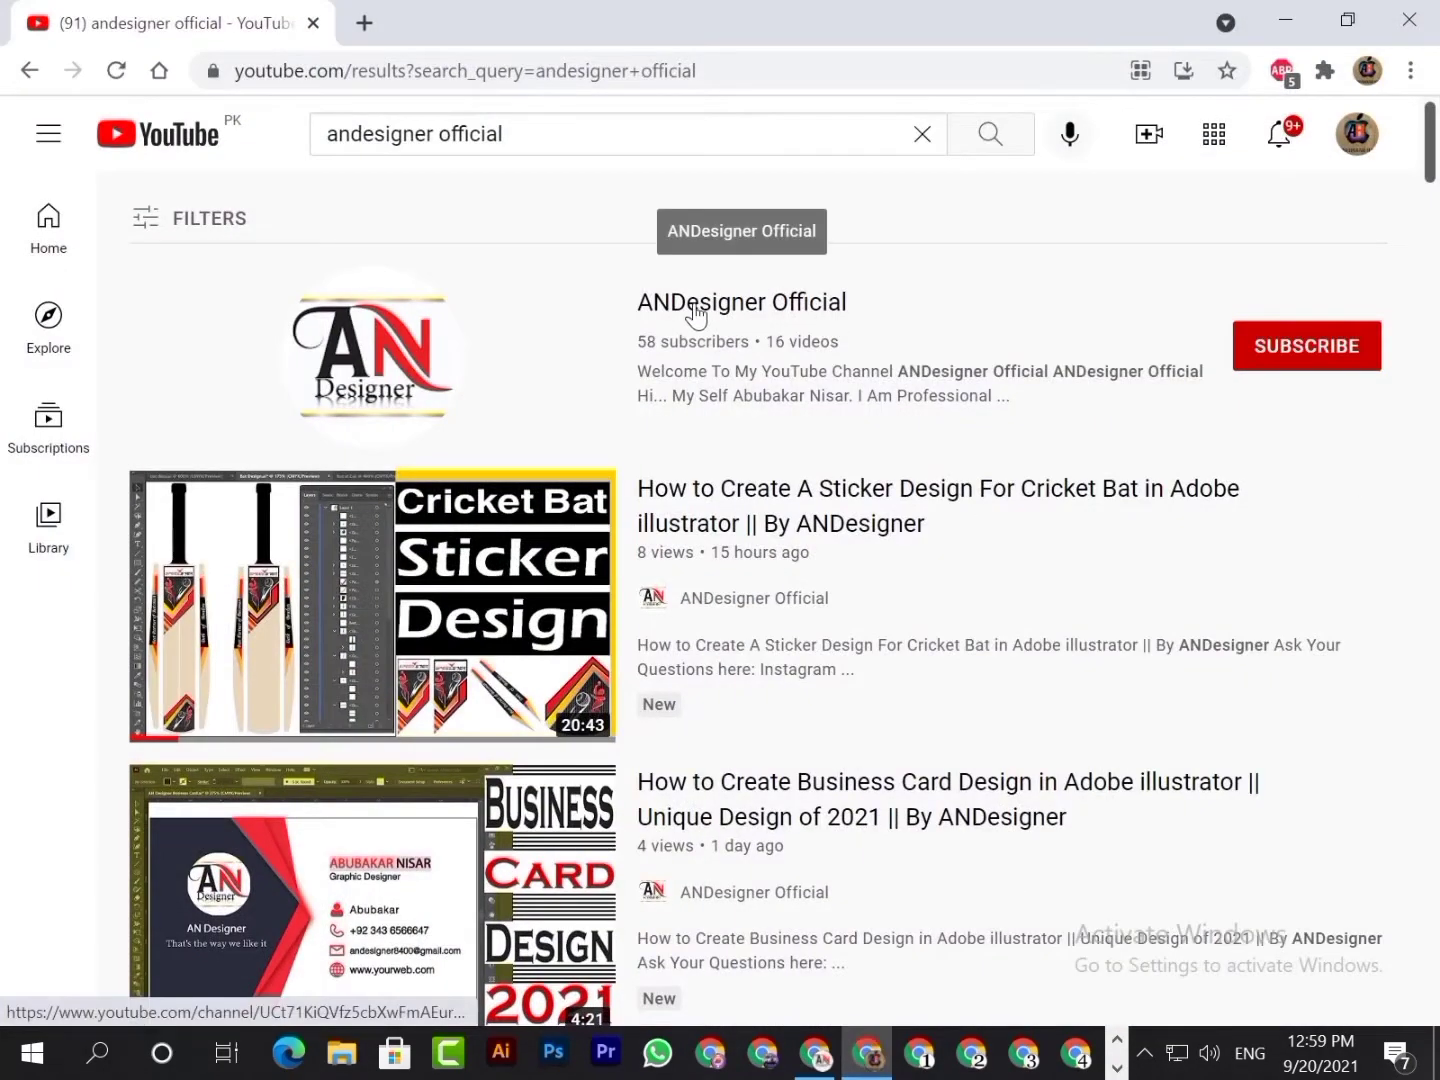
{"action": "left_click", "coordinate": [697, 314]}
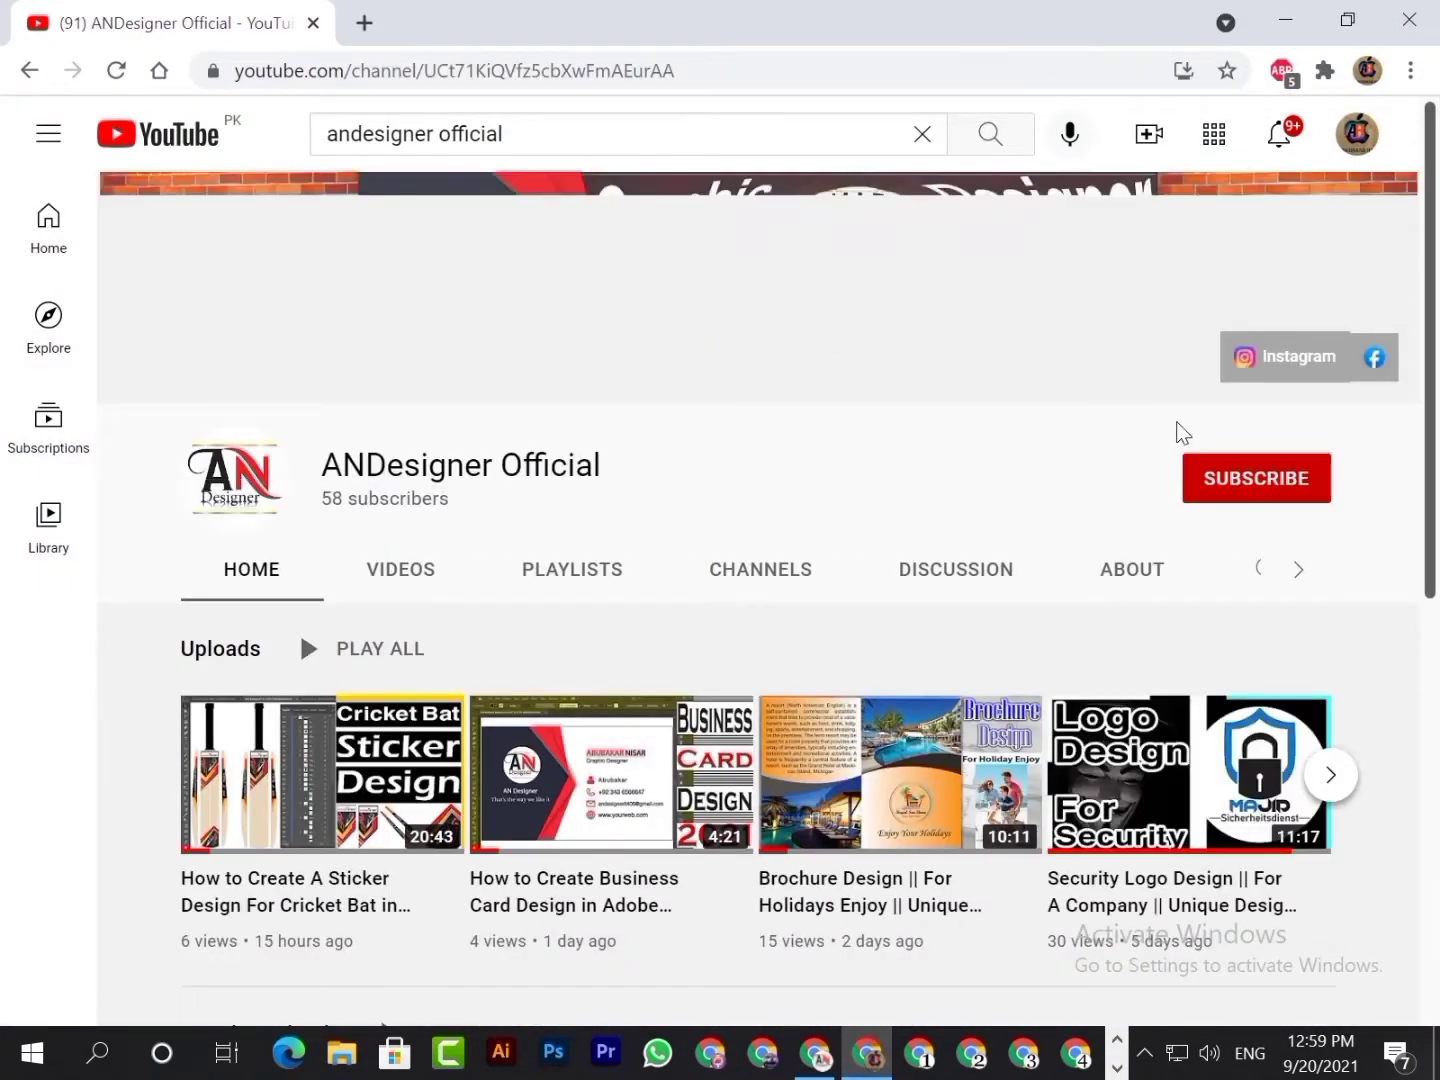
{"action": "left_click", "coordinate": [1254, 481]}
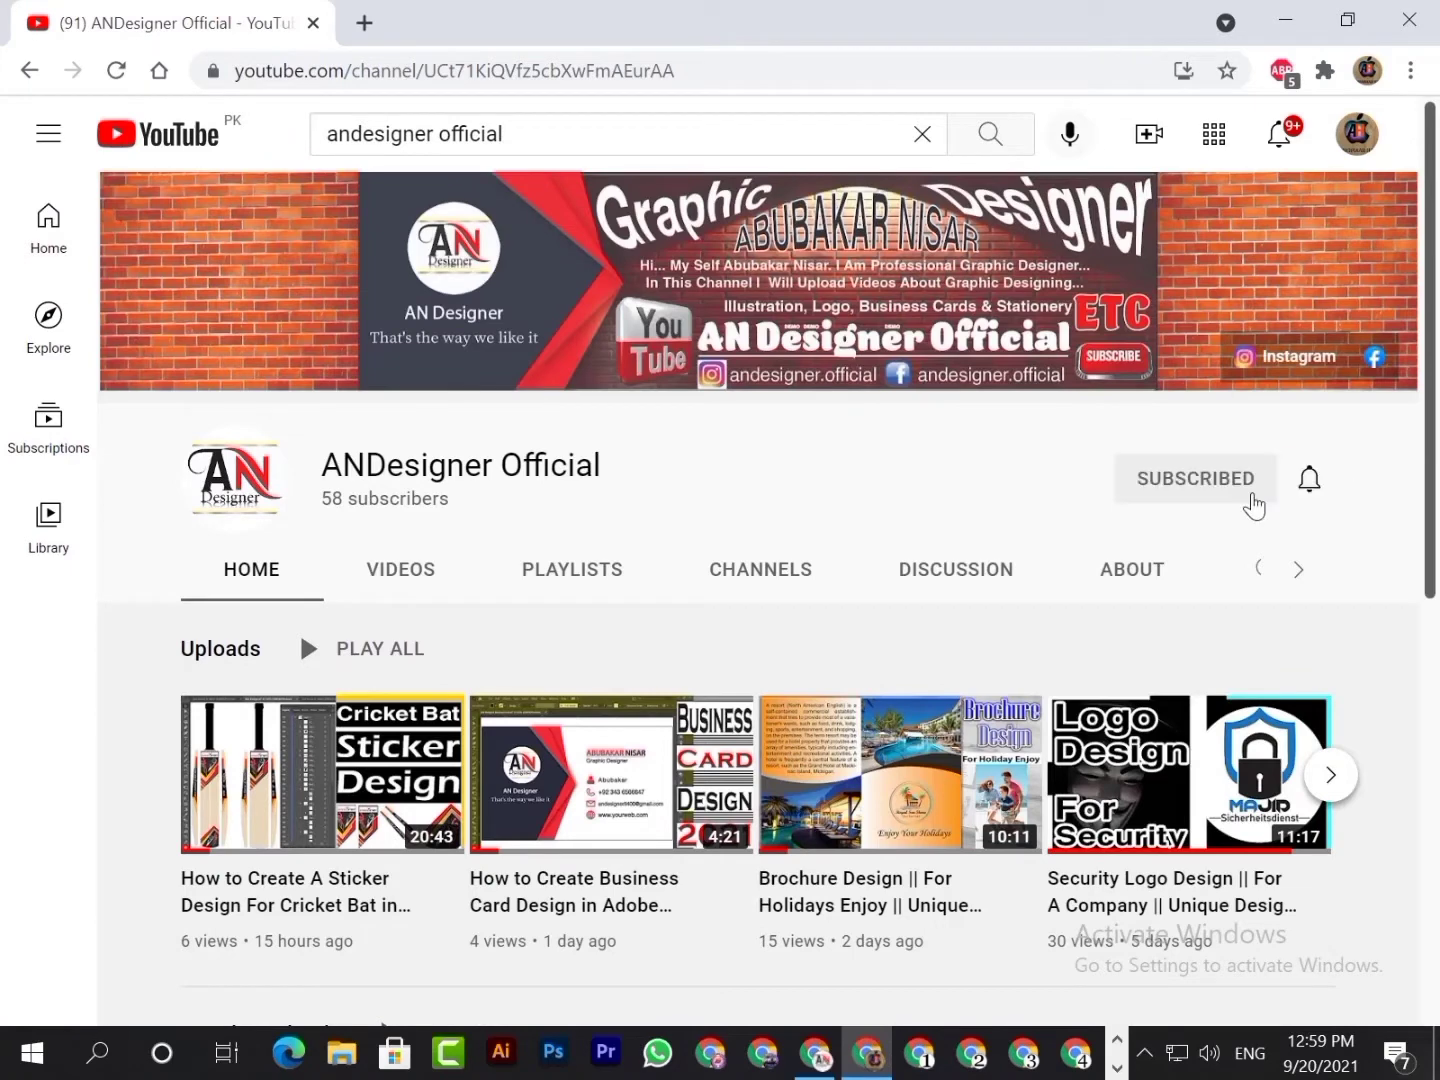
{"action": "left_click", "coordinate": [1308, 480]}
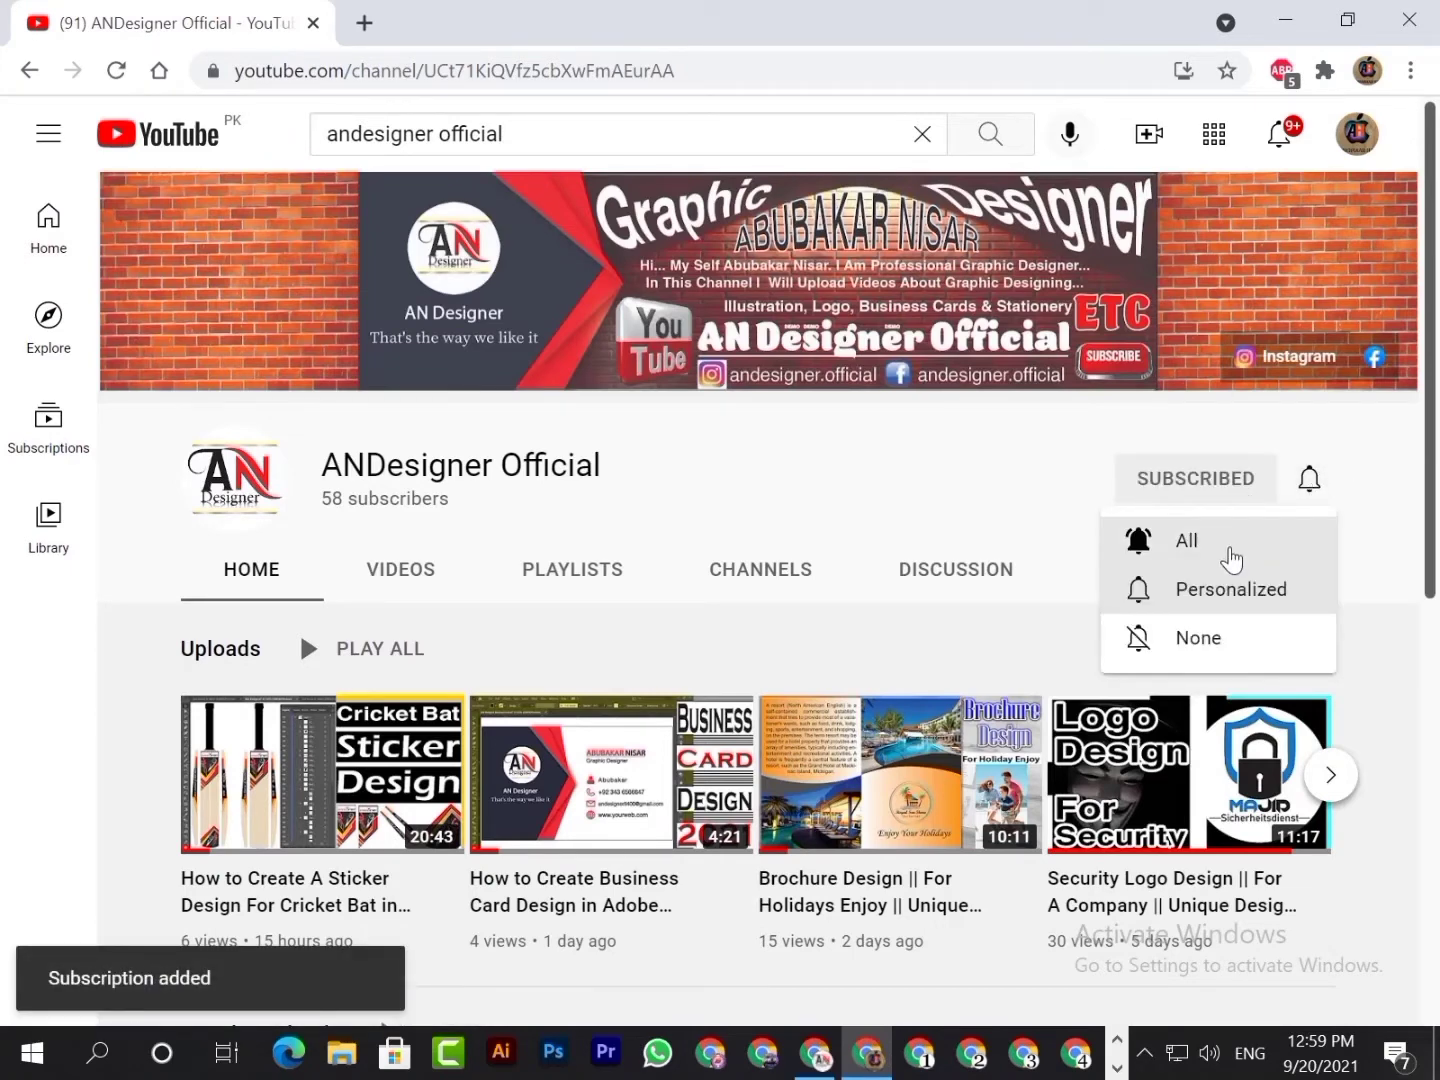
{"action": "left_click", "coordinate": [1229, 550]}
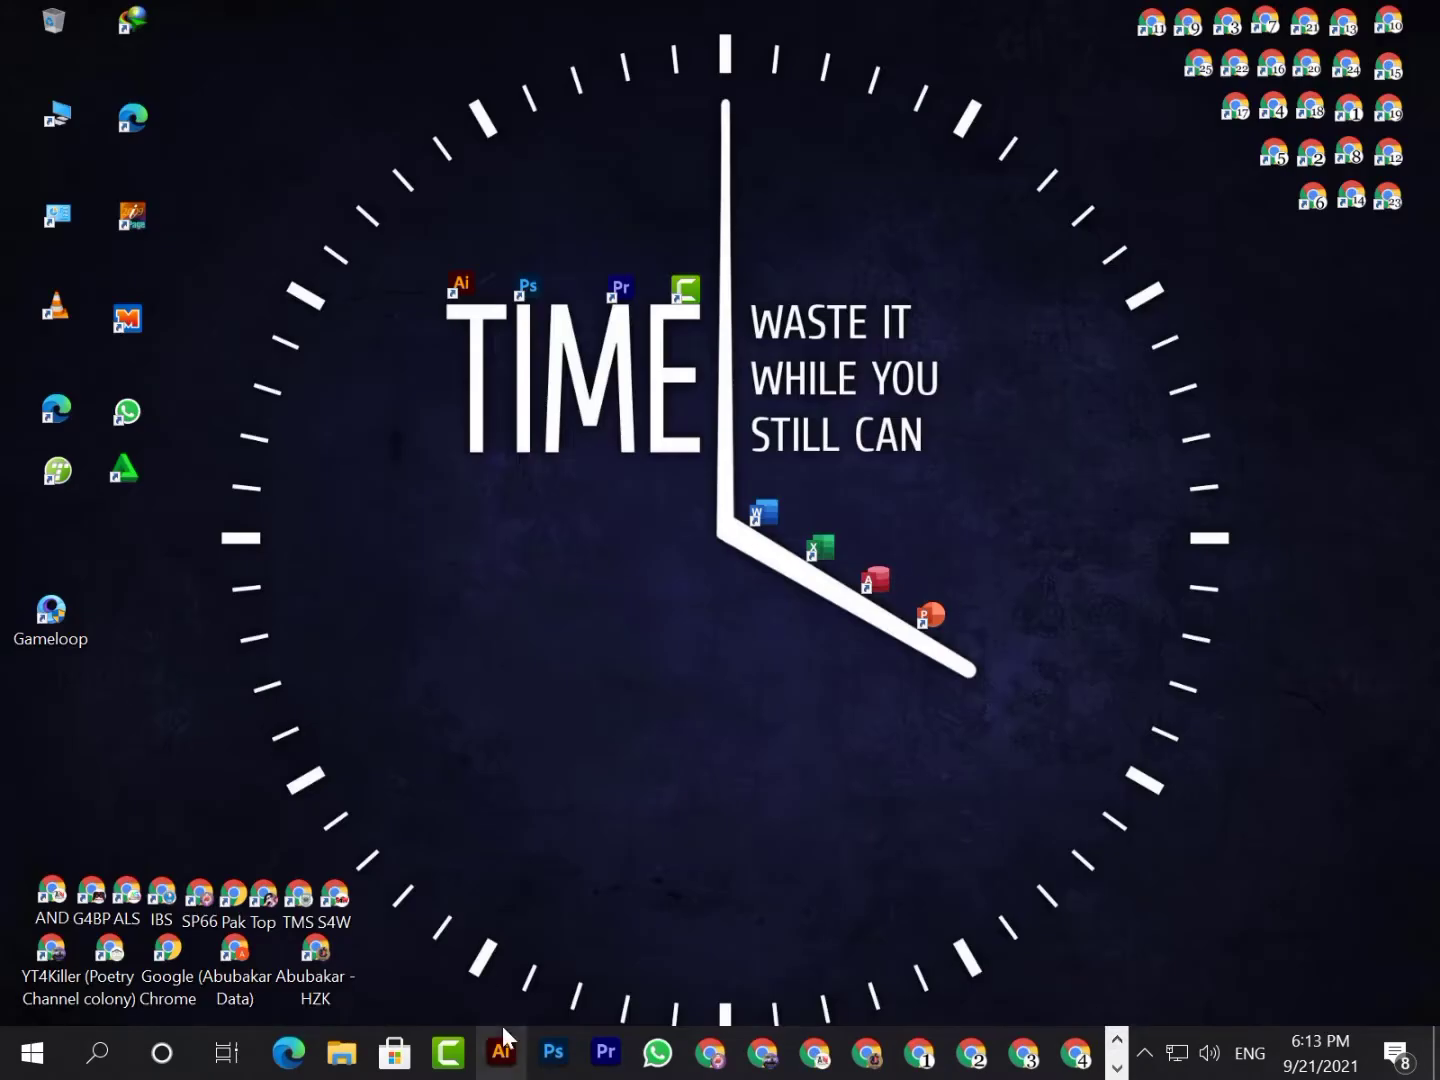
Step: Switch to Illustrator and create a new landscape Letter document, 11 x 8.5 in, with RGB Color and High (300 ppi) raster effects
{"action": "left_click", "coordinate": [502, 1040]}
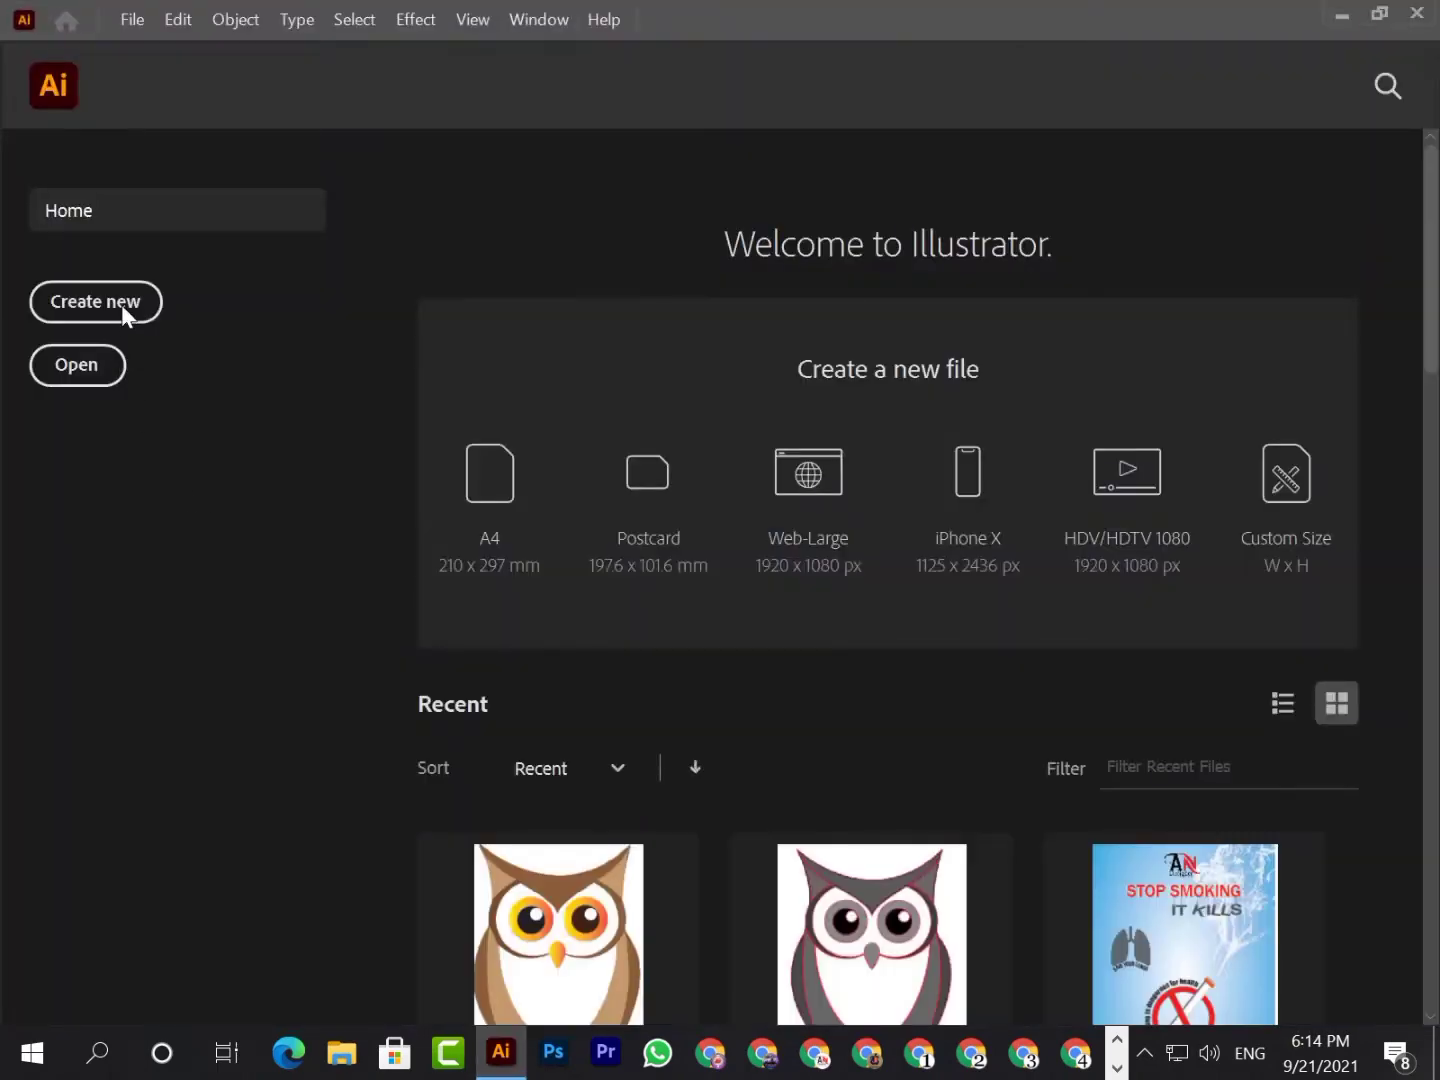
{"action": "left_click", "coordinate": [122, 304]}
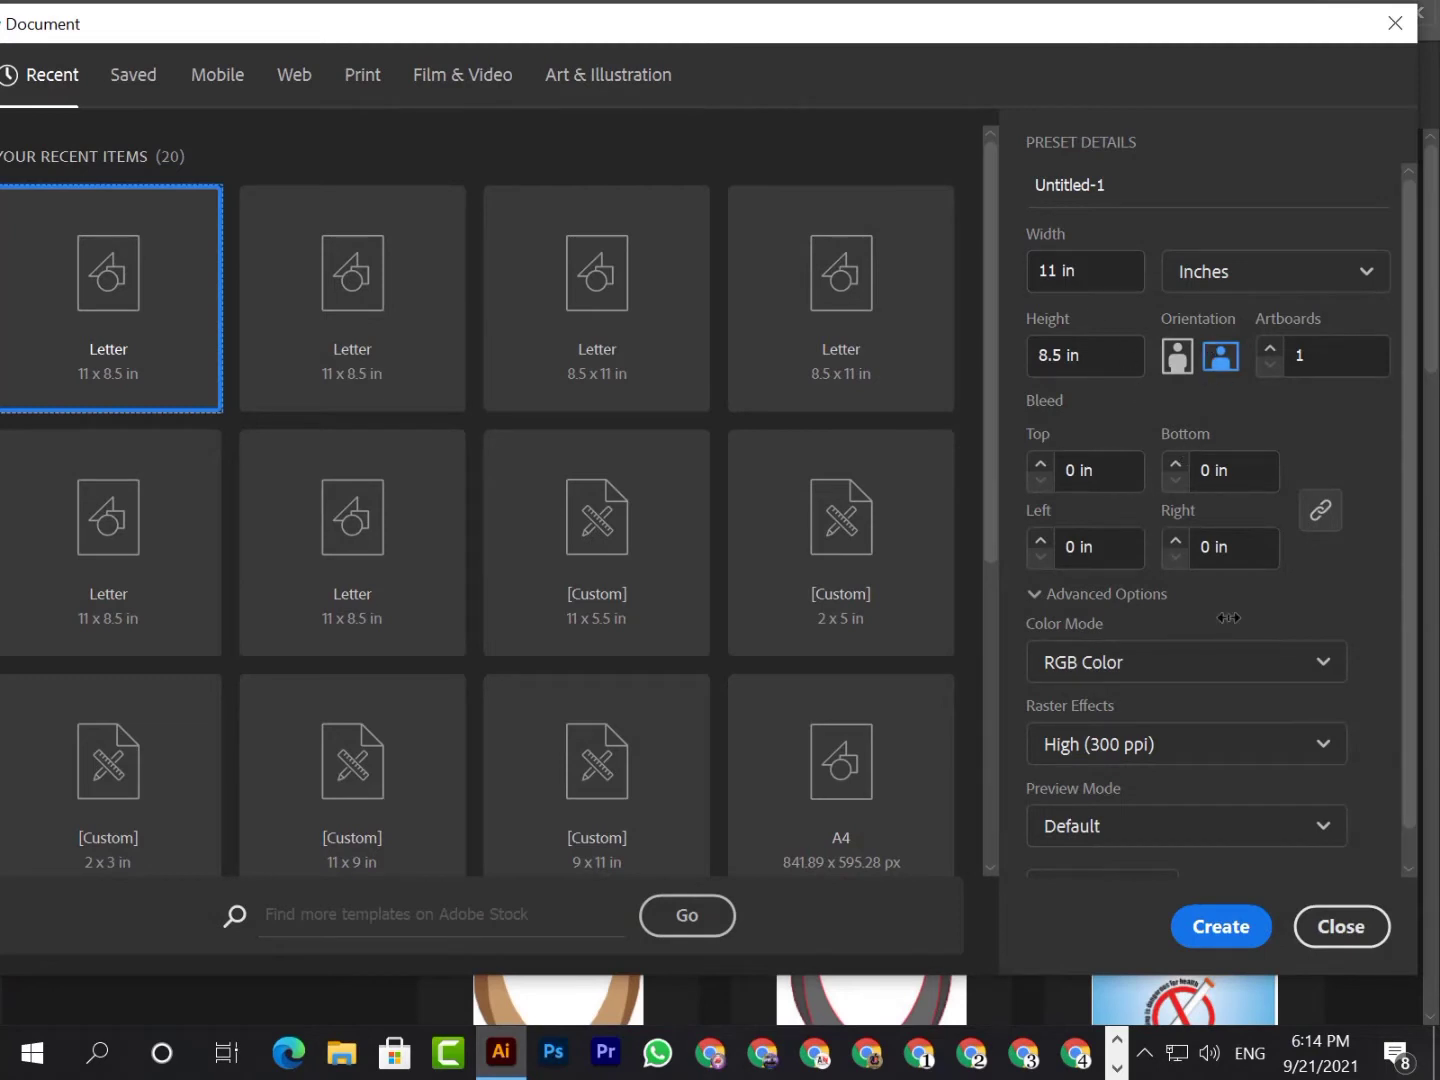
{"action": "left_click", "coordinate": [1221, 923]}
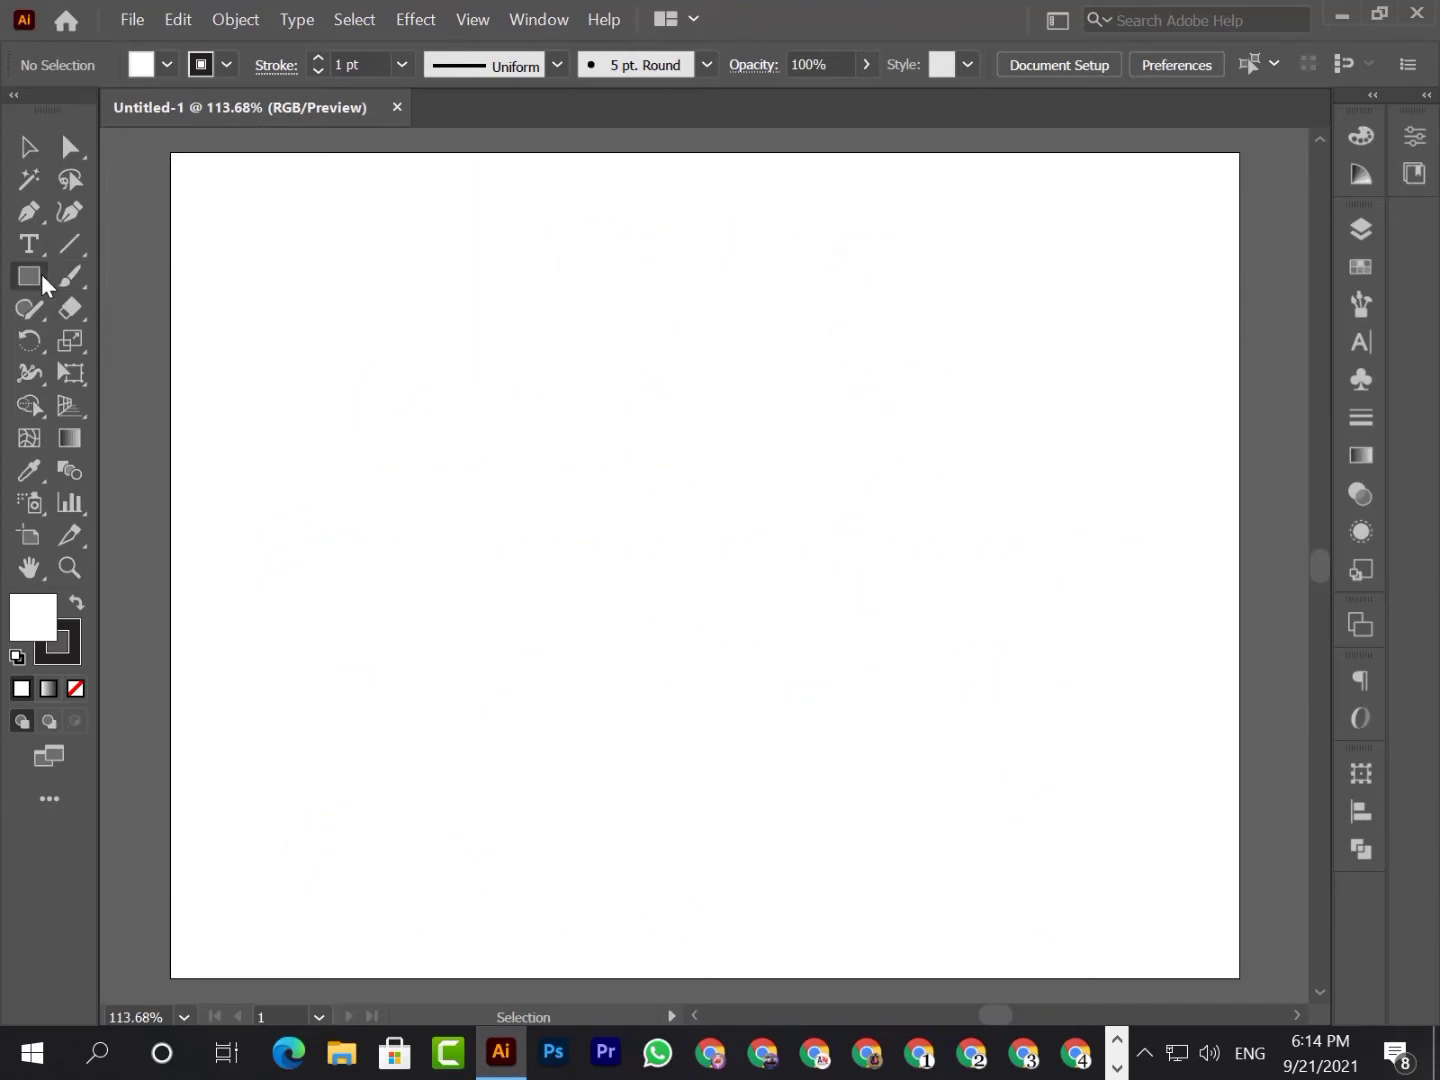
Step: Draw a large circle with the Ellipse tool from the middle of the artboard, spanning about two thirds of its height
{"action": "left_click_drag", "start_coordinate": [30, 277], "coordinate": [127, 340]}
{"action": "left_click_drag", "start_coordinate": [718, 552], "coordinate": [891, 823]}
{"action": "double_click", "coordinate": [28, 147]}
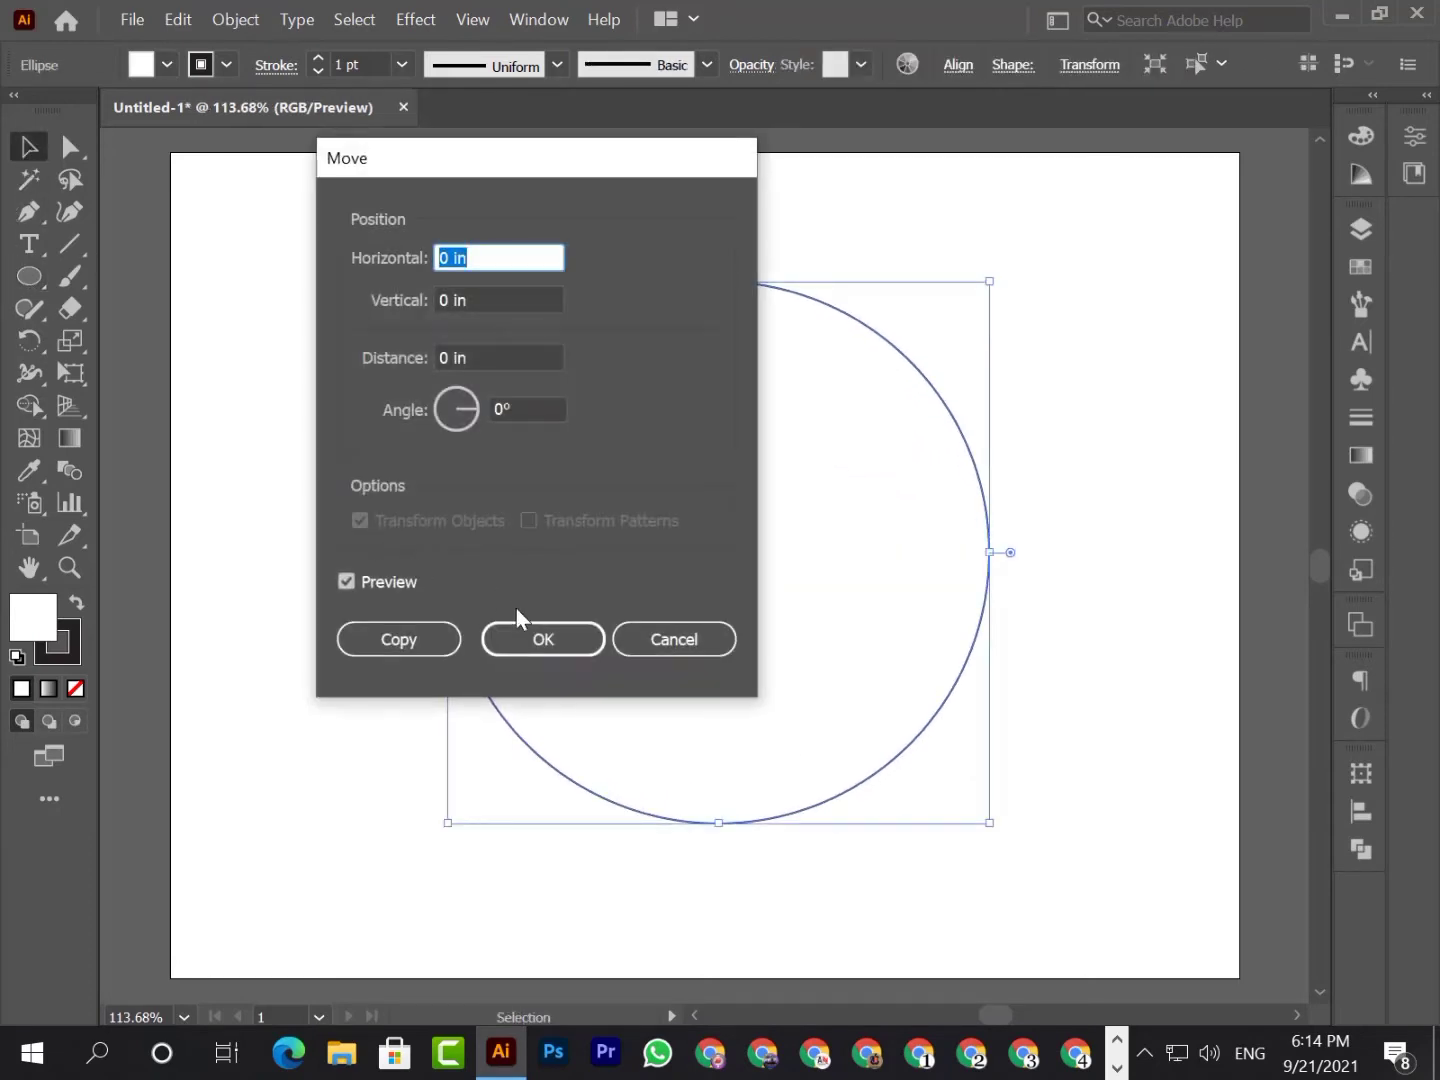
{"action": "left_click", "coordinate": [507, 644]}
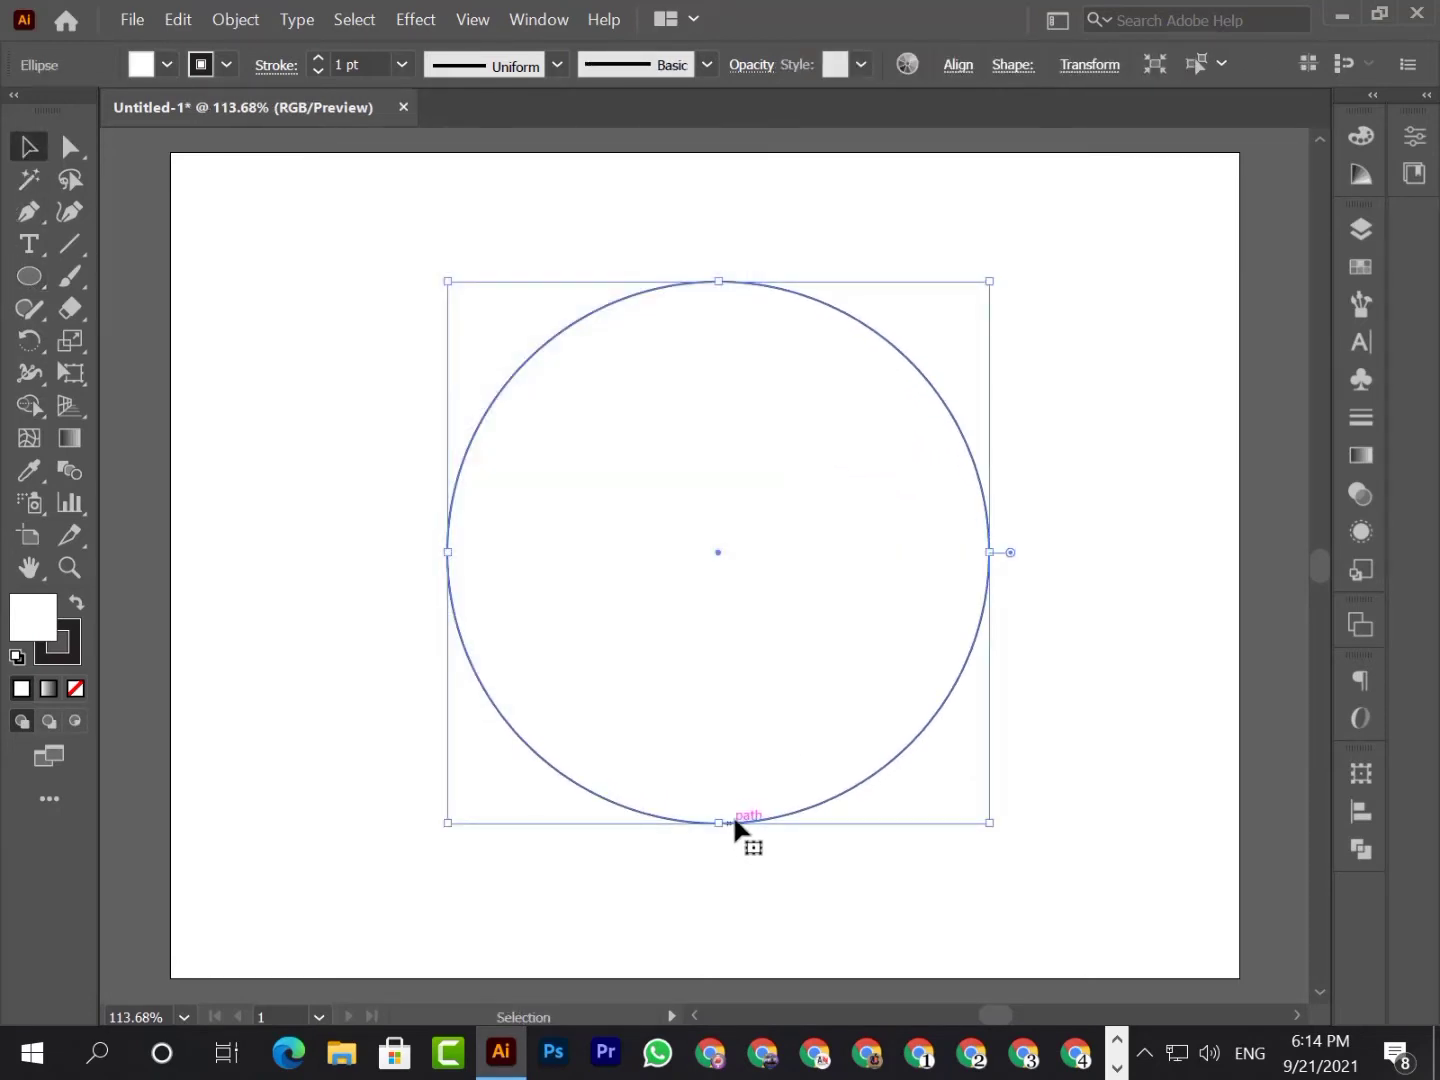
Step: Create a slightly smaller copy of the circle inside it and align both circles on a common center
{"action": "left_click_drag", "start_coordinate": [734, 822], "coordinate": [716, 779]}
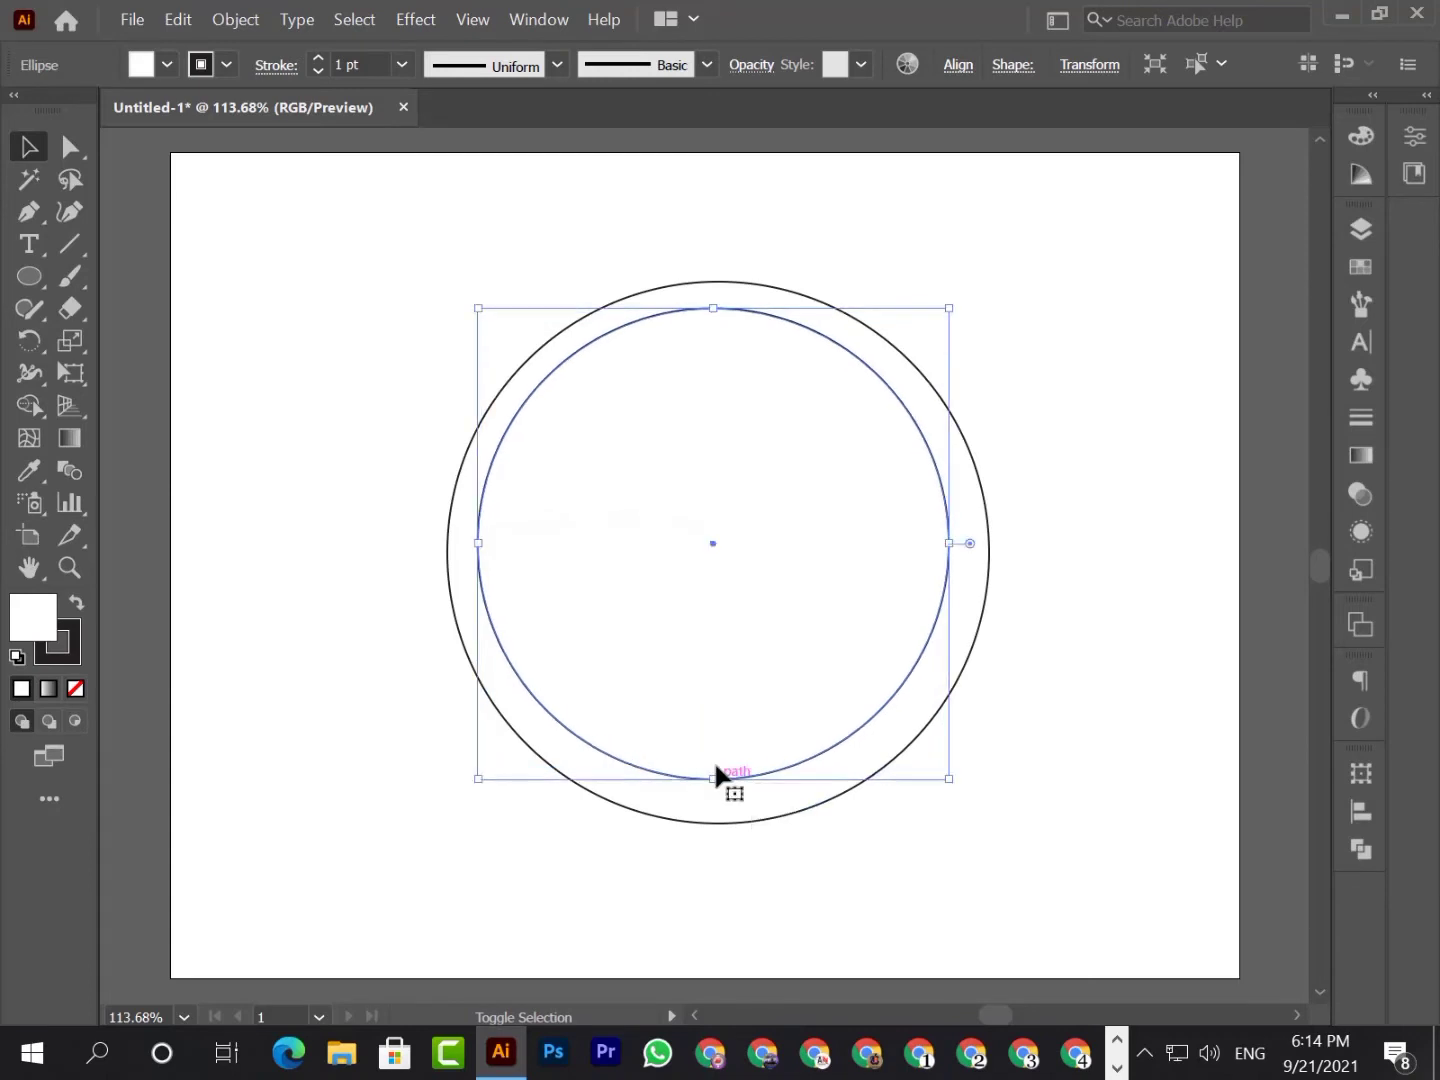
{"action": "left_click", "coordinate": [770, 283], "text": "shift"}
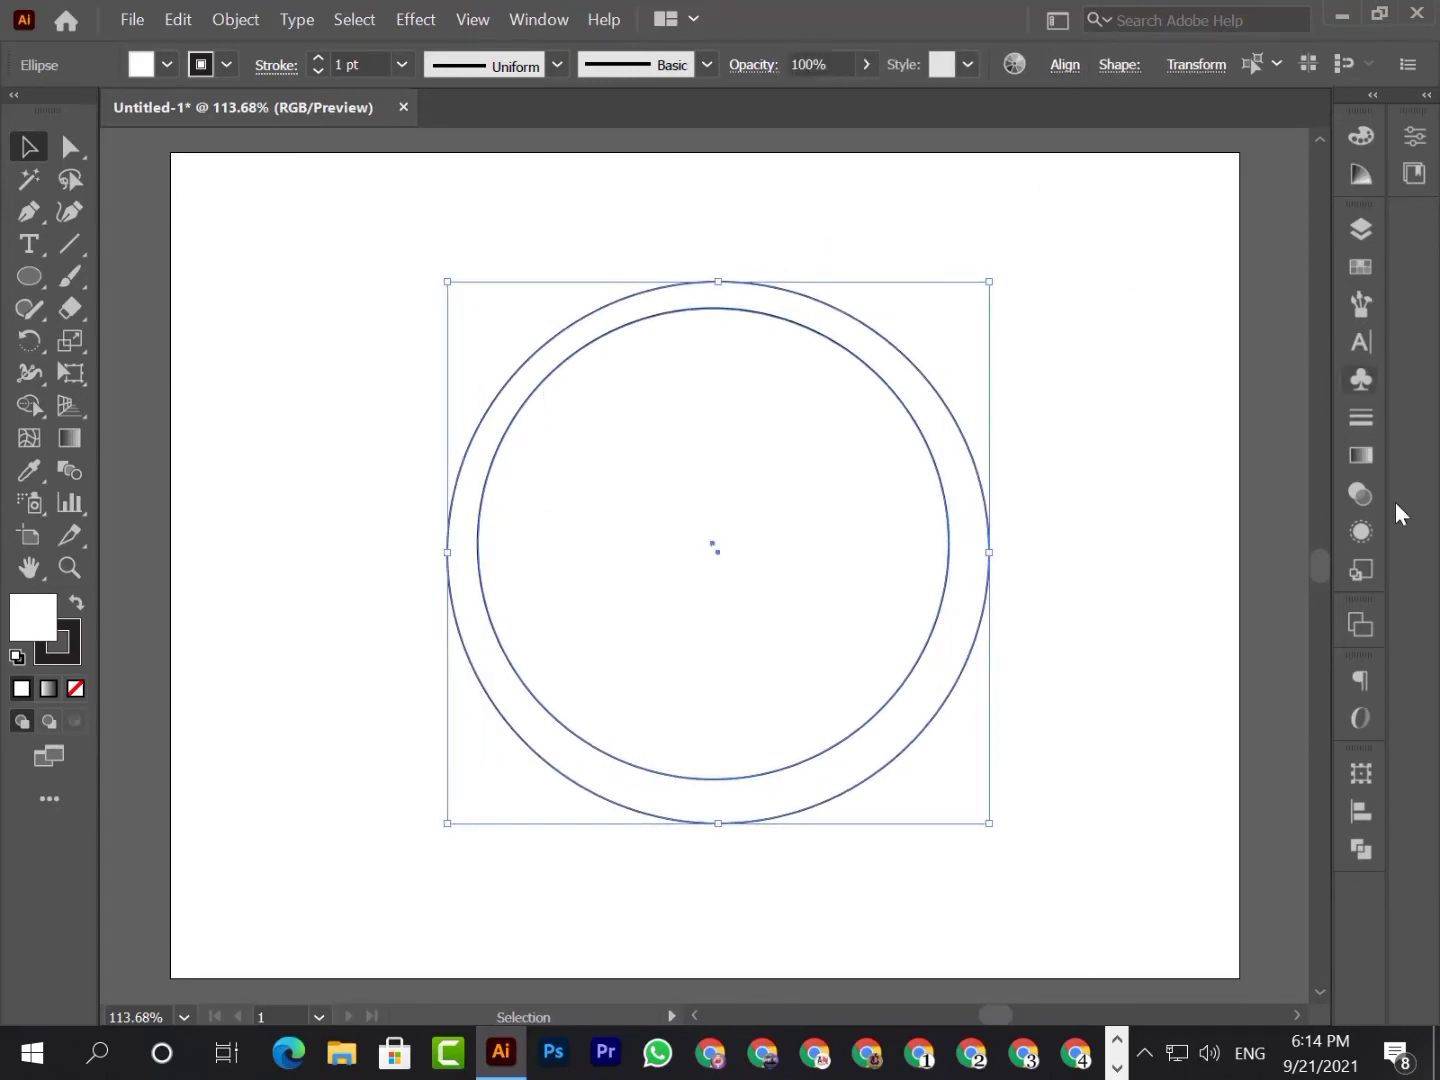
{"action": "left_click", "coordinate": [1362, 811]}
{"action": "left_click", "coordinate": [1094, 829]}
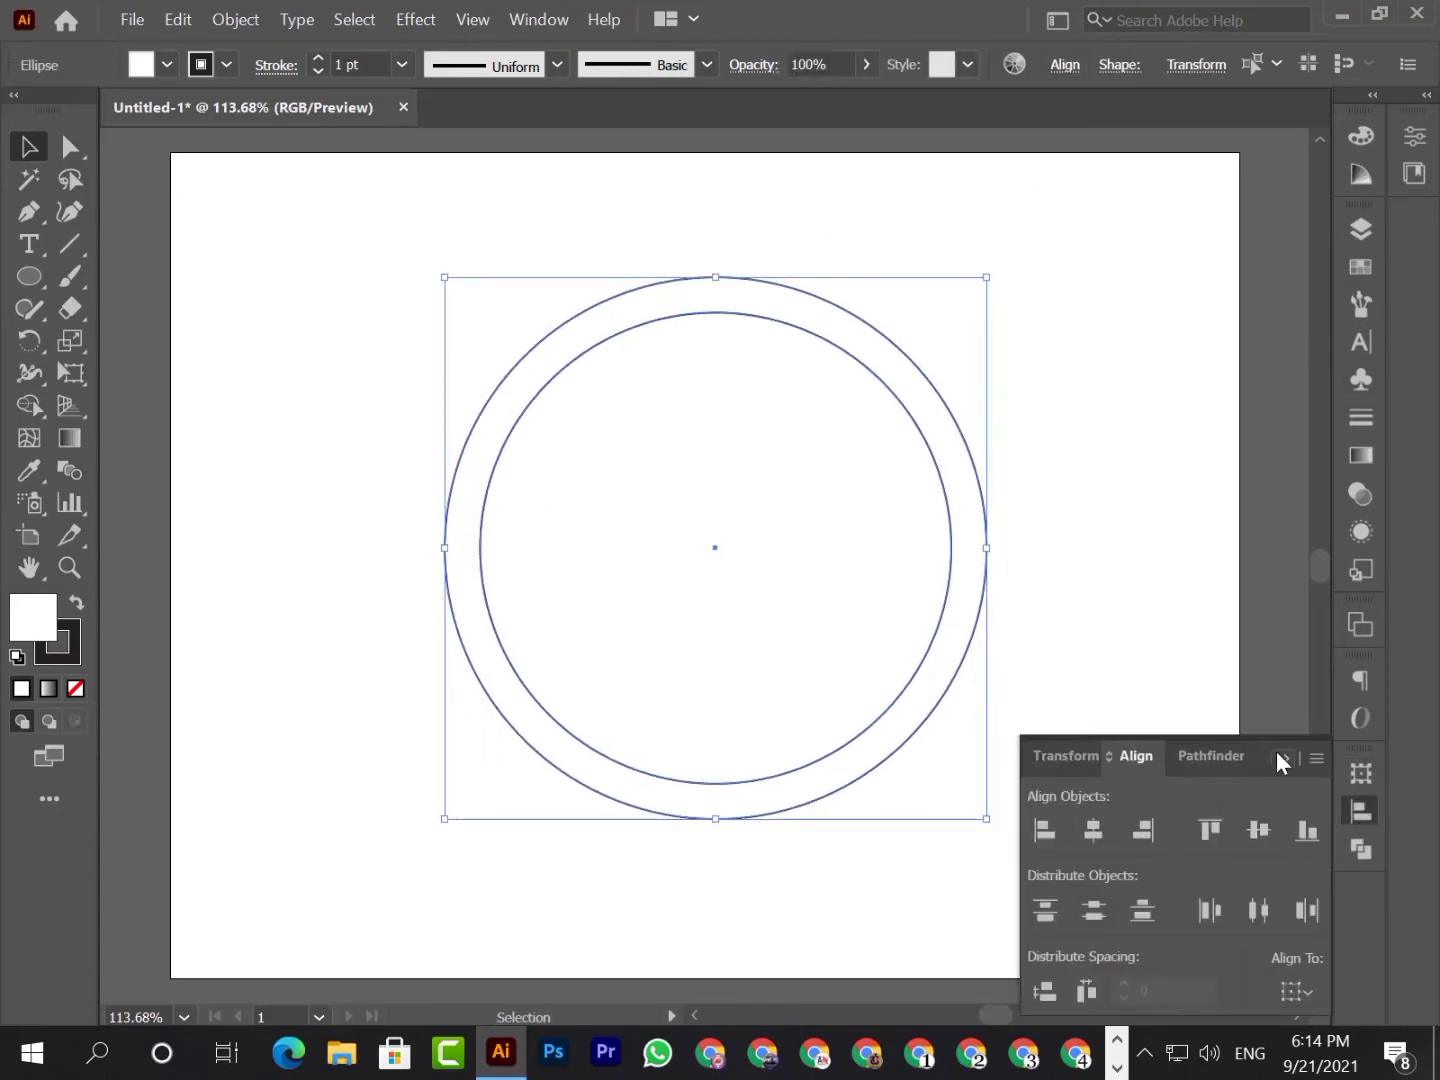
{"action": "left_click", "coordinate": [1281, 757]}
{"action": "left_click", "coordinate": [1133, 600]}
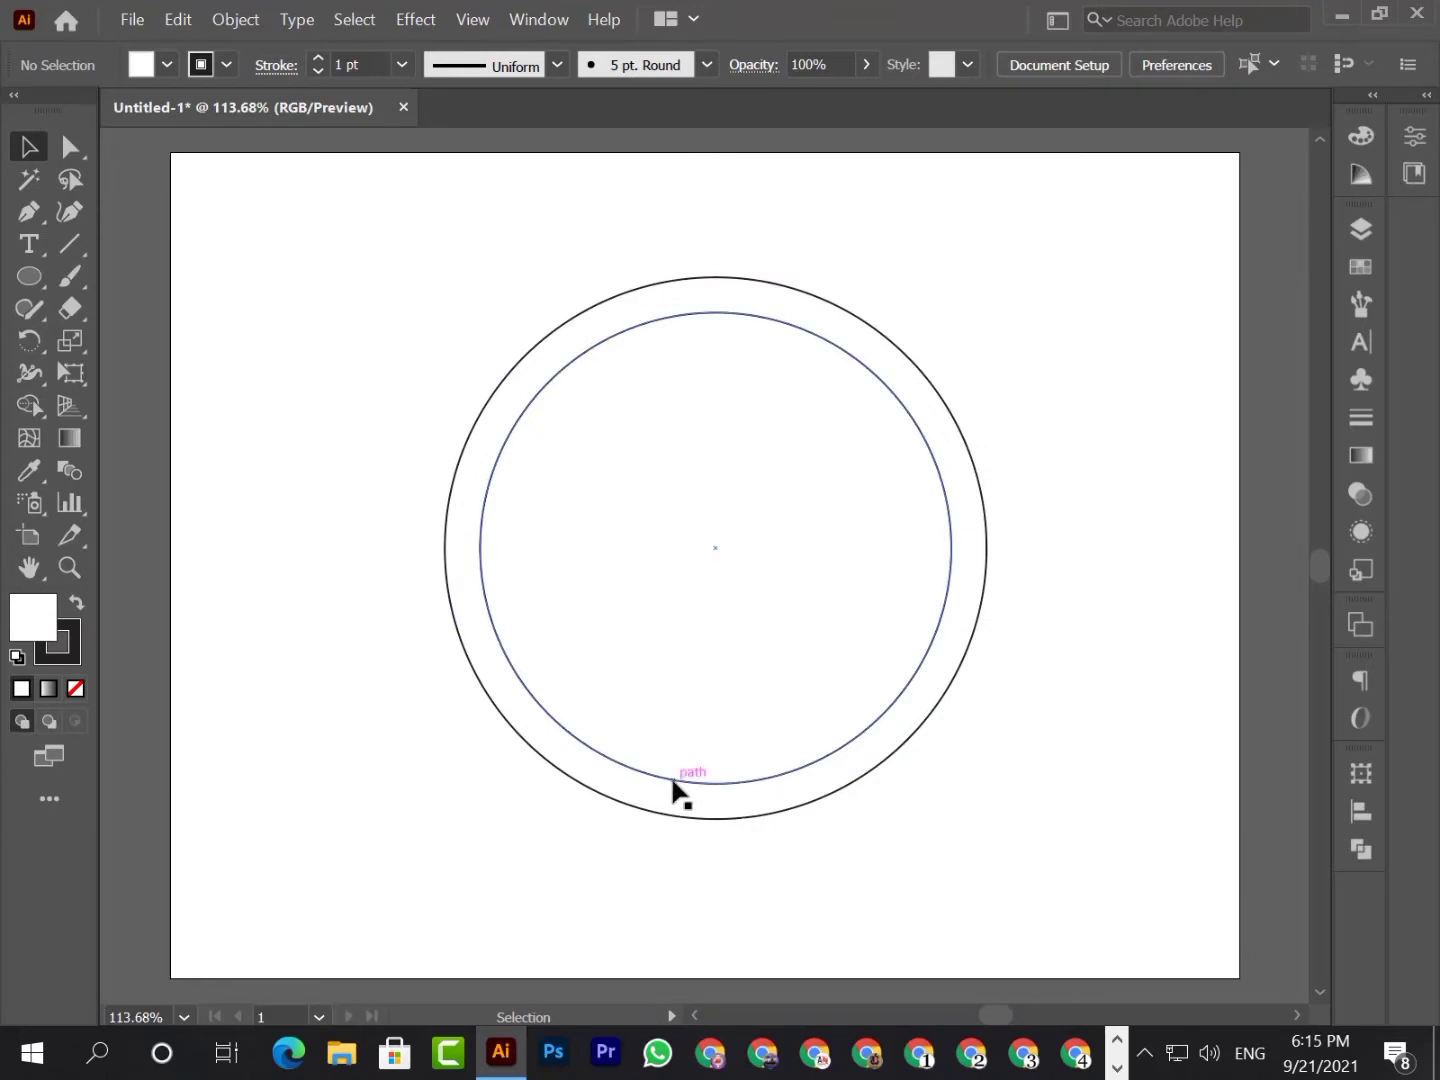
Step: Add a third, smaller circle copied from the inner one and center all three circles horizontally and vertically
{"action": "left_click_drag", "start_coordinate": [675, 782], "coordinate": [680, 743]}
{"action": "left_click_drag", "start_coordinate": [363, 311], "coordinate": [1051, 724]}
{"action": "left_click", "coordinate": [1361, 811]}
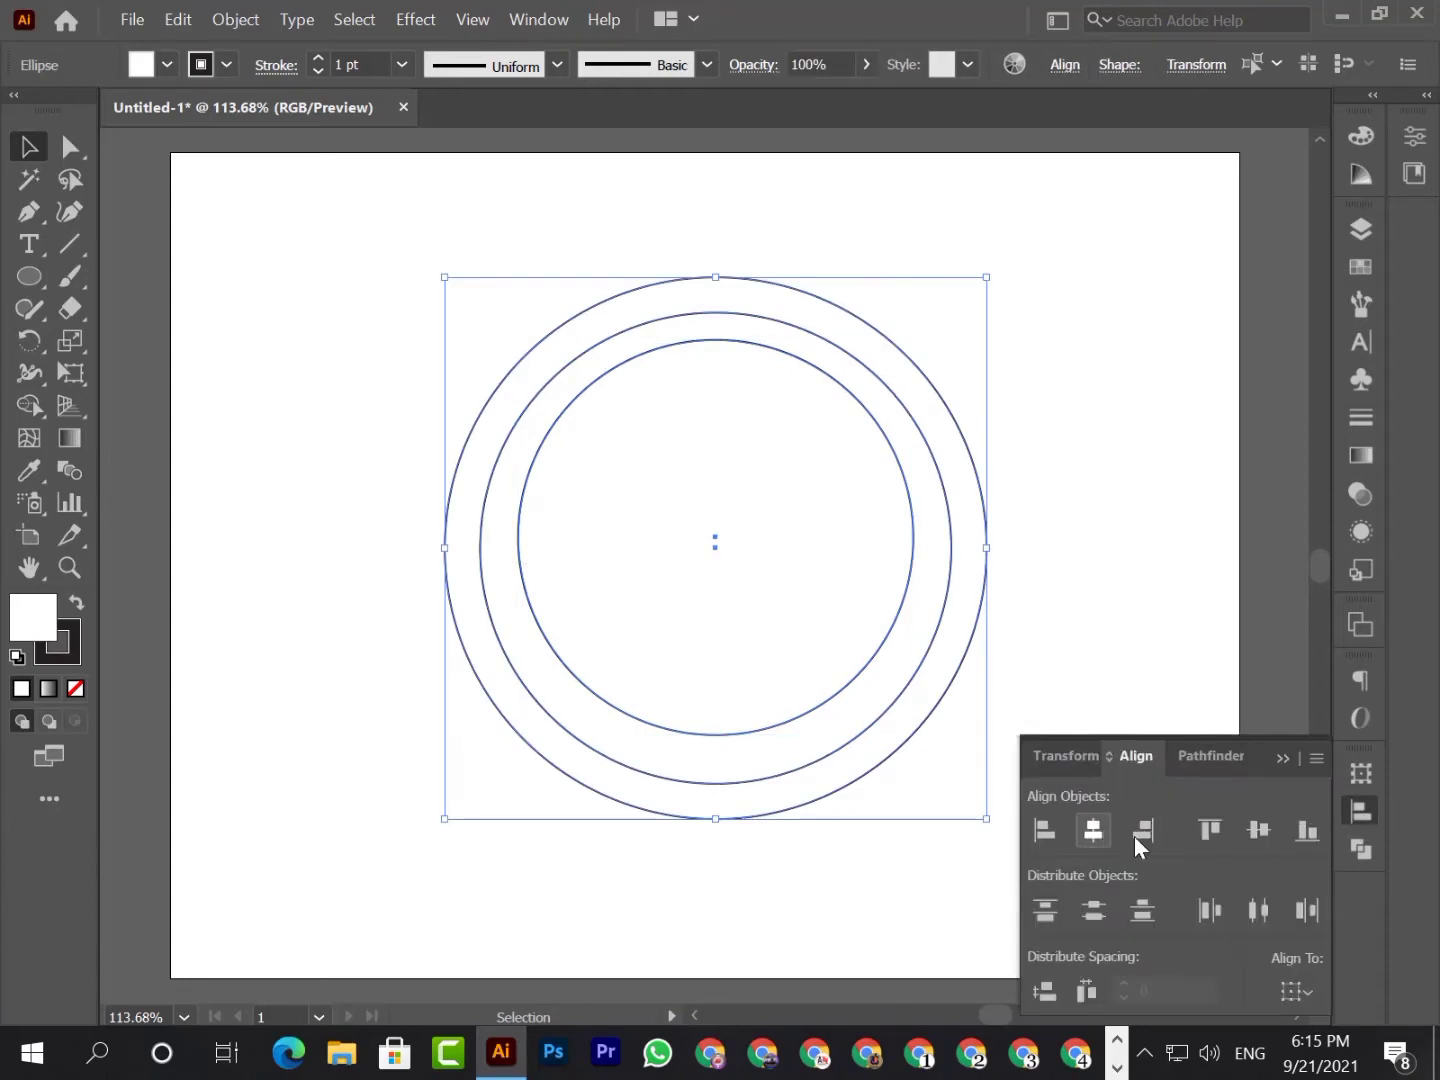
{"action": "left_click", "coordinate": [1258, 830]}
{"action": "left_click", "coordinate": [1147, 548]}
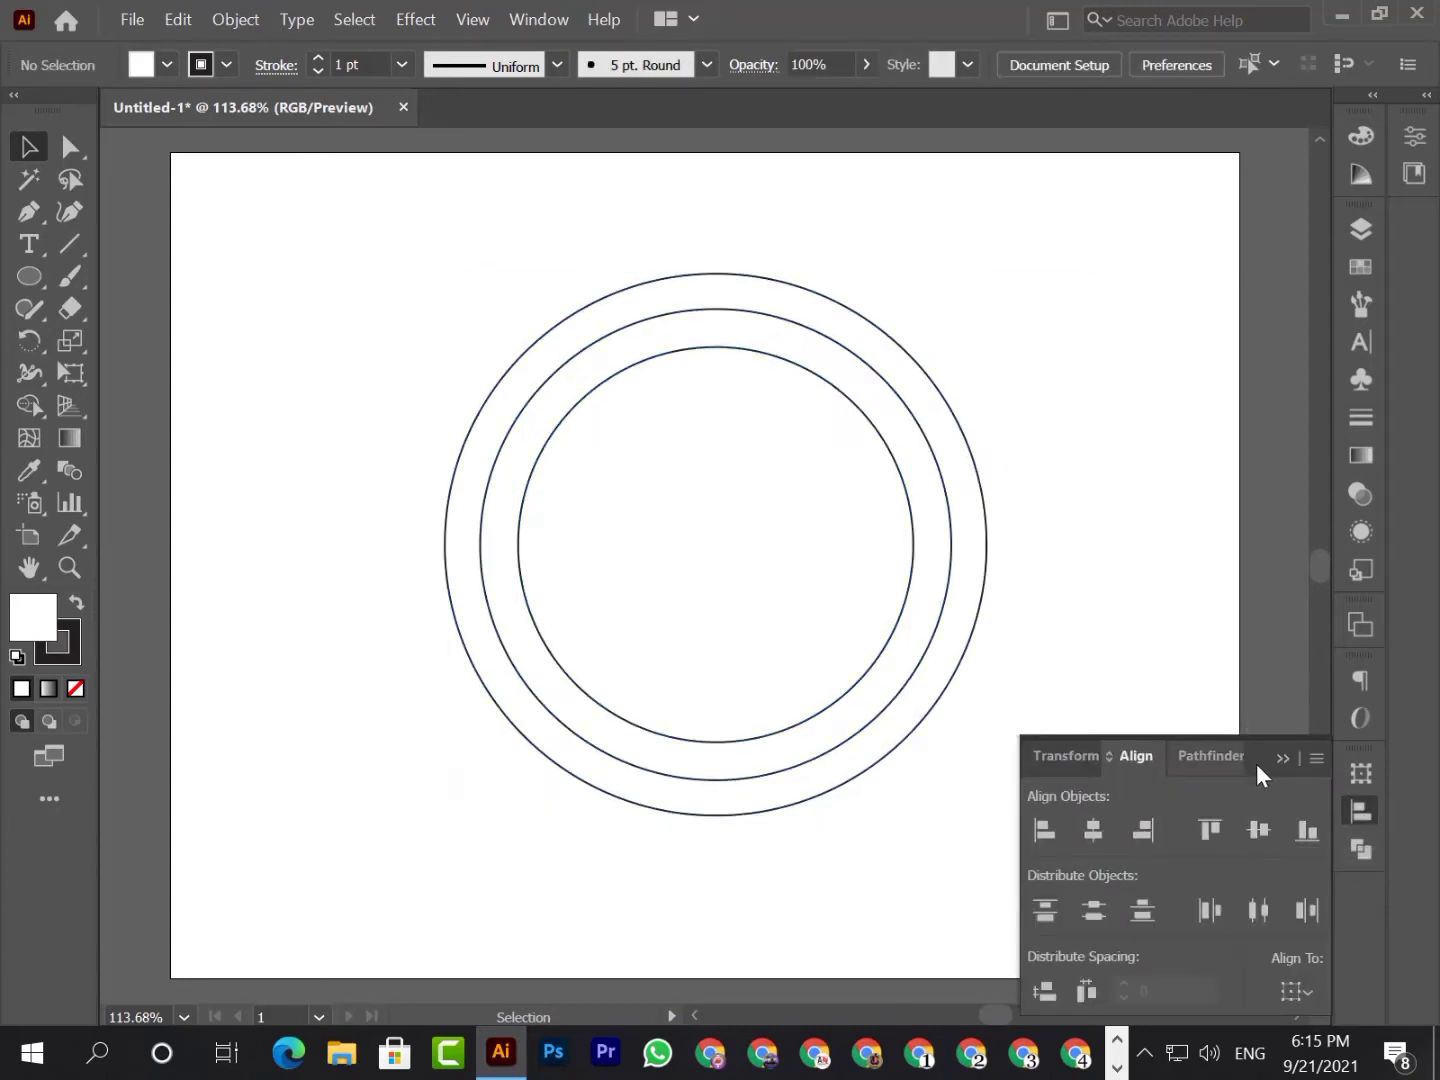
{"action": "left_click", "coordinate": [1291, 762]}
Step: Add a fourth, smaller circle inside the third and align all four circles on their horizontal and vertical centers
{"action": "left_click_drag", "start_coordinate": [787, 734], "coordinate": [753, 690]}
{"action": "left_click_drag", "start_coordinate": [478, 312], "coordinate": [1001, 821]}
{"action": "left_click", "coordinate": [1361, 811]}
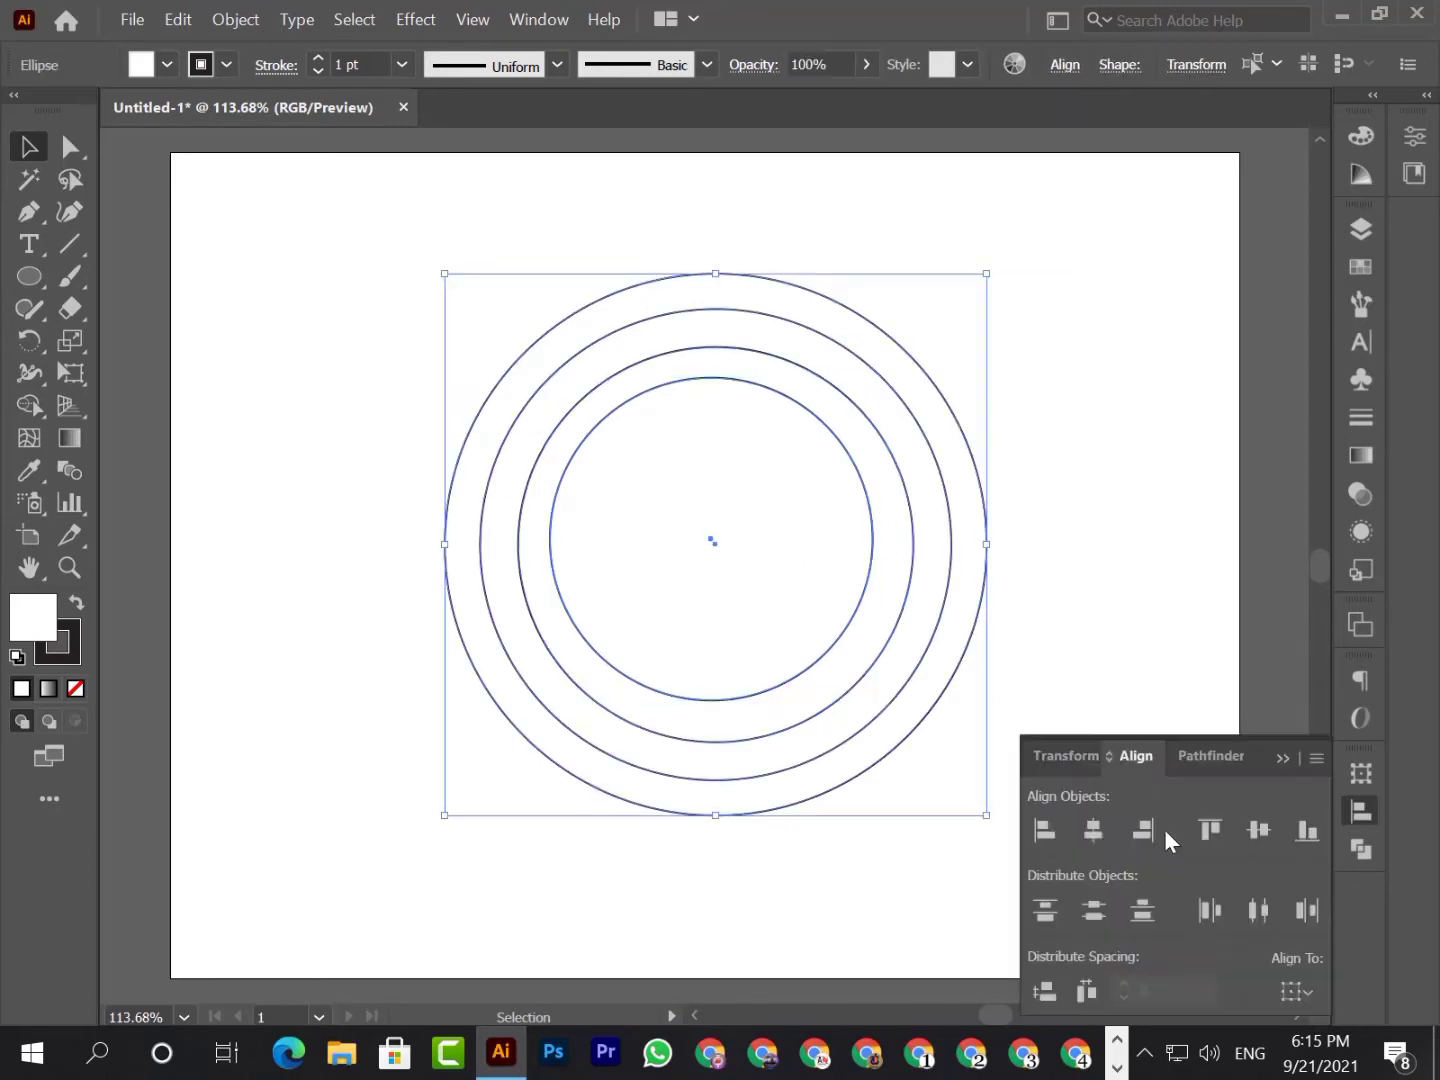
{"action": "left_click", "coordinate": [1094, 830]}
{"action": "left_click", "coordinate": [1262, 828]}
{"action": "left_click", "coordinate": [1282, 759]}
{"action": "left_click", "coordinate": [1057, 635]}
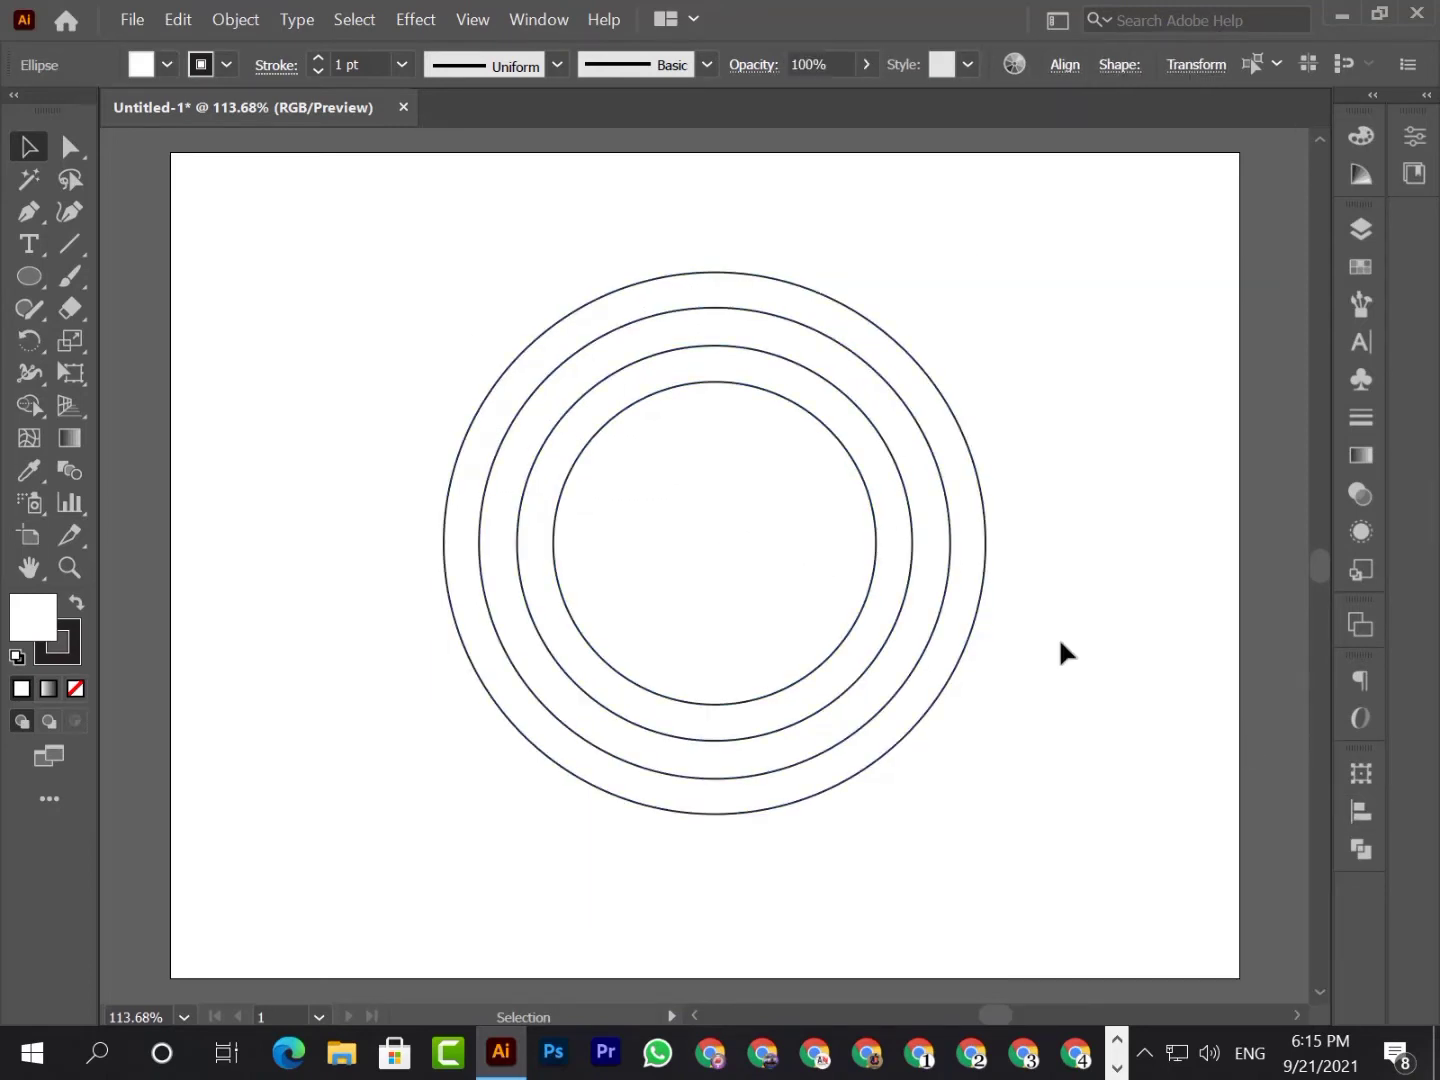
Step: Add a fifth, smaller circle inside the fourth and align all five circles on their horizontal centers
{"action": "left_click_drag", "start_coordinate": [732, 707], "coordinate": [712, 617]}
{"action": "left_click_drag", "start_coordinate": [443, 315], "coordinate": [665, 585]}
{"action": "left_click", "coordinate": [1361, 811]}
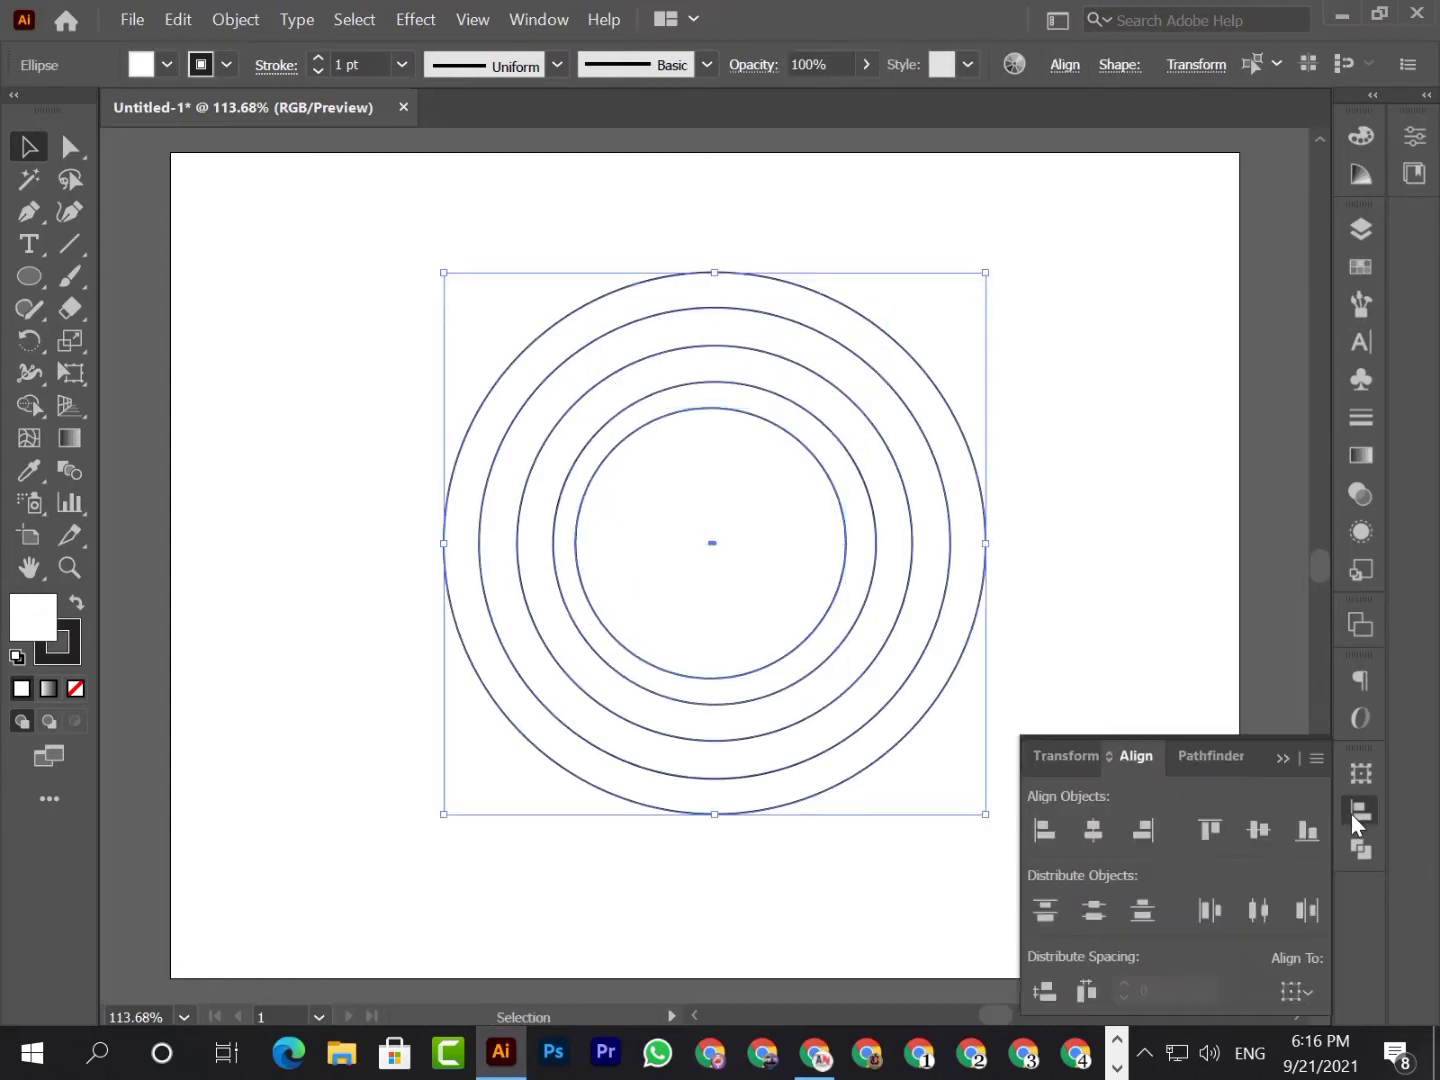
{"action": "left_click", "coordinate": [1093, 831]}
{"action": "left_click", "coordinate": [972, 760]}
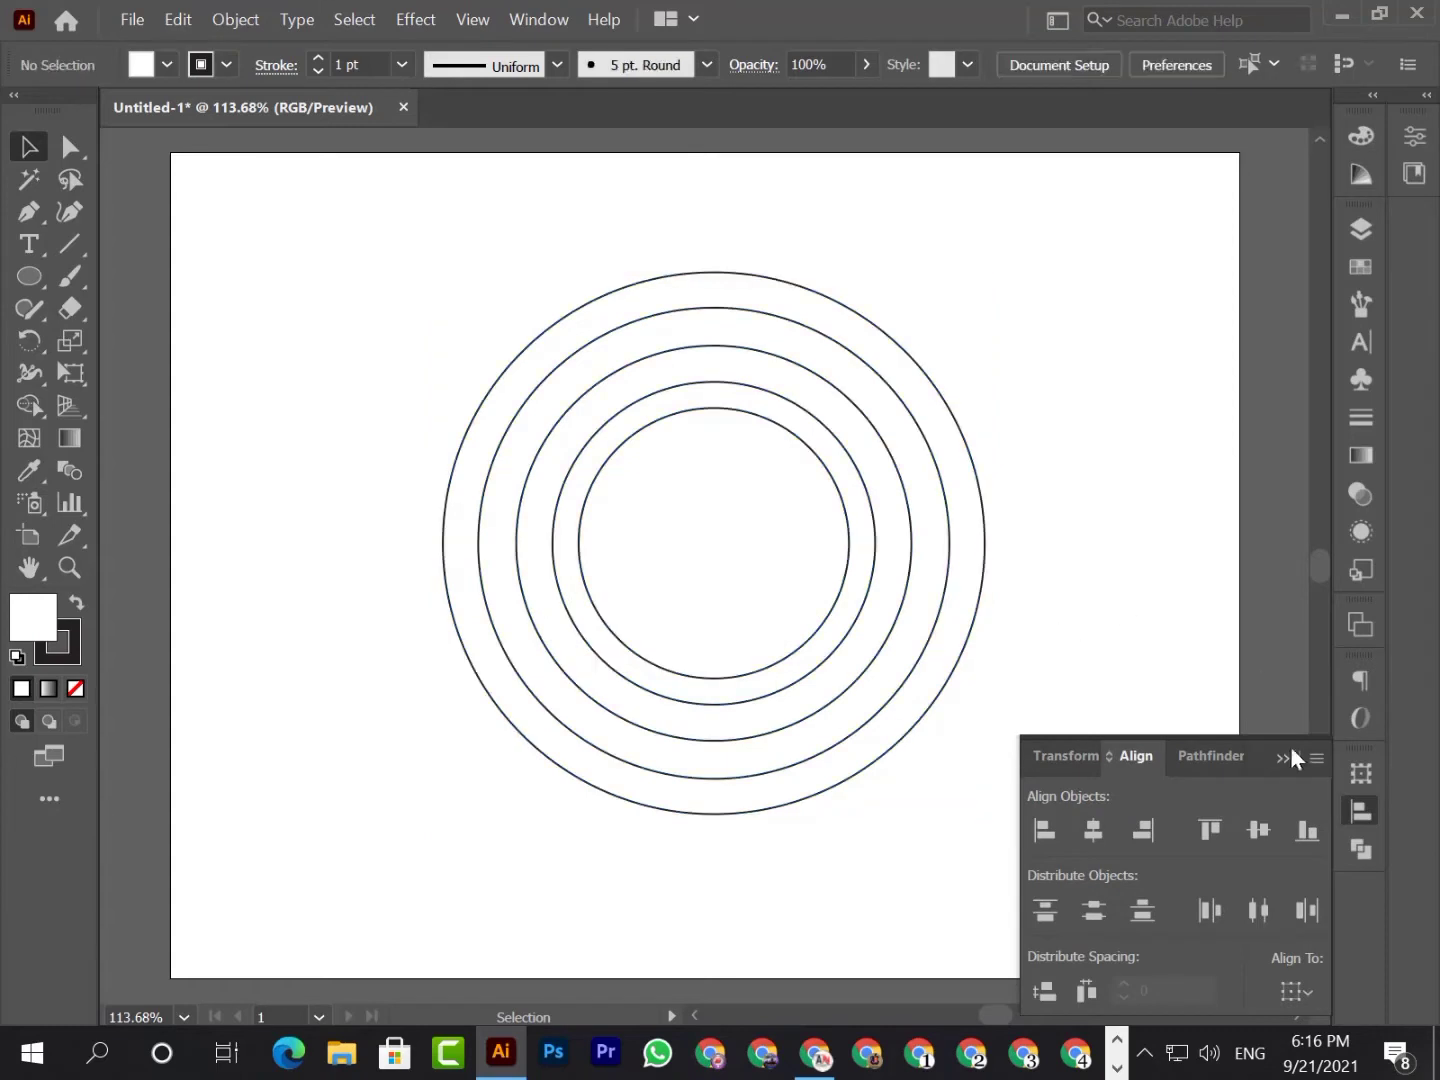
{"action": "left_click", "coordinate": [1285, 757]}
Step: Shrink the fifth circle slightly and add four progressively smaller circle copies inside it, making nine nested circles
{"action": "left_click", "coordinate": [723, 679]}
{"action": "left_click_drag", "start_coordinate": [715, 679], "coordinate": [730, 552]}
{"action": "left_click", "coordinate": [680, 637]}
{"action": "mouse_move", "coordinate": [707, 549]}
{"action": "left_mouse_down"}
{"action": "mouse_move", "coordinate": [697, 587]}
{"action": "mouse_move", "coordinate": [691, 563]}
{"action": "mouse_move", "coordinate": [726, 568]}
{"action": "mouse_move", "coordinate": [725, 543]}
{"action": "mouse_move", "coordinate": [709, 544]}
{"action": "mouse_move", "coordinate": [720, 581]}
{"action": "left_mouse_up"}
{"action": "key", "text": "alt+shift"}
Step: Align all nine circles on their horizontal and vertical centers
{"action": "left_click_drag", "start_coordinate": [508, 305], "coordinate": [739, 604]}
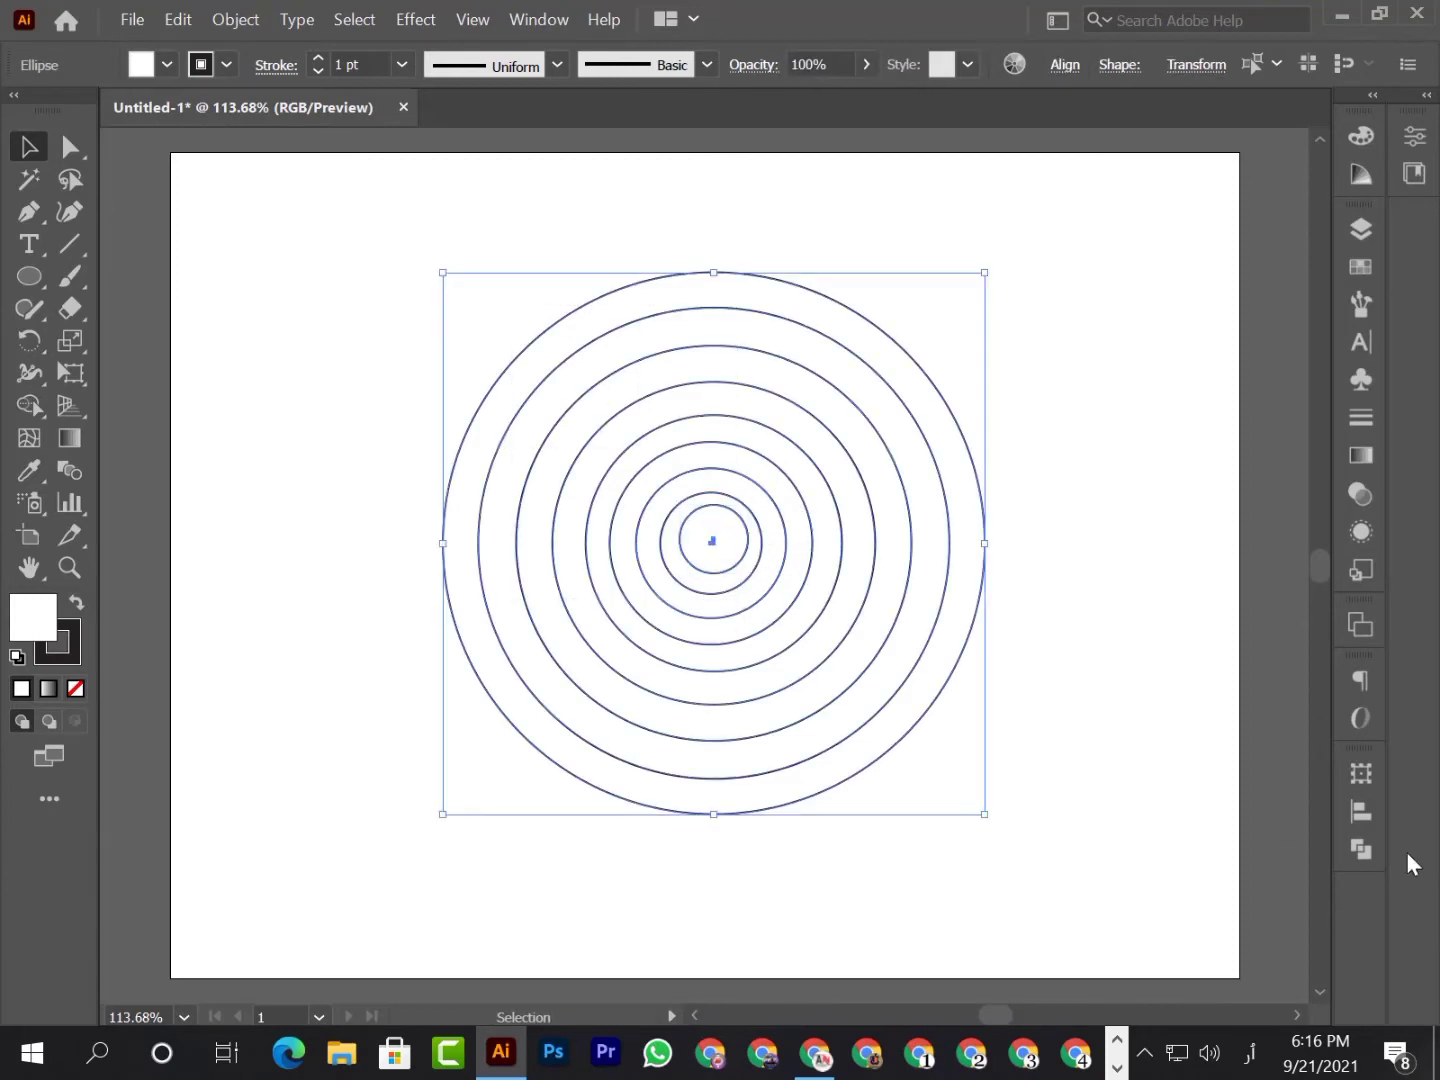
{"action": "left_click", "coordinate": [1361, 811]}
{"action": "left_click", "coordinate": [1093, 830]}
{"action": "left_click", "coordinate": [1258, 831]}
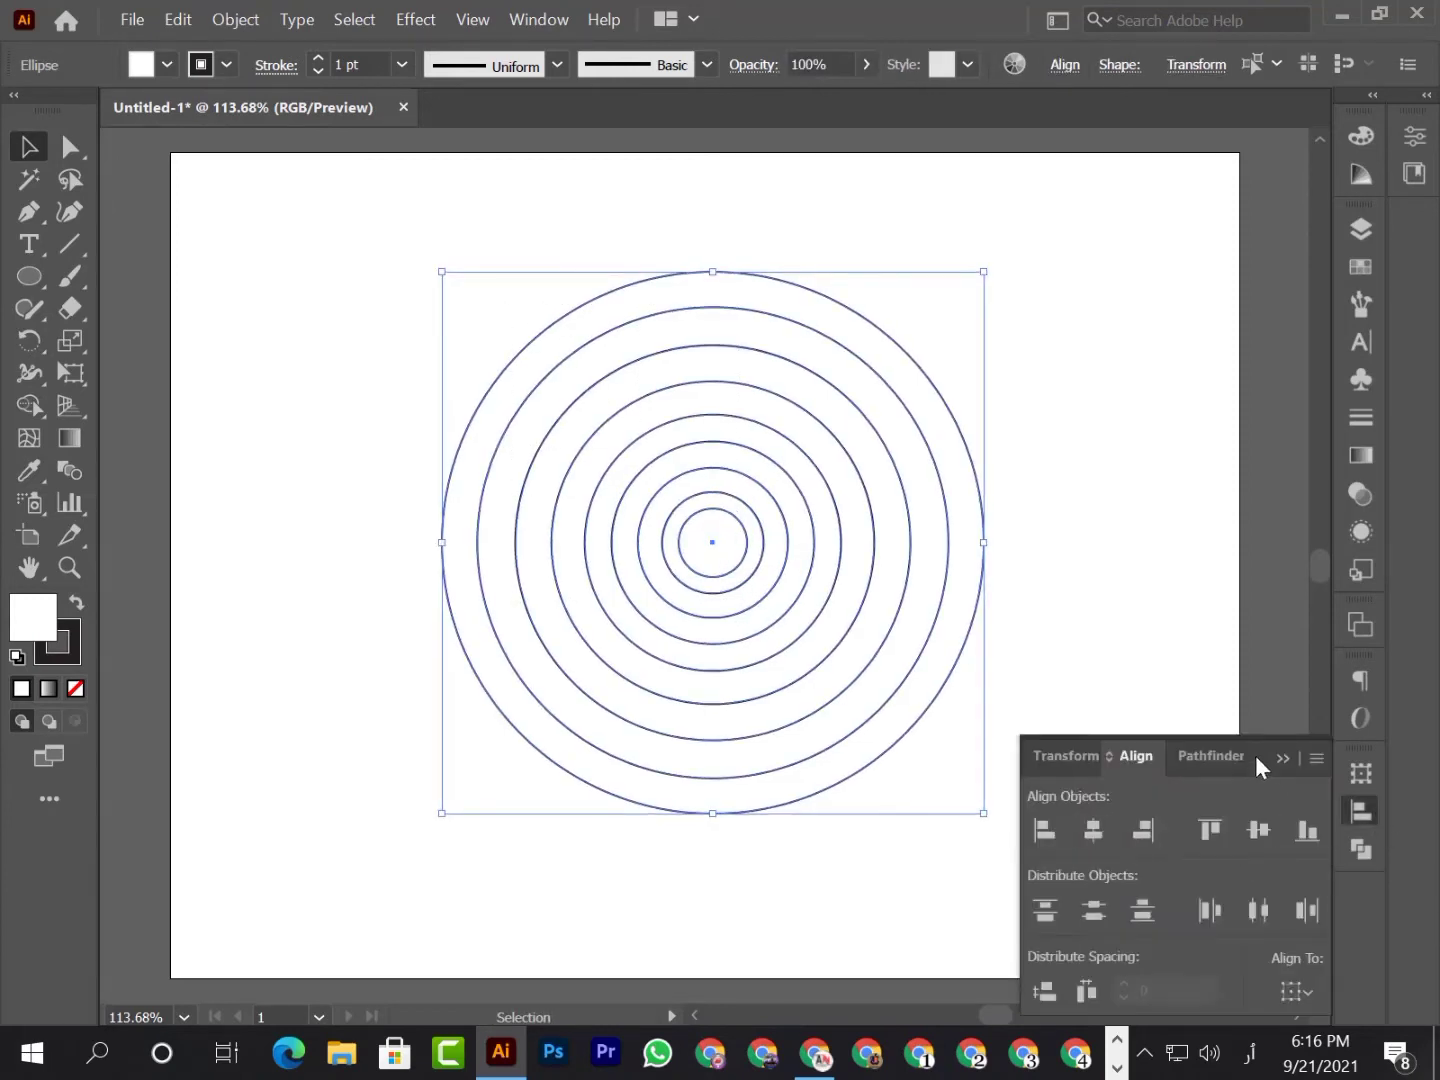
{"action": "left_click", "coordinate": [1141, 685]}
{"action": "left_click", "coordinate": [990, 705]}
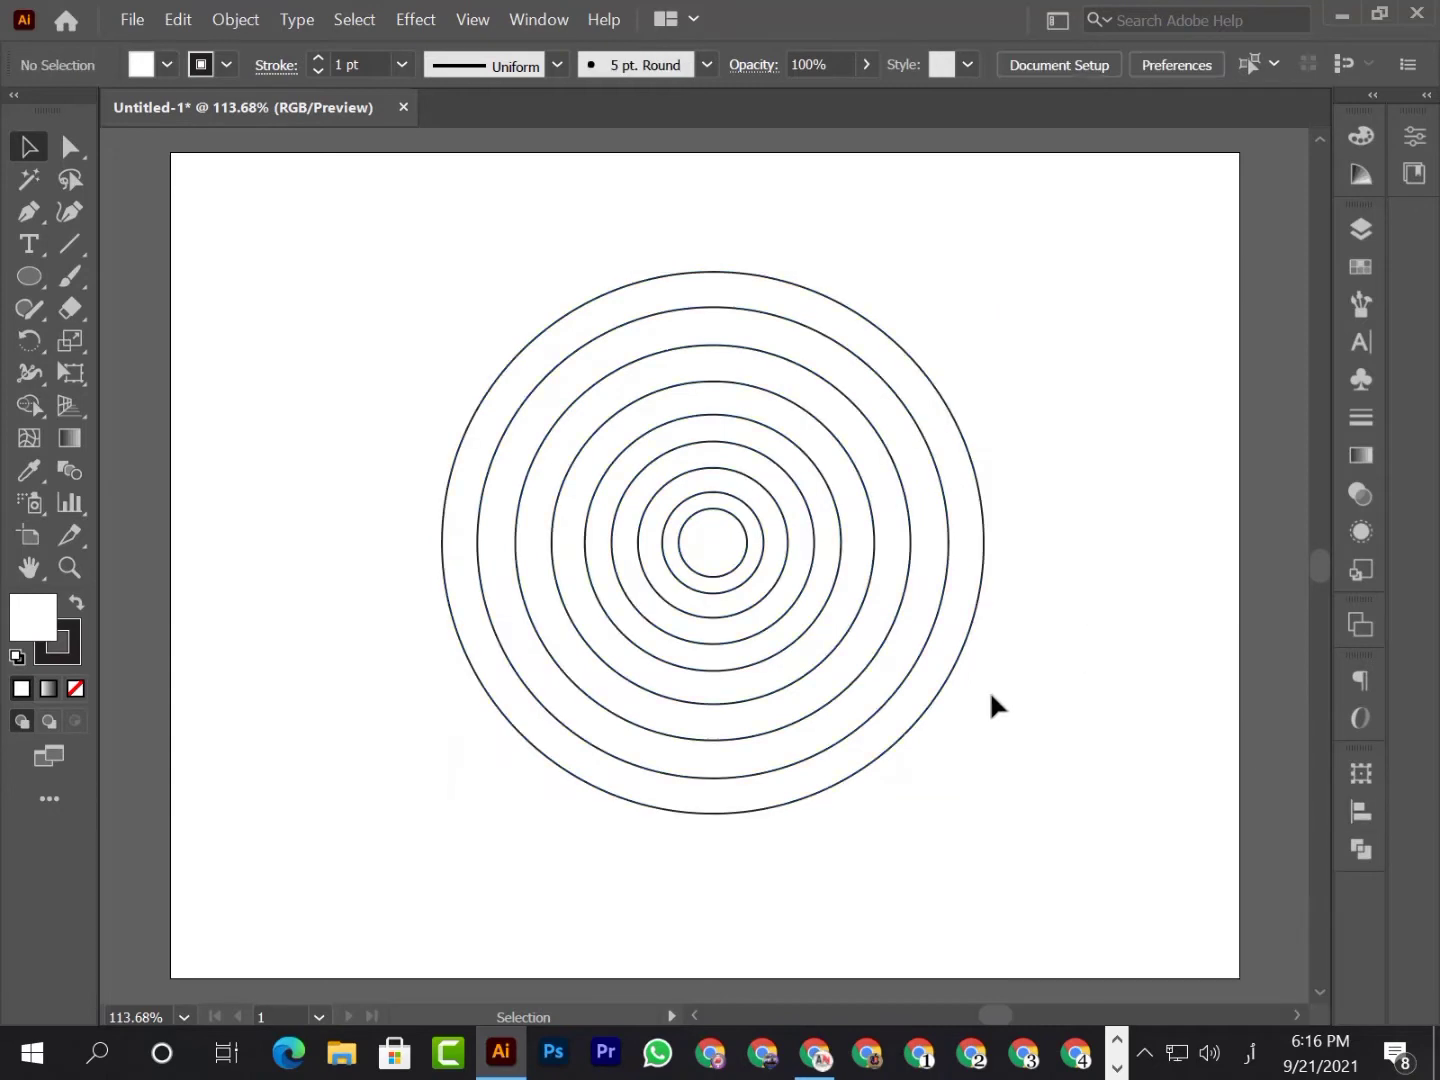
Step: Shrink the innermost circle slightly around its center
{"action": "left_click", "coordinate": [709, 574]}
{"action": "left_click_drag", "start_coordinate": [711, 577], "coordinate": [712, 575]}
{"action": "left_click", "coordinate": [1057, 713]}
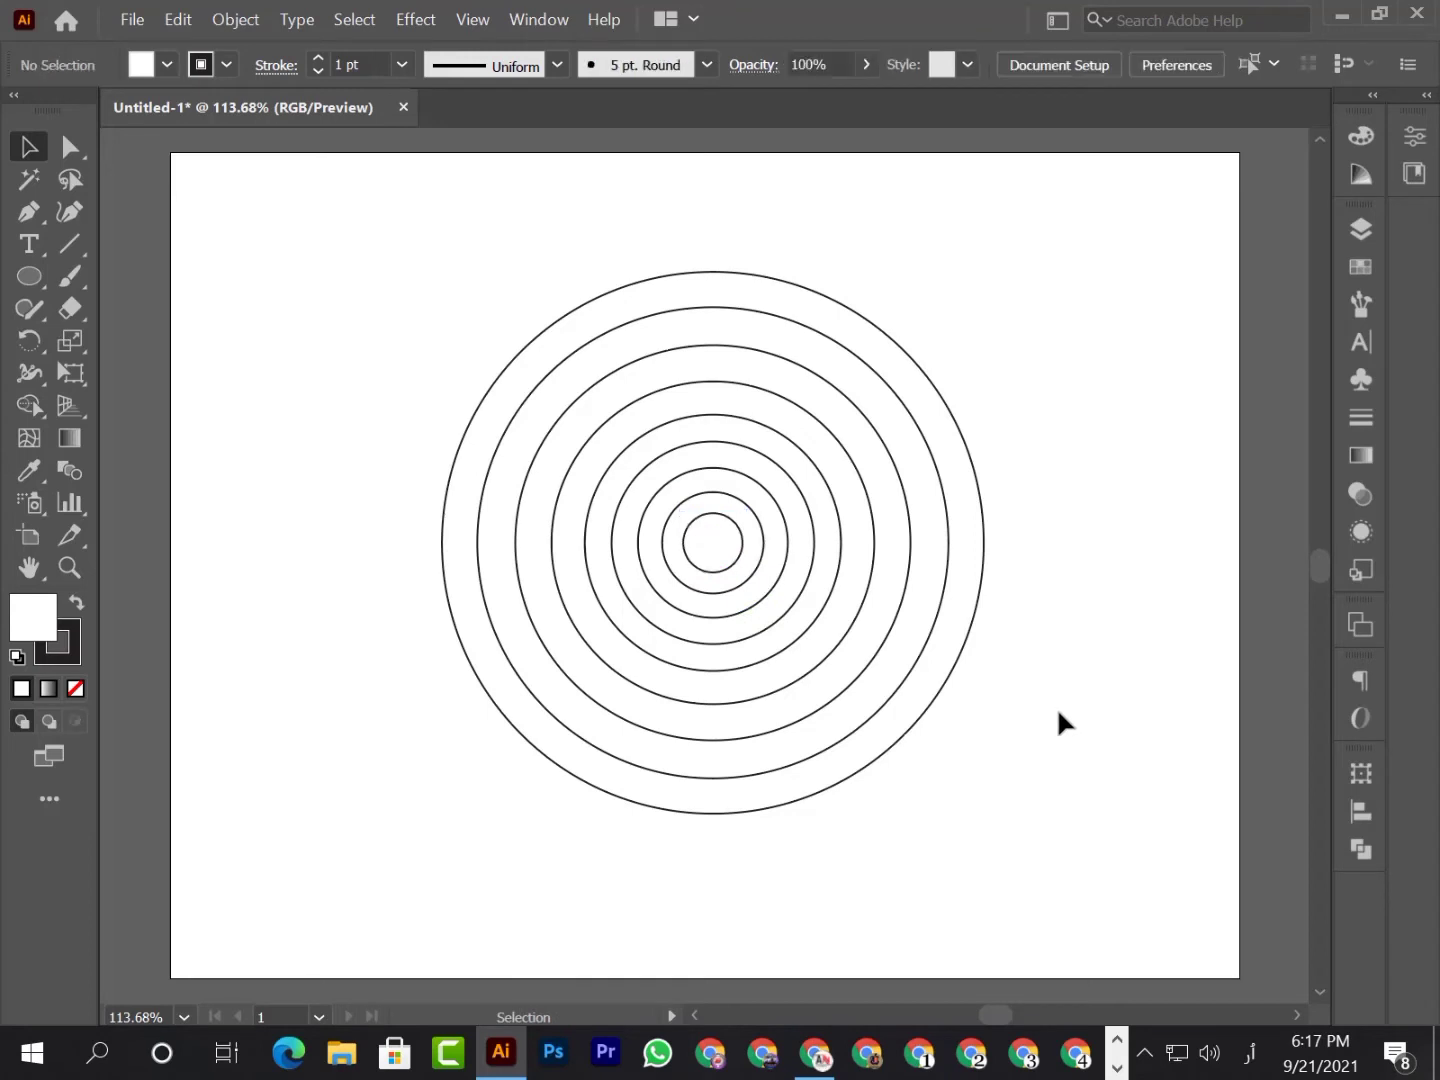
Step: Set the fill of all nine circles to None and their stroke color to red
{"action": "left_click_drag", "start_coordinate": [584, 202], "coordinate": [750, 672]}
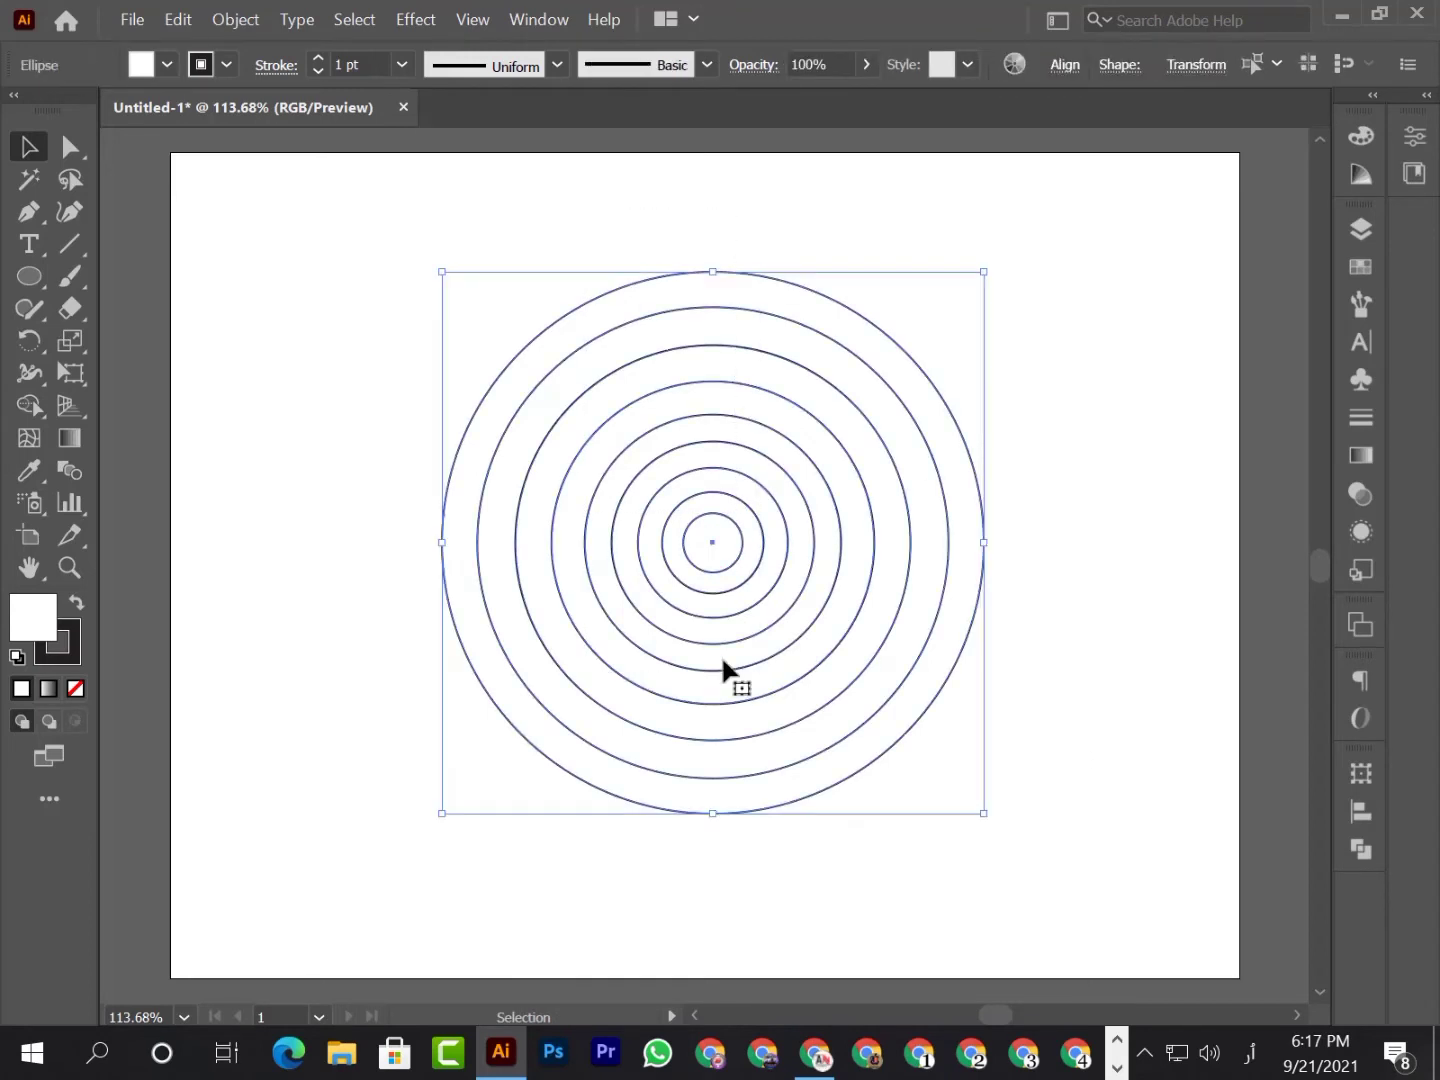
{"action": "left_click", "coordinate": [166, 66]}
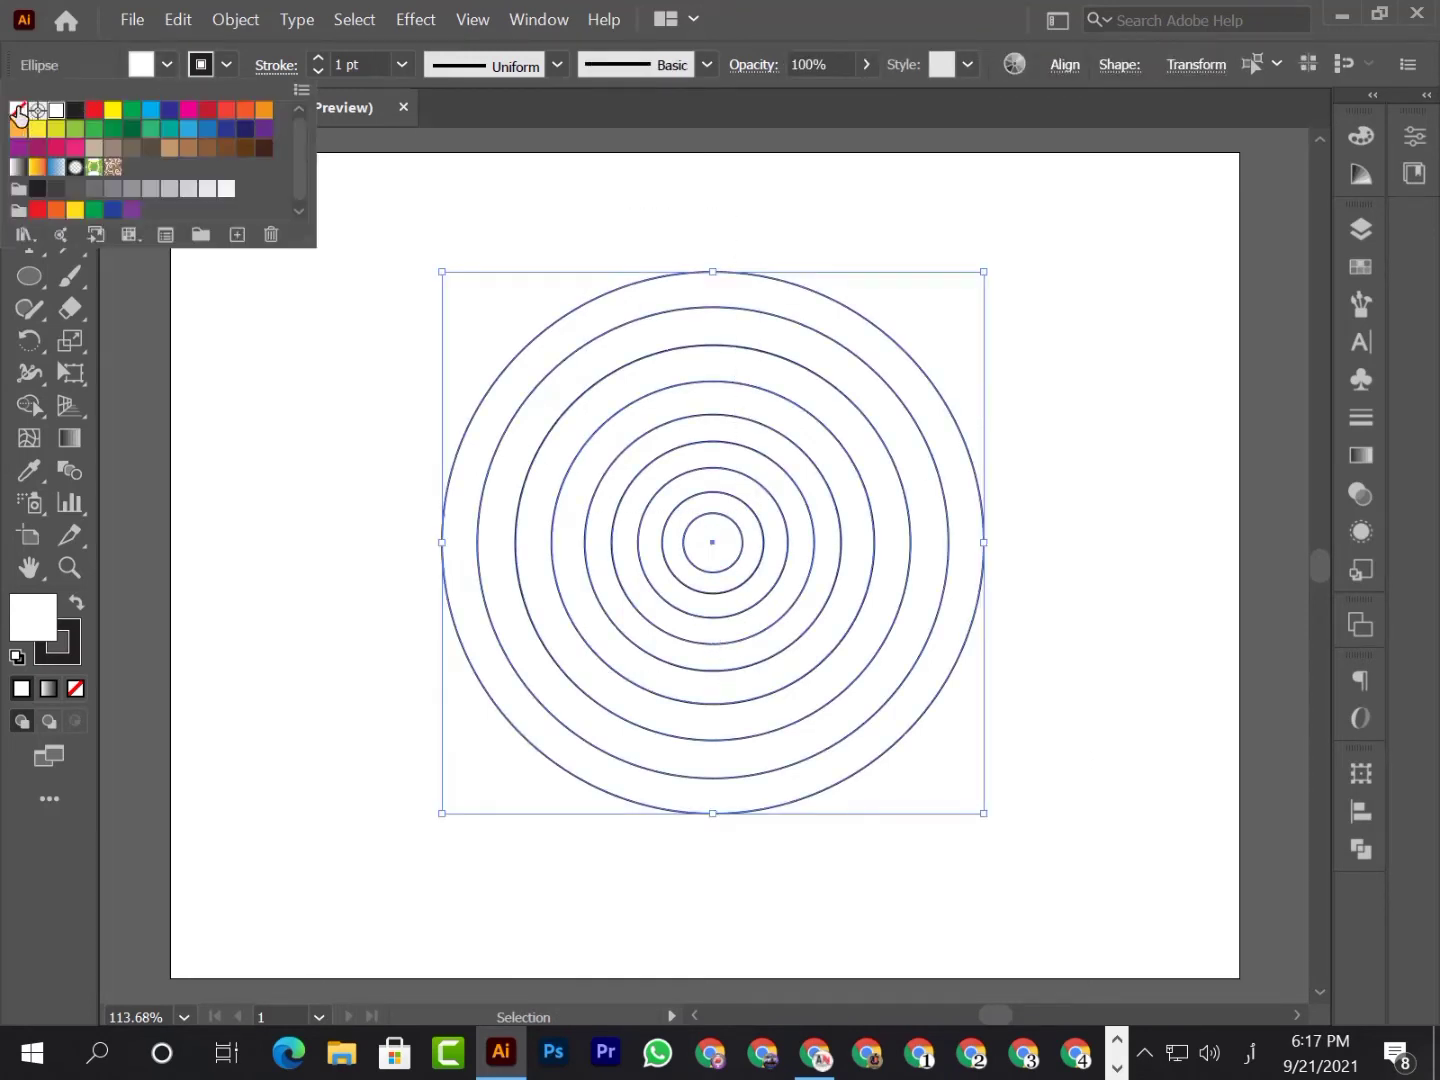
{"action": "left_click", "coordinate": [18, 111]}
{"action": "left_click", "coordinate": [225, 63]}
{"action": "left_click", "coordinate": [226, 64]}
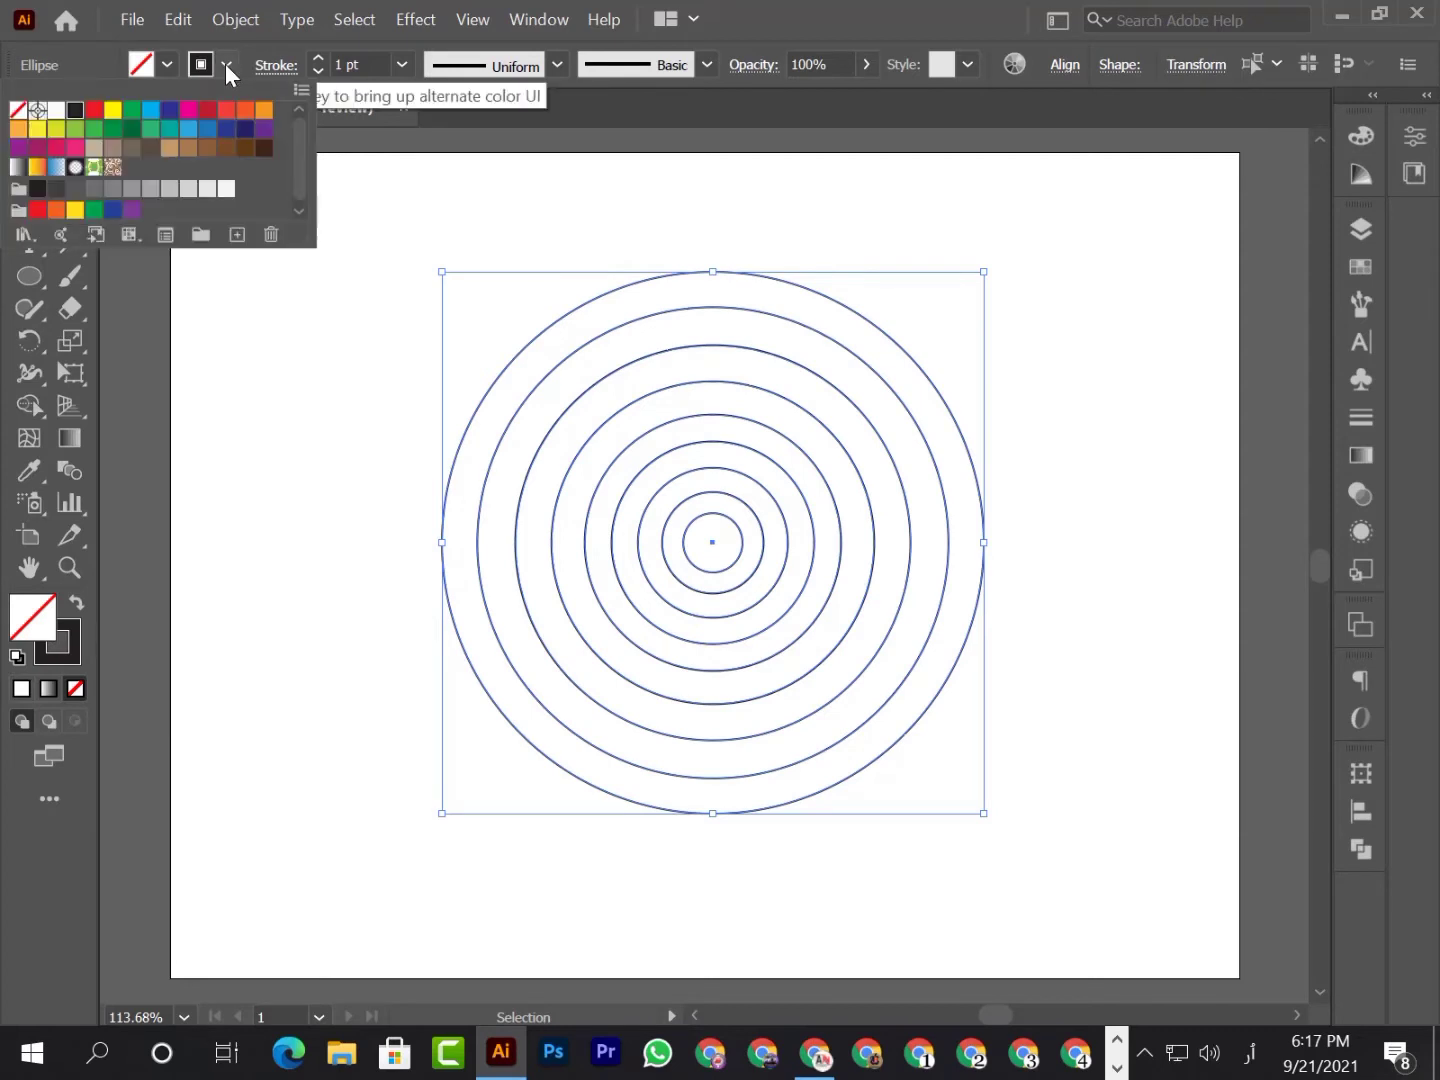
{"action": "left_click", "coordinate": [99, 110]}
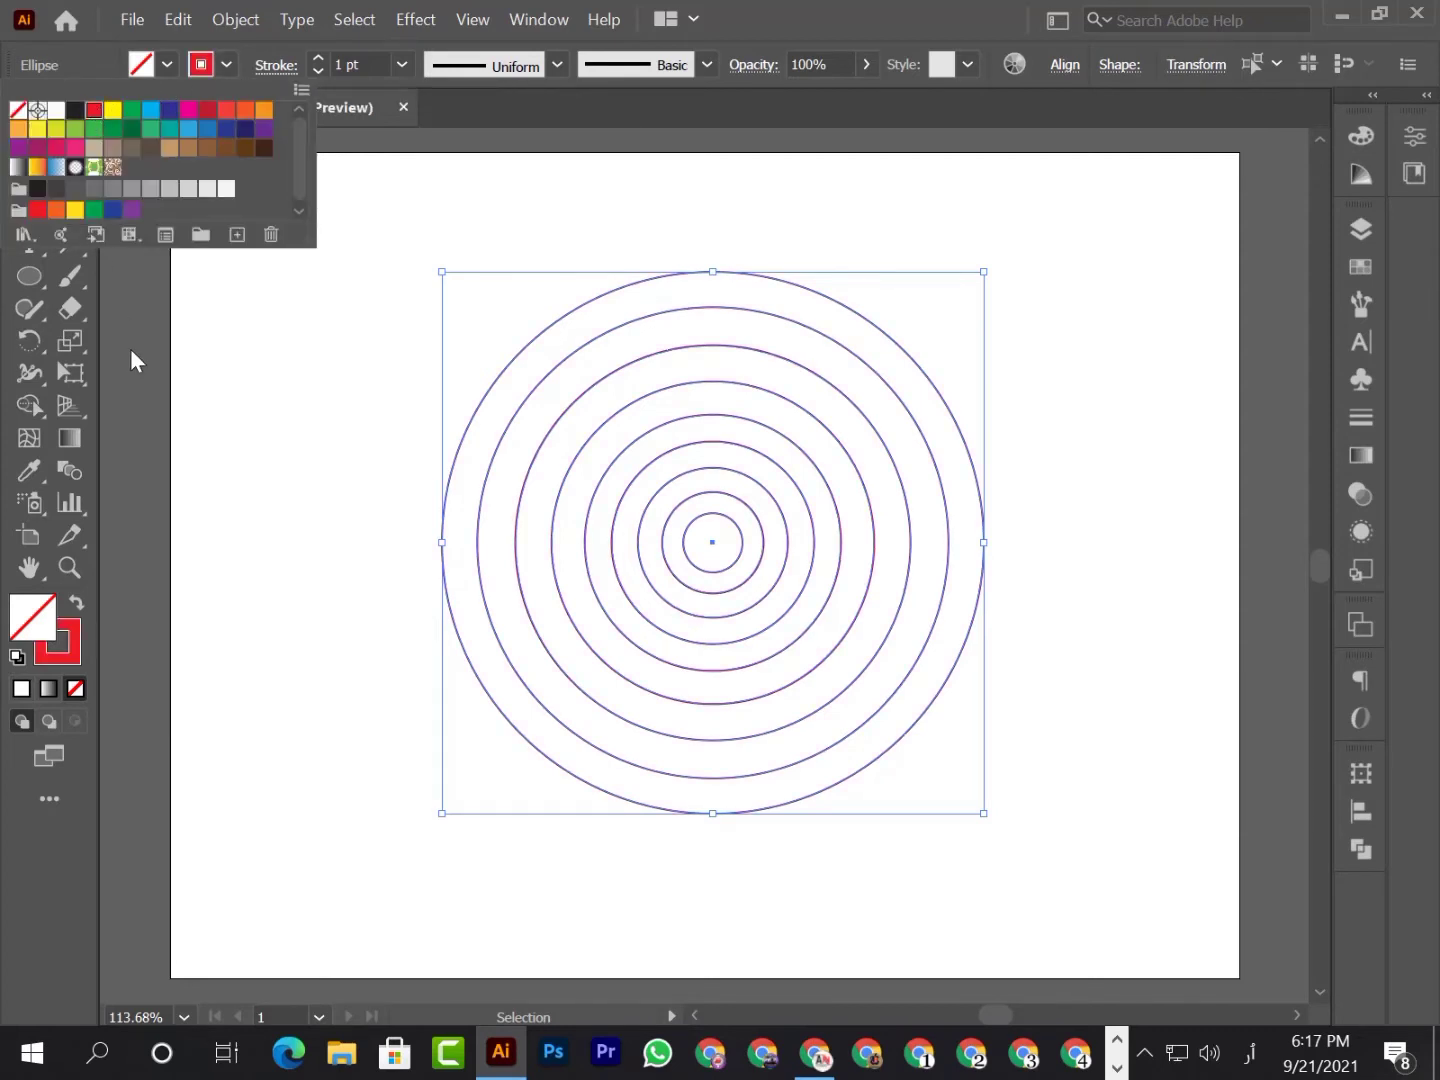
{"action": "left_click", "coordinate": [170, 461]}
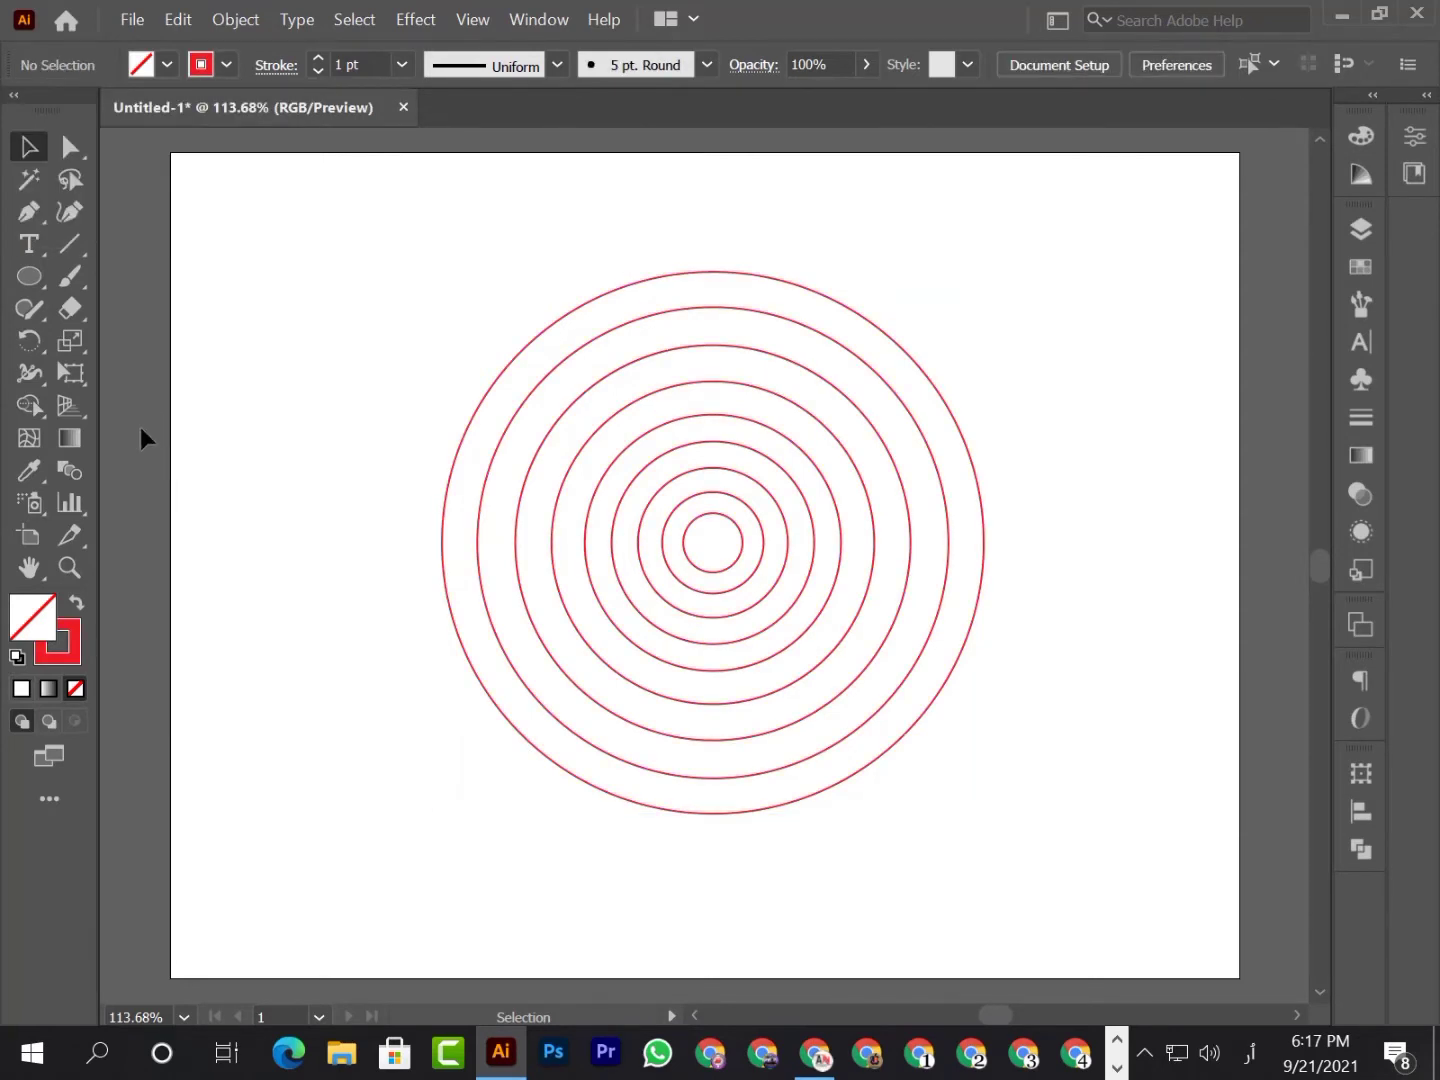
Step: Draw a straight horizontal line with the Pen tool across the outermost circle's diameter, between its left and right anchor points
{"action": "left_click", "coordinate": [69, 244]}
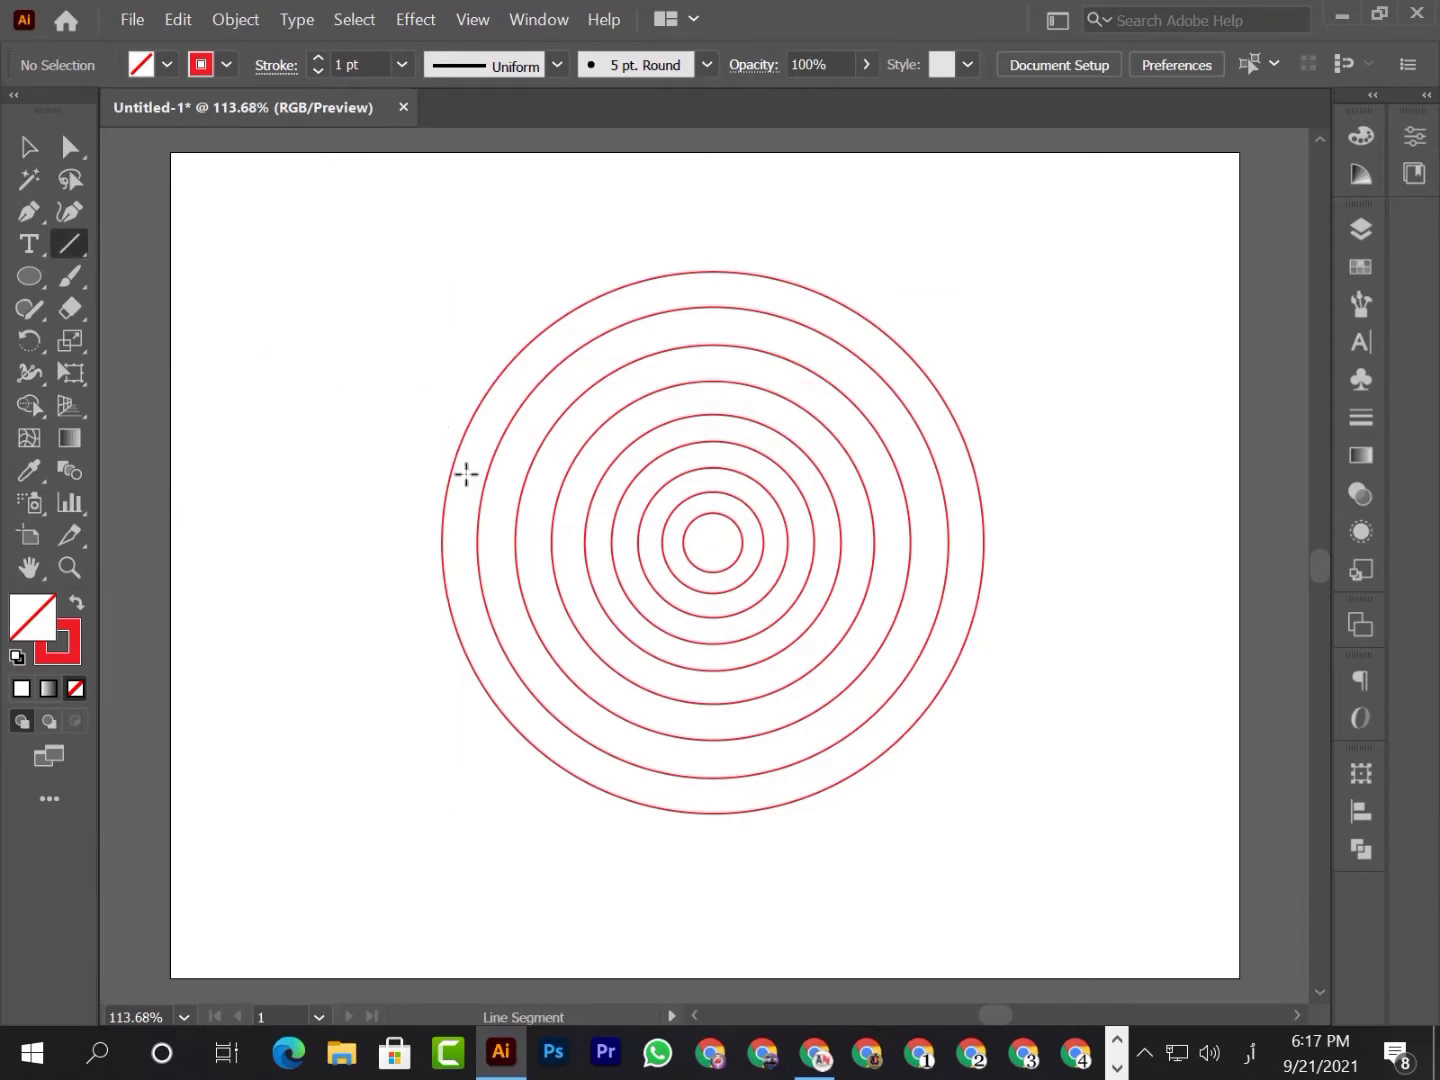
{"action": "left_click", "coordinate": [35, 212]}
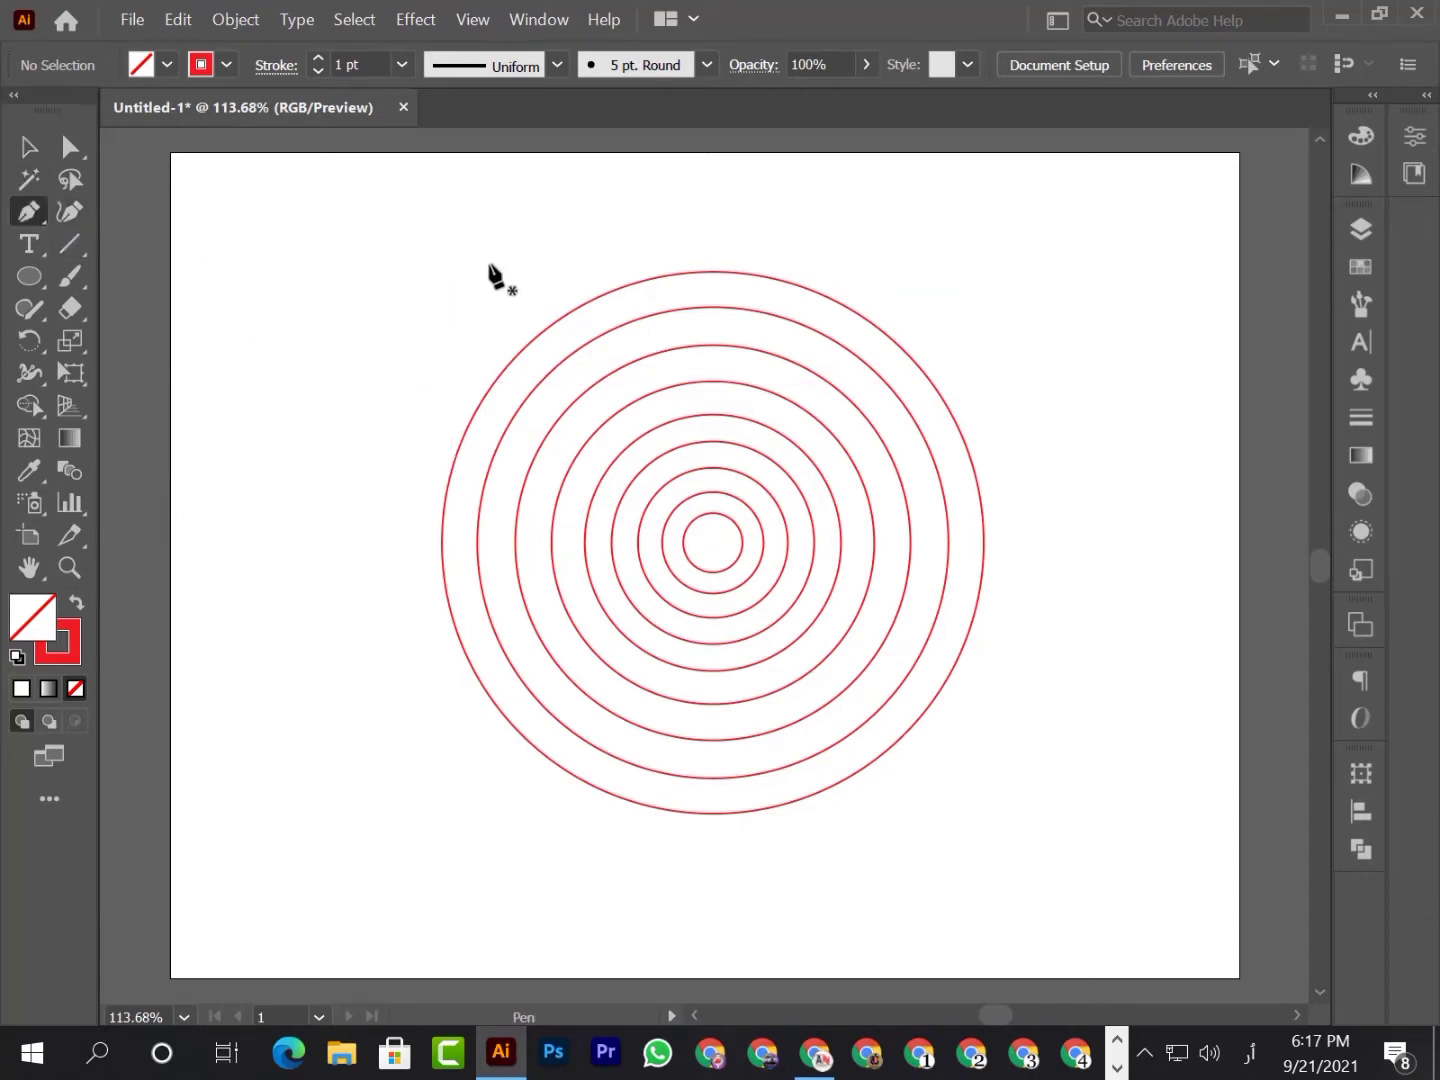
{"action": "left_click", "coordinate": [441, 542]}
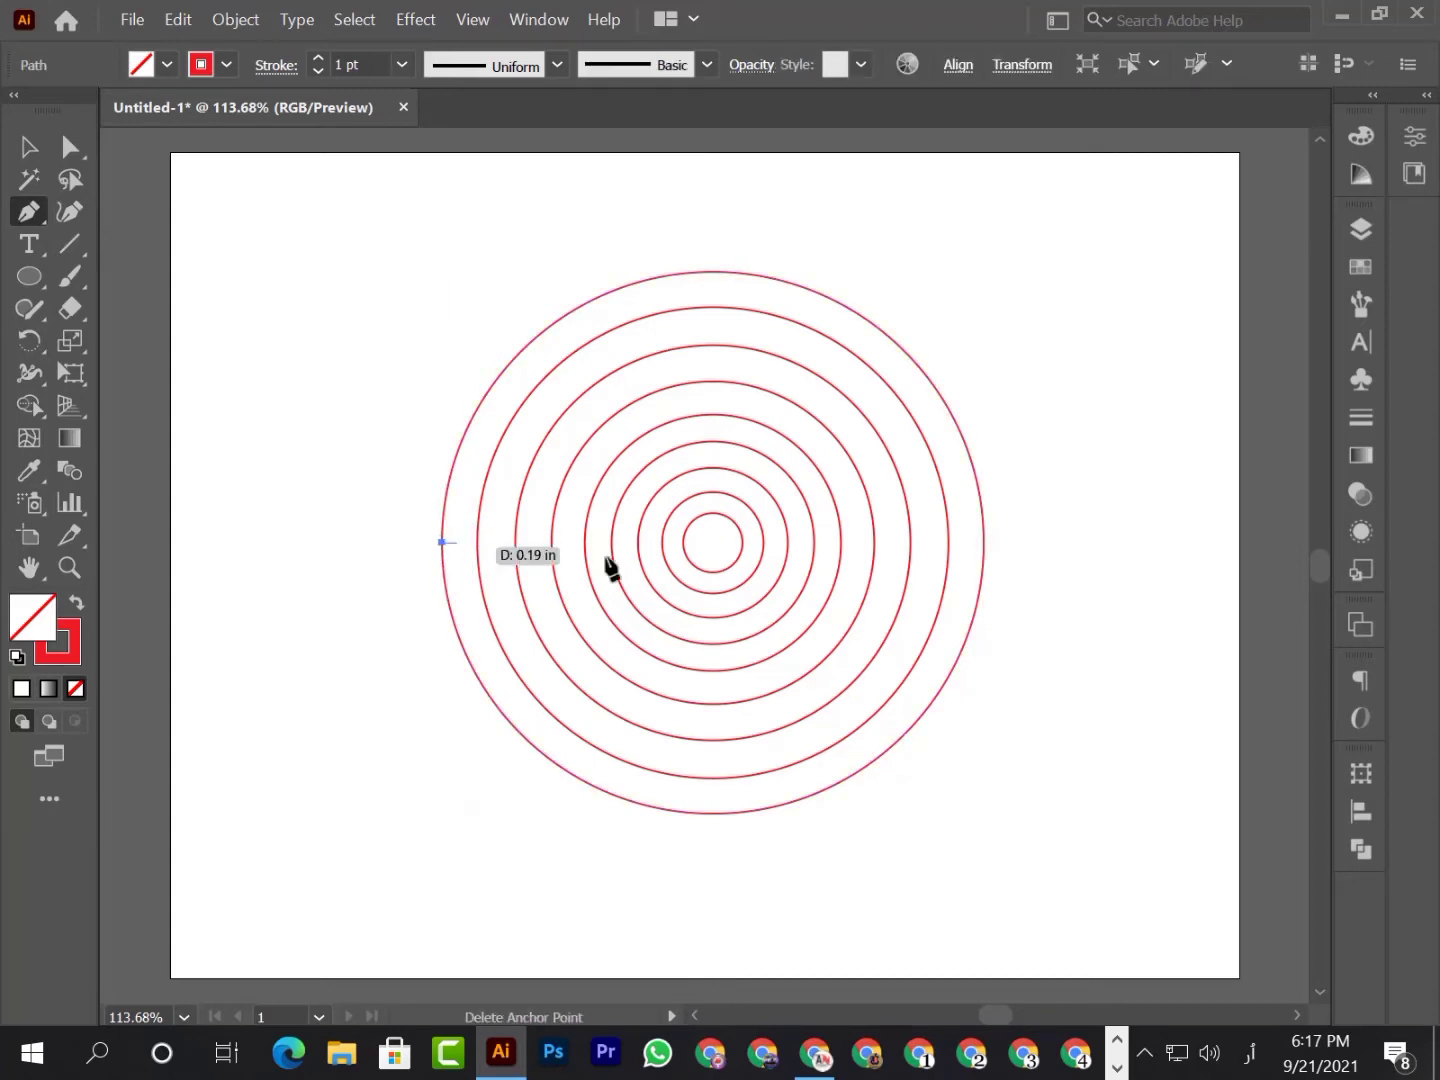
{"action": "left_click", "coordinate": [984, 542]}
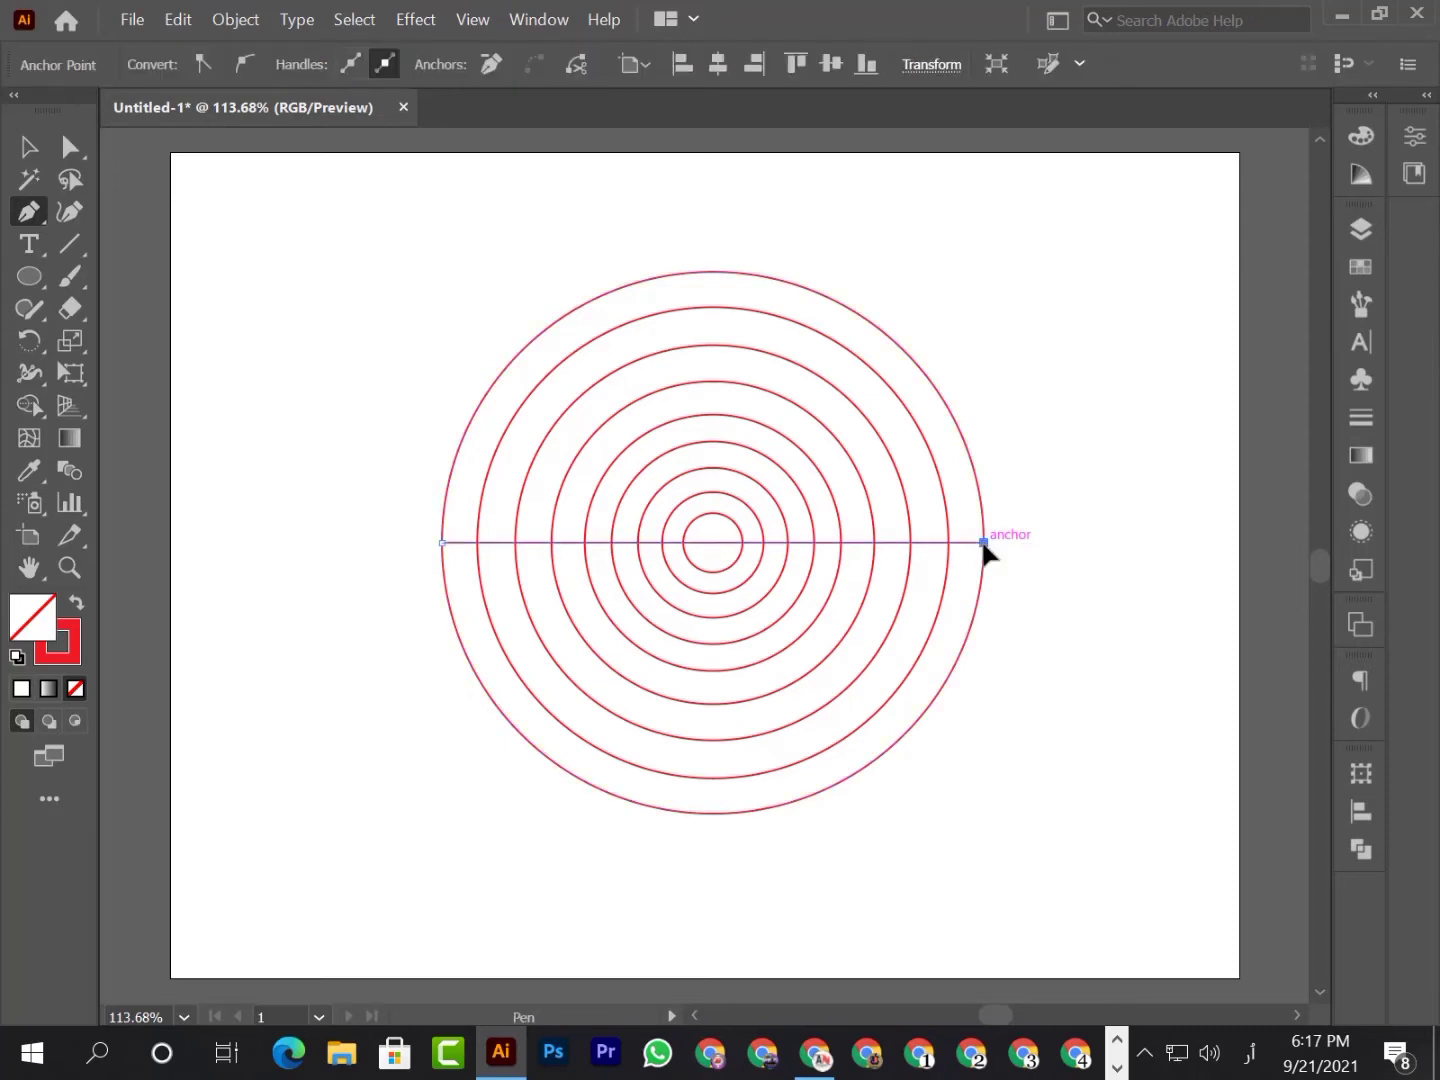
Step: Move the horizontal line straight up so it touches the top of the innermost circle
{"action": "left_click", "coordinate": [27, 150]}
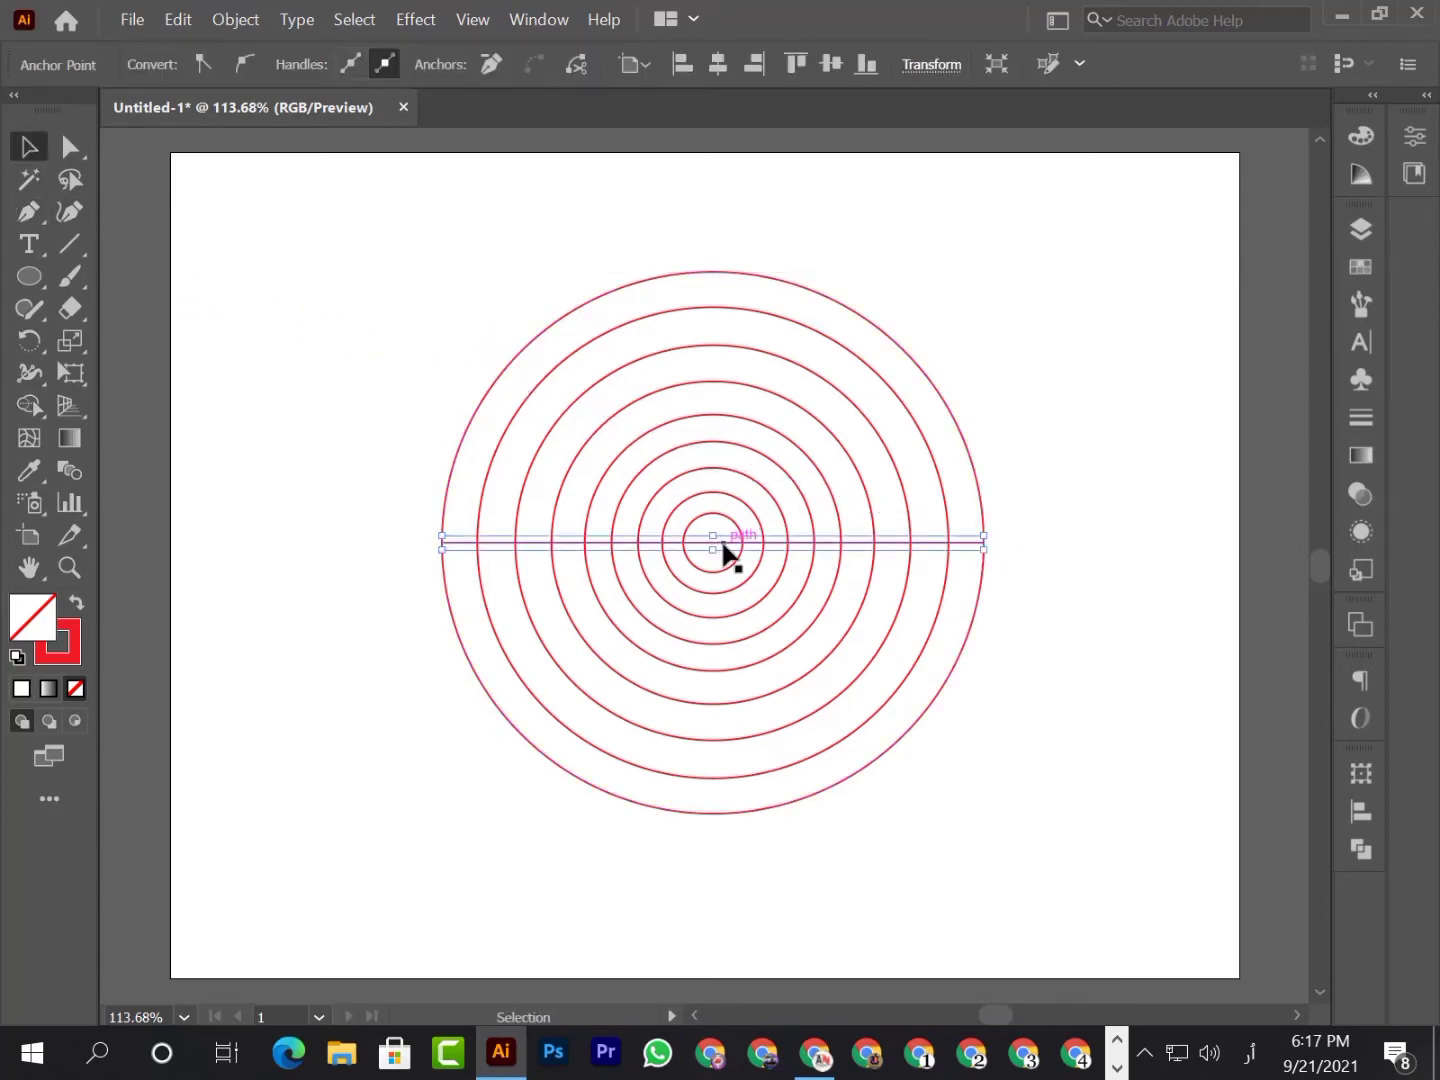
{"action": "left_click_drag", "start_coordinate": [725, 545], "coordinate": [725, 512]}
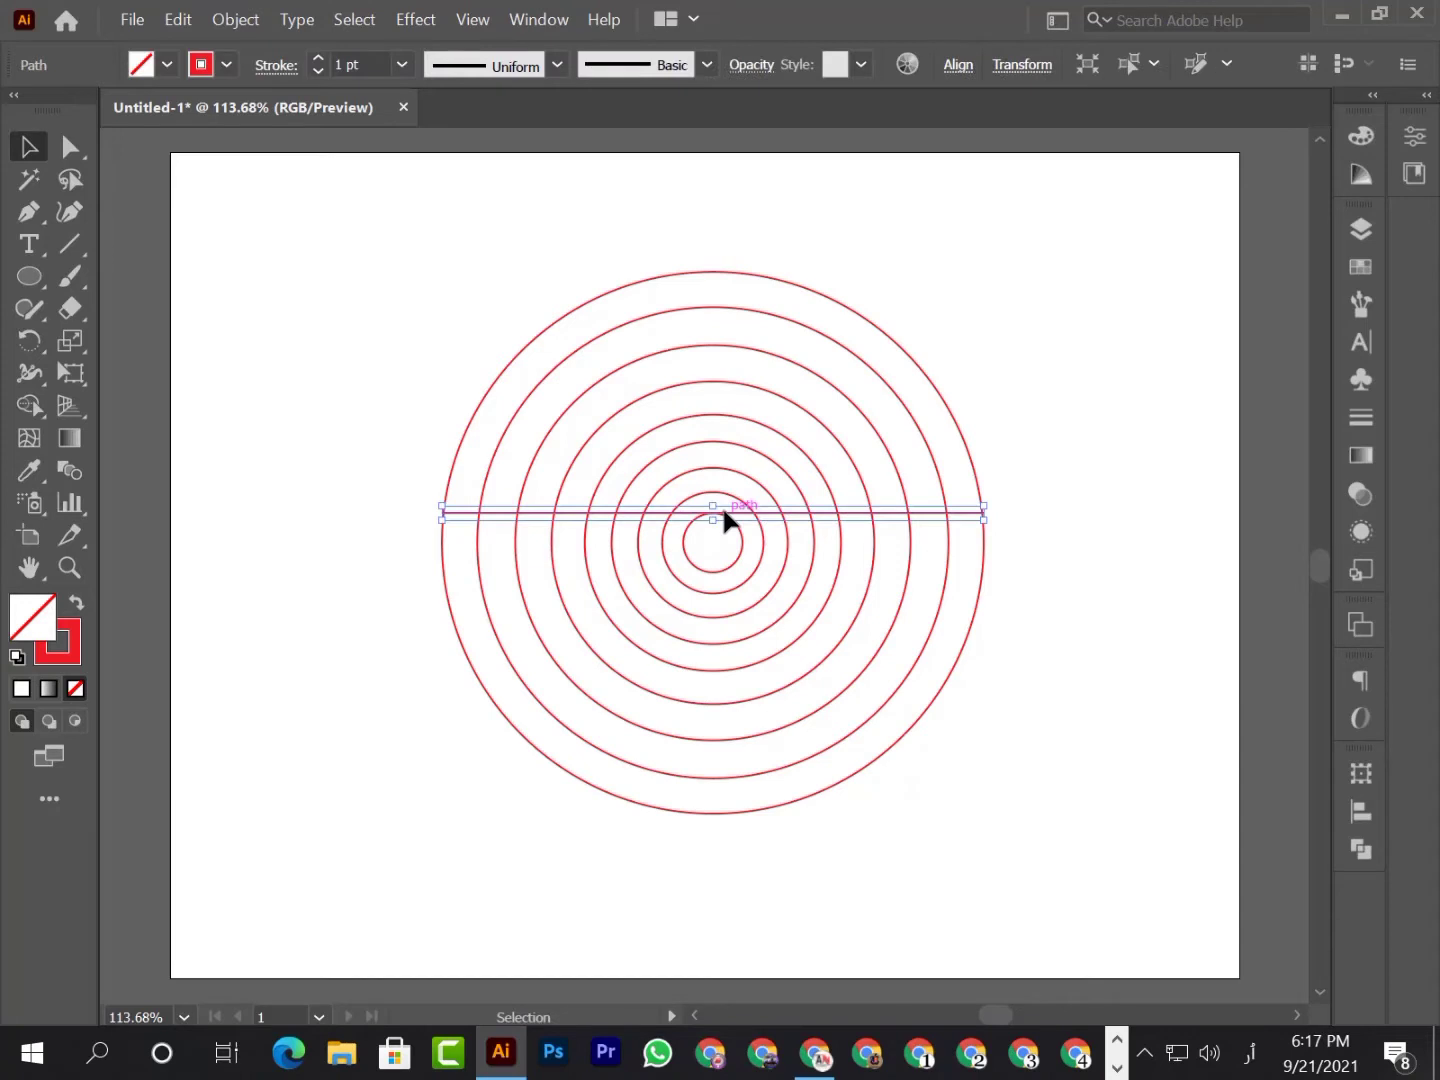
Step: Nudge the horizontal line up slightly and place a copy of it touching the underside of the innermost circle
{"action": "key", "text": "Up"}
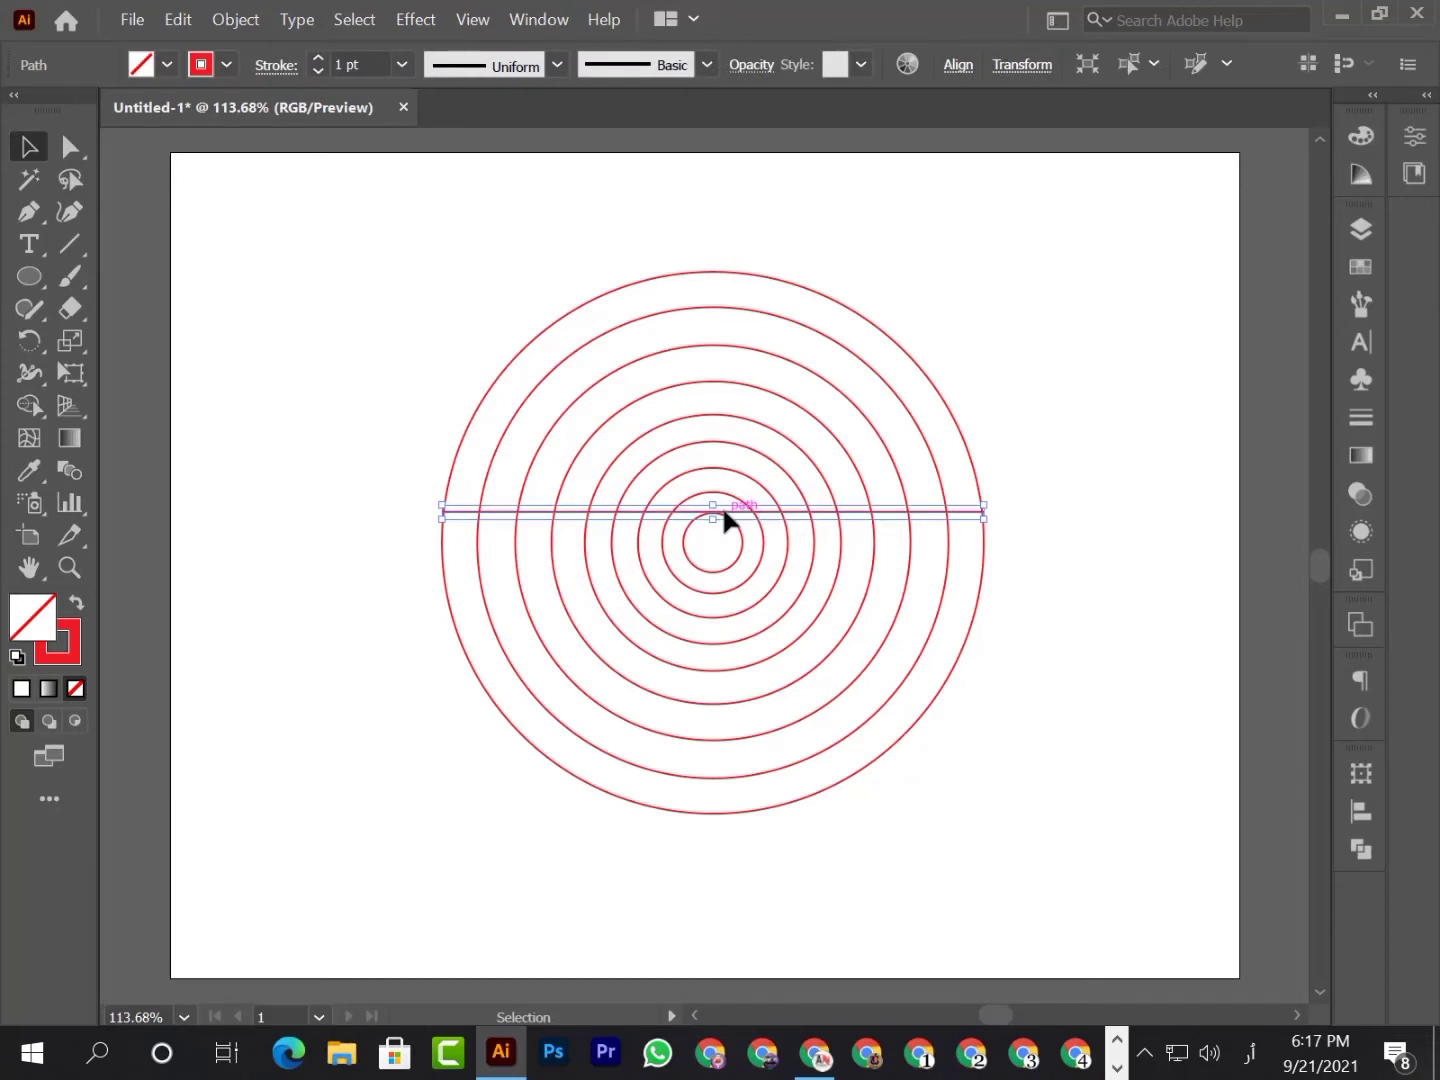
{"action": "left_click_drag", "start_coordinate": [725, 511], "coordinate": [727, 576]}
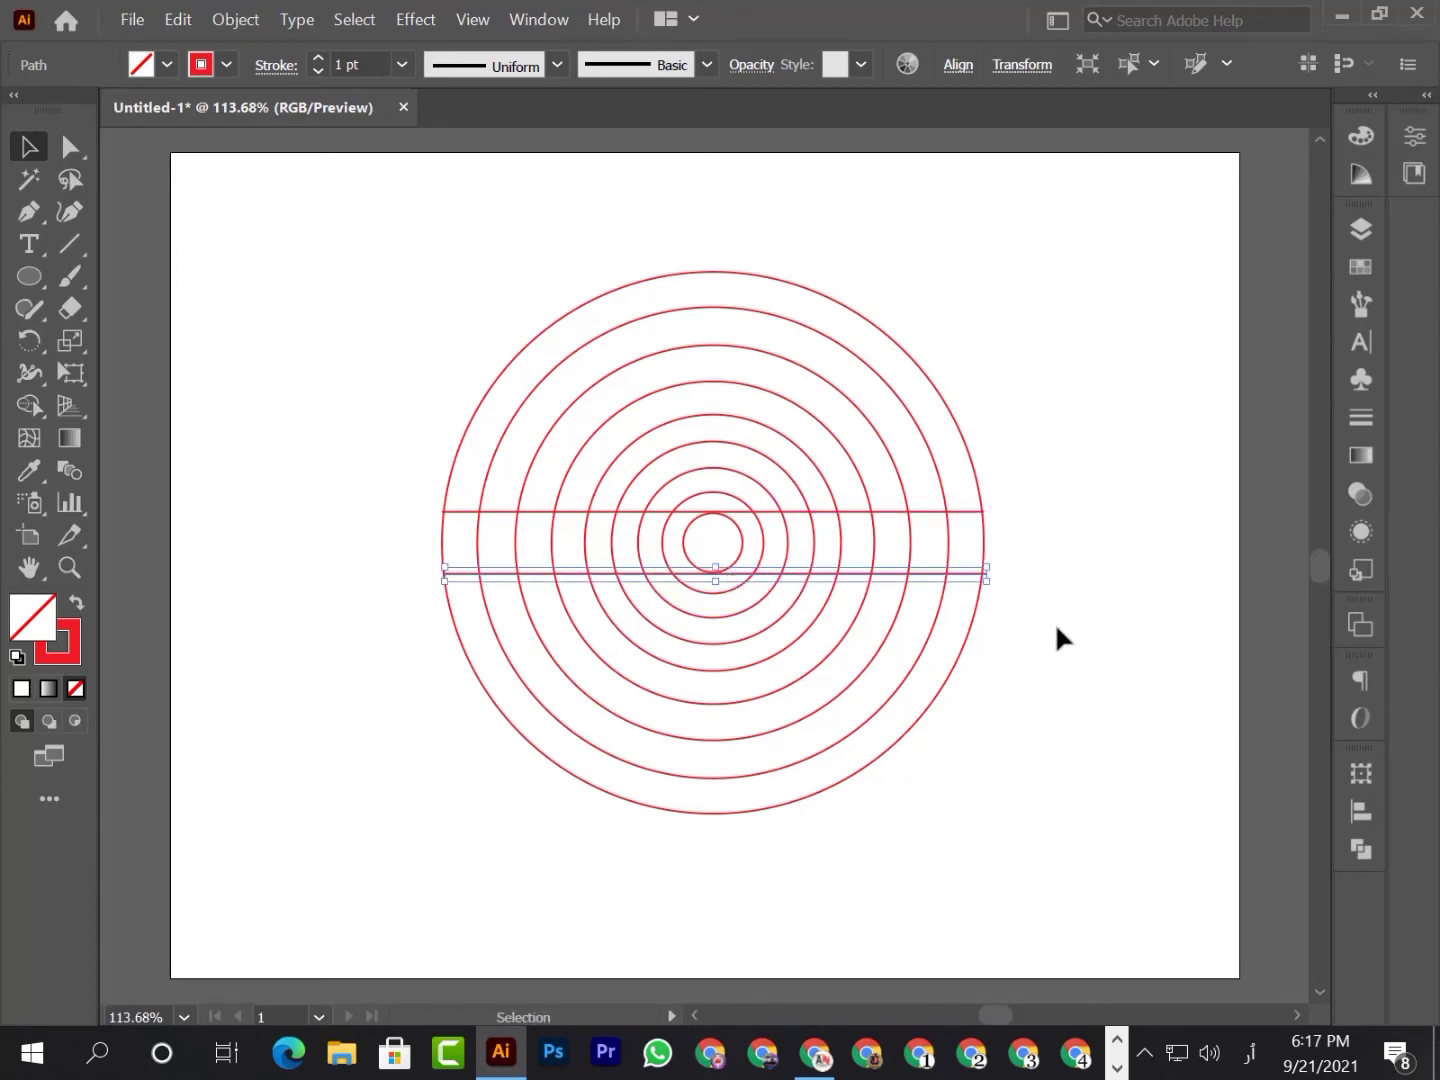
{"action": "key", "text": "Left"}
{"action": "left_click", "coordinate": [1057, 628]}
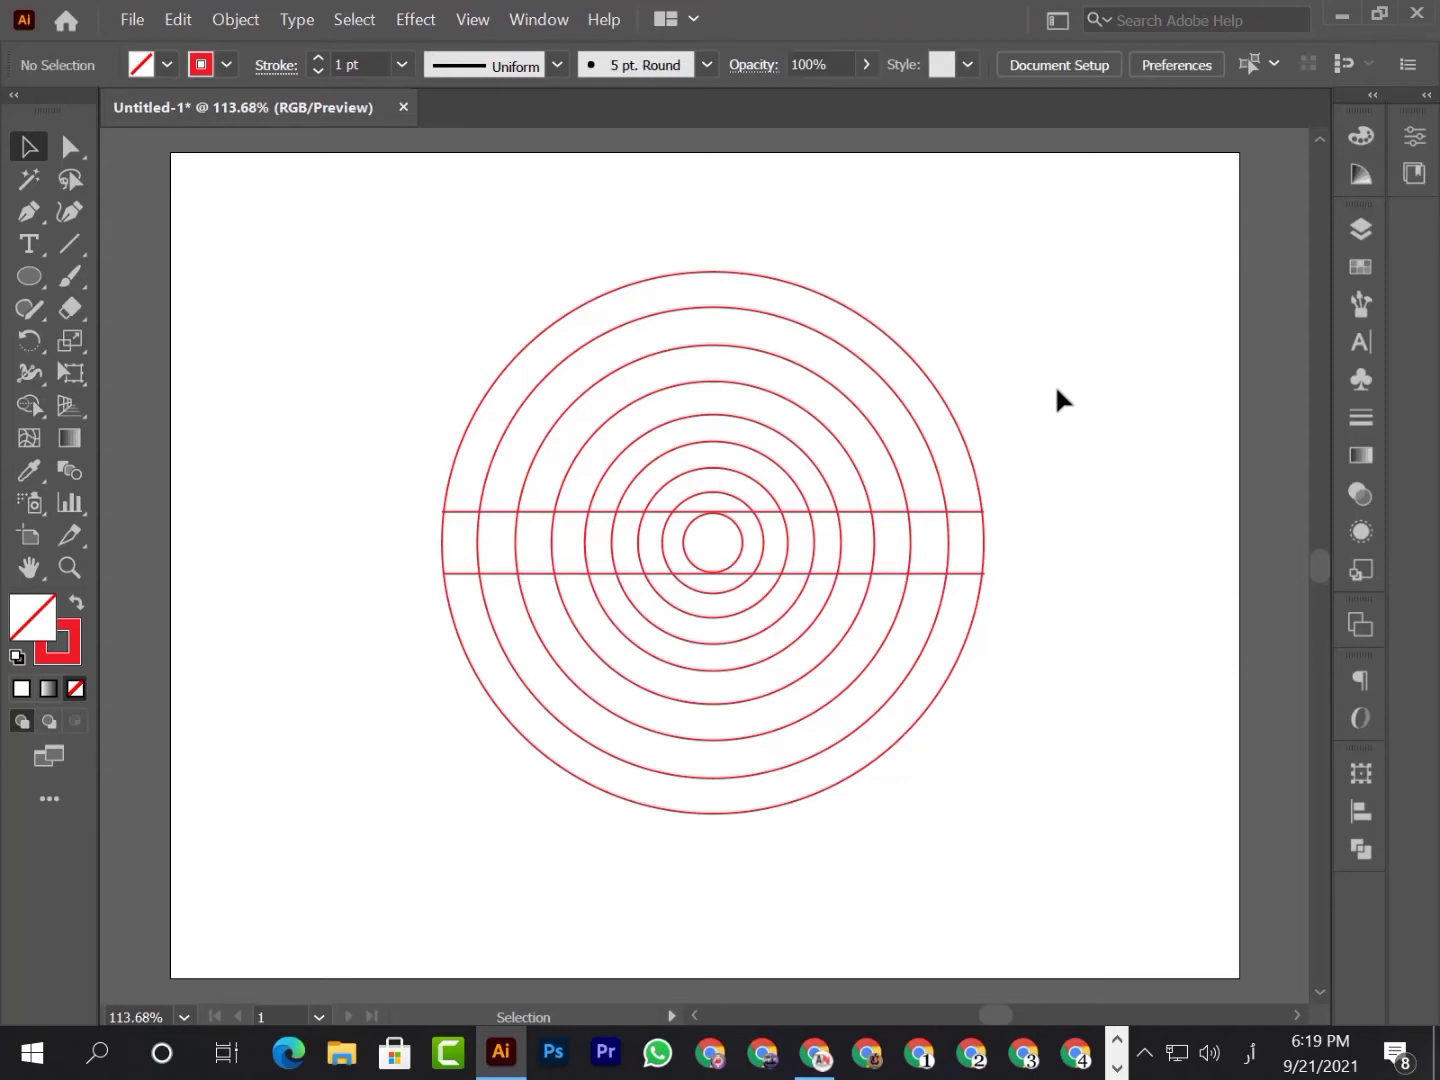
Step: Narrow all the circles and both lines together horizontally from the right side, keeping their height
{"action": "mouse_move", "coordinate": [331, 248]}
{"action": "left_mouse_down"}
{"action": "mouse_move", "coordinate": [469, 392]}
{"action": "mouse_move", "coordinate": [964, 726]}
{"action": "mouse_move", "coordinate": [1035, 863]}
{"action": "left_mouse_up"}
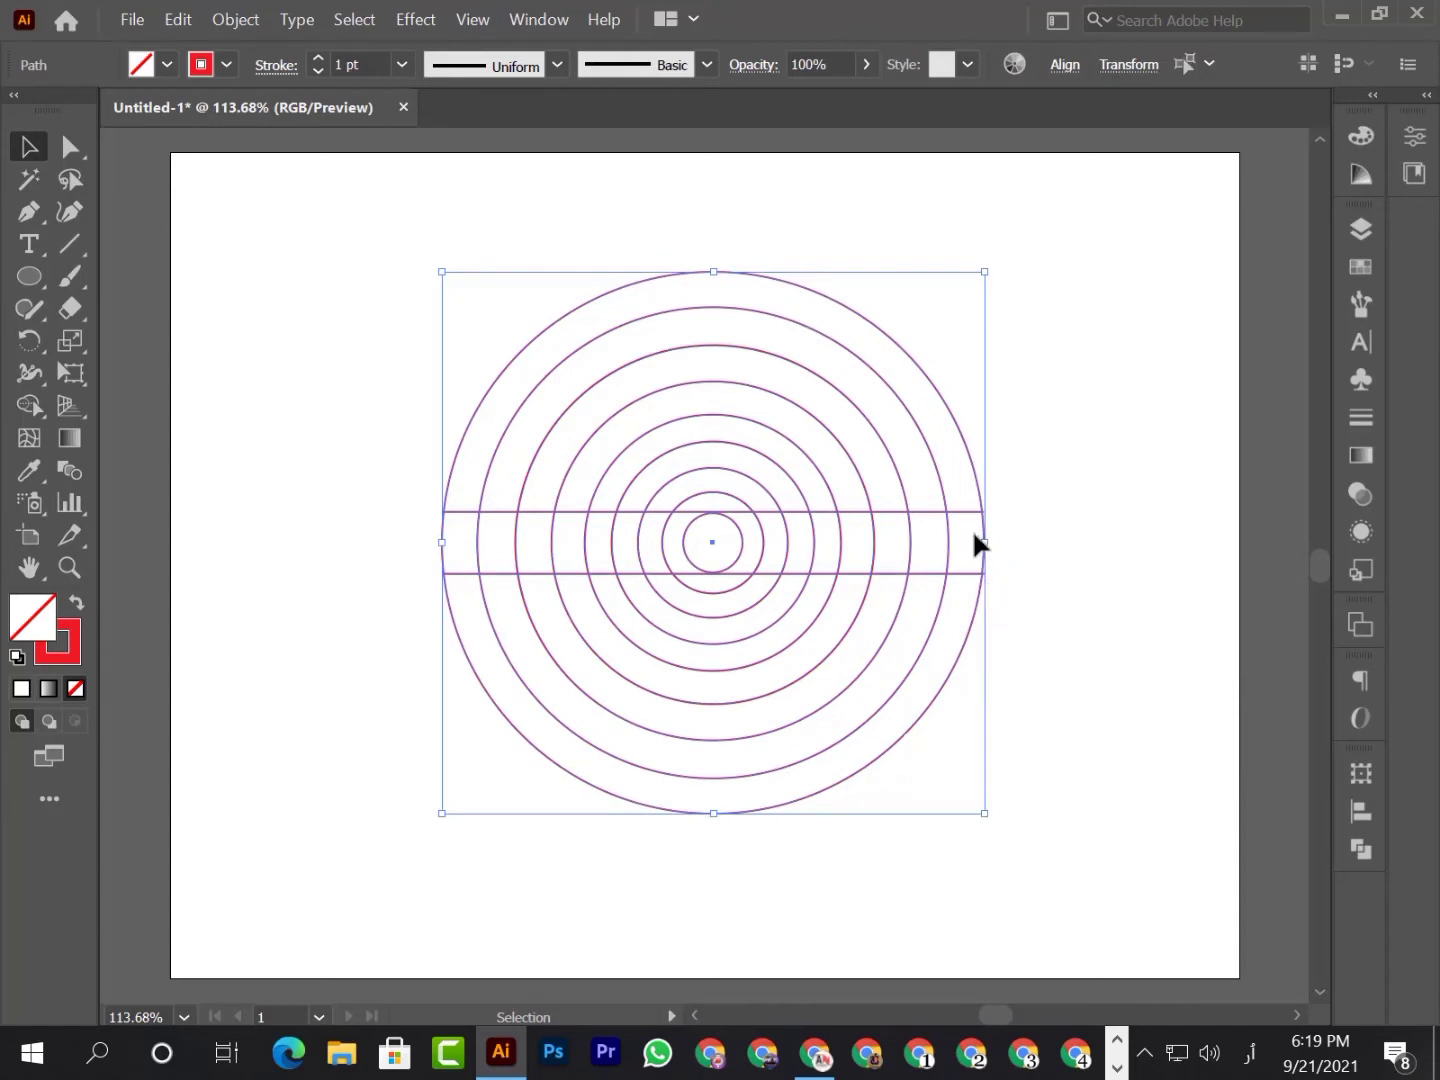
{"action": "left_click_drag", "start_coordinate": [993, 544], "coordinate": [949, 542]}
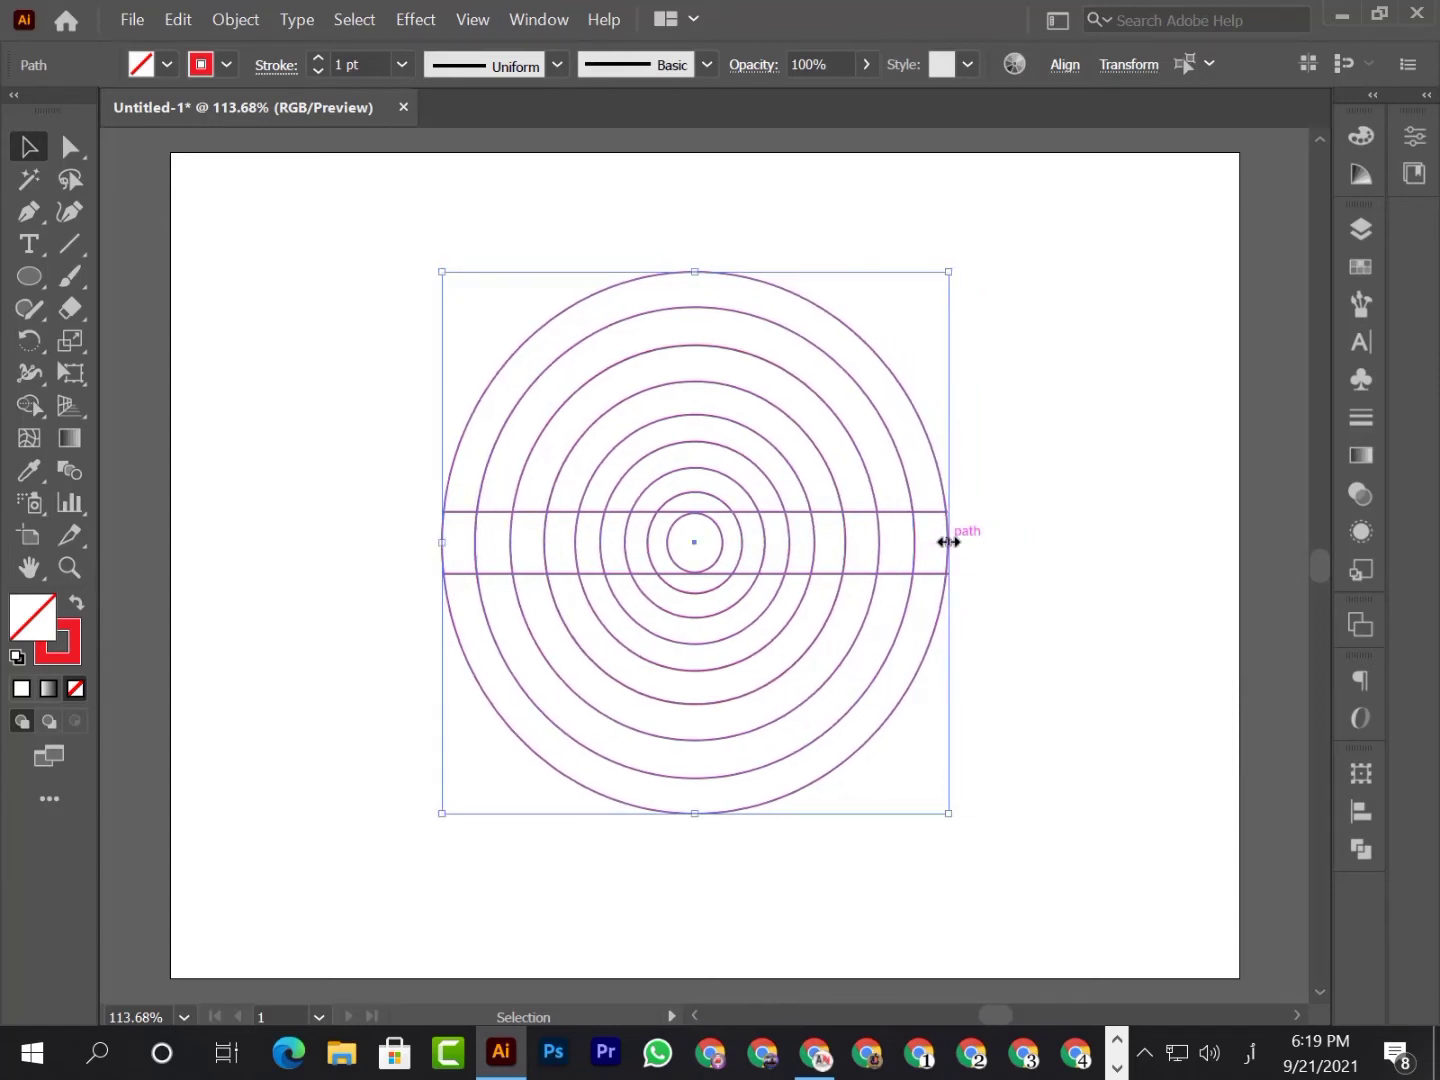
{"action": "left_click", "coordinate": [1061, 580]}
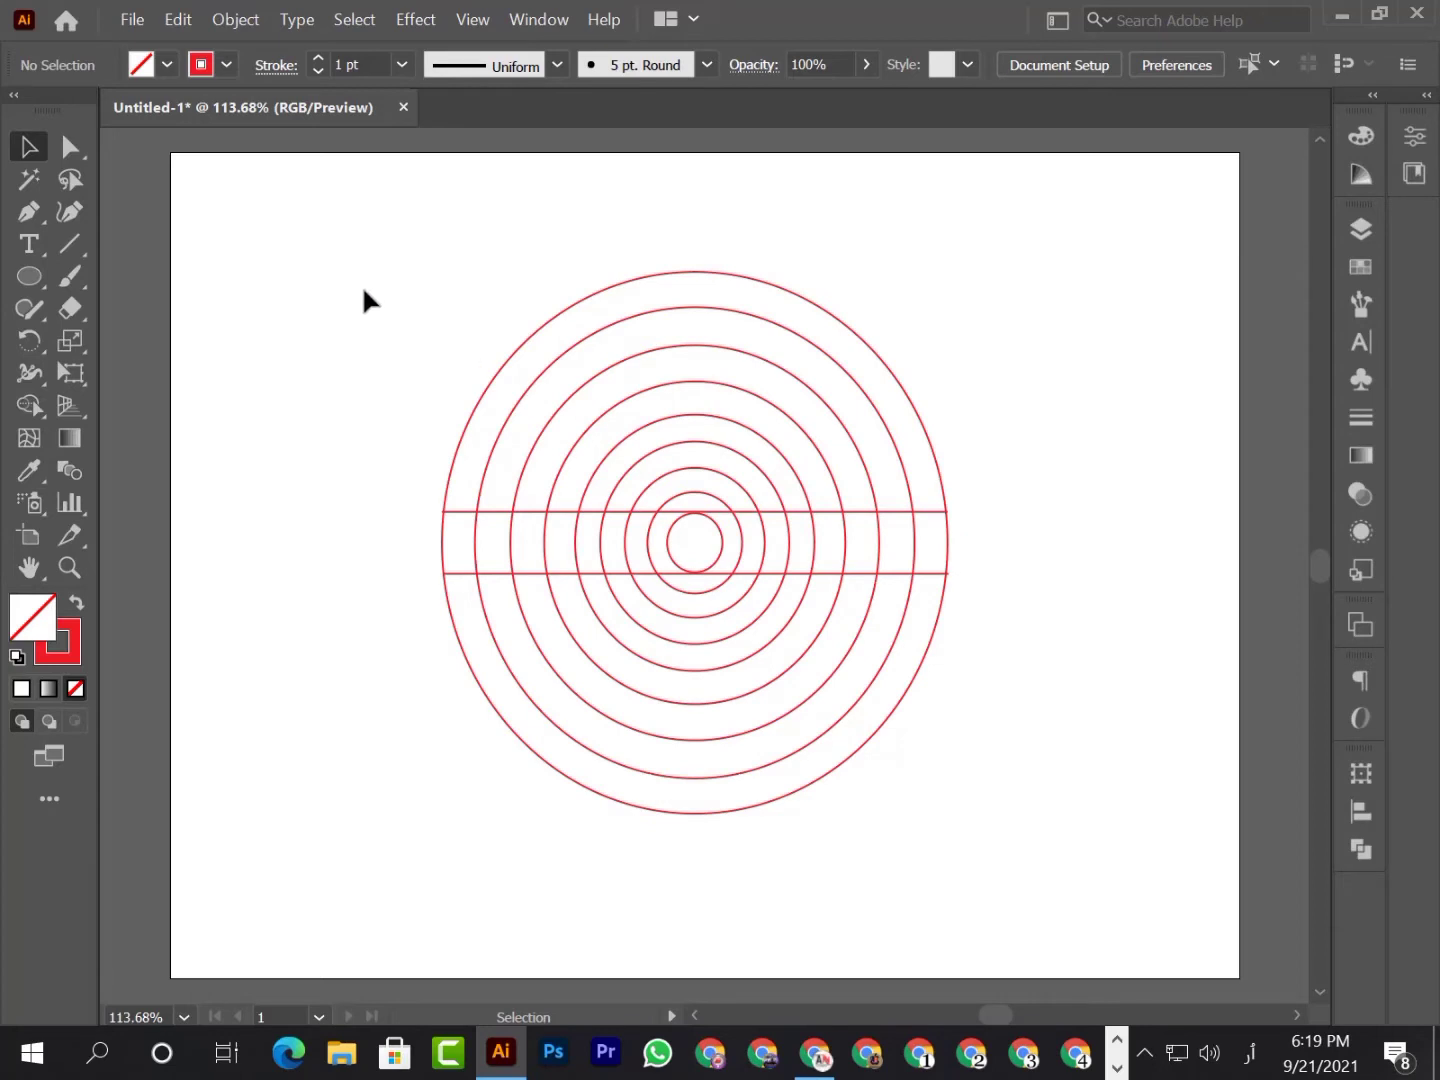
Step: With Shape Builder and a black fill, fill the outermost ring's upper arc and its two segments between the horizontal lines
{"action": "left_click_drag", "start_coordinate": [364, 291], "coordinate": [945, 860]}
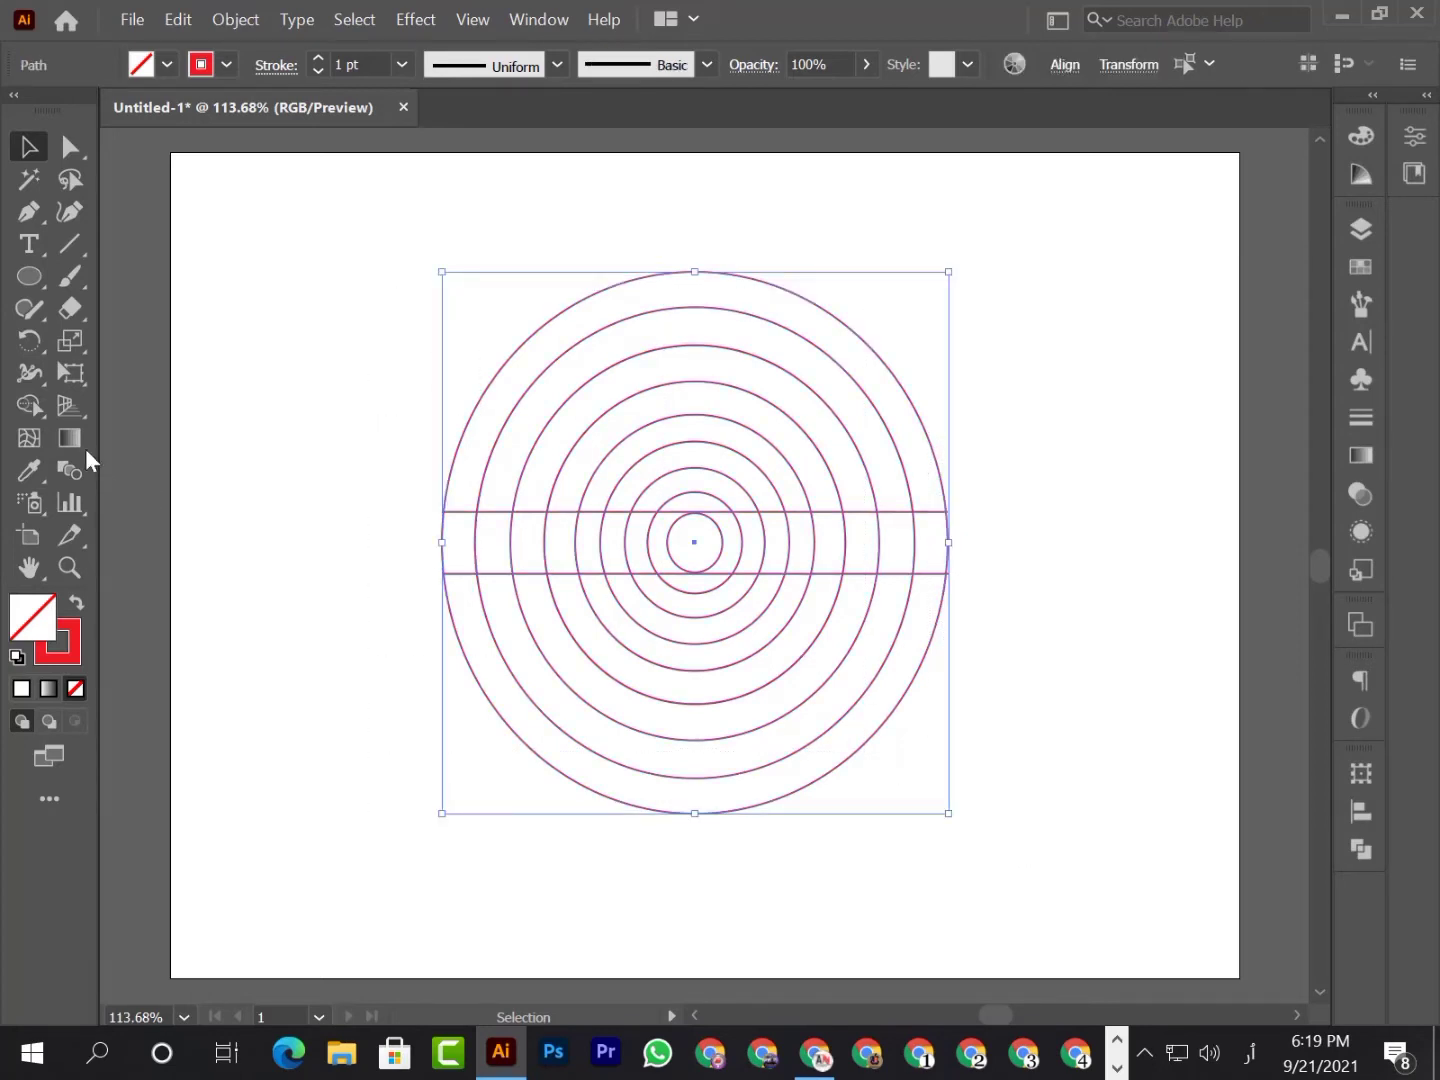
{"action": "left_click", "coordinate": [38, 408]}
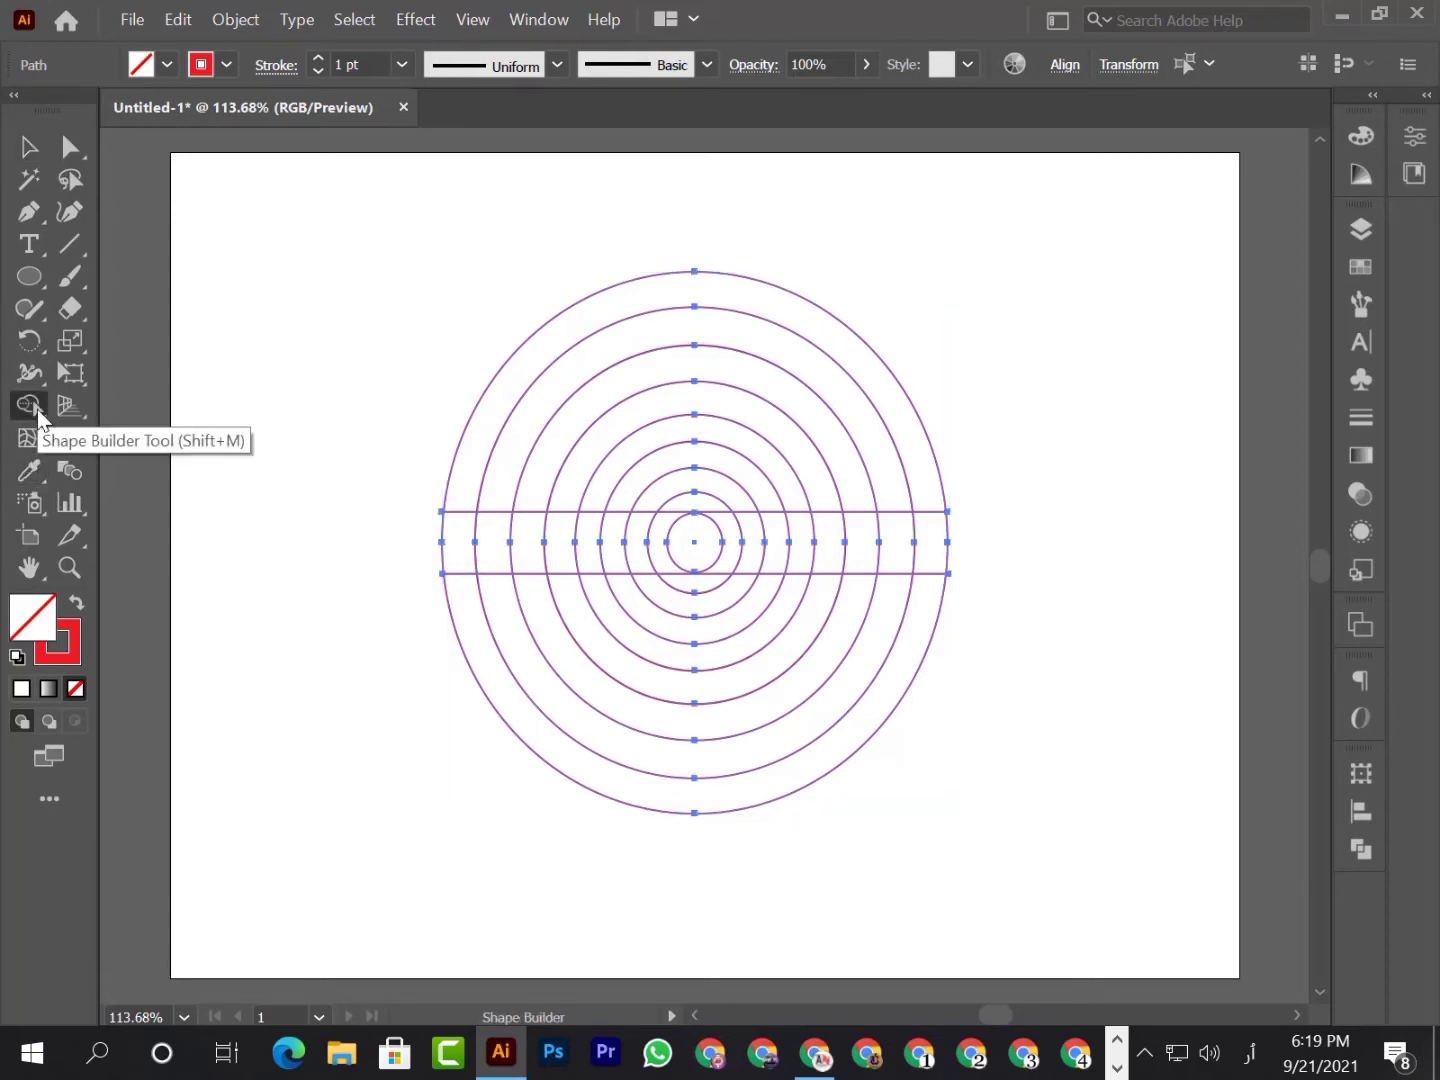
{"action": "left_click", "coordinate": [1369, 141]}
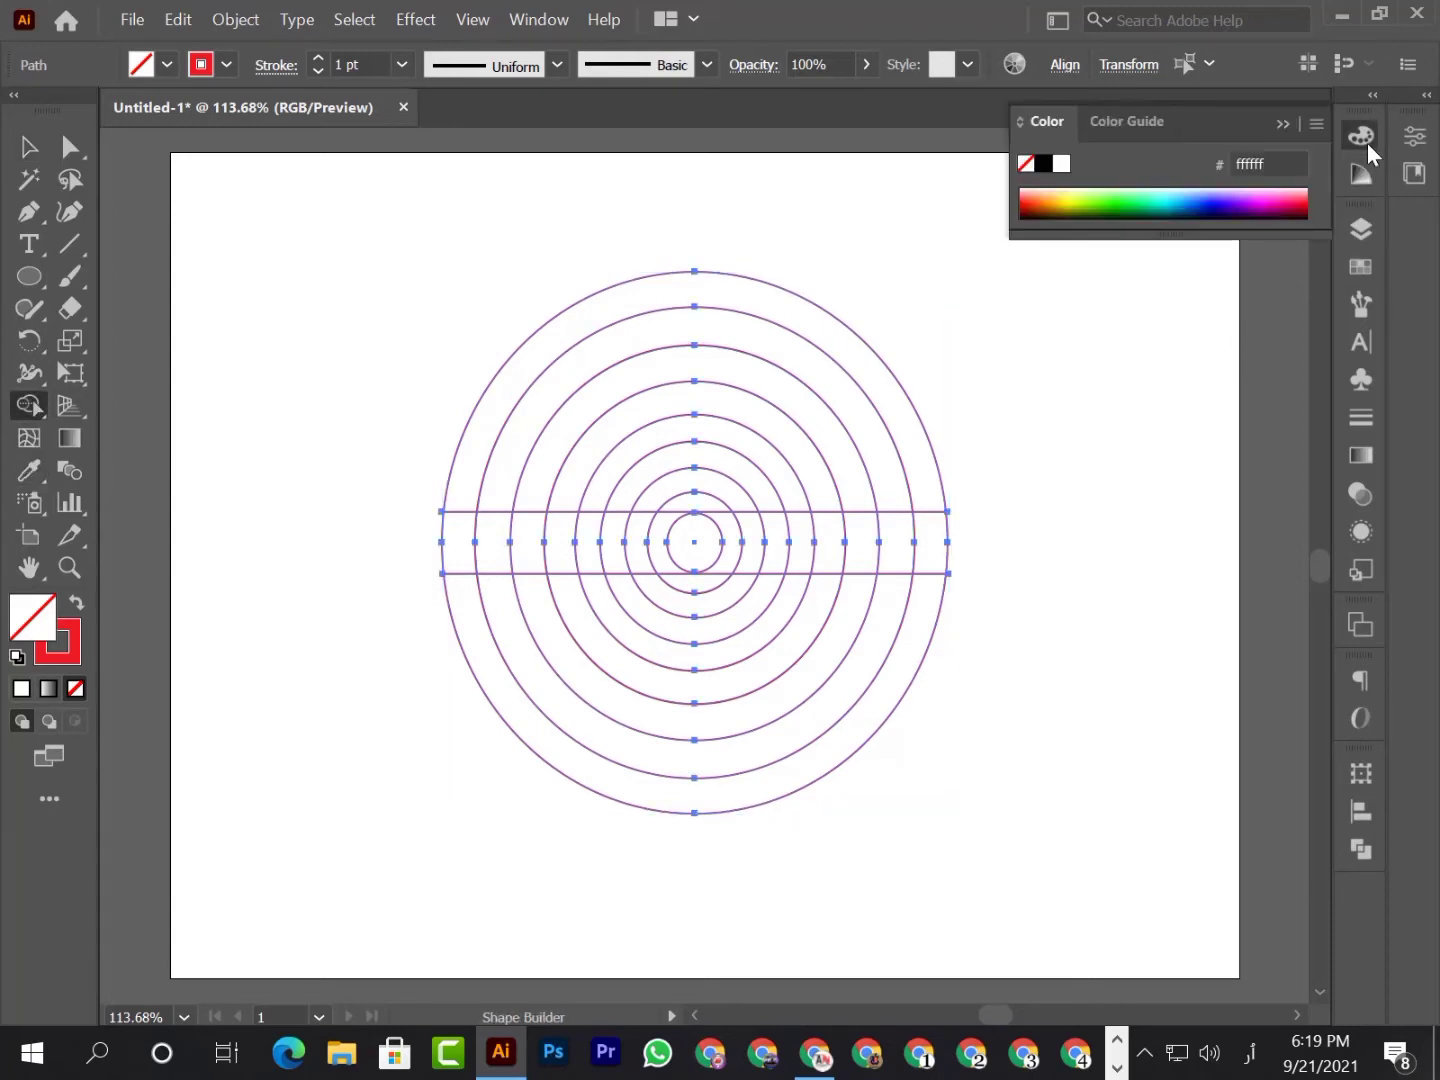
{"action": "left_click", "coordinate": [1043, 164]}
{"action": "left_click", "coordinate": [1279, 125]}
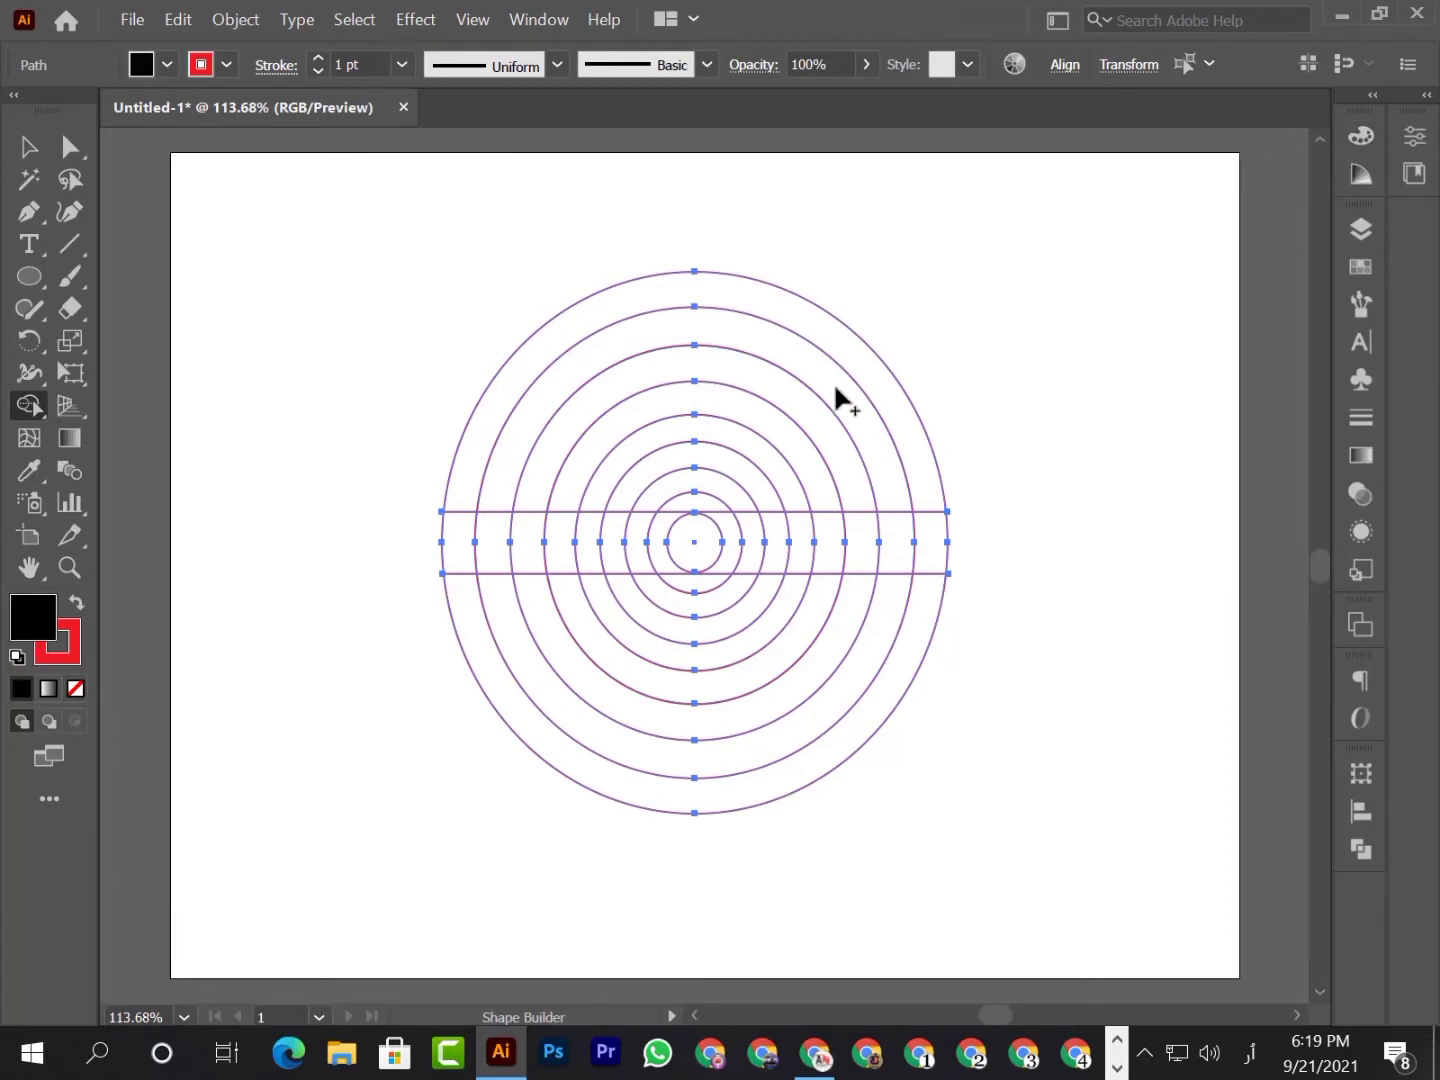
{"action": "left_click", "coordinate": [464, 544]}
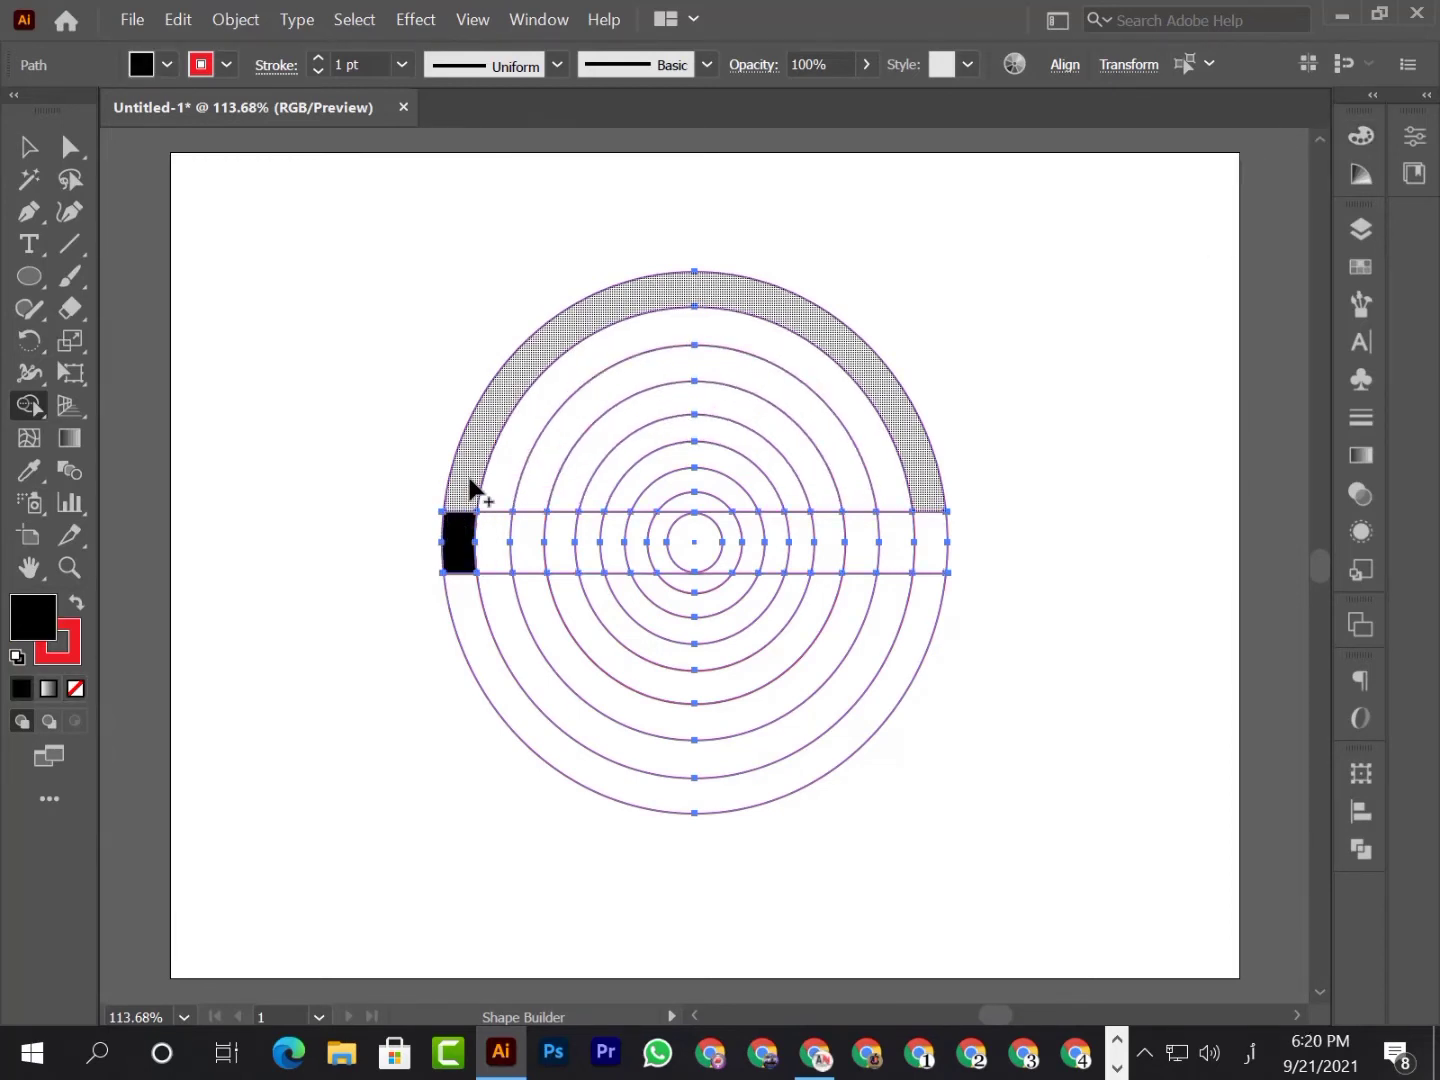
{"action": "left_click", "coordinate": [470, 480]}
{"action": "left_click", "coordinate": [937, 546]}
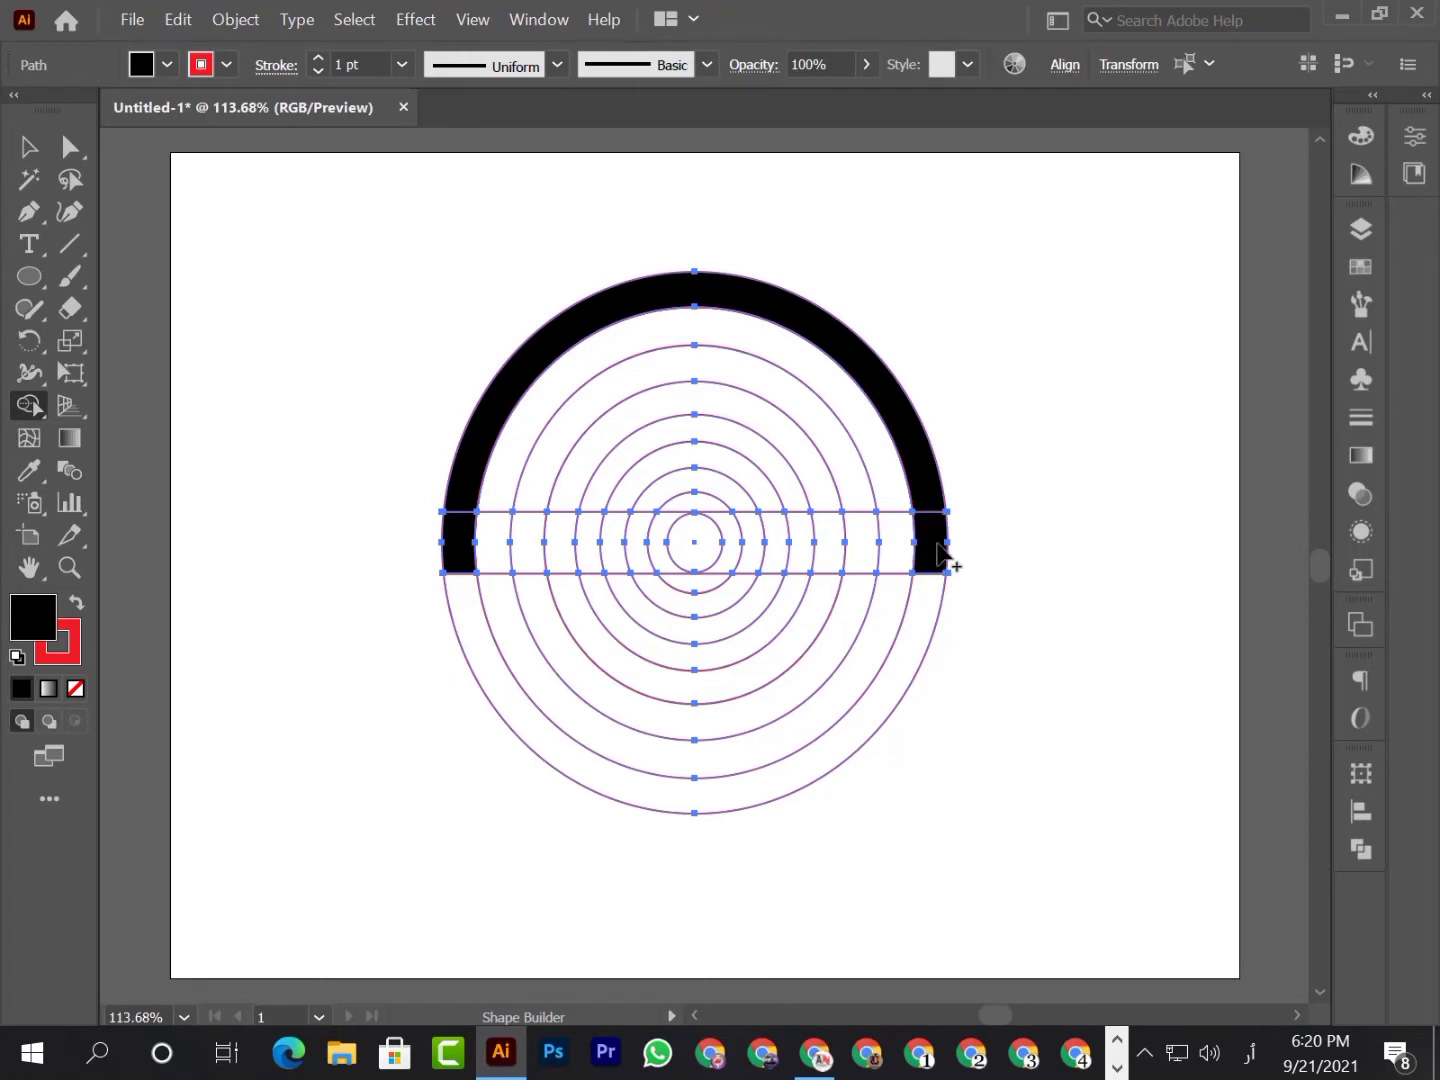
Step: Fill the upper arcs of the third and fifth rings from outside and their segments between the lines with black
{"action": "left_click", "coordinate": [854, 541]}
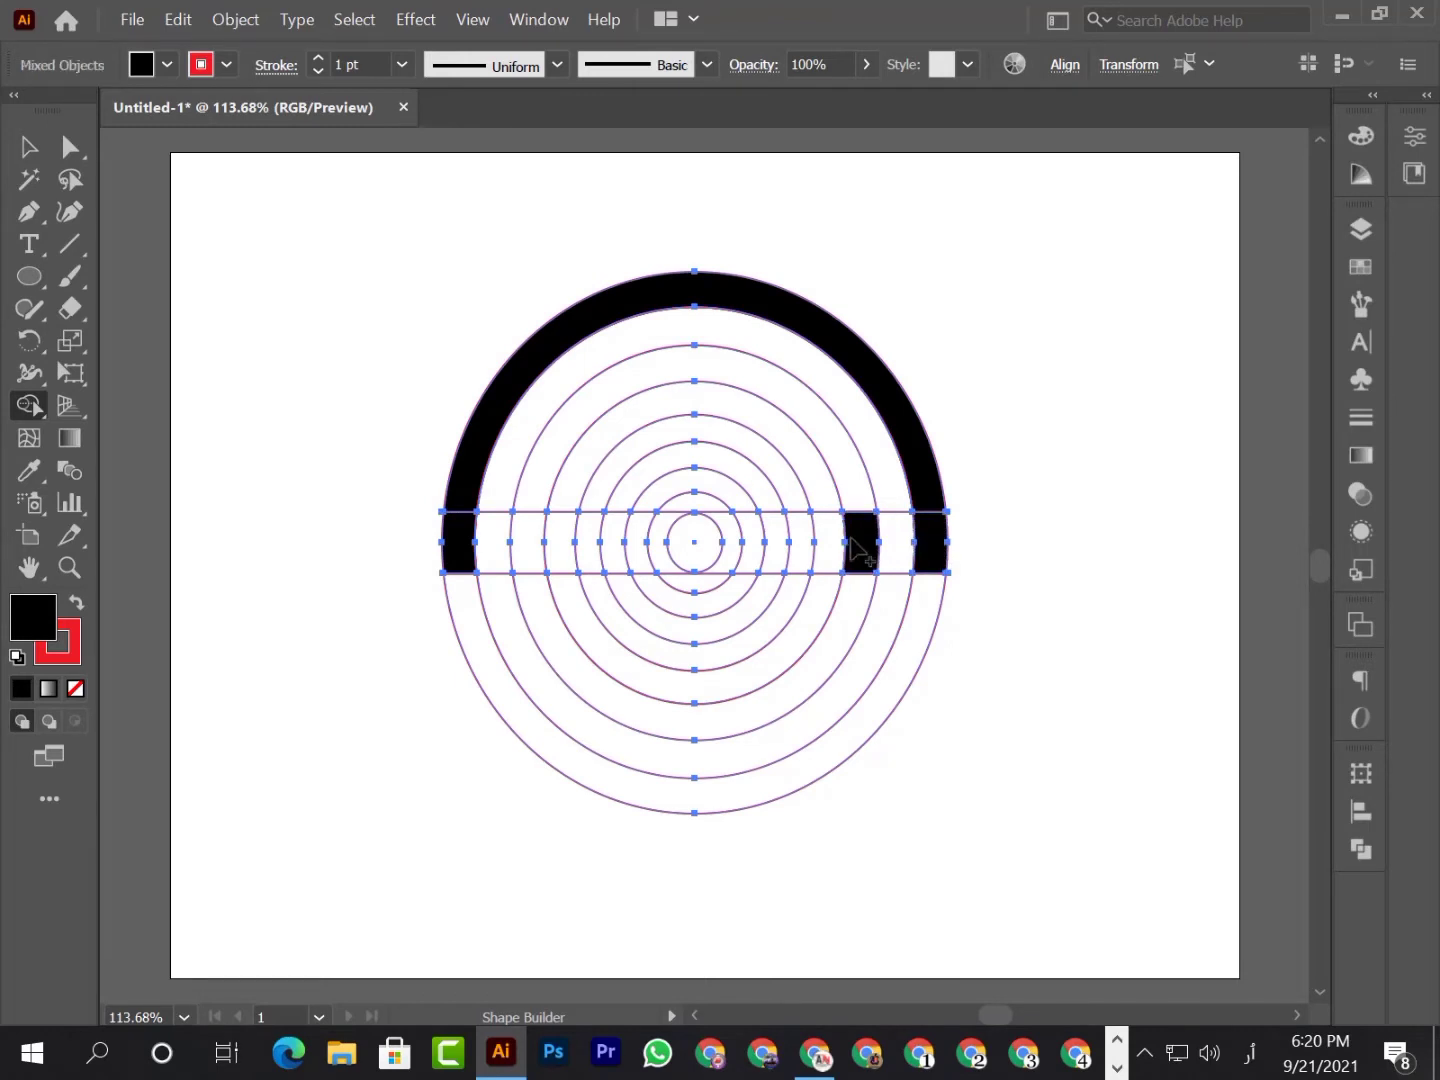
{"action": "left_click", "coordinate": [847, 482]}
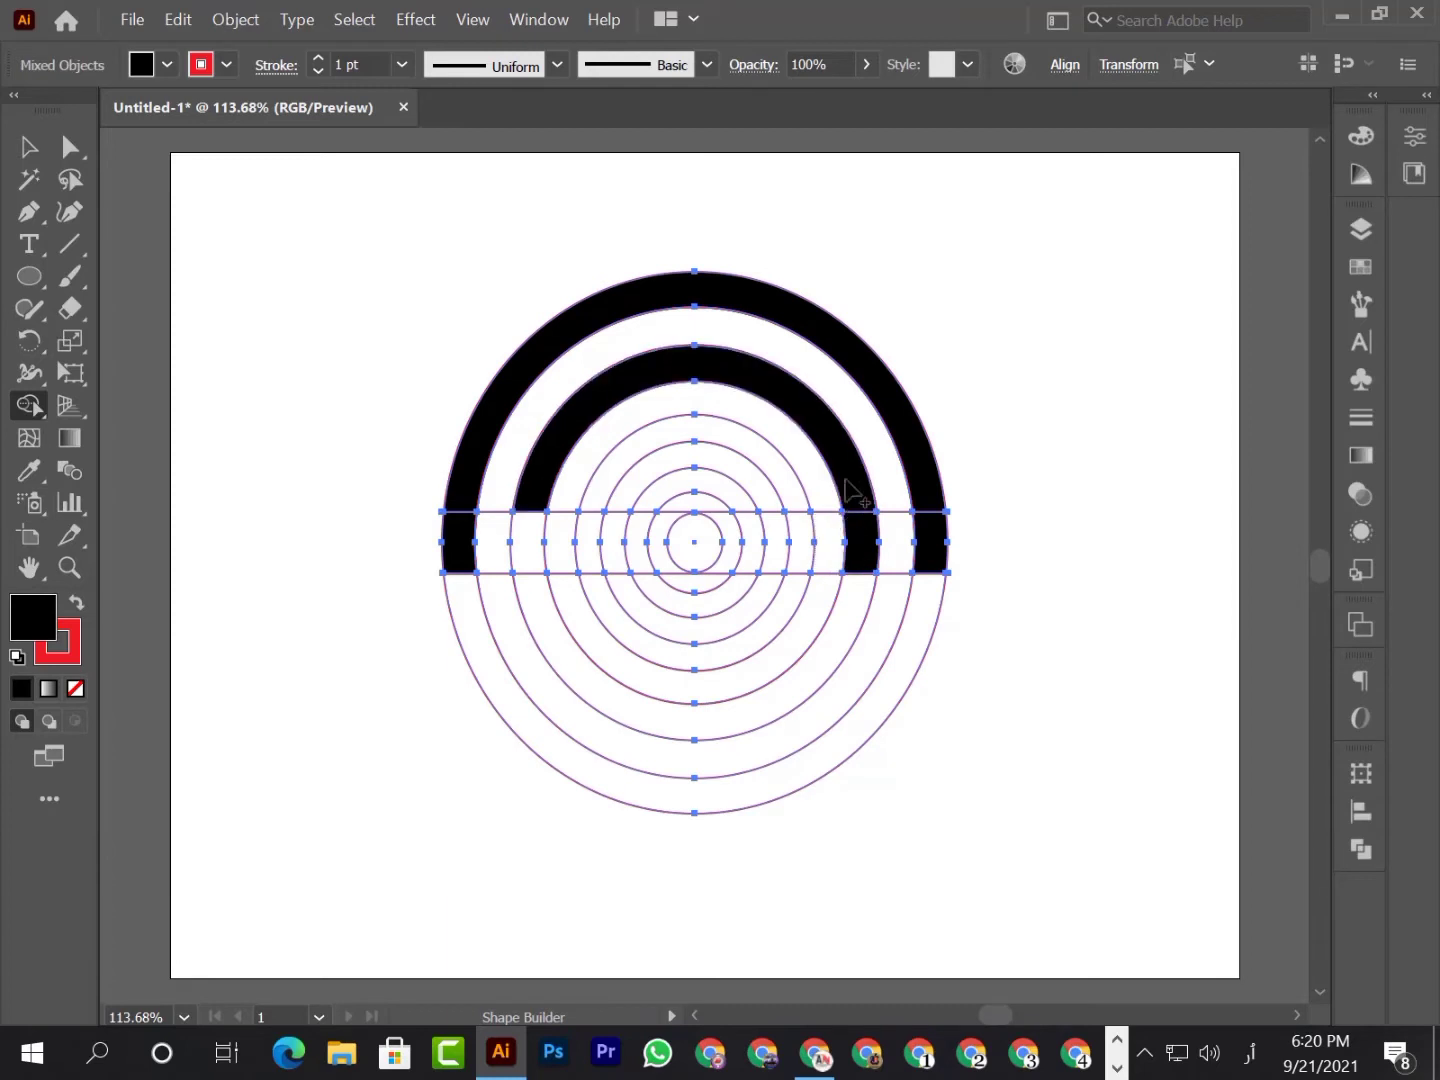
{"action": "left_click", "coordinate": [527, 550]}
{"action": "left_click", "coordinate": [590, 548]}
{"action": "left_click", "coordinate": [607, 497]}
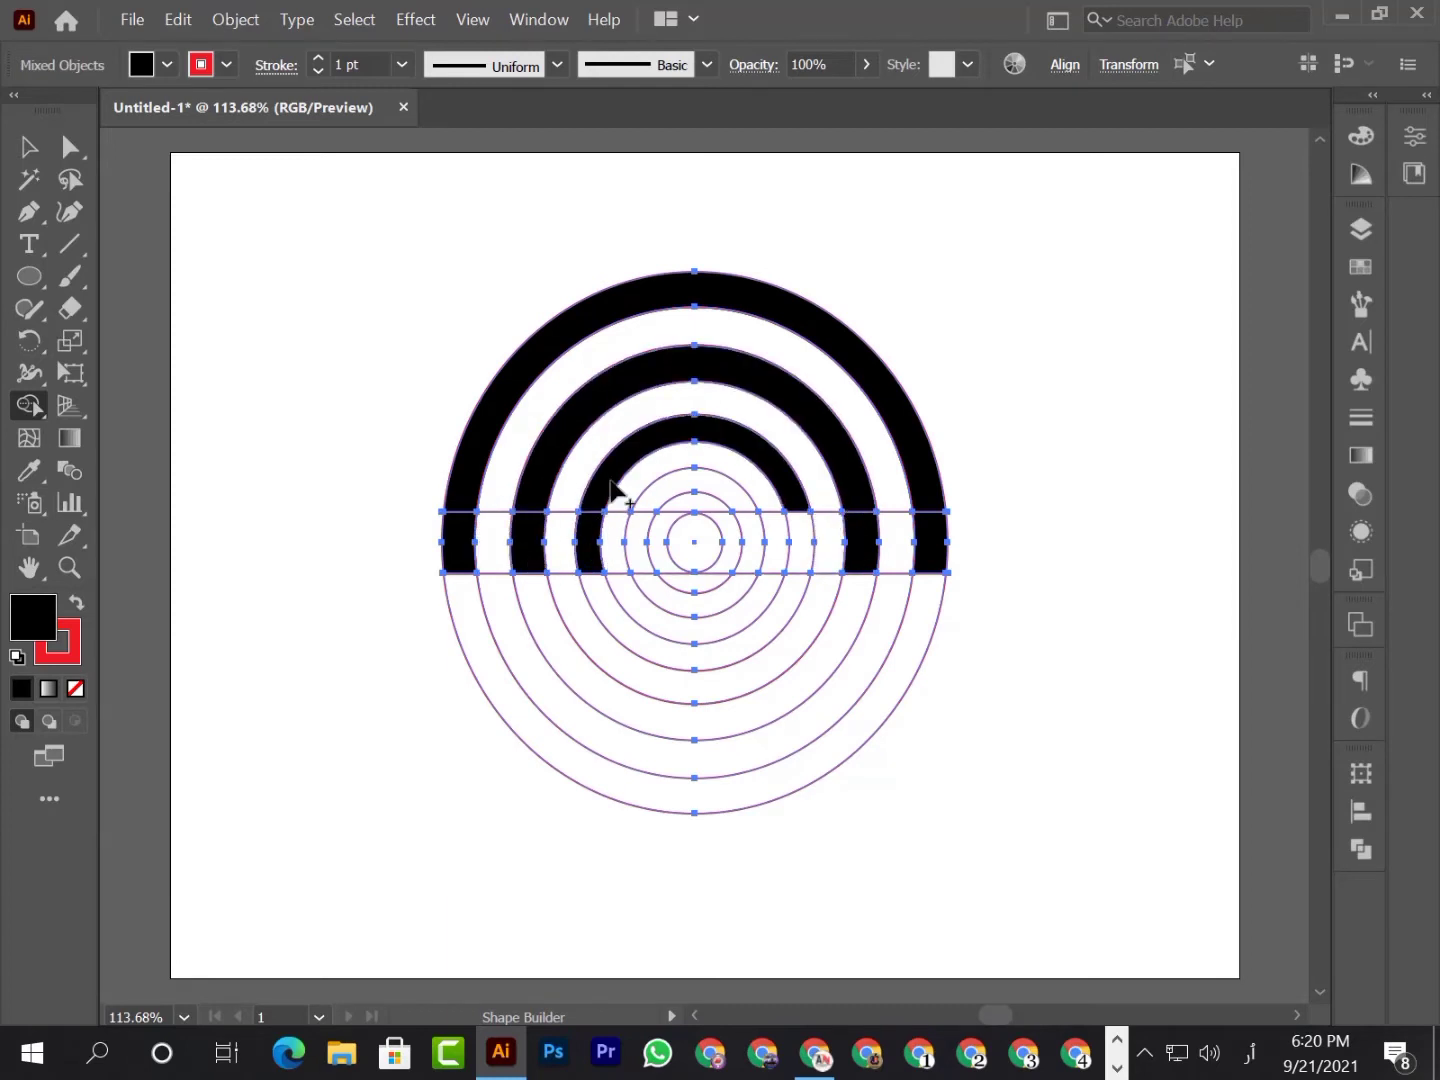
{"action": "left_click", "coordinate": [800, 548]}
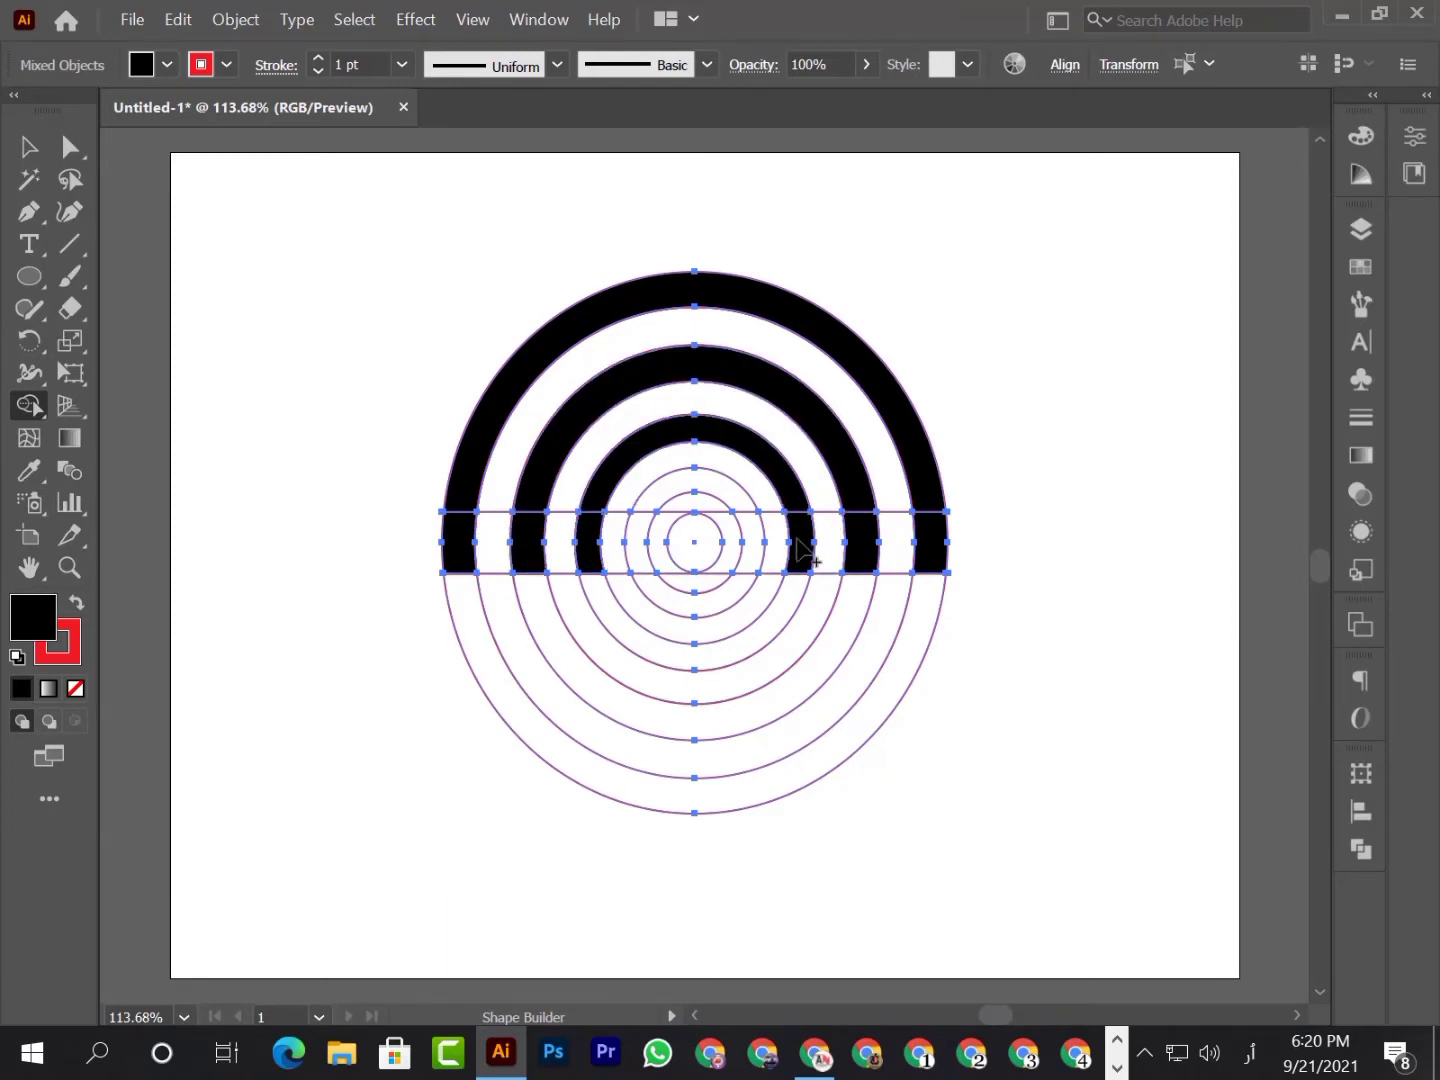
Step: Fill the seventh ring's upper arc and its two segments between the lines with black, then deselect the artwork
{"action": "left_click", "coordinate": [636, 554]}
{"action": "left_click", "coordinate": [654, 498]}
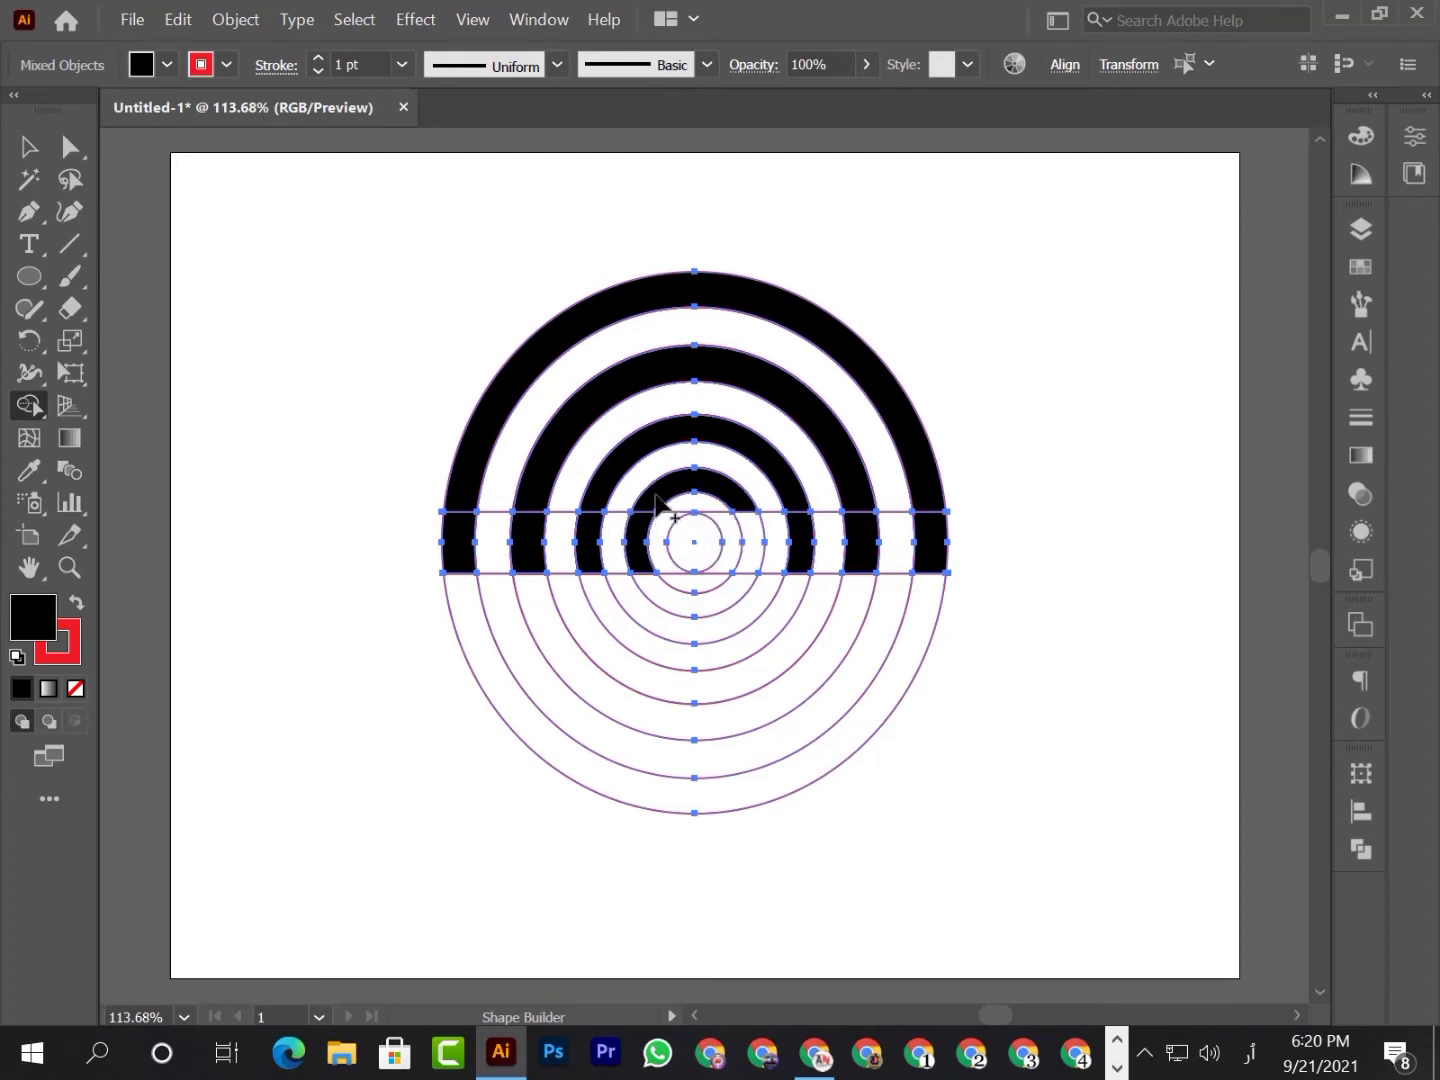
{"action": "left_click", "coordinate": [758, 548]}
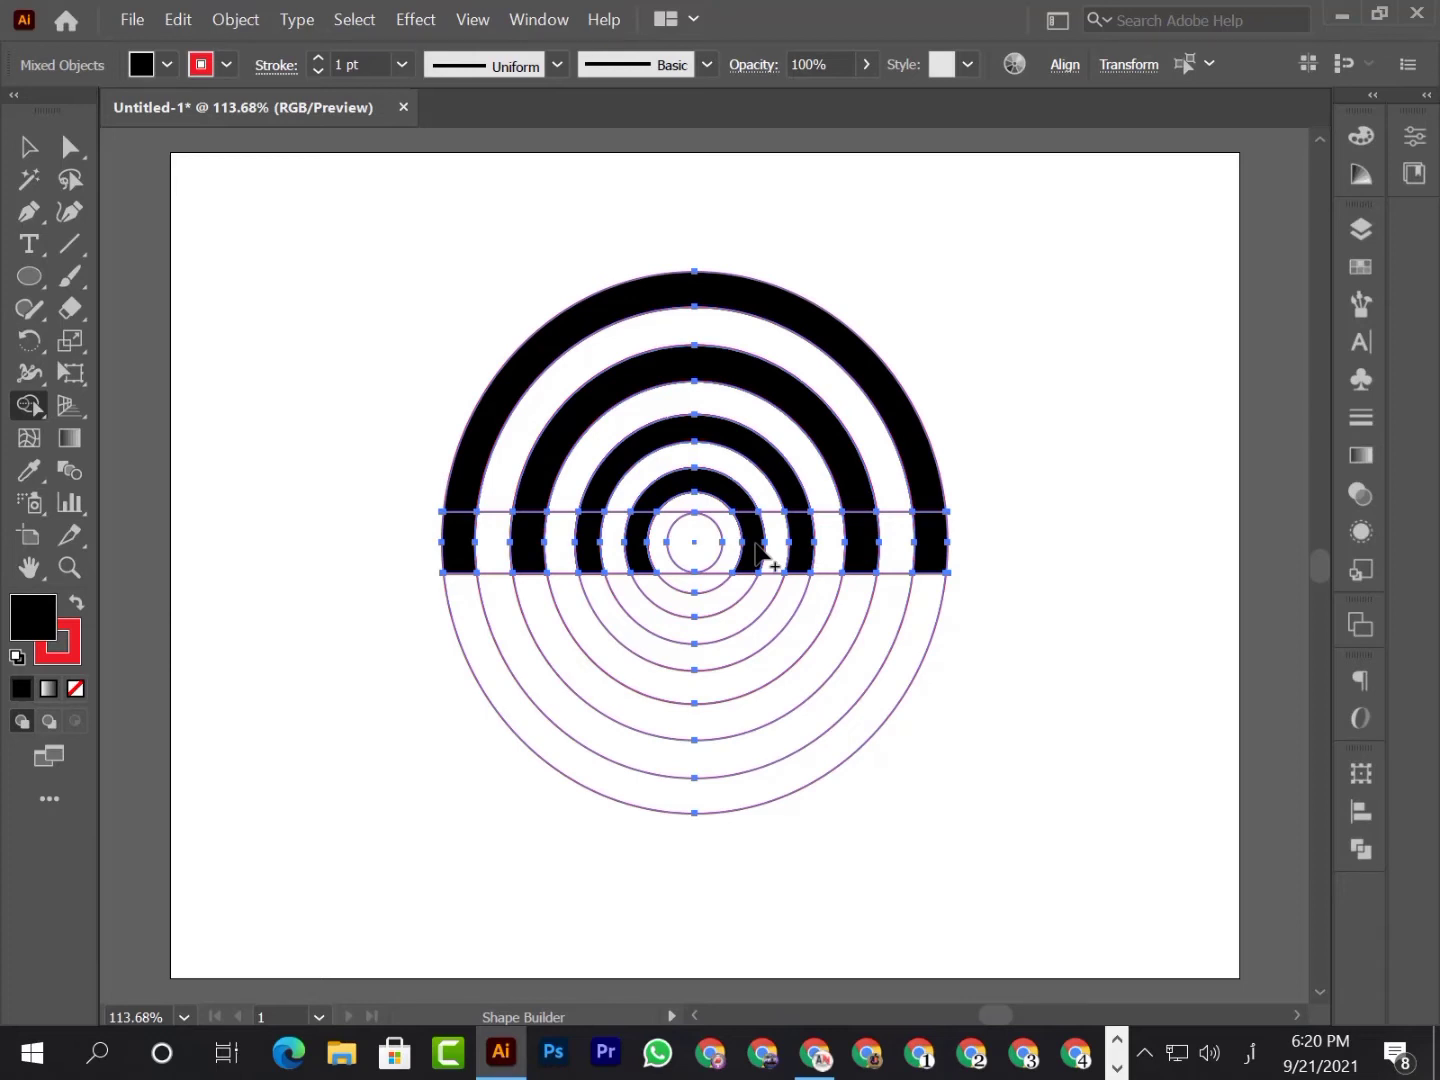
{"action": "left_click", "coordinate": [28, 148]}
{"action": "left_click", "coordinate": [1134, 801]}
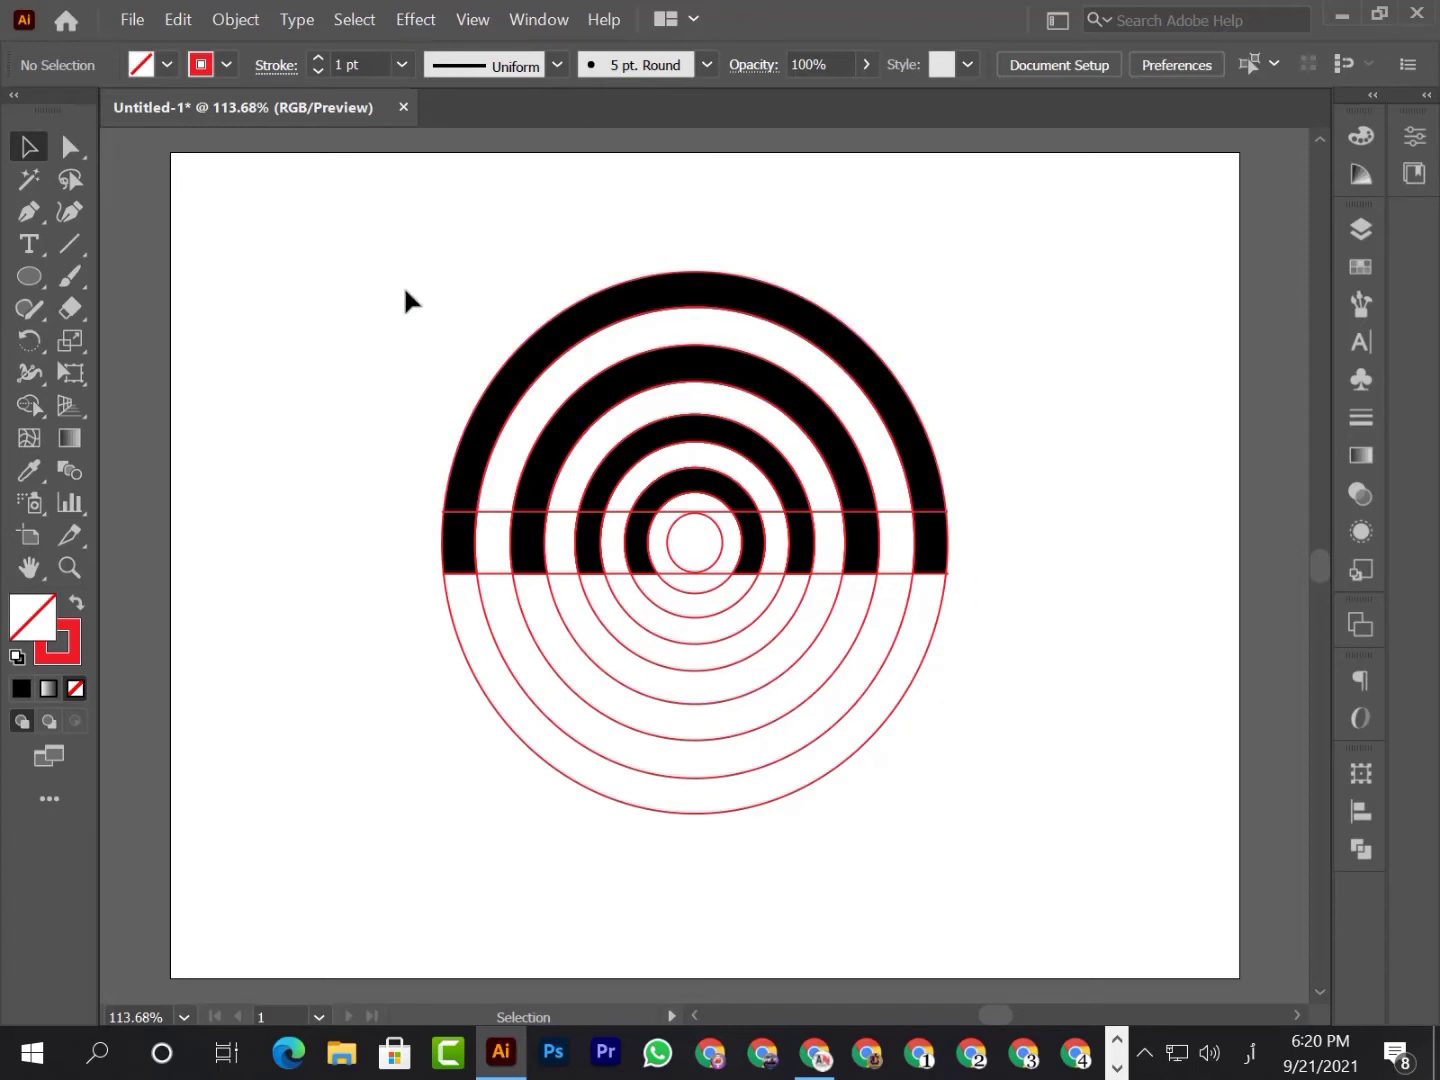
Step: With Shape Builder and fill color bf2500, fill the second ring's lower arc and its two segments between the horizontal lines
{"action": "left_click_drag", "start_coordinate": [405, 299], "coordinate": [996, 849]}
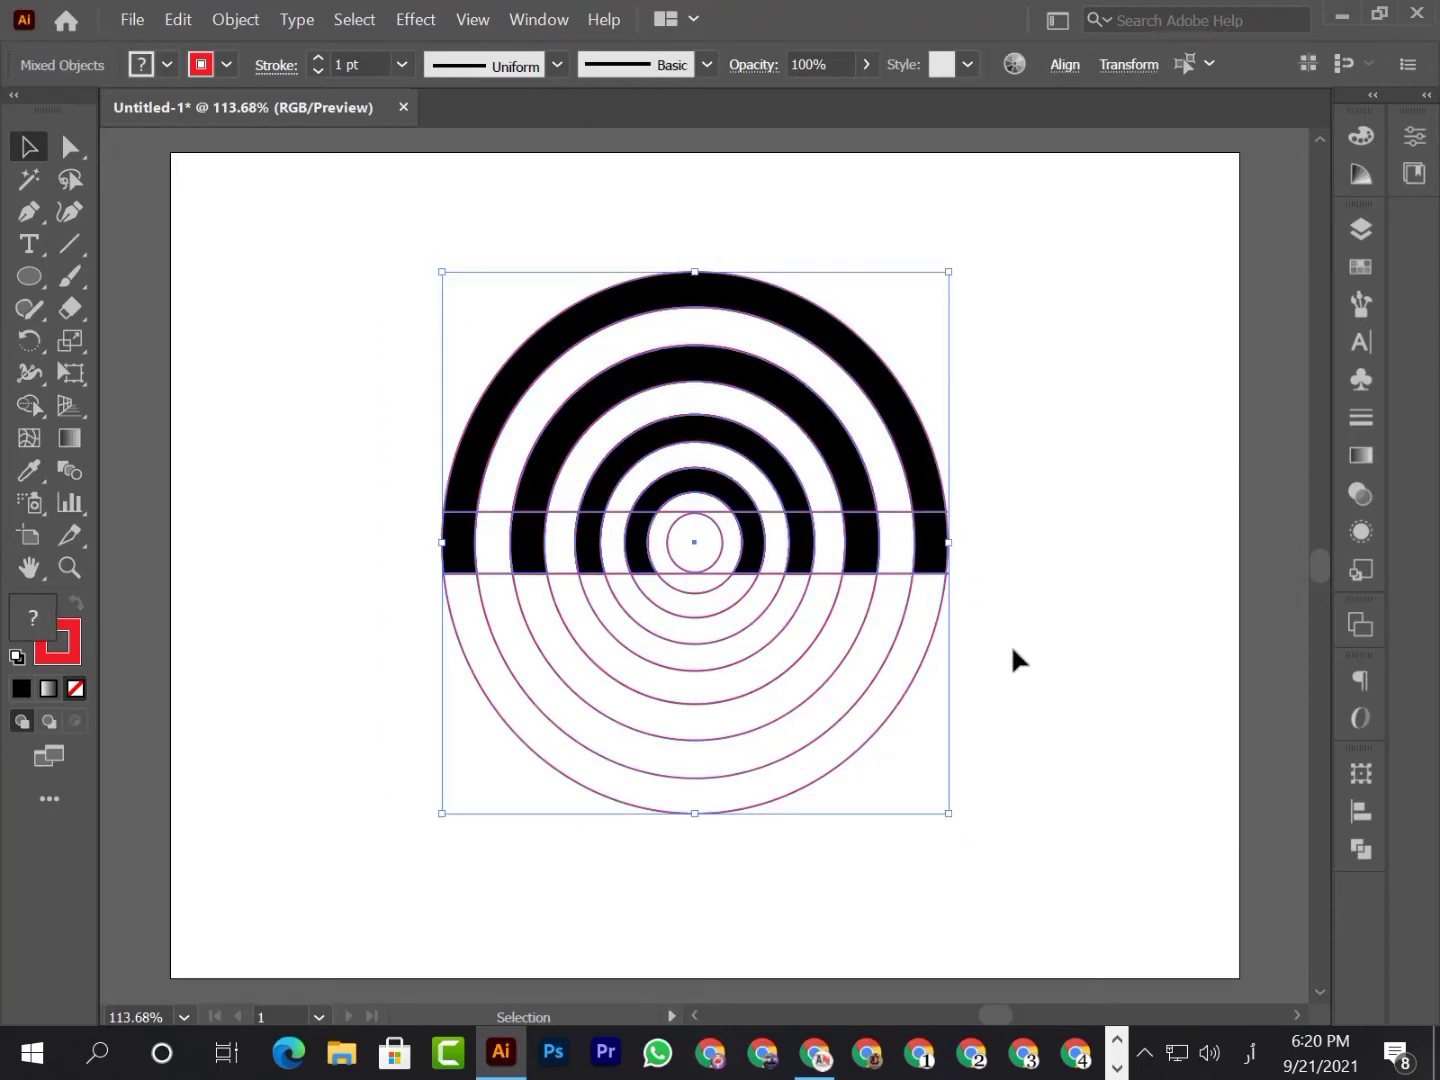
{"action": "left_click", "coordinate": [30, 405]}
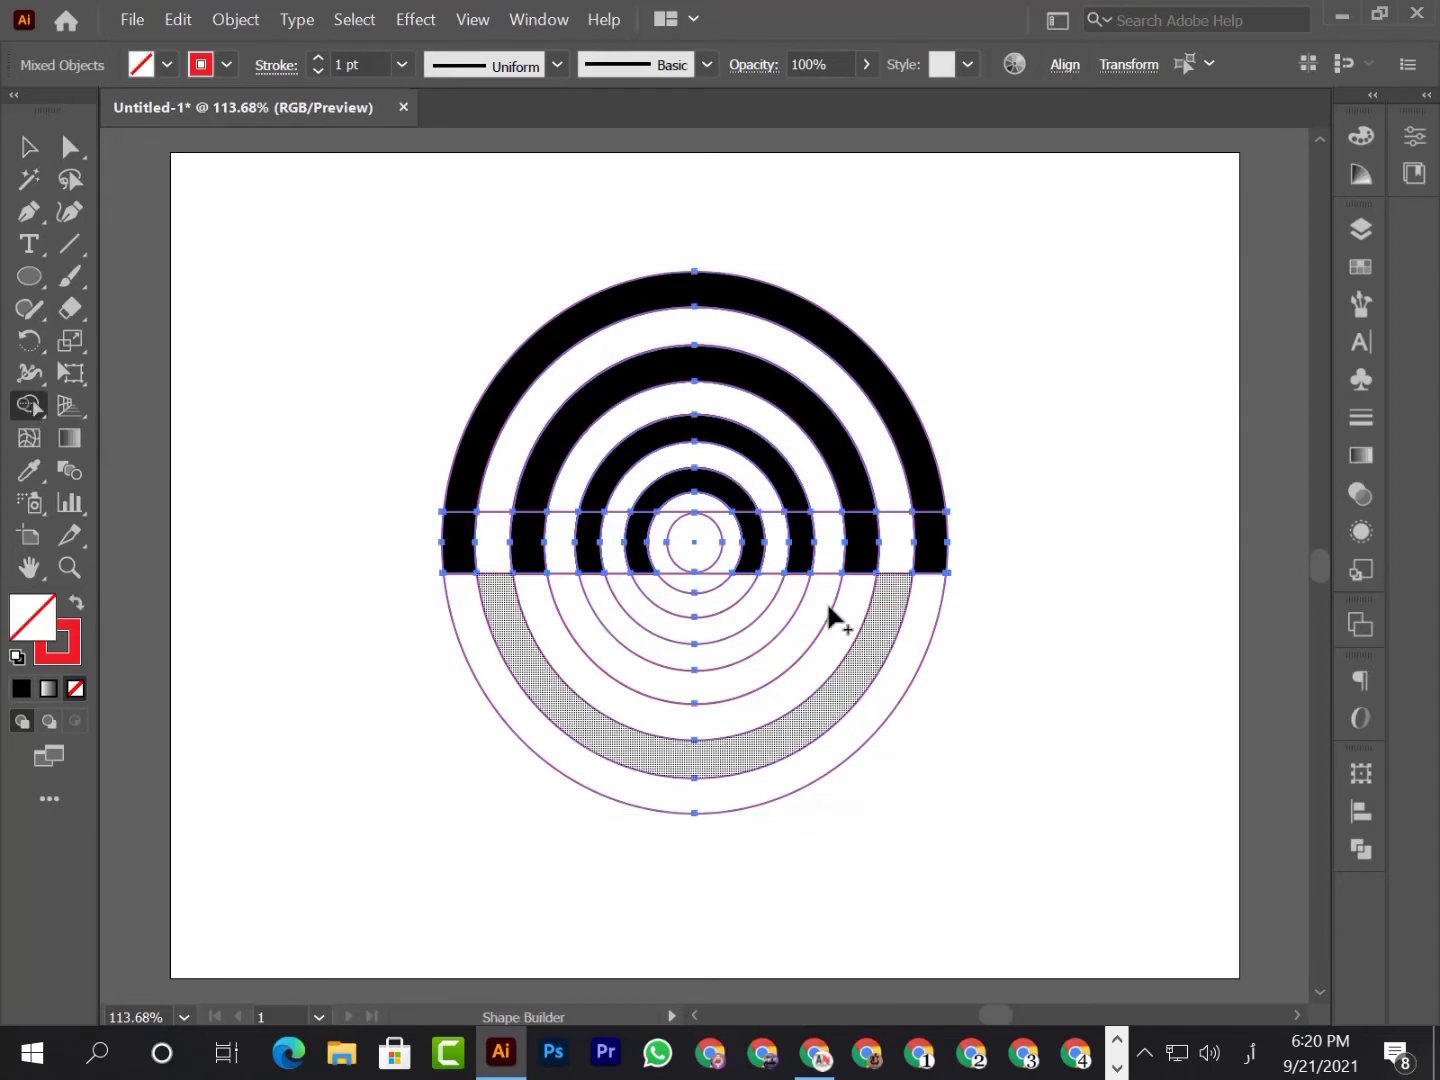
{"action": "left_click", "coordinate": [1363, 133]}
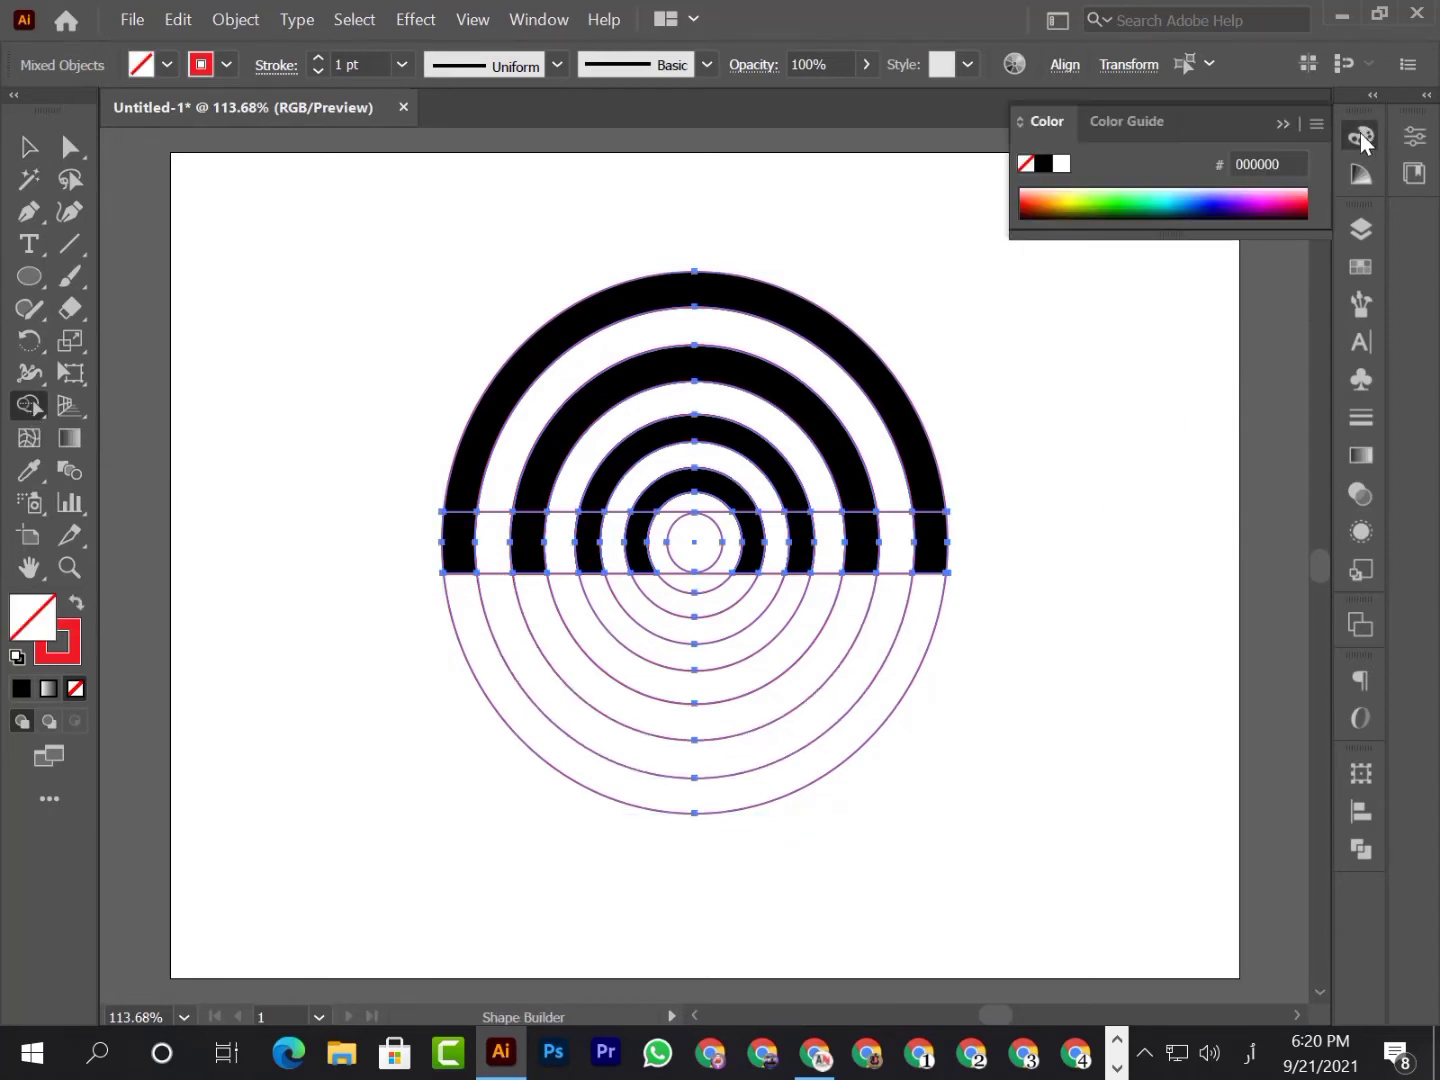
{"action": "left_click", "coordinate": [1034, 196]}
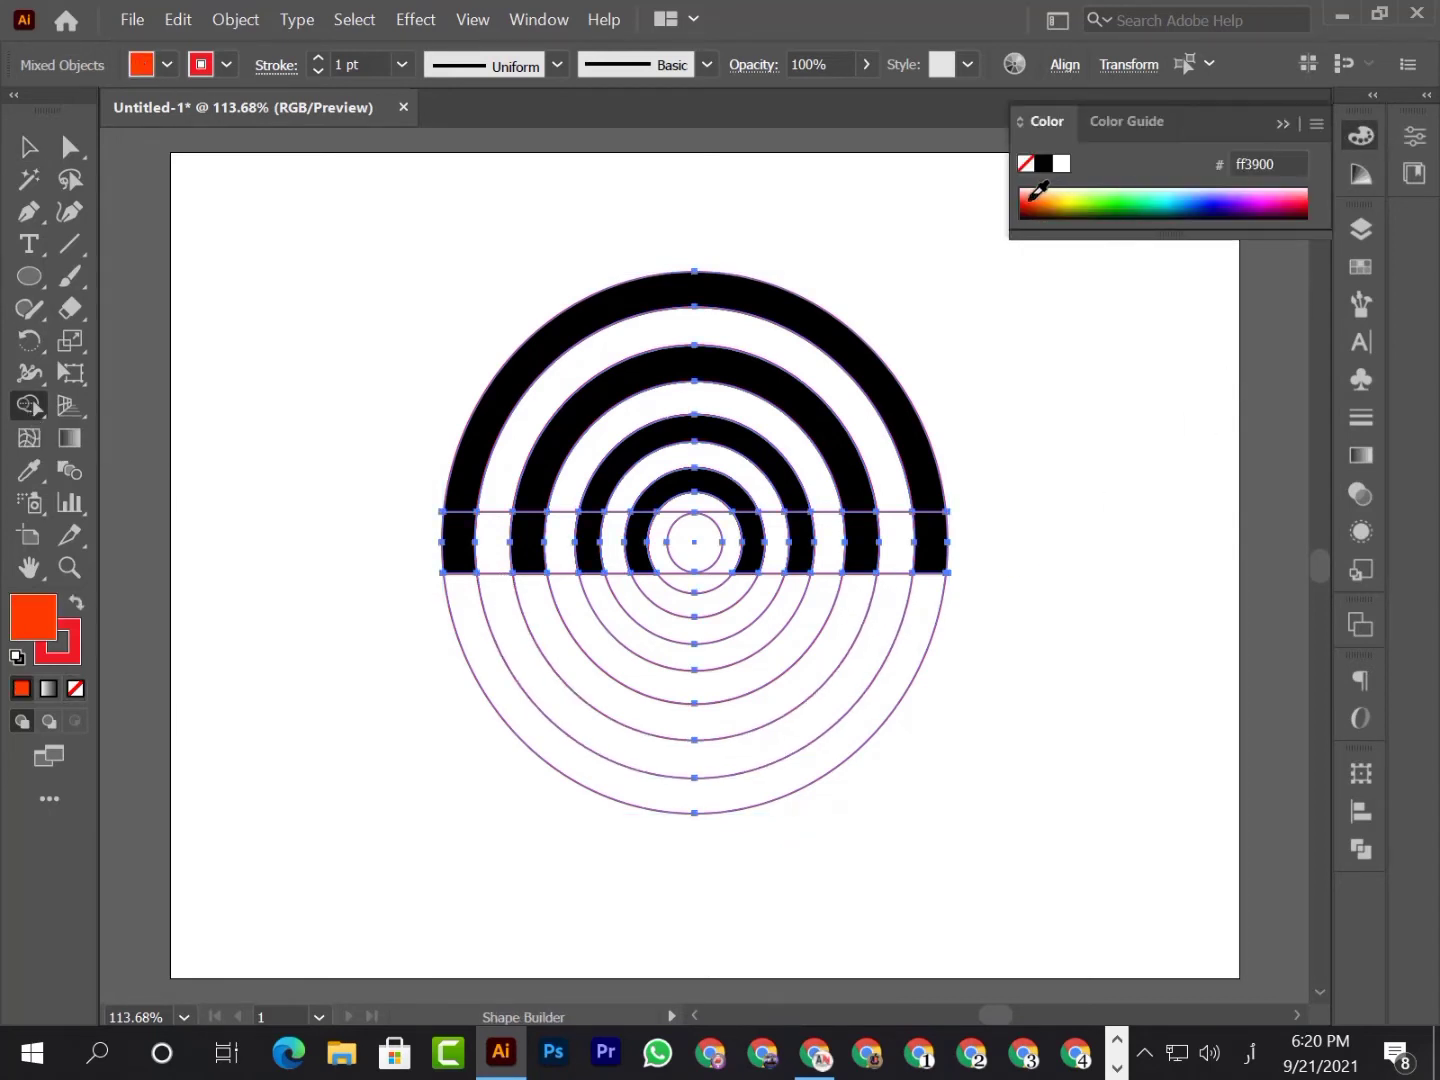
{"action": "left_click", "coordinate": [1035, 201]}
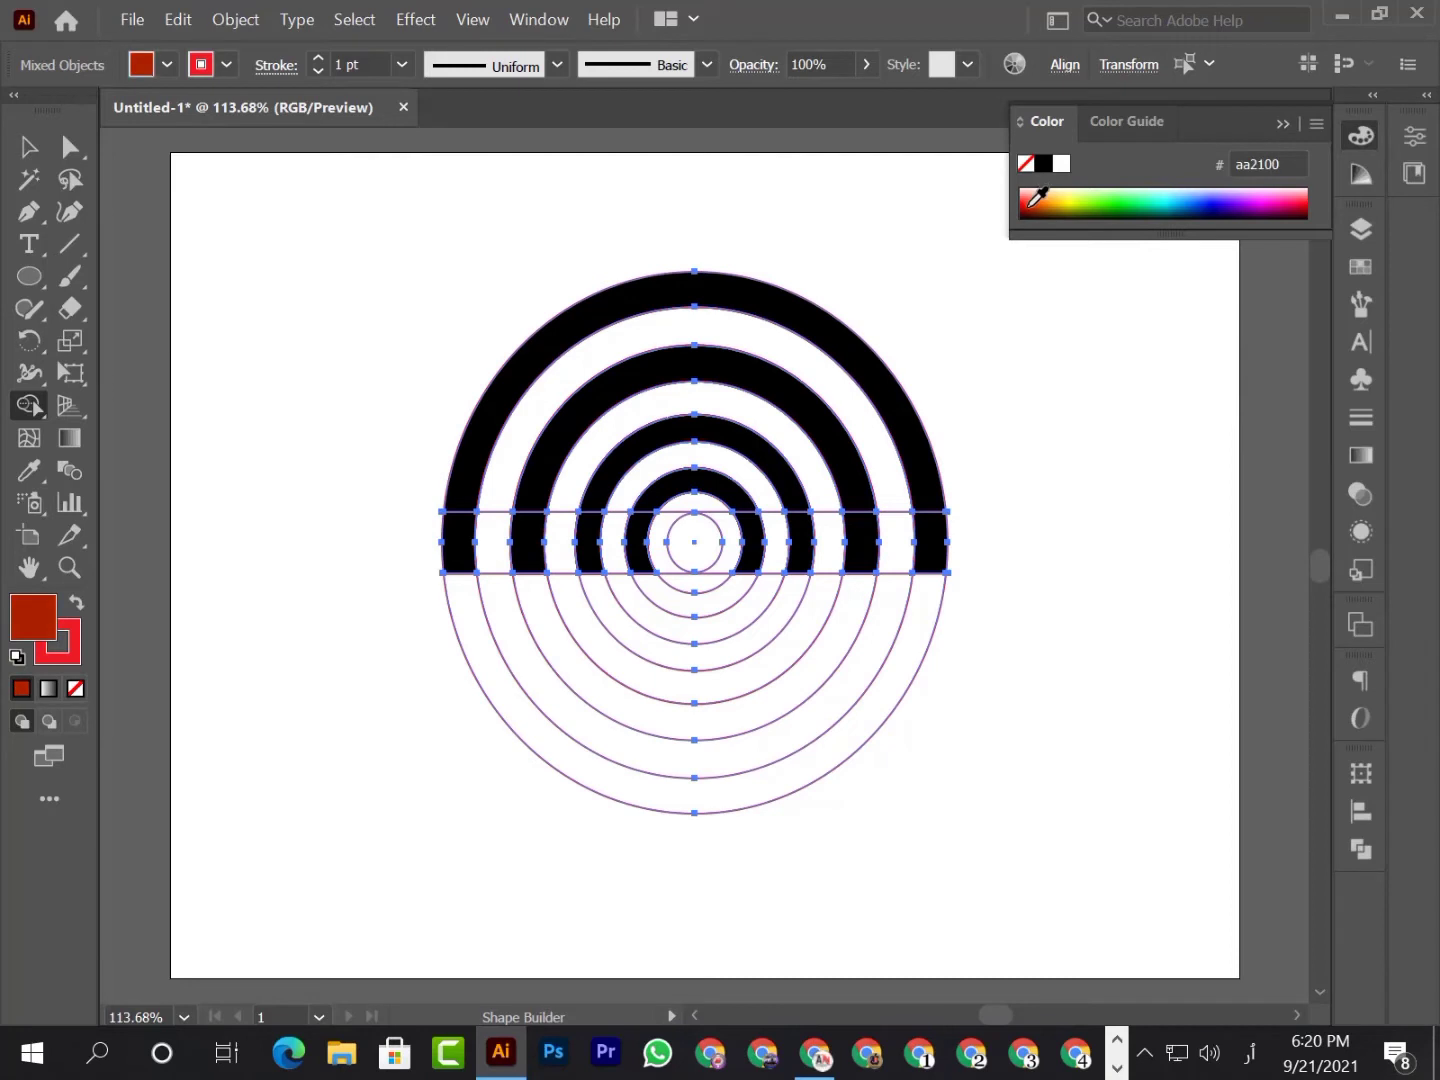
{"action": "left_click", "coordinate": [1035, 197]}
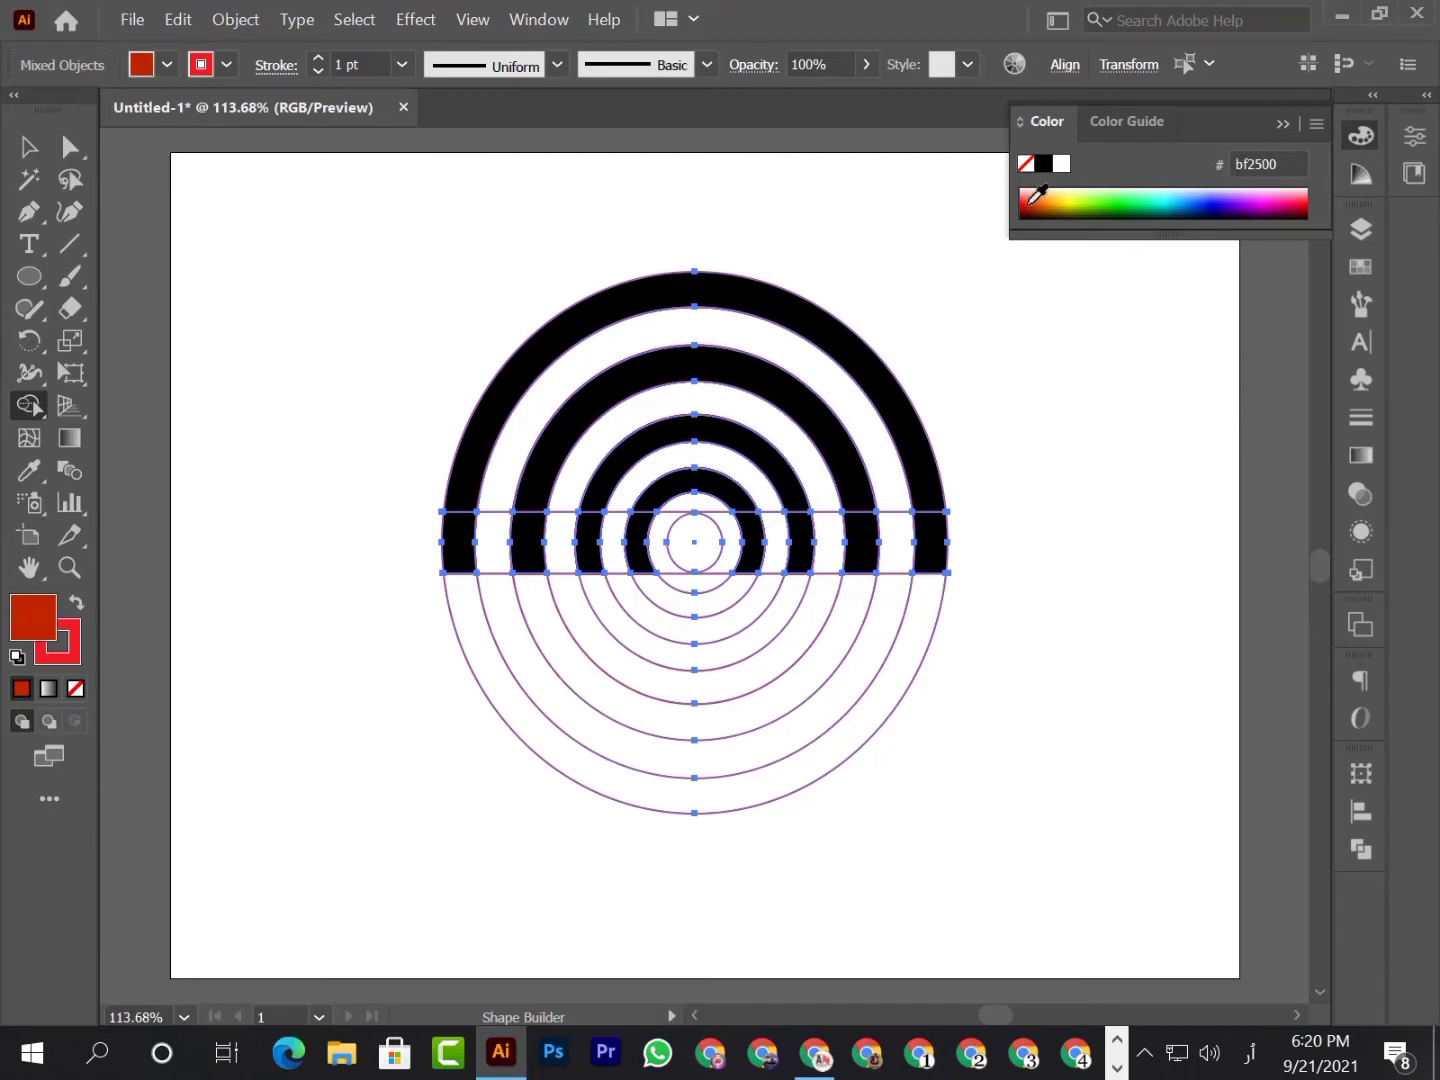
{"action": "left_click", "coordinate": [1293, 124]}
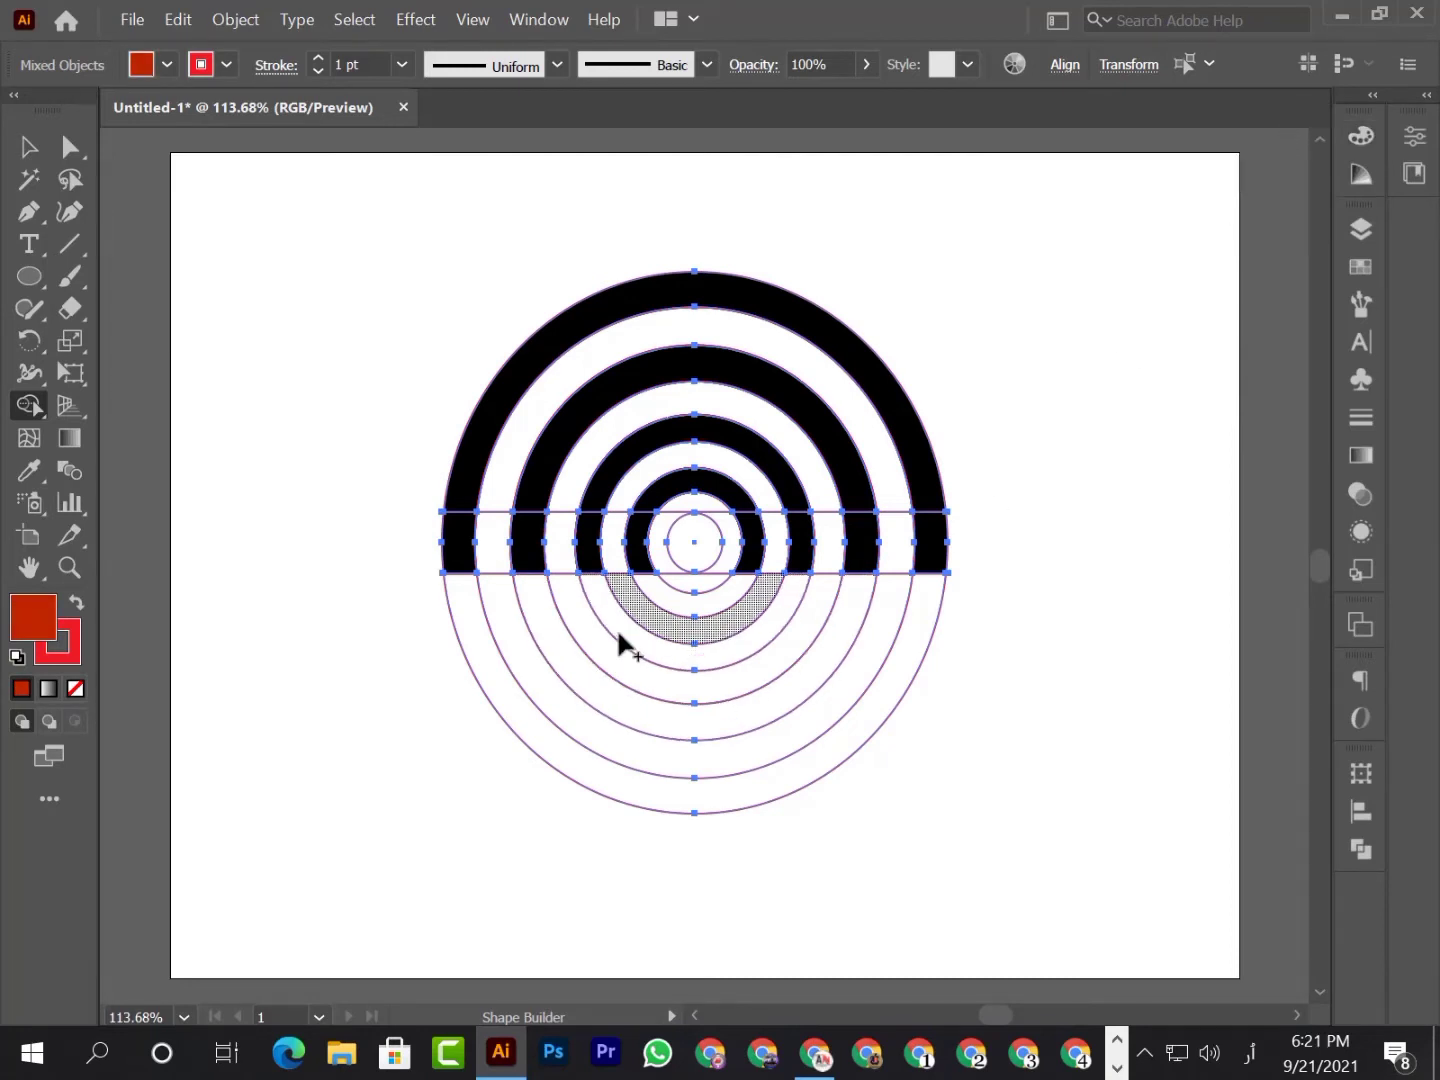
{"action": "left_click", "coordinate": [493, 547]}
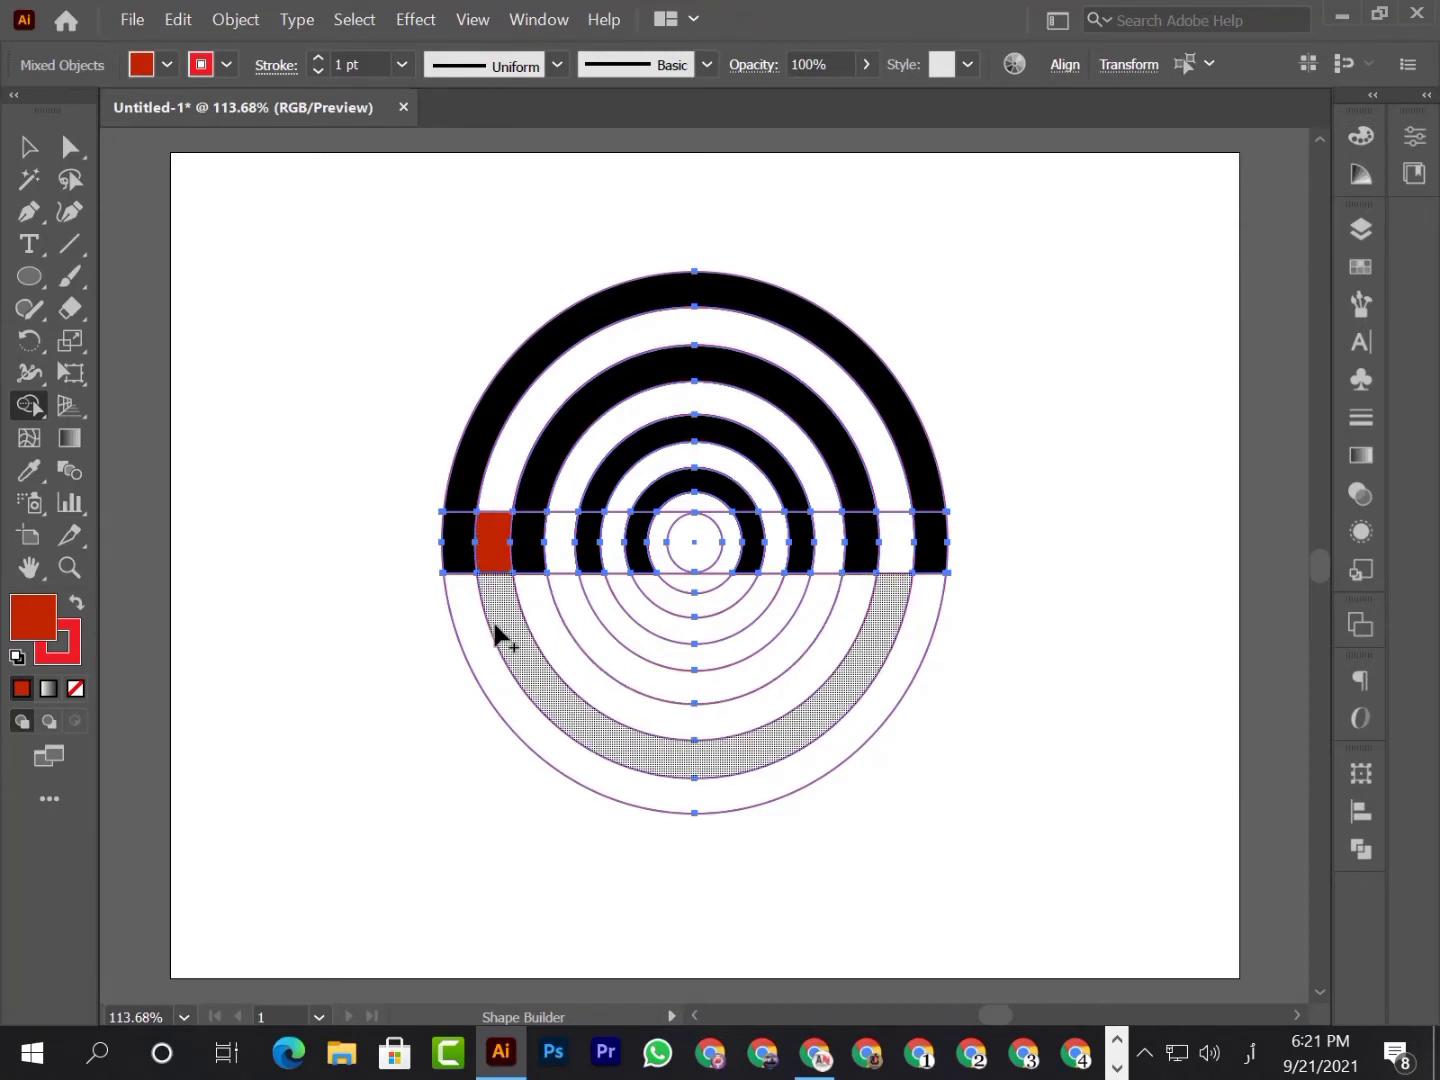
{"action": "left_click", "coordinate": [501, 634]}
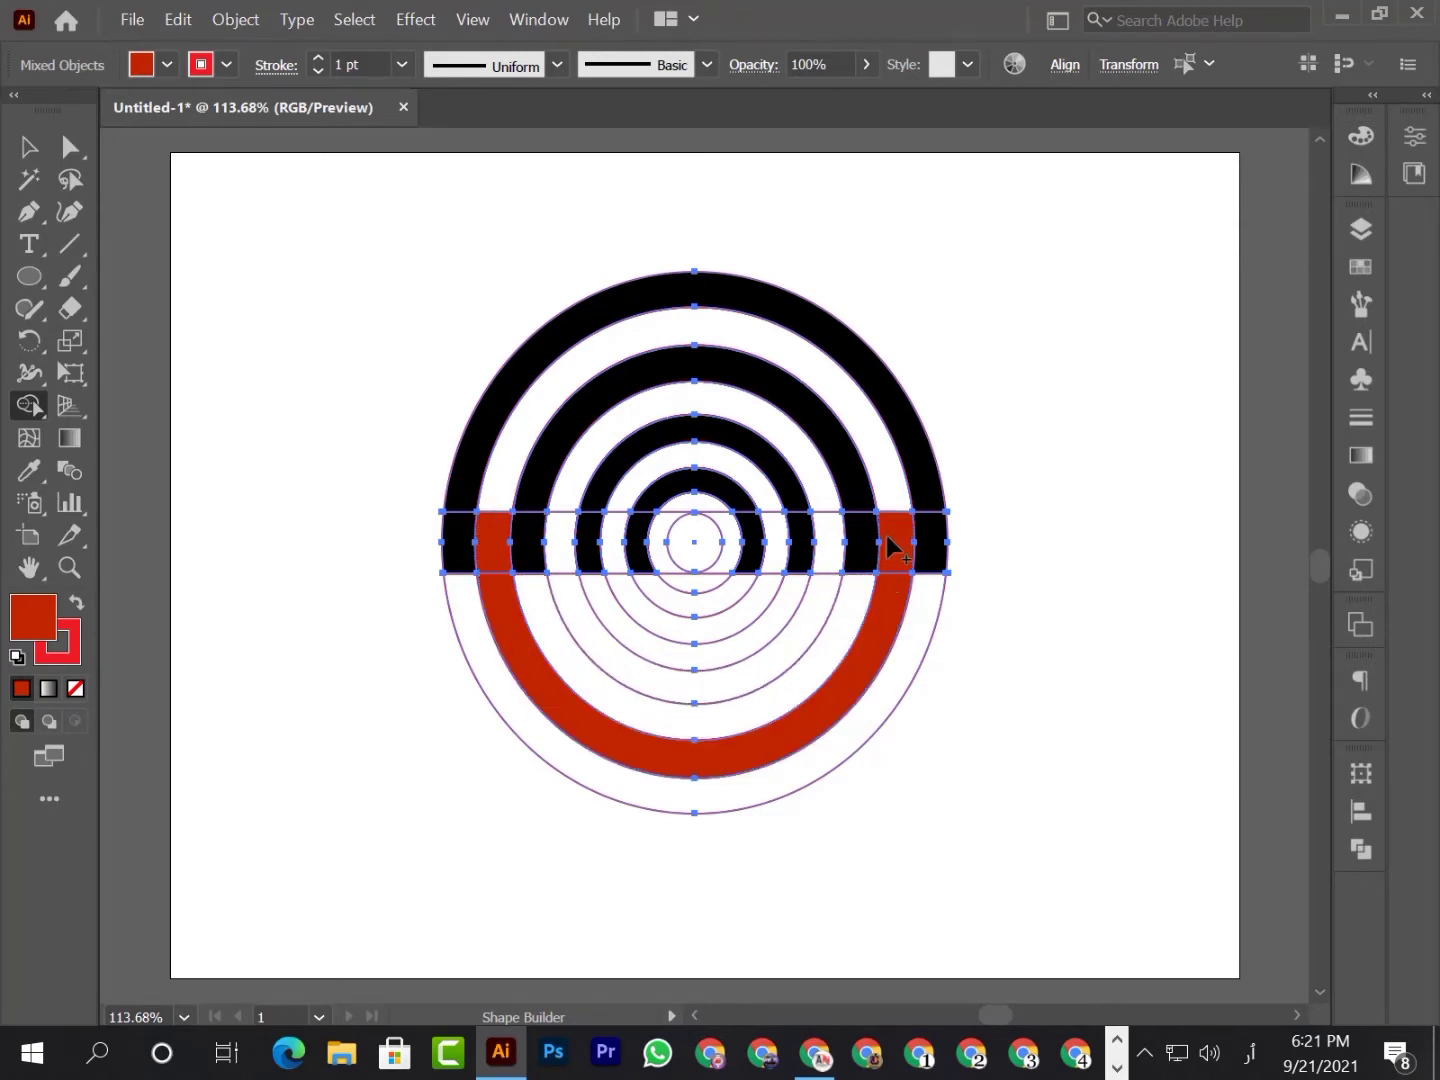
Step: Fill the lower arcs of the fourth and sixth rings and their segments between the lines with the same dark red
{"action": "left_click", "coordinate": [556, 546]}
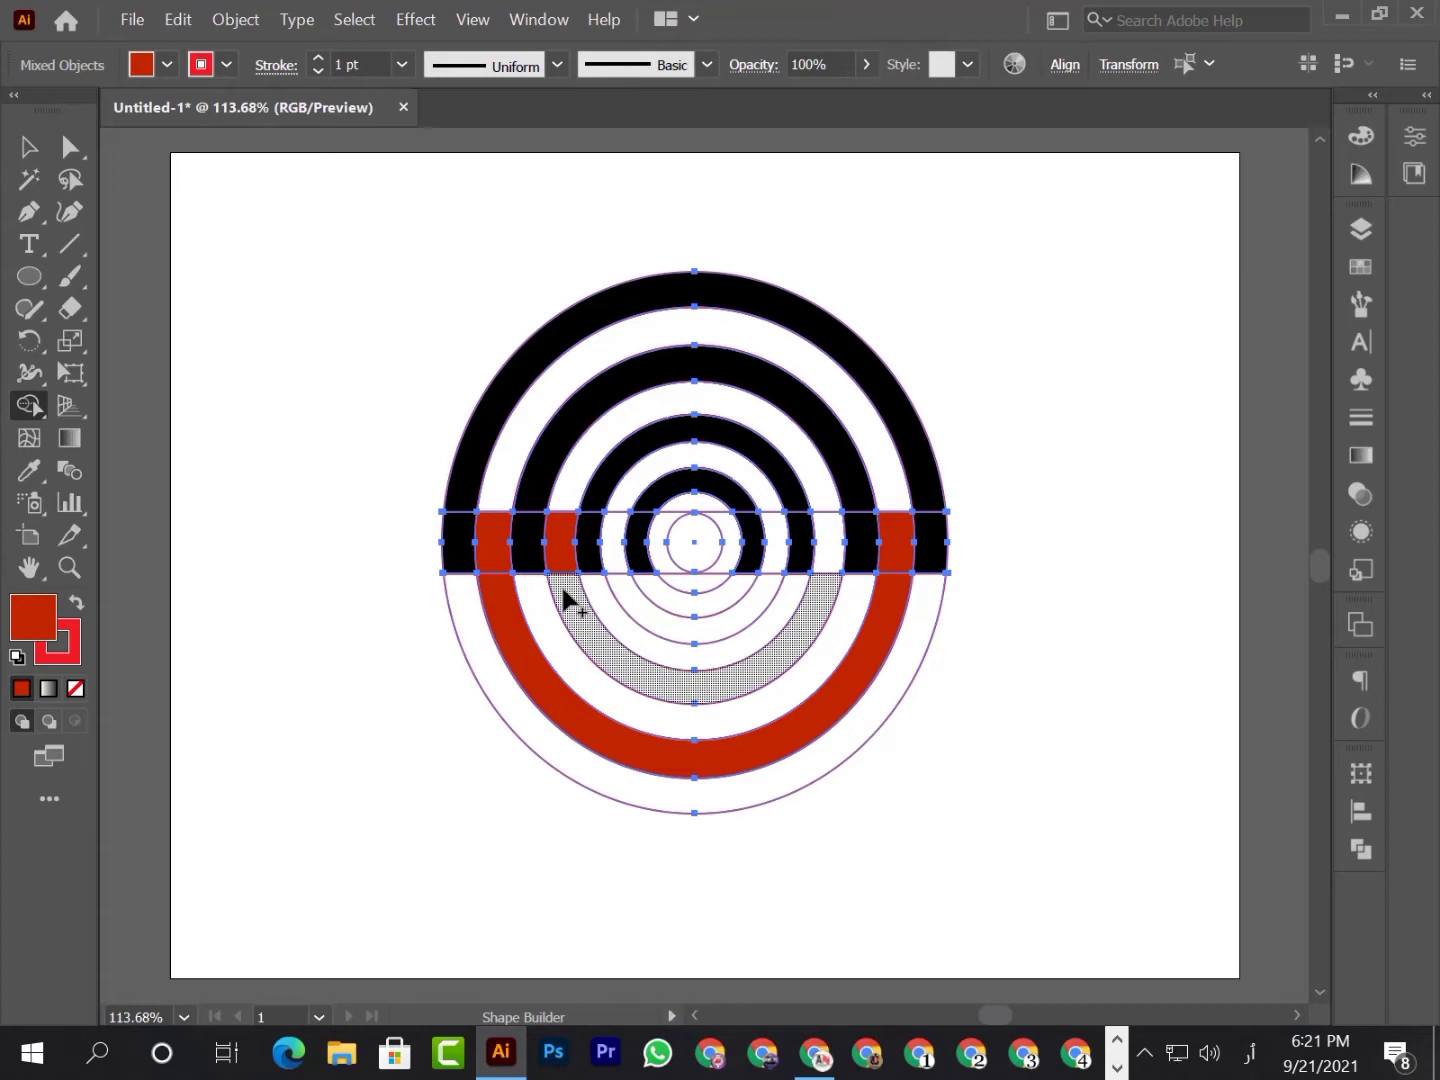
{"action": "left_click", "coordinate": [857, 616]}
{"action": "left_click", "coordinate": [838, 548]}
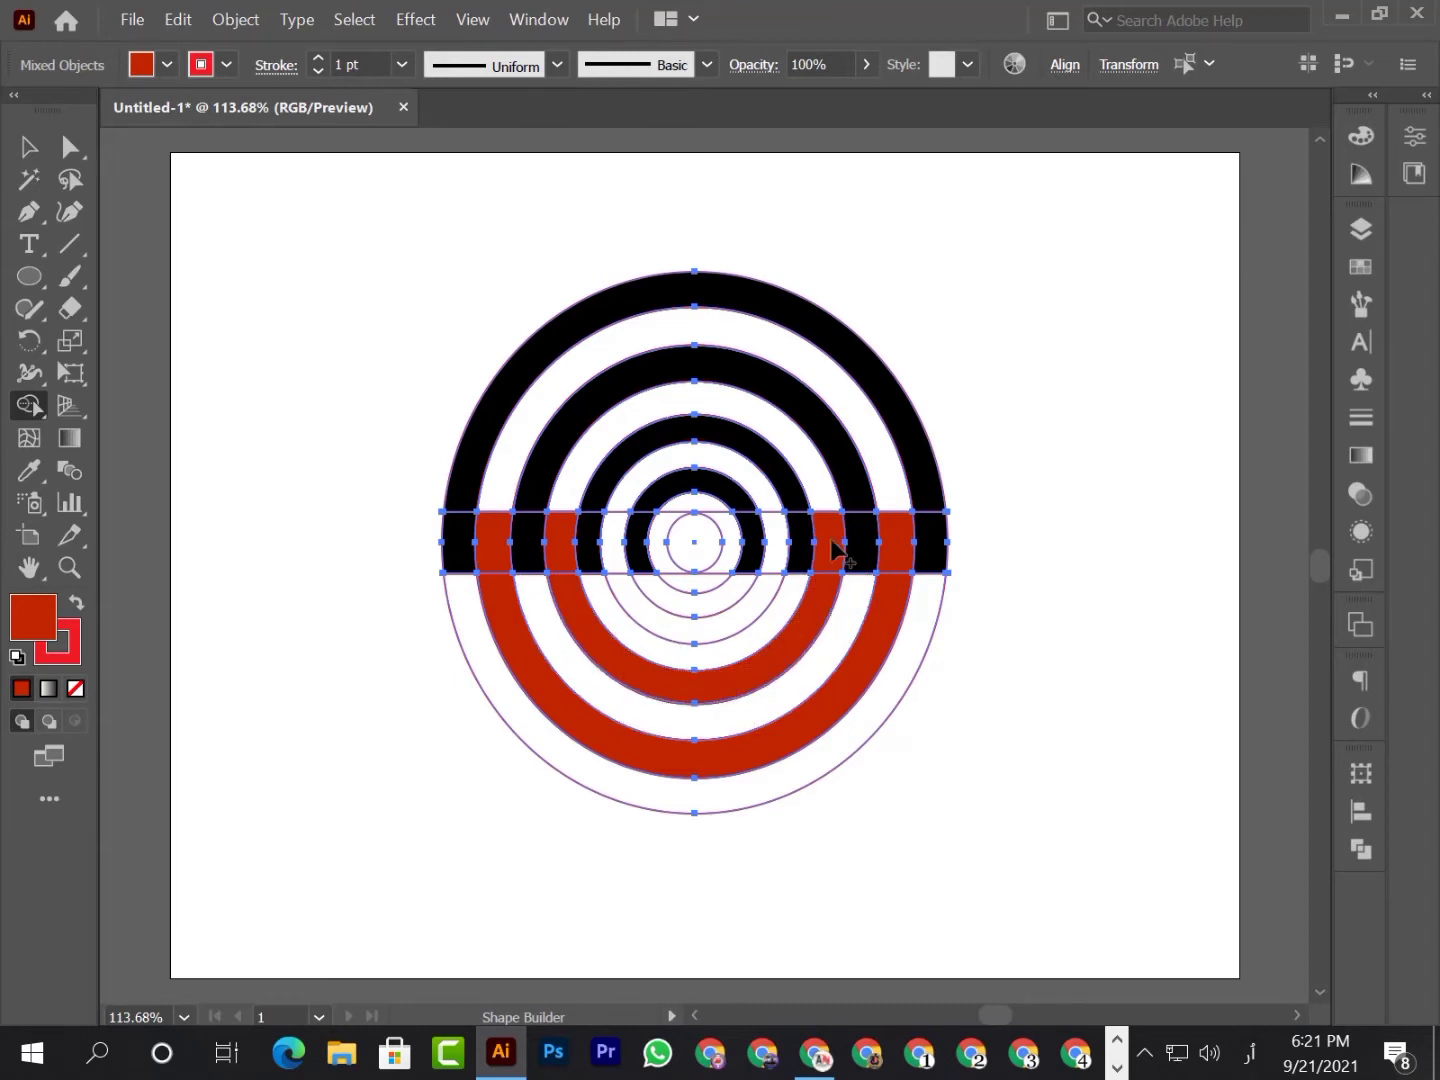
{"action": "left_click", "coordinate": [780, 555]}
{"action": "left_click", "coordinate": [752, 600]}
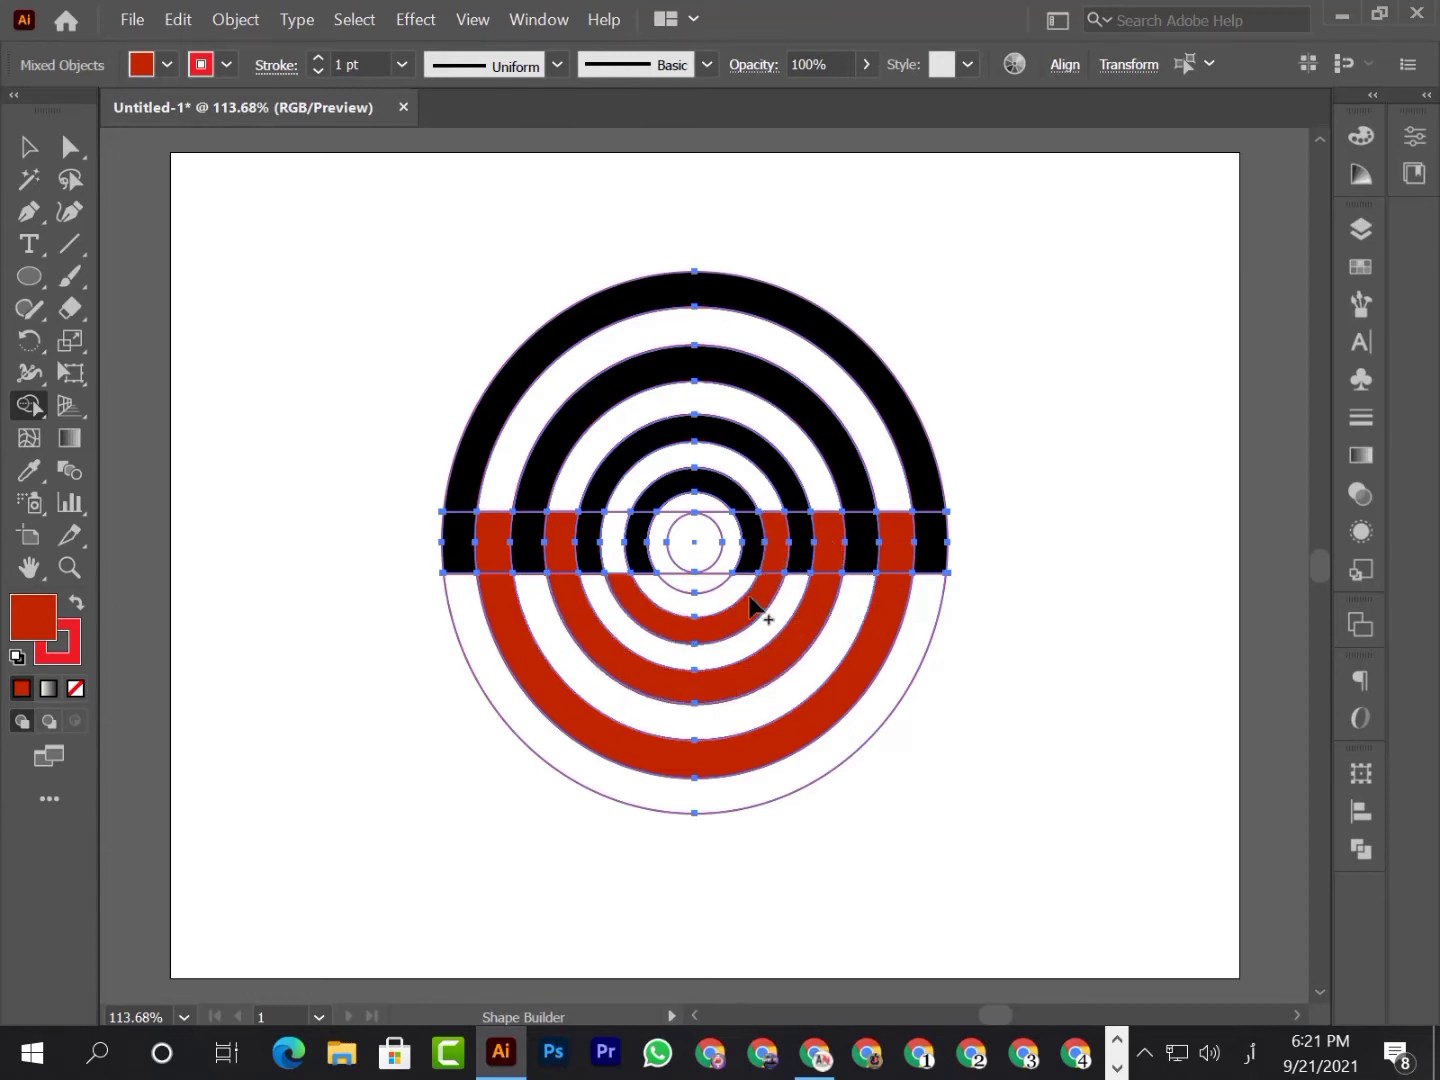
{"action": "left_click", "coordinate": [612, 558]}
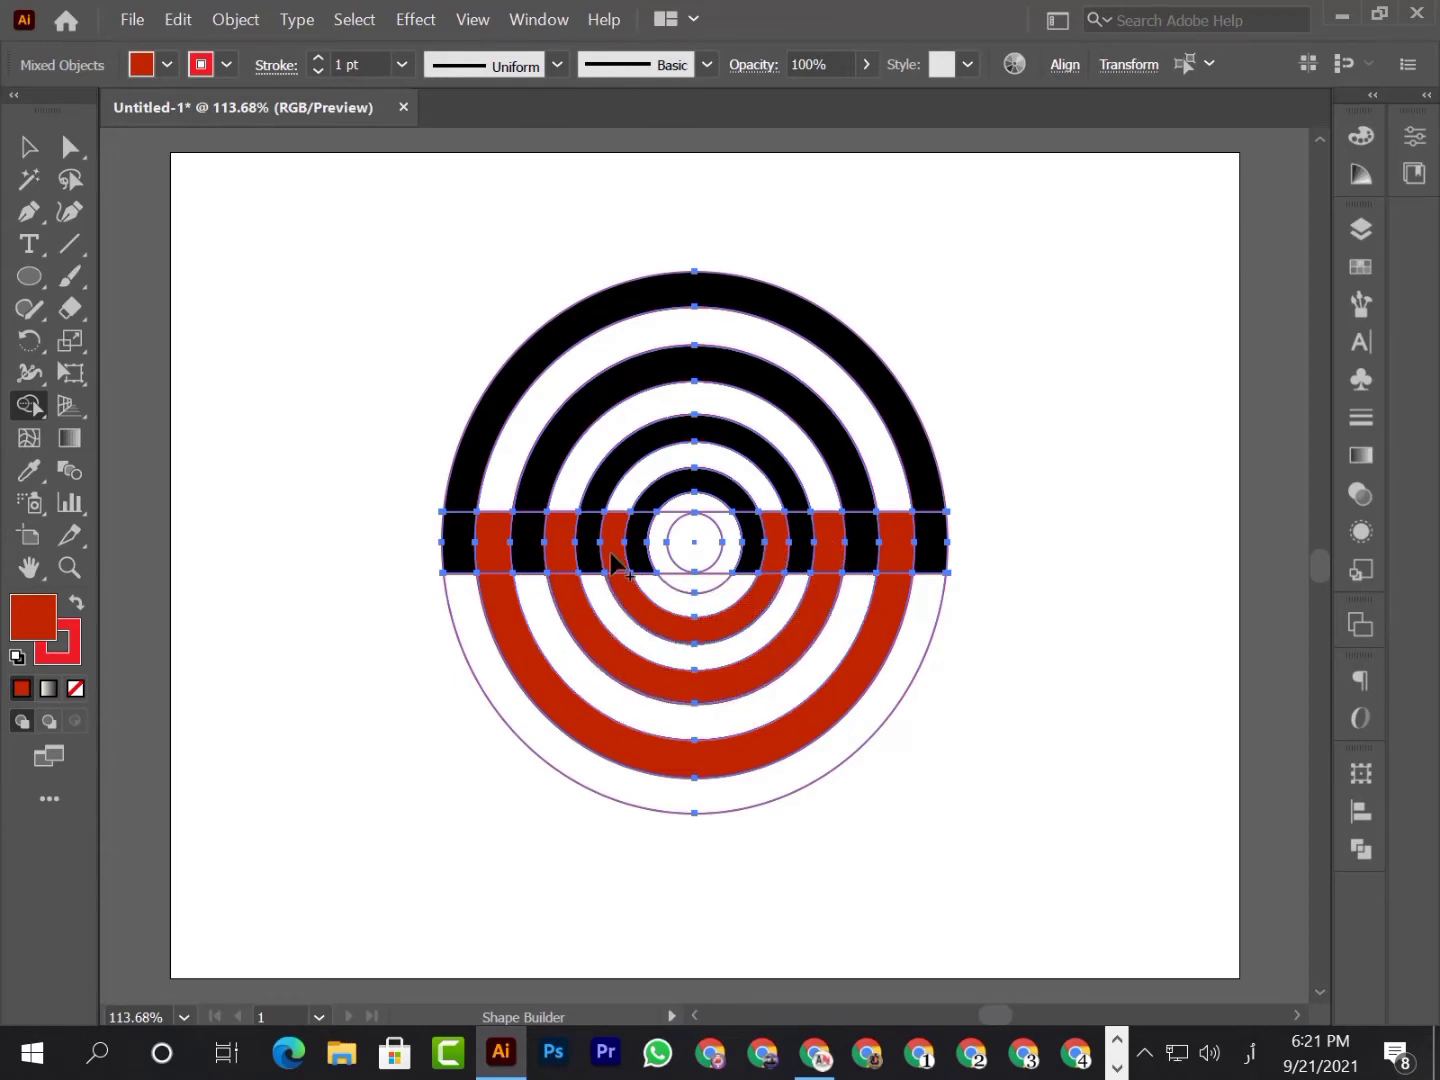
Step: Fill the ring around the innermost circle with dark red between the lines and in its lower arc, and deselect the artwork
{"action": "left_click", "coordinate": [662, 562]}
{"action": "left_click", "coordinate": [682, 587]}
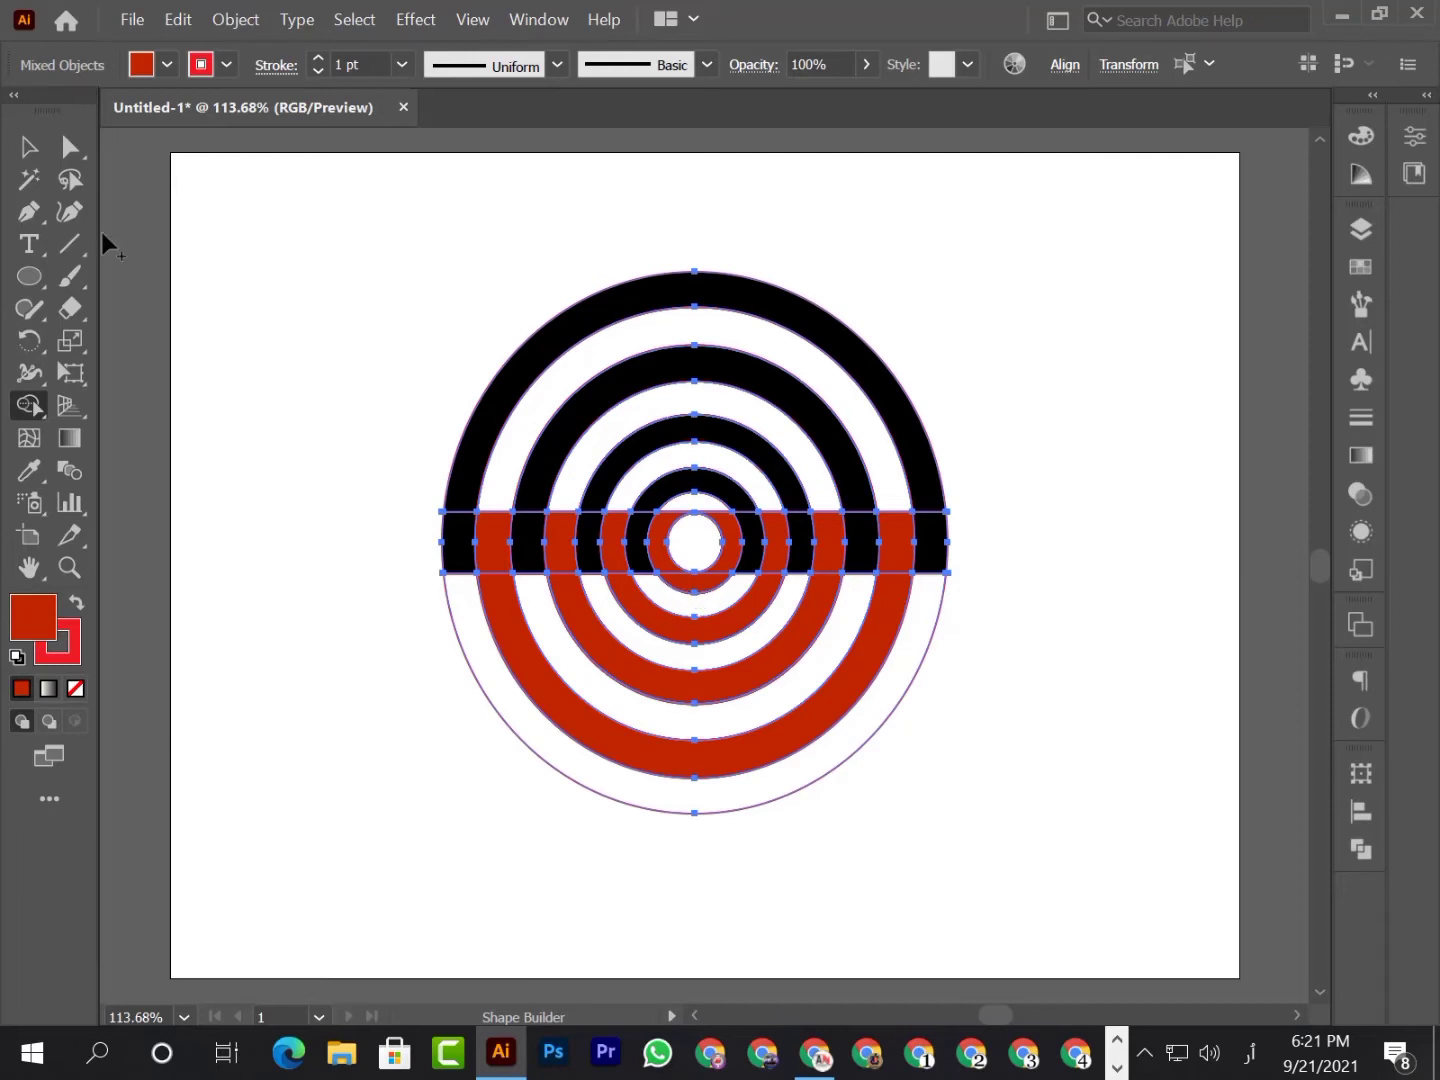
{"action": "left_click", "coordinate": [29, 147]}
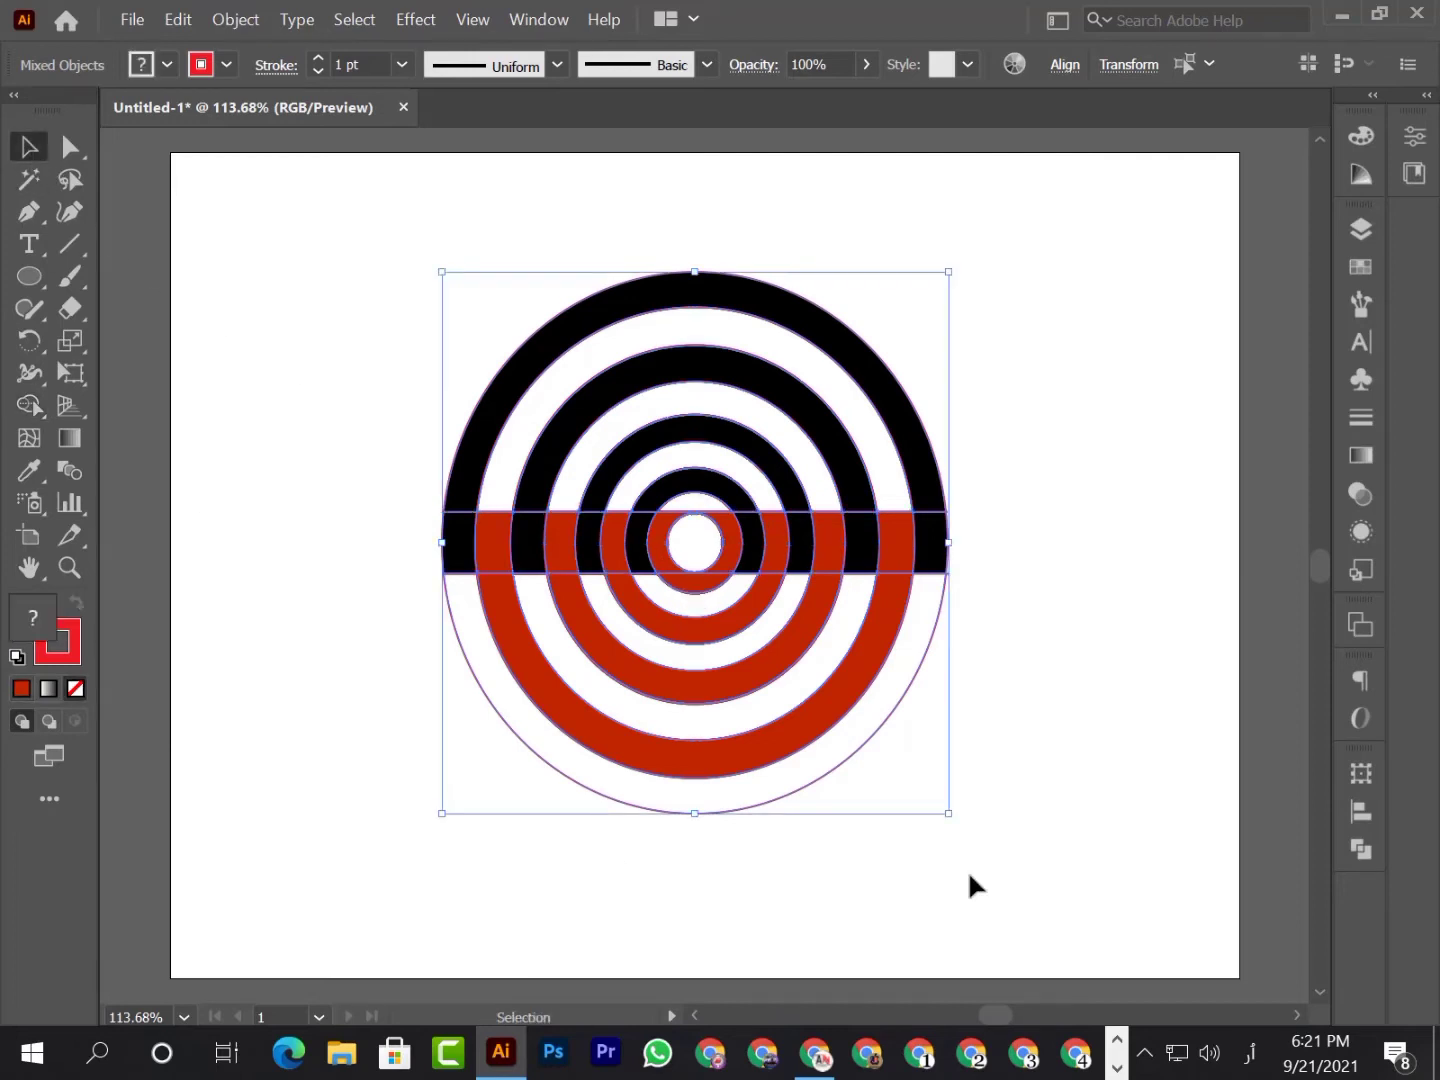
{"action": "left_click", "coordinate": [1067, 746]}
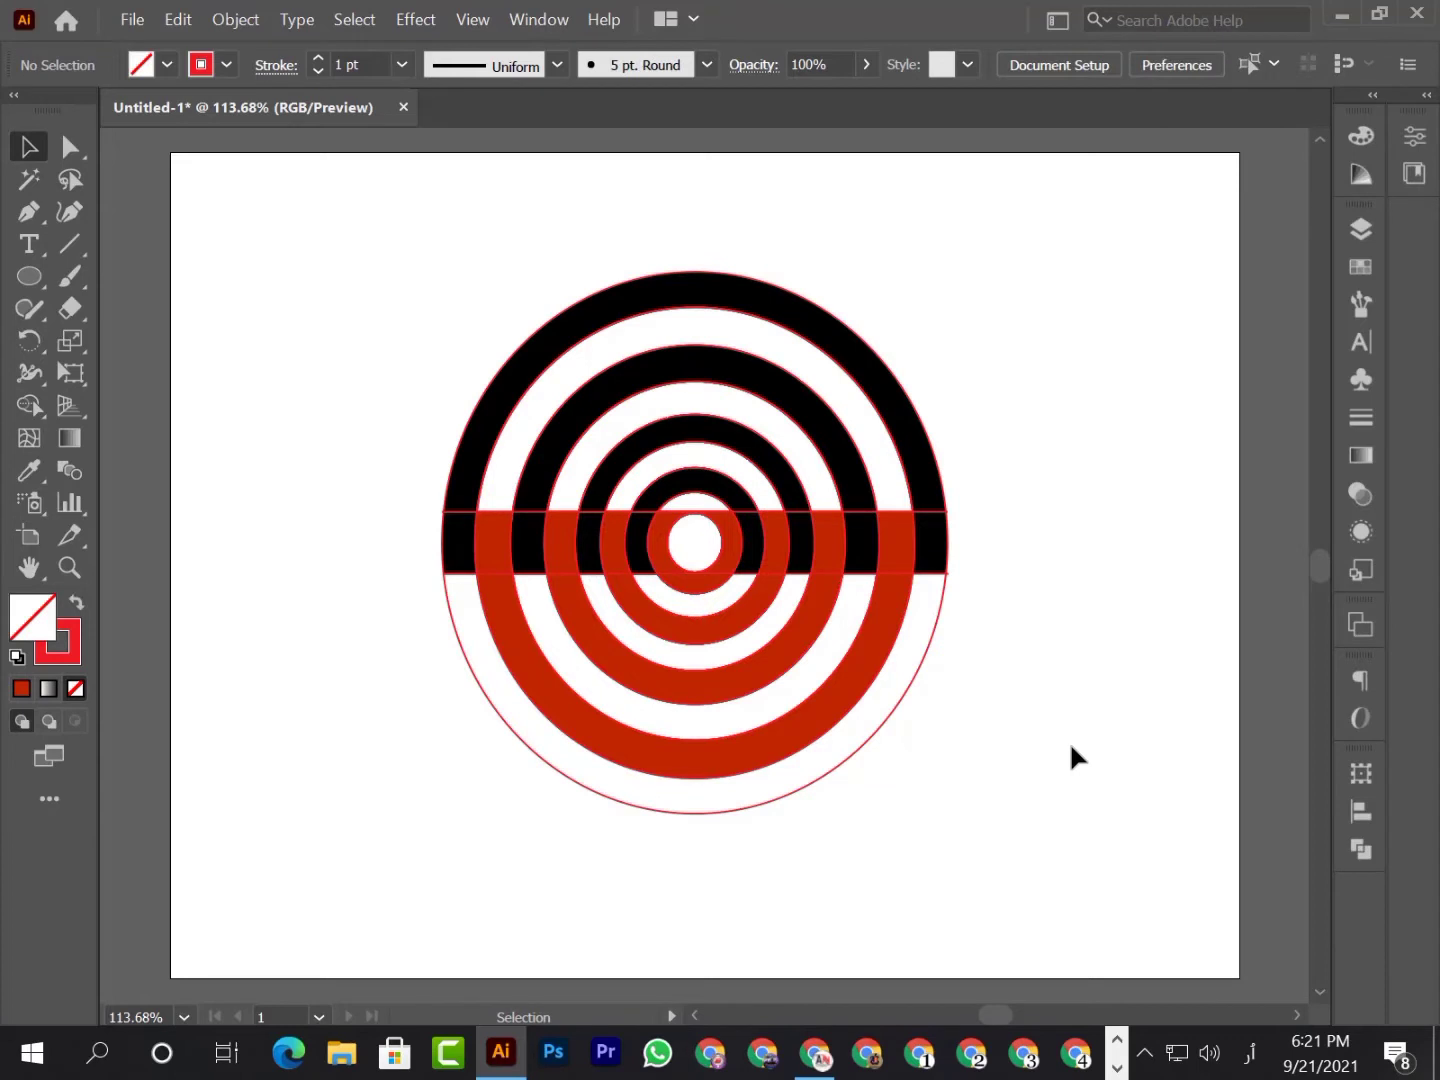
Step: Remove the stroke from the whole circle artwork and deselect it
{"action": "left_click_drag", "start_coordinate": [360, 300], "coordinate": [990, 790]}
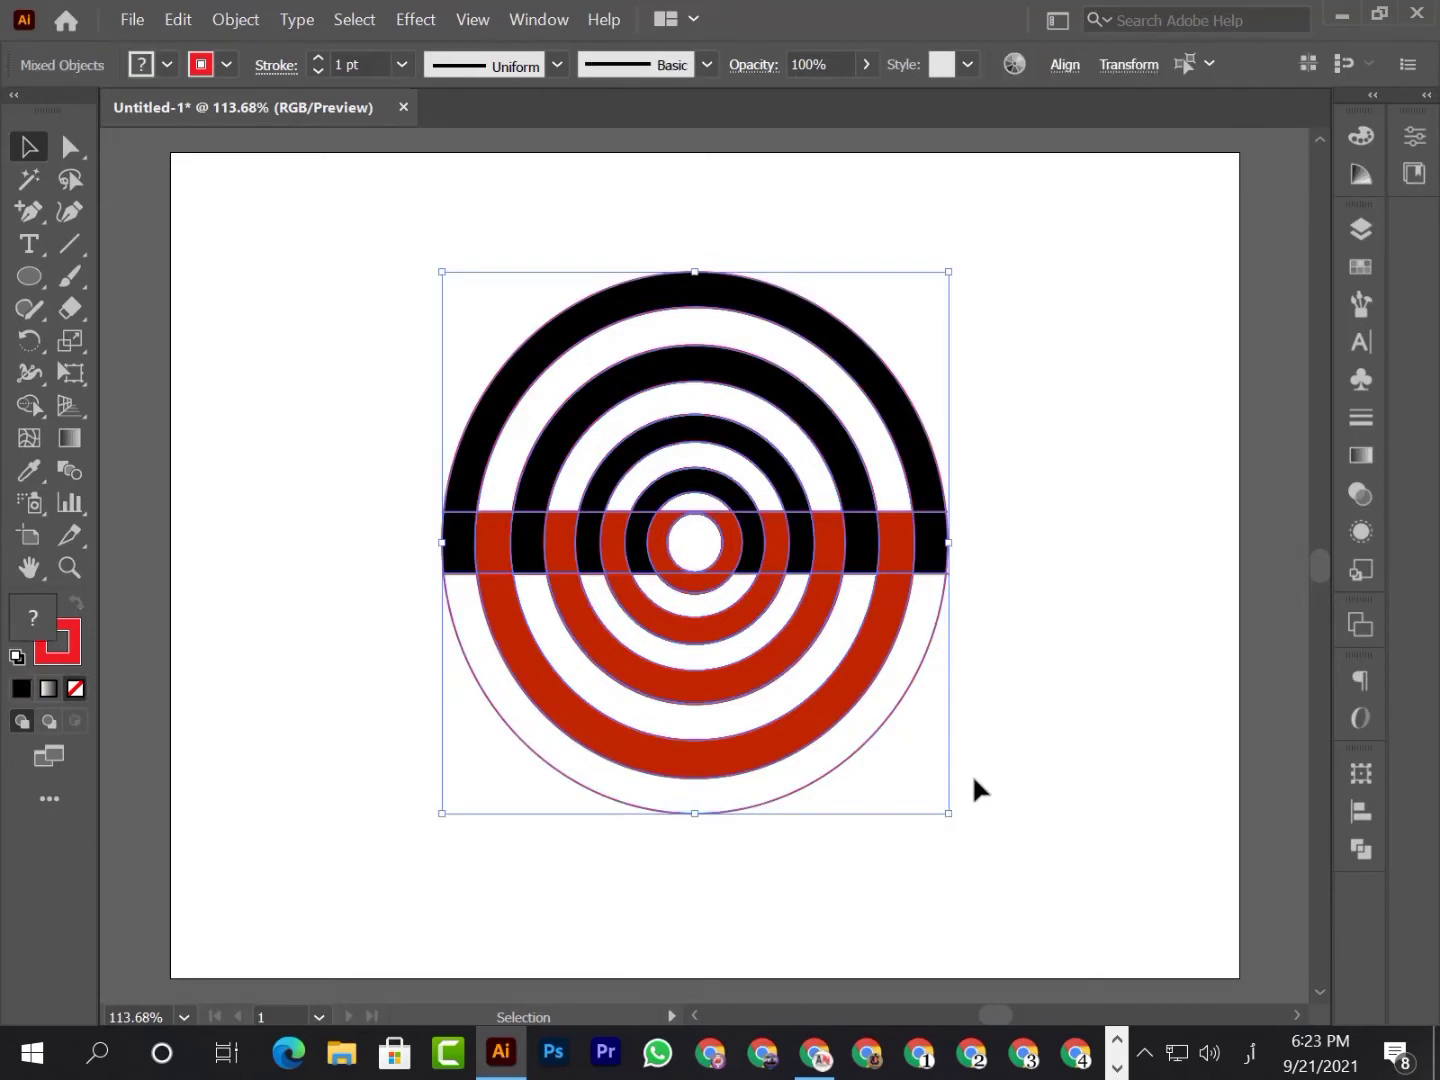
{"action": "left_click", "coordinate": [226, 66]}
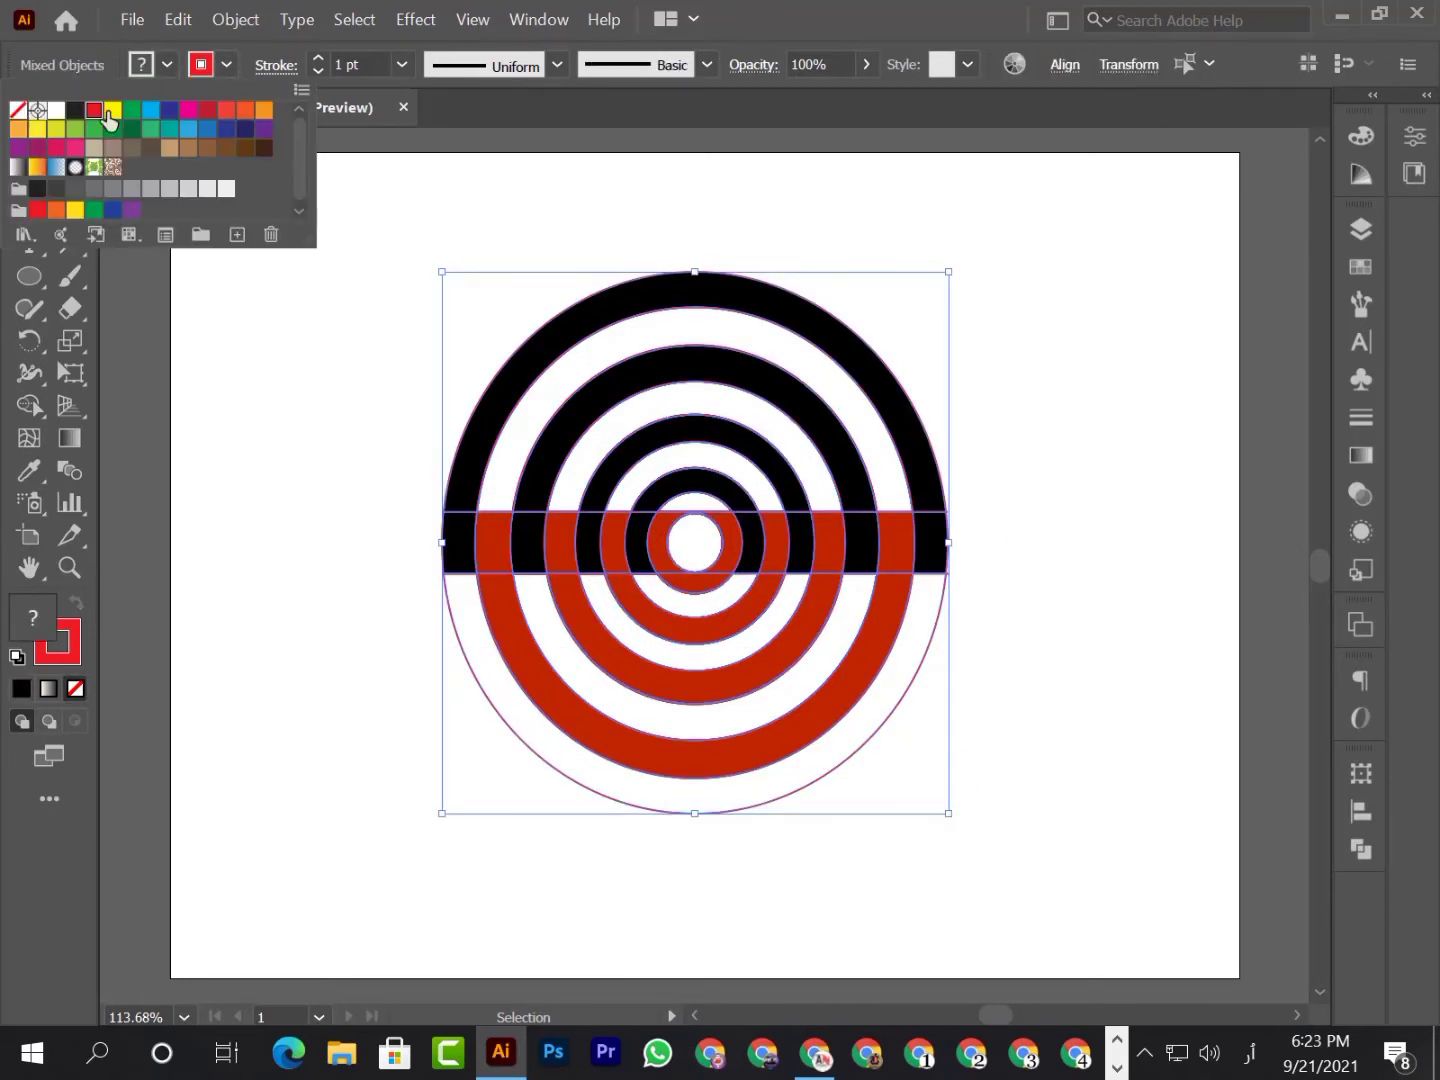
{"action": "left_click", "coordinate": [19, 112]}
{"action": "left_click", "coordinate": [175, 469]}
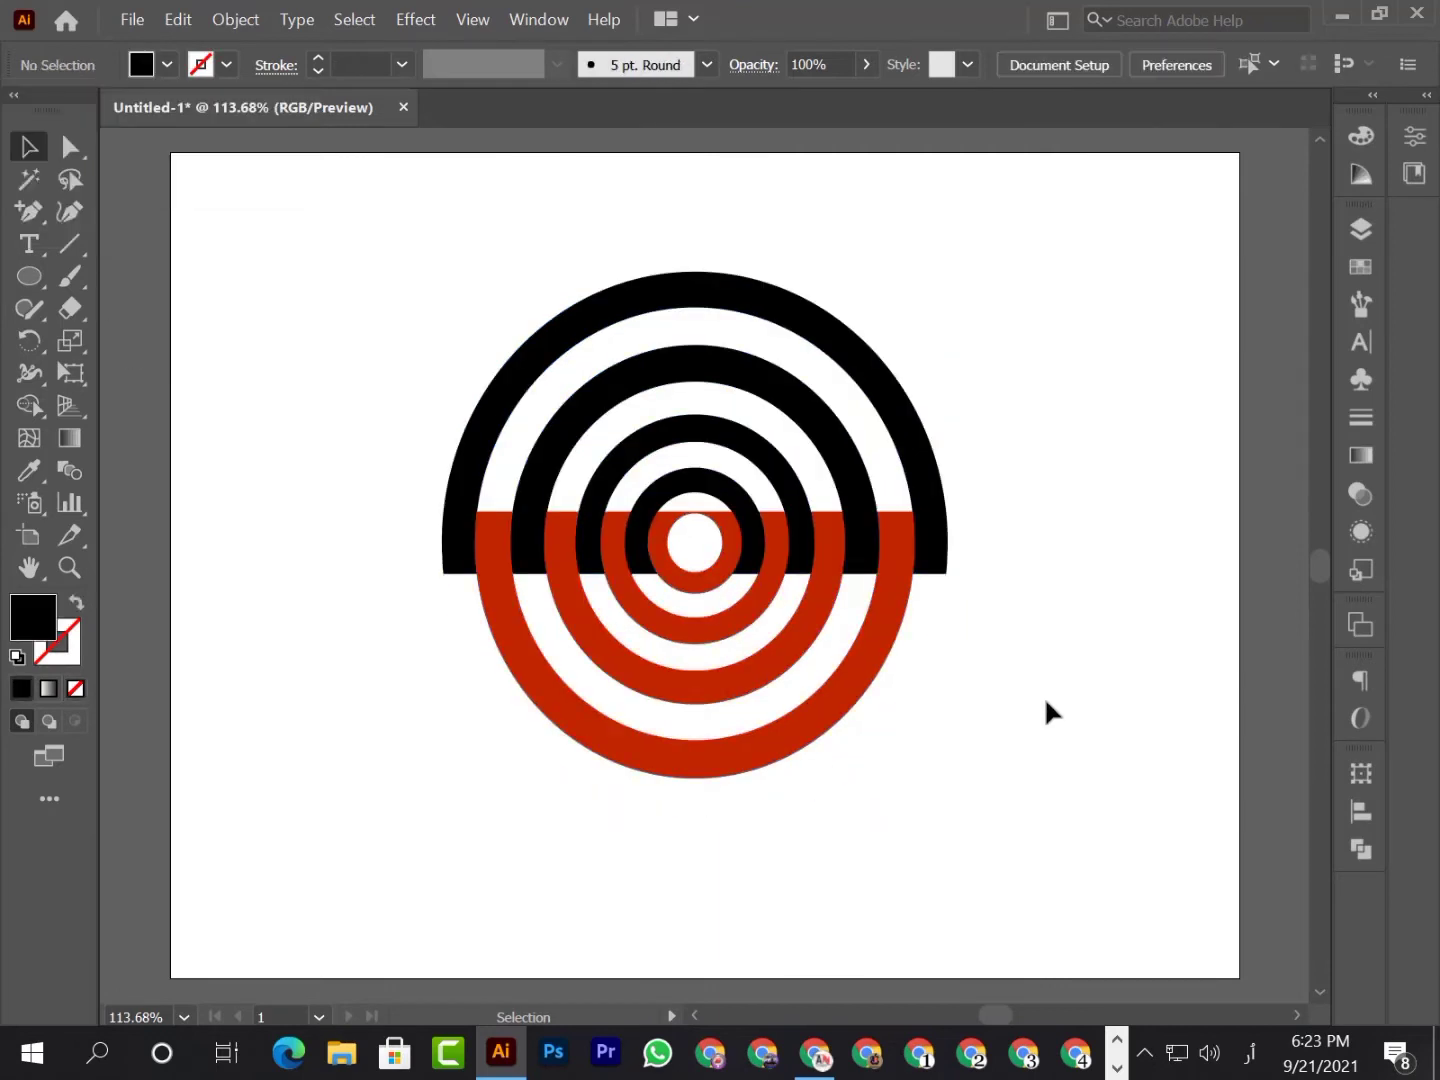
Step: Give the unfilled compound path between the colored rings a red 1 pt stroke and deselect it
{"action": "left_click", "coordinate": [878, 727]}
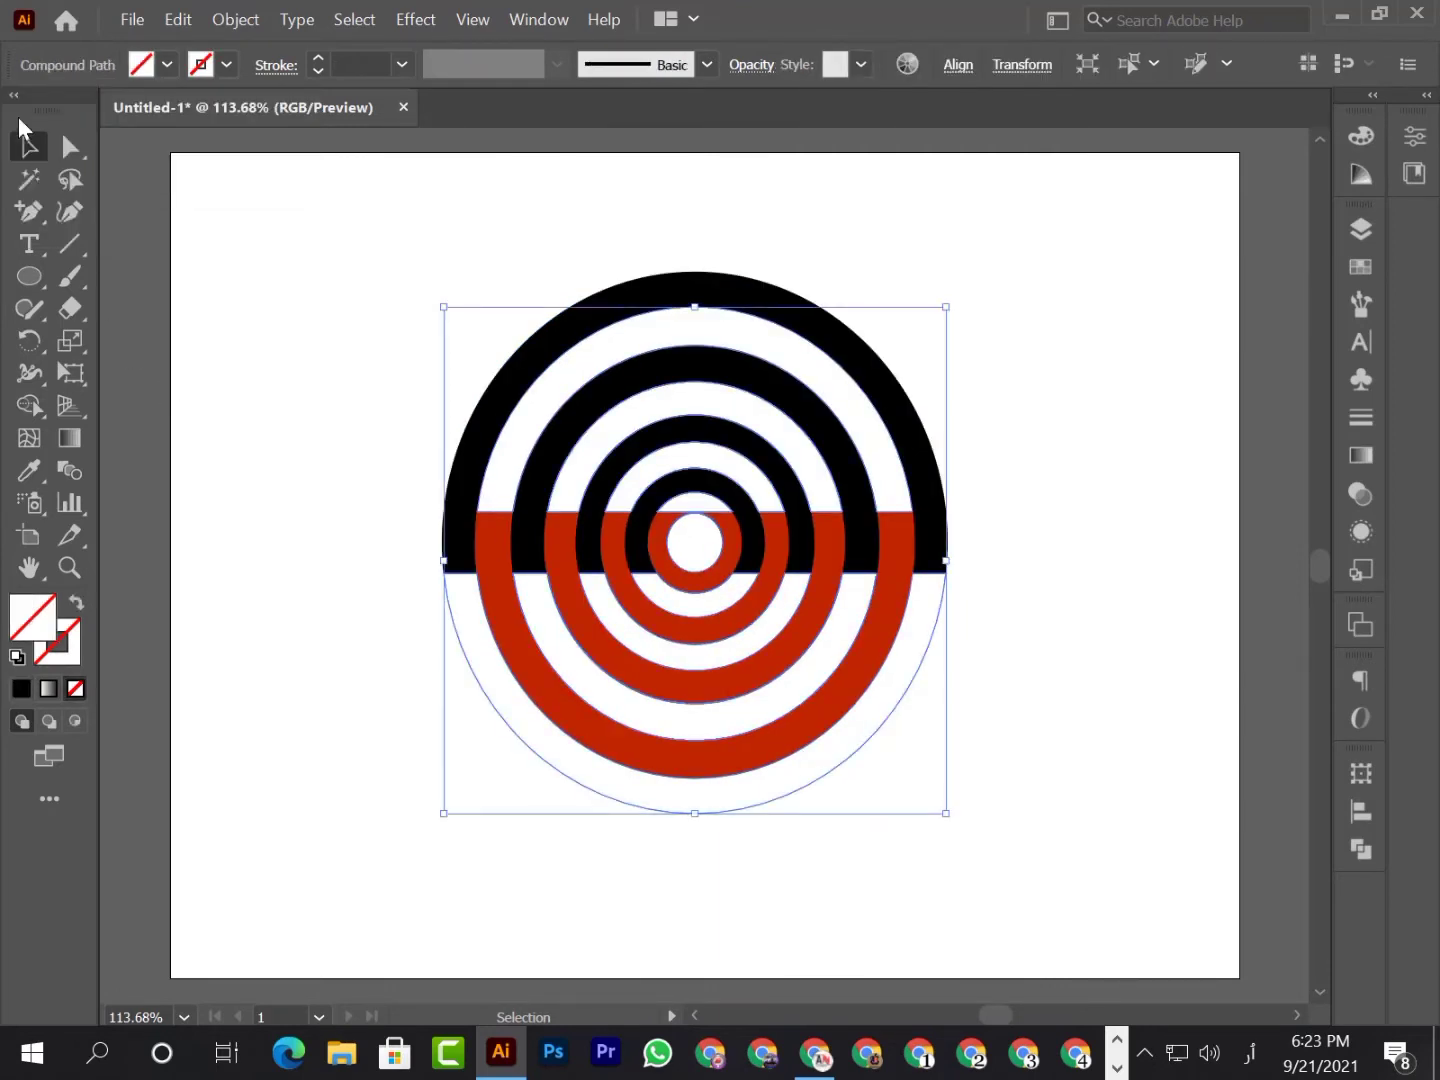
{"action": "left_click", "coordinate": [167, 66]}
{"action": "left_click", "coordinate": [229, 64]}
{"action": "left_click", "coordinate": [227, 64]}
{"action": "left_click", "coordinate": [95, 112]}
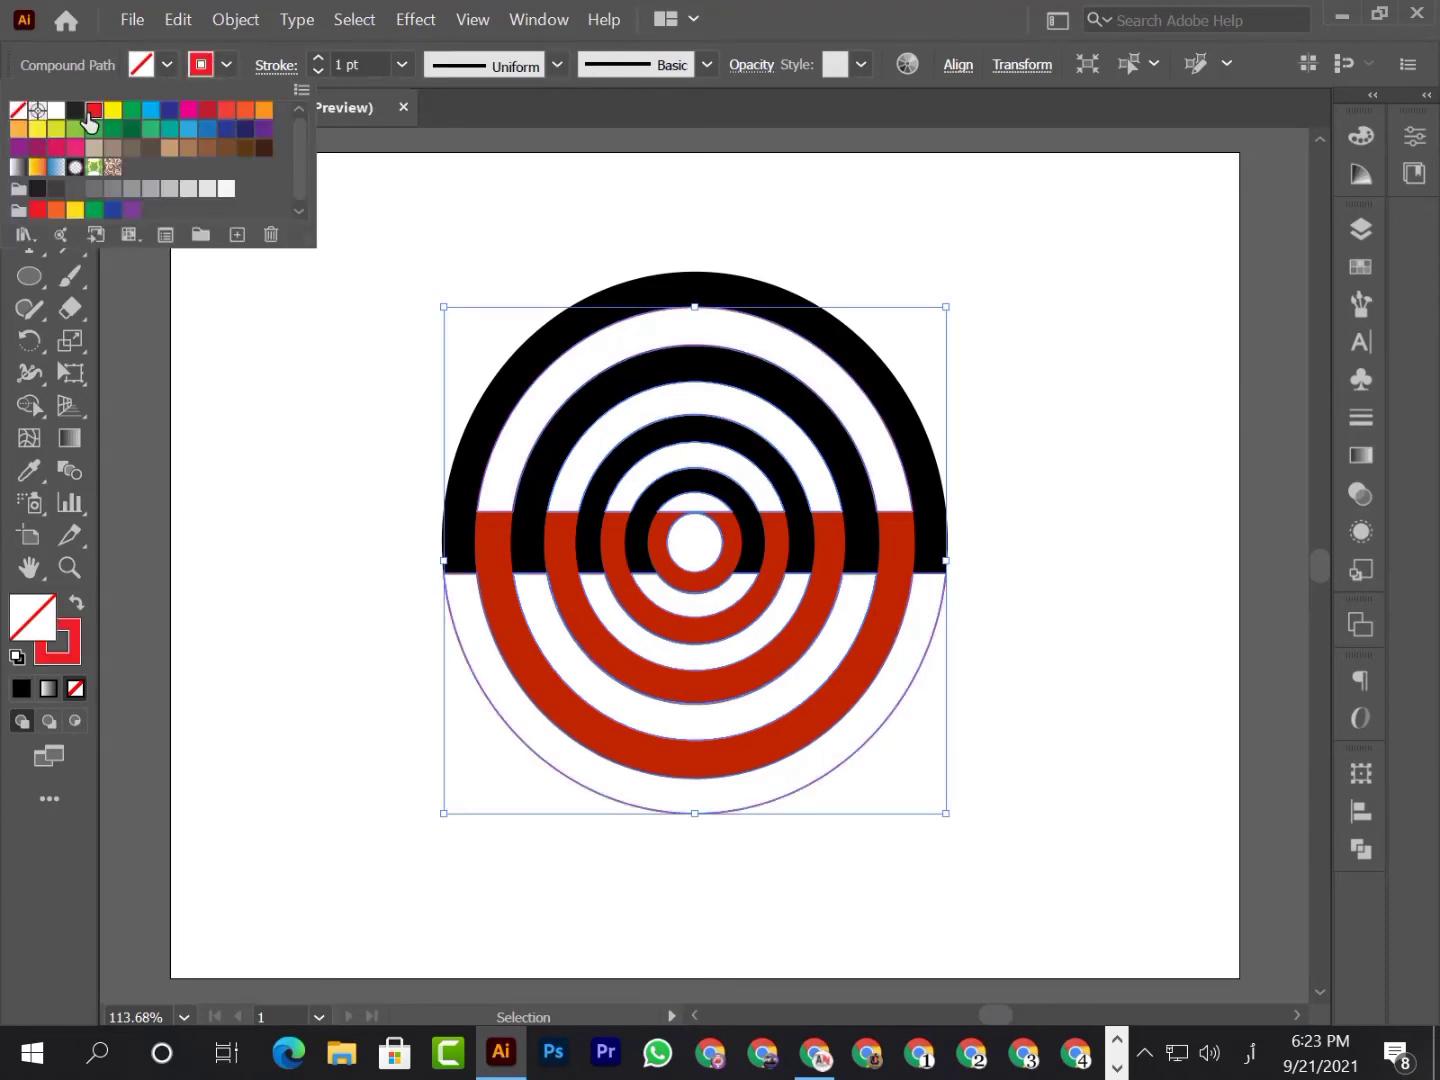
{"action": "left_click", "coordinate": [145, 497]}
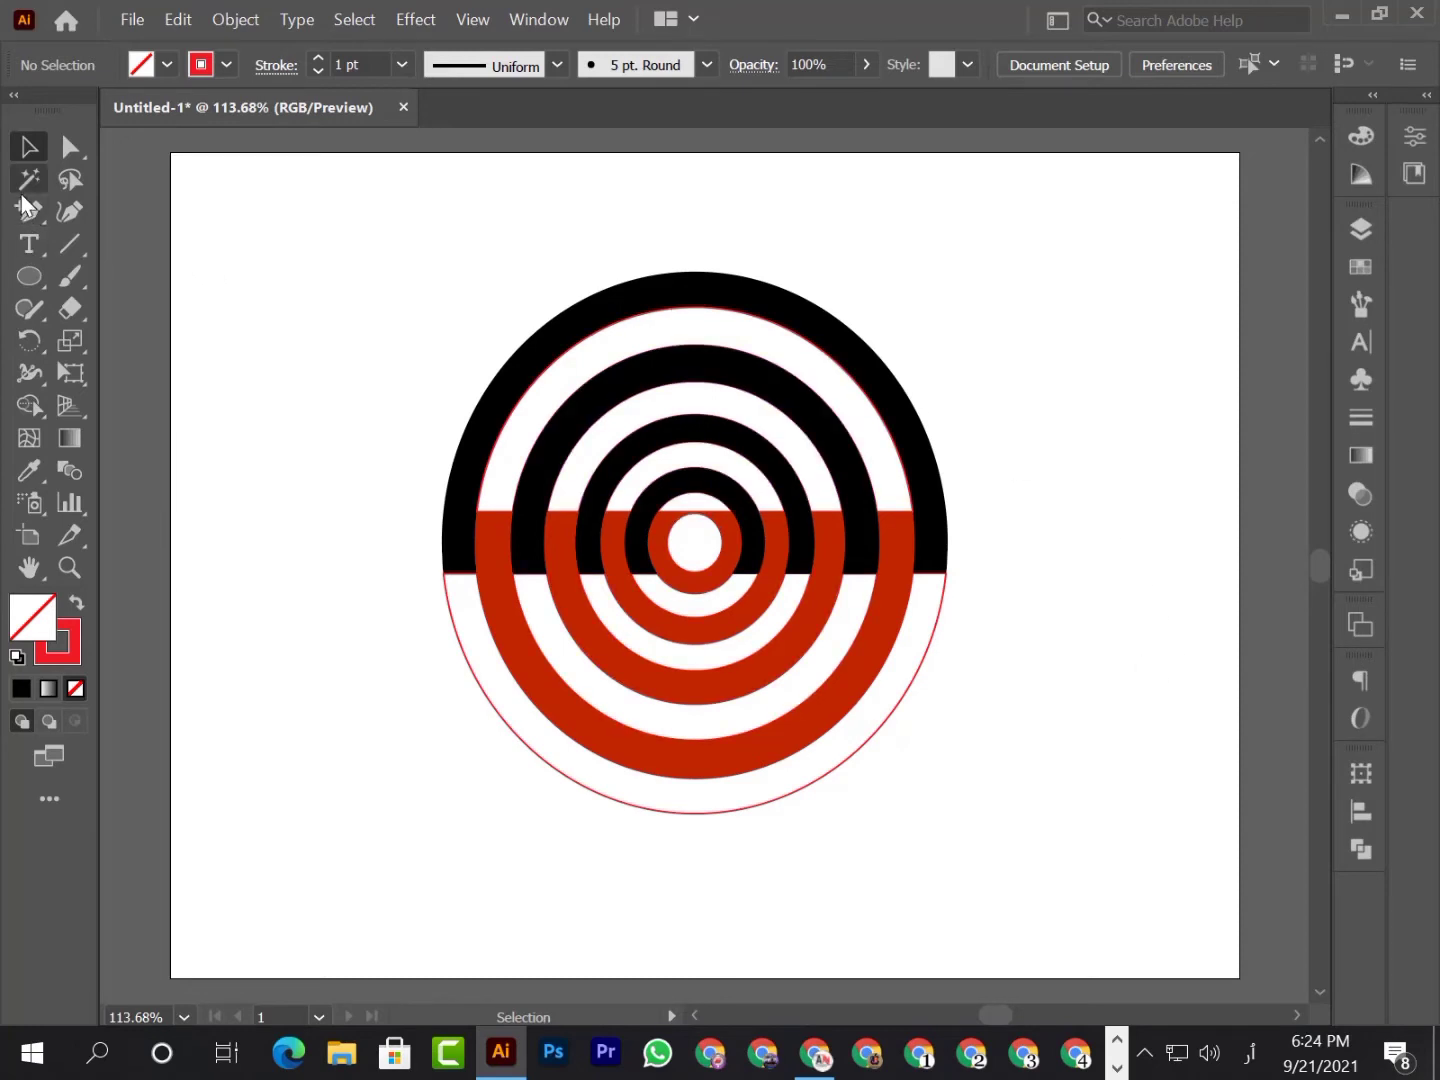
Step: With the Pen tool, draw a closed vertical strip about 0.37 in wide from the innermost circle down to the outermost circle's lower edge
{"action": "left_click_drag", "start_coordinate": [30, 213], "coordinate": [137, 211]}
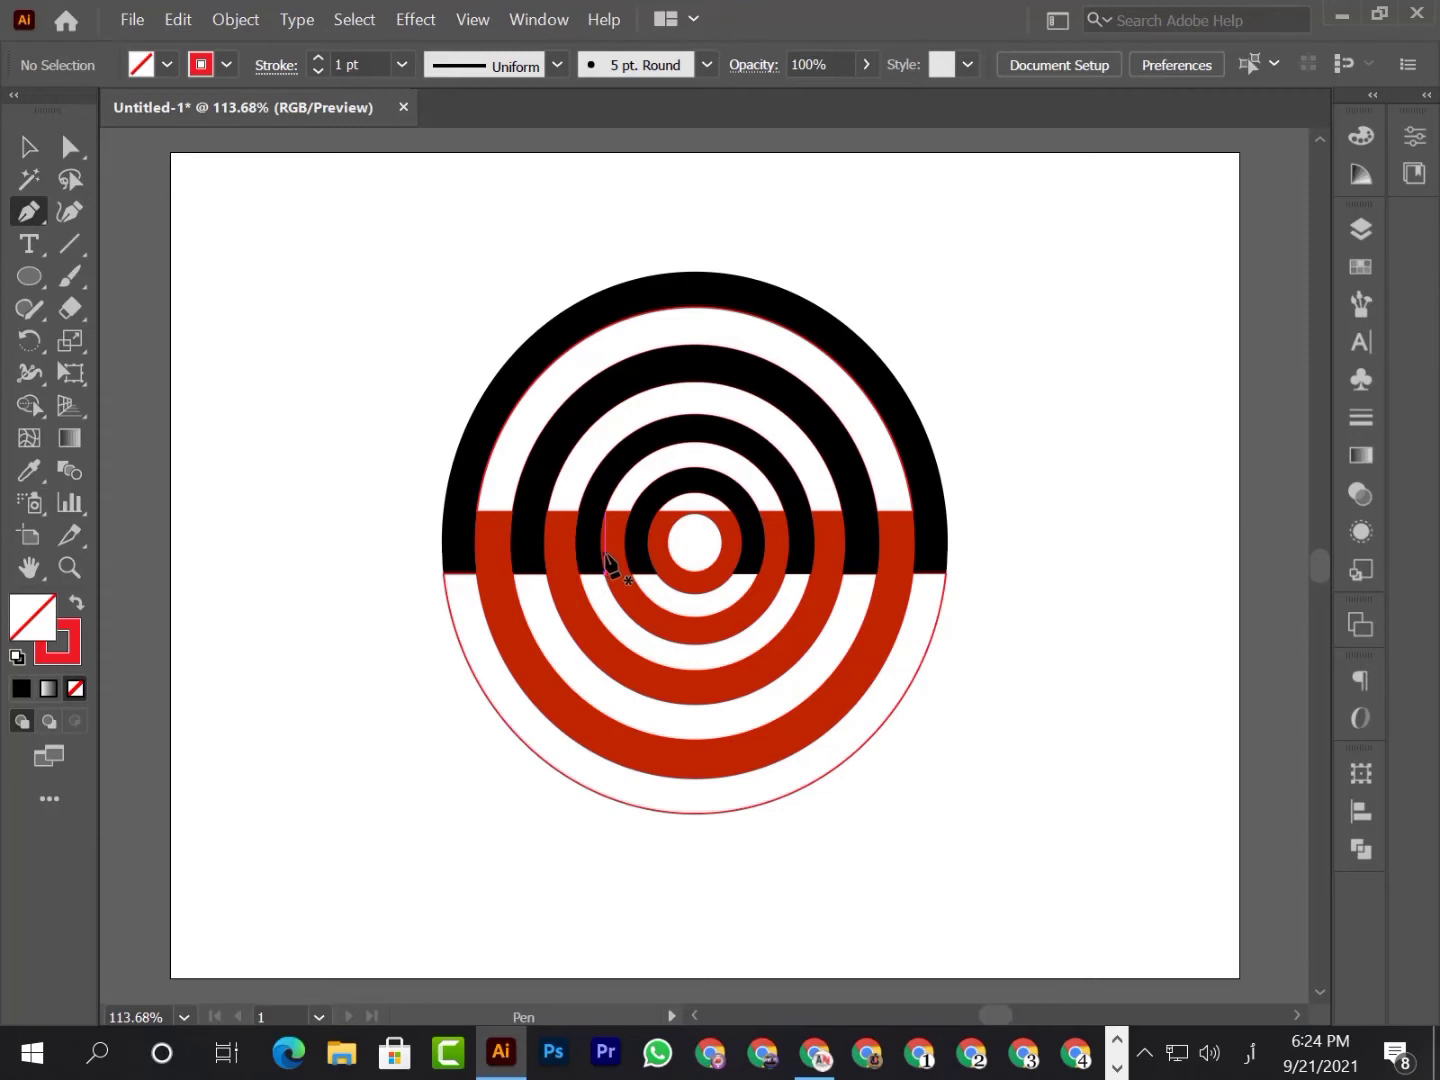
{"action": "left_click", "coordinate": [678, 565]}
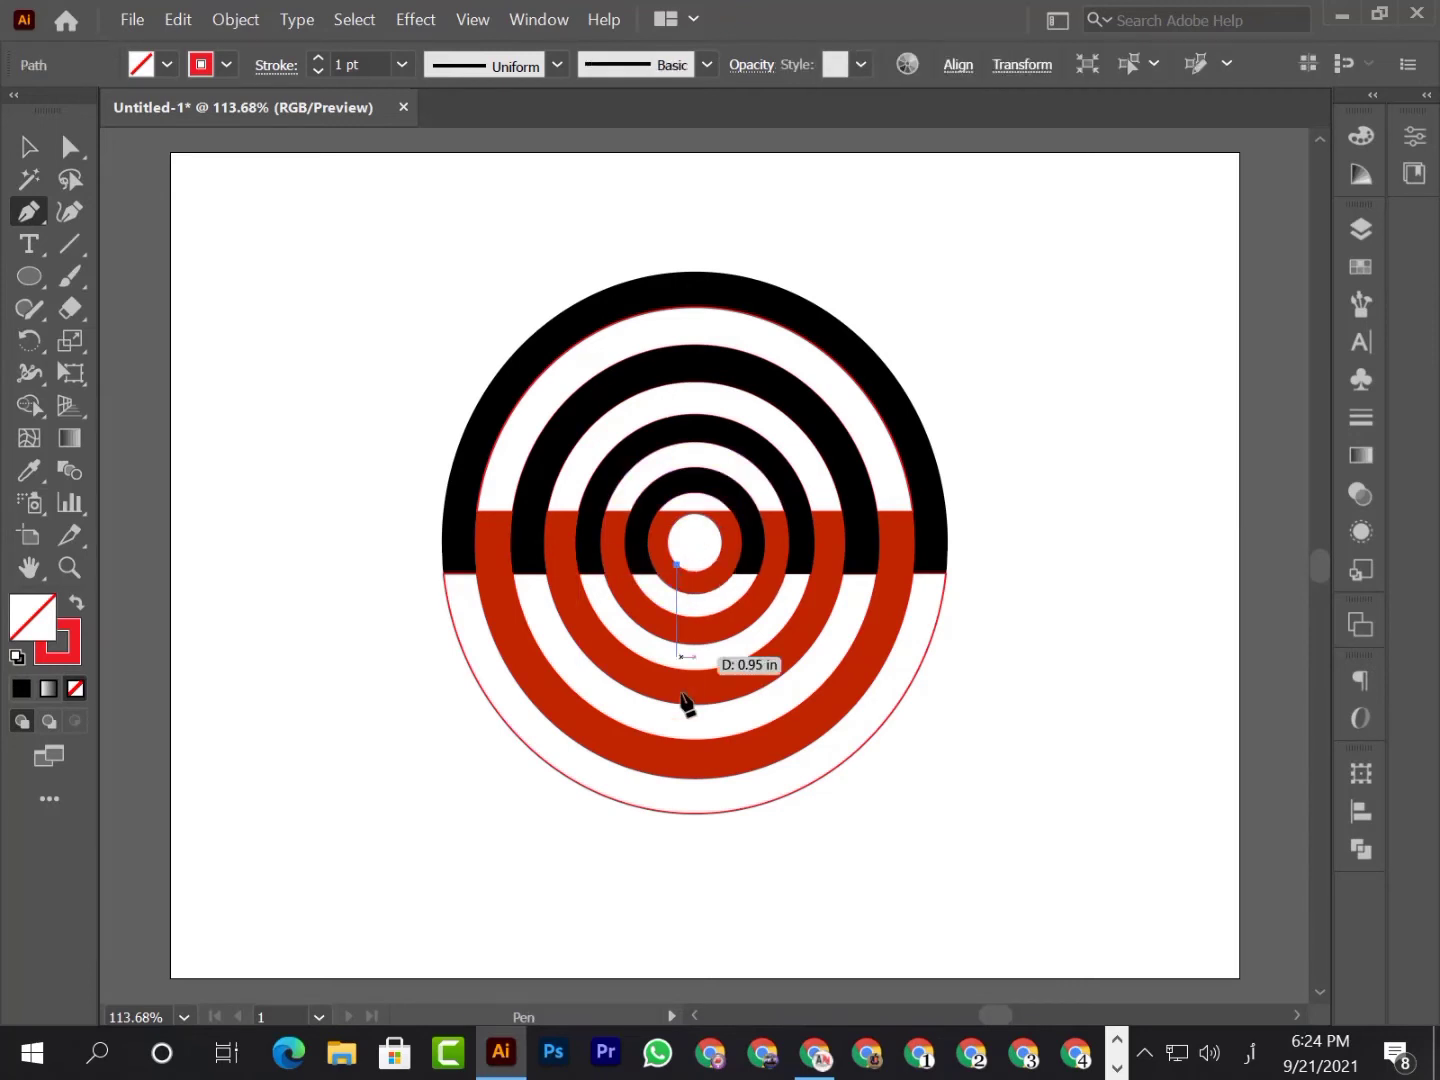
{"action": "left_click", "coordinate": [677, 812]}
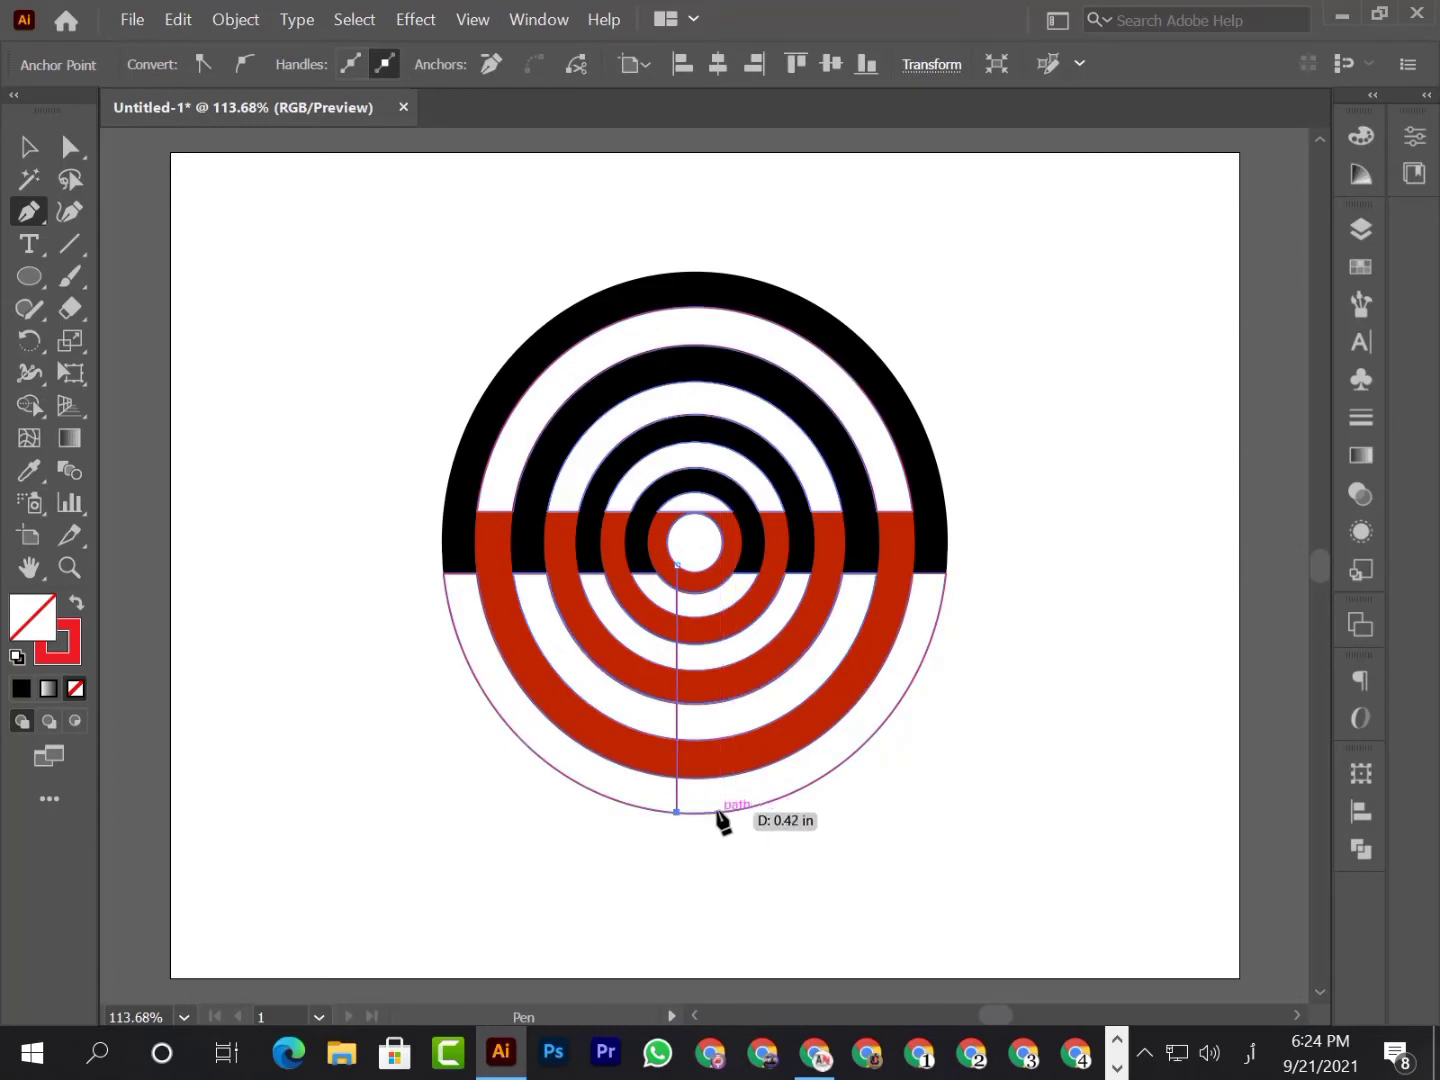
{"action": "left_click", "coordinate": [712, 811]}
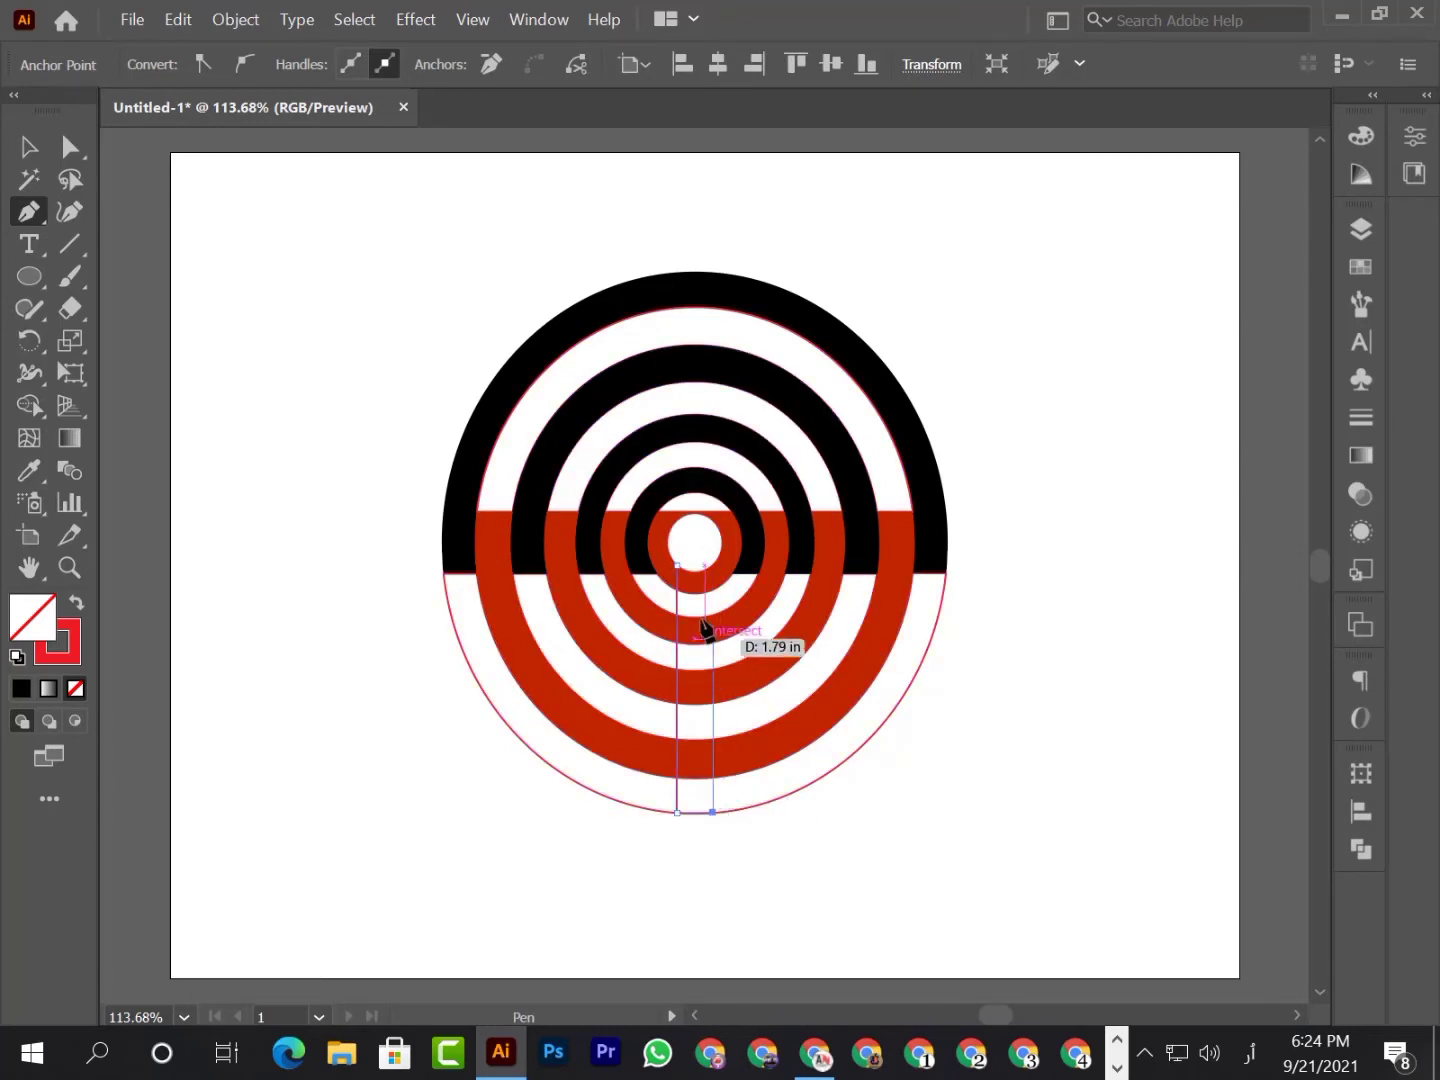
{"action": "left_click", "coordinate": [713, 559]}
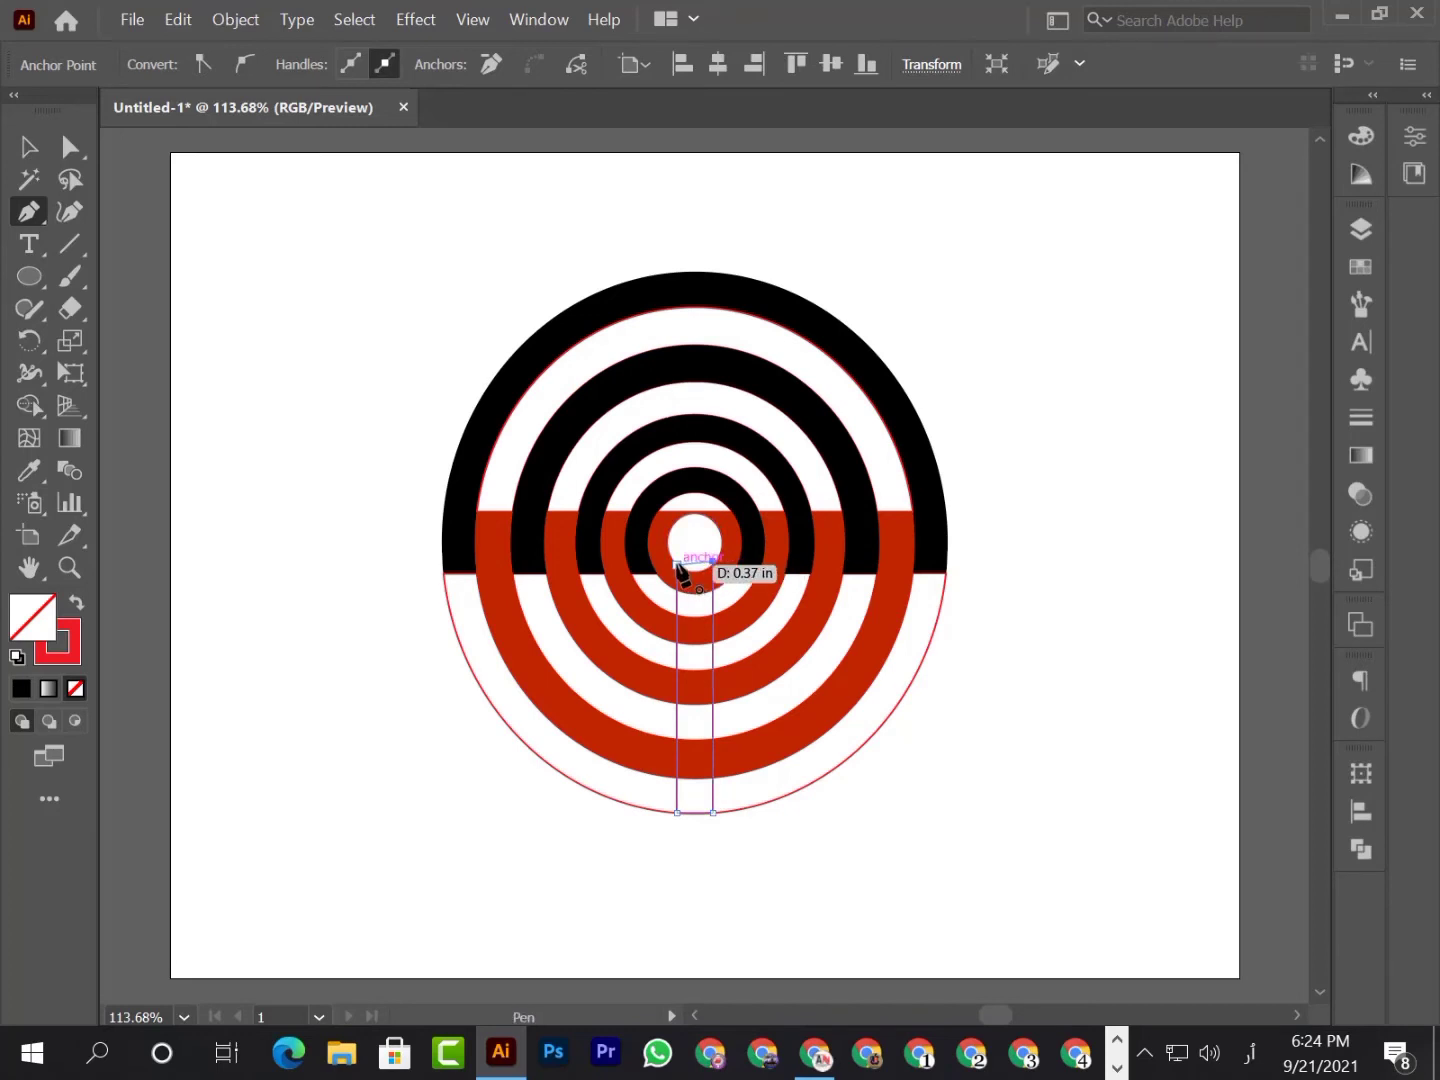
{"action": "left_click", "coordinate": [677, 564]}
{"action": "left_click", "coordinate": [23, 135]}
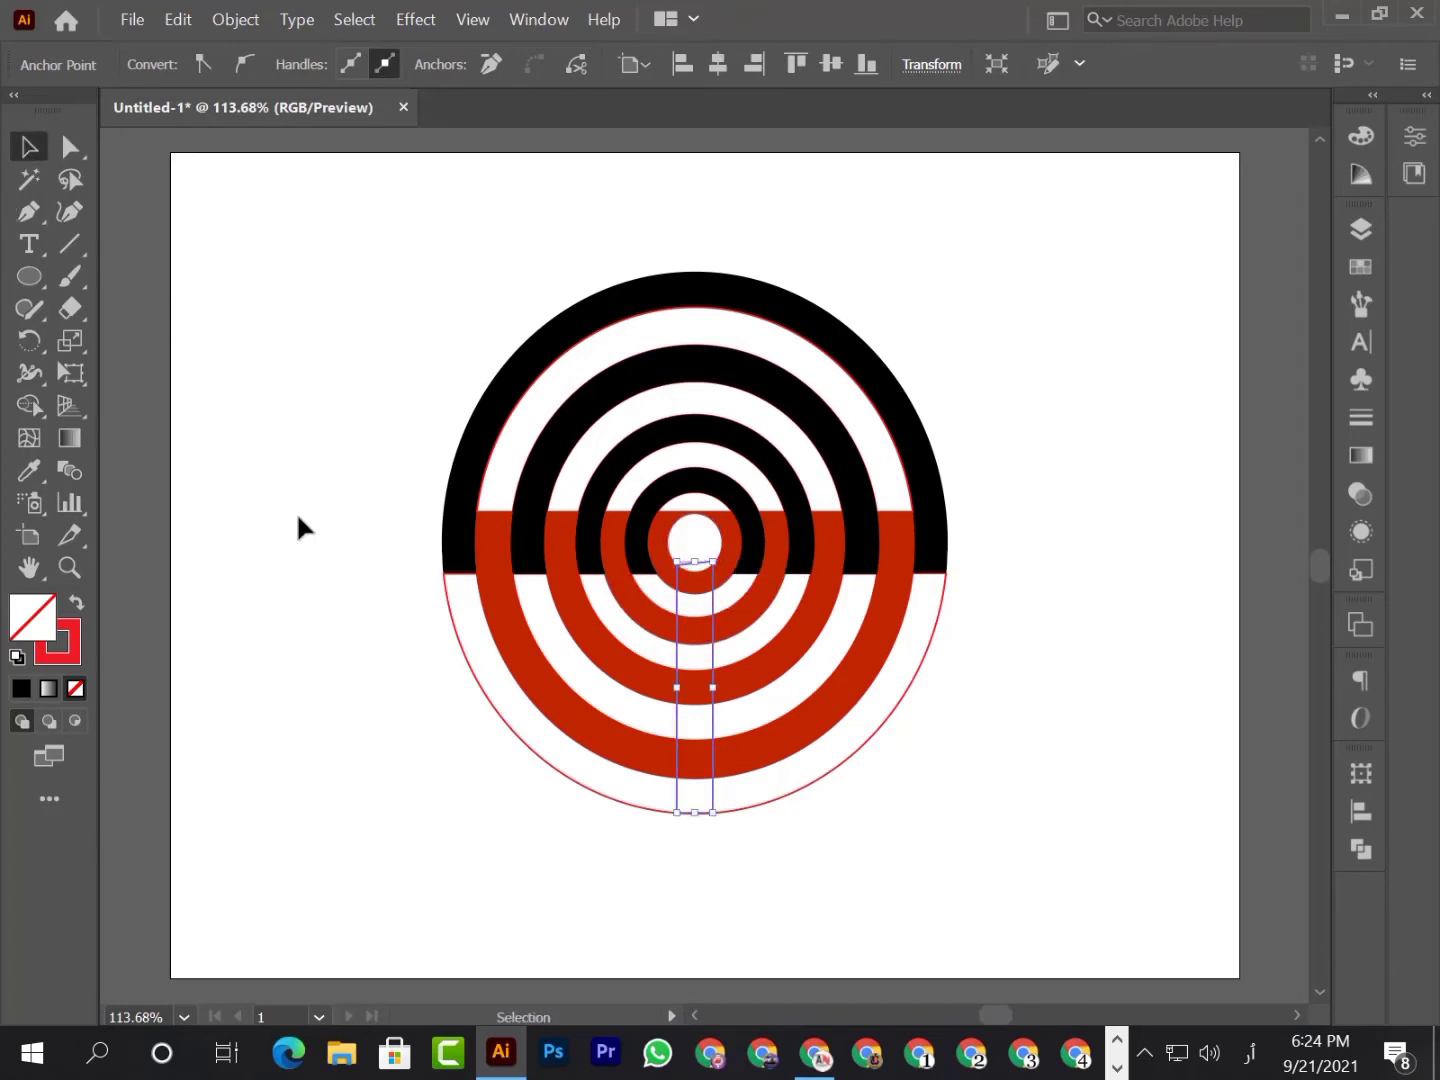
Step: Fill the vertical strip below the innermost circle with white
{"action": "left_click", "coordinate": [1023, 690]}
{"action": "left_click_drag", "start_coordinate": [715, 800], "coordinate": [723, 804]}
{"action": "left_click", "coordinate": [916, 844]}
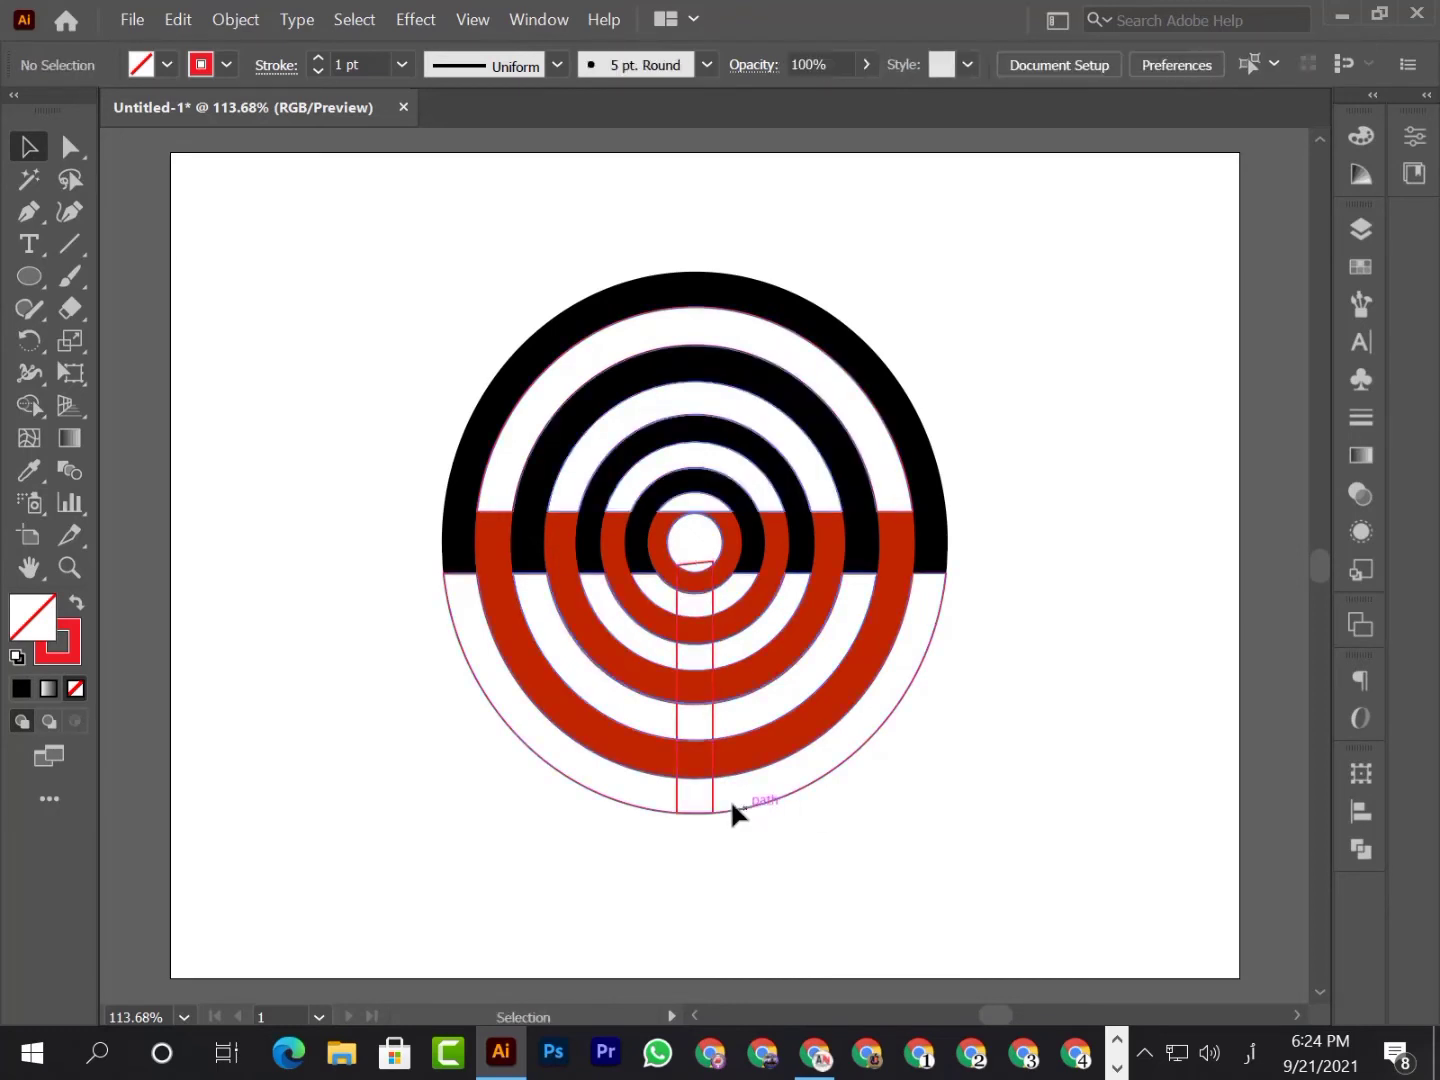
{"action": "left_click", "coordinate": [714, 794]}
{"action": "left_click", "coordinate": [167, 65]}
{"action": "left_click", "coordinate": [55, 111]}
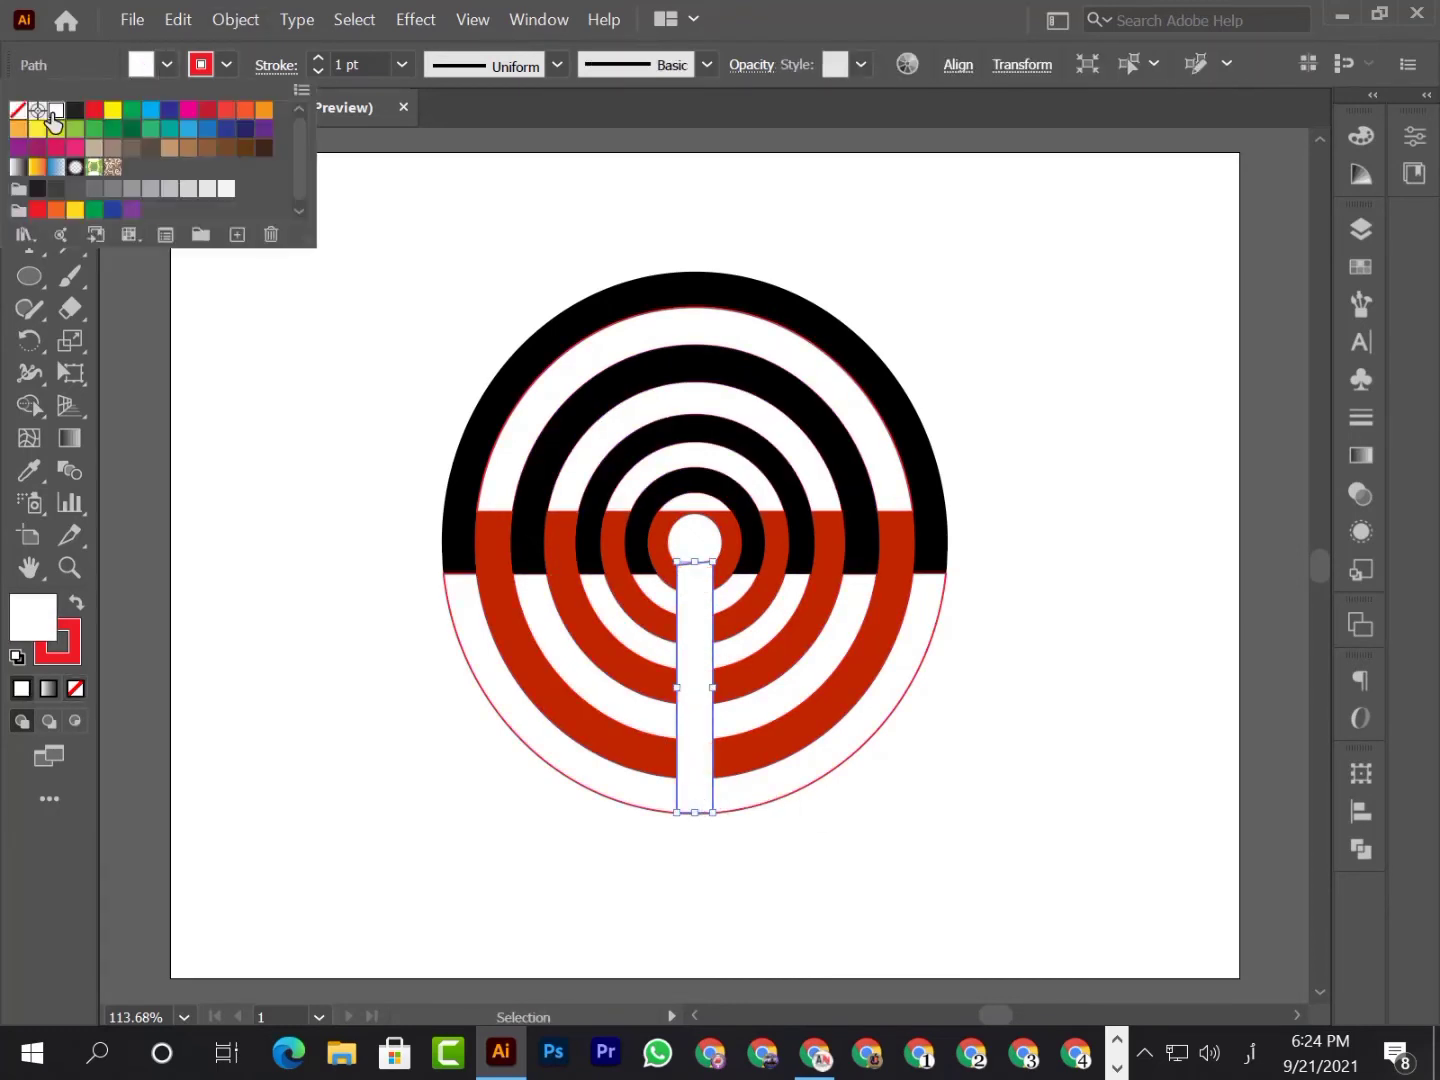
{"action": "left_click", "coordinate": [1079, 711]}
{"action": "left_click", "coordinate": [1078, 712]}
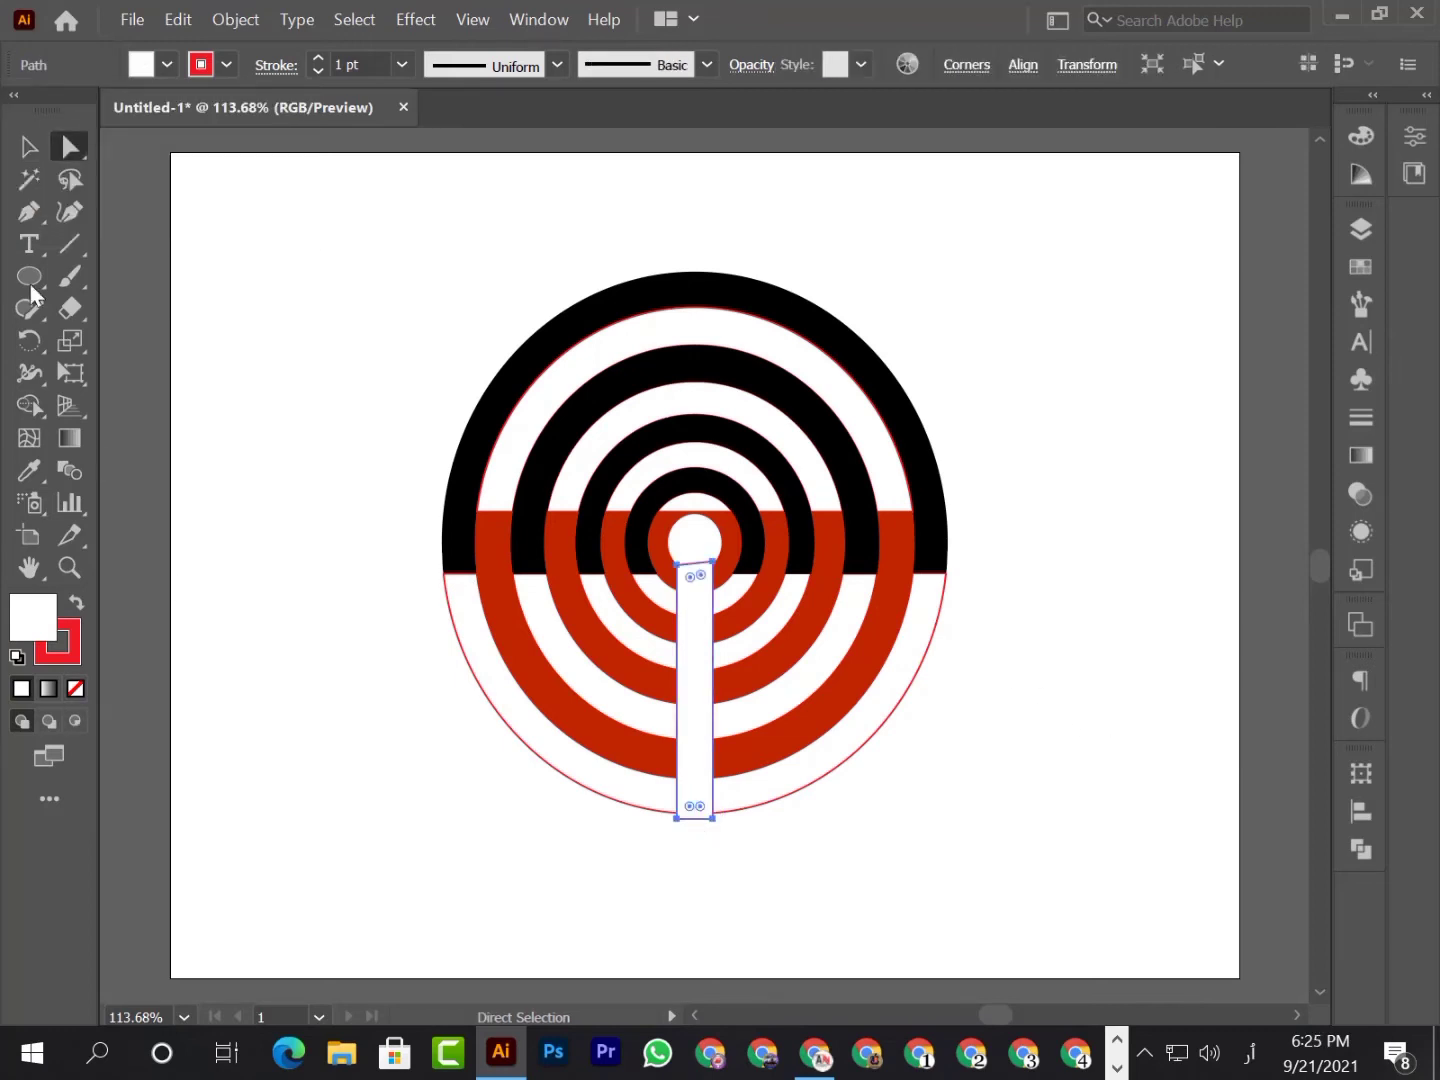
Step: Open the white strip's bottom edge by adding an anchor point at its middle and deleting that point
{"action": "left_click", "coordinate": [23, 216]}
{"action": "left_click_drag", "start_coordinate": [23, 217], "coordinate": [190, 244]}
{"action": "left_click", "coordinate": [691, 818]}
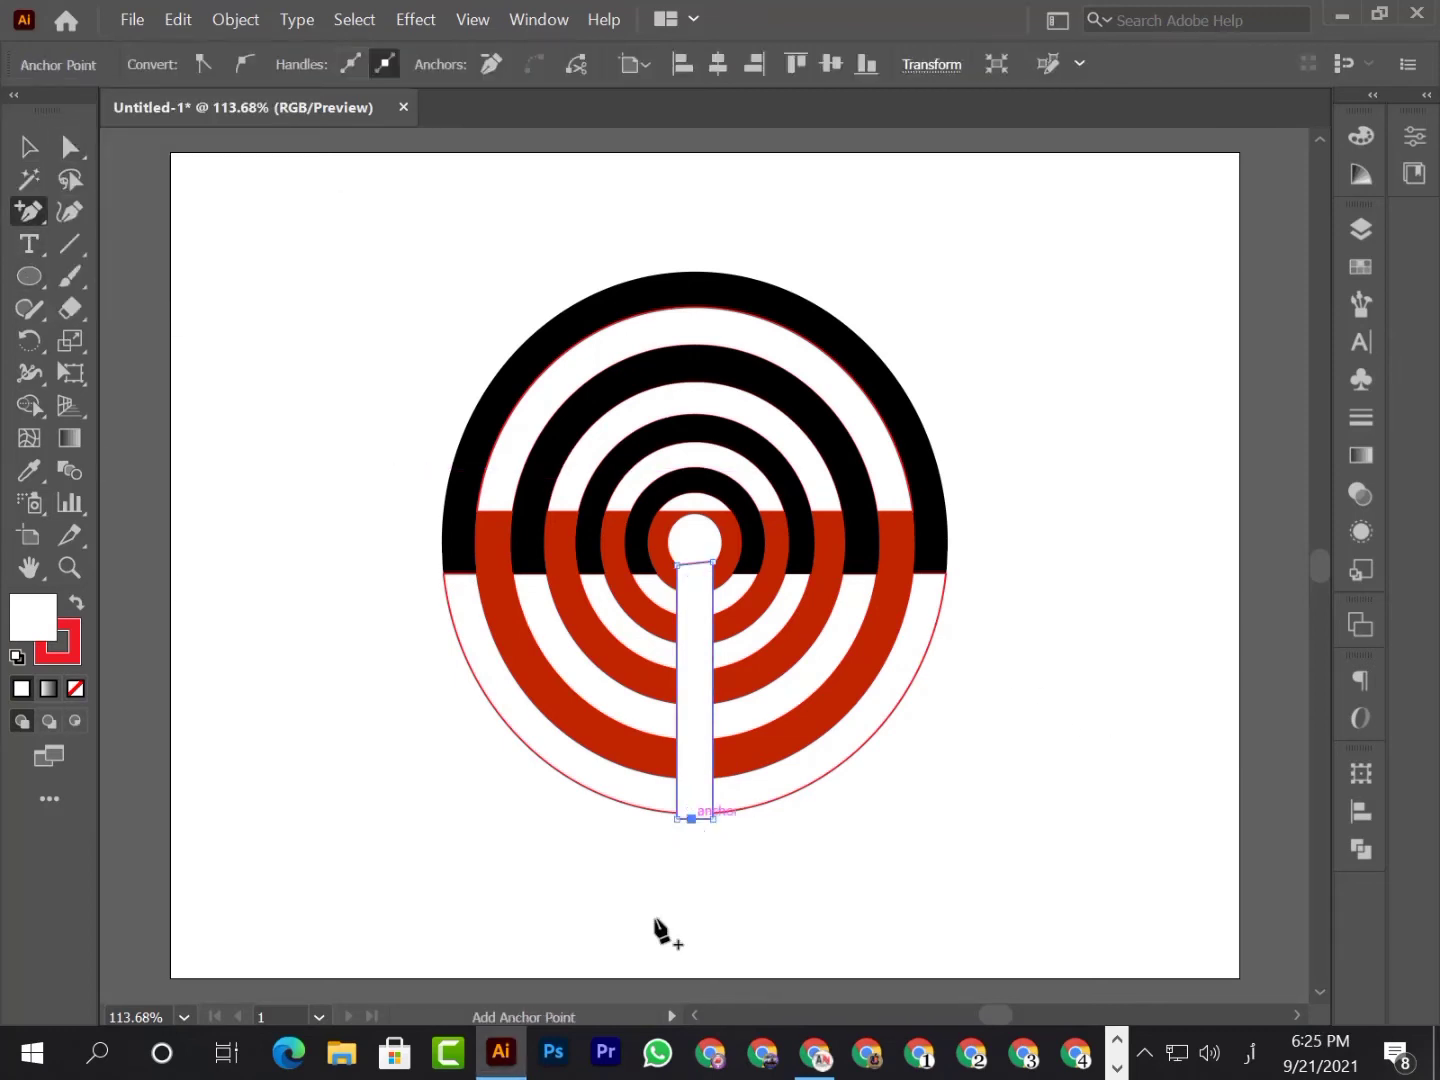
{"action": "left_click", "coordinate": [29, 148]}
{"action": "left_click", "coordinate": [70, 147]}
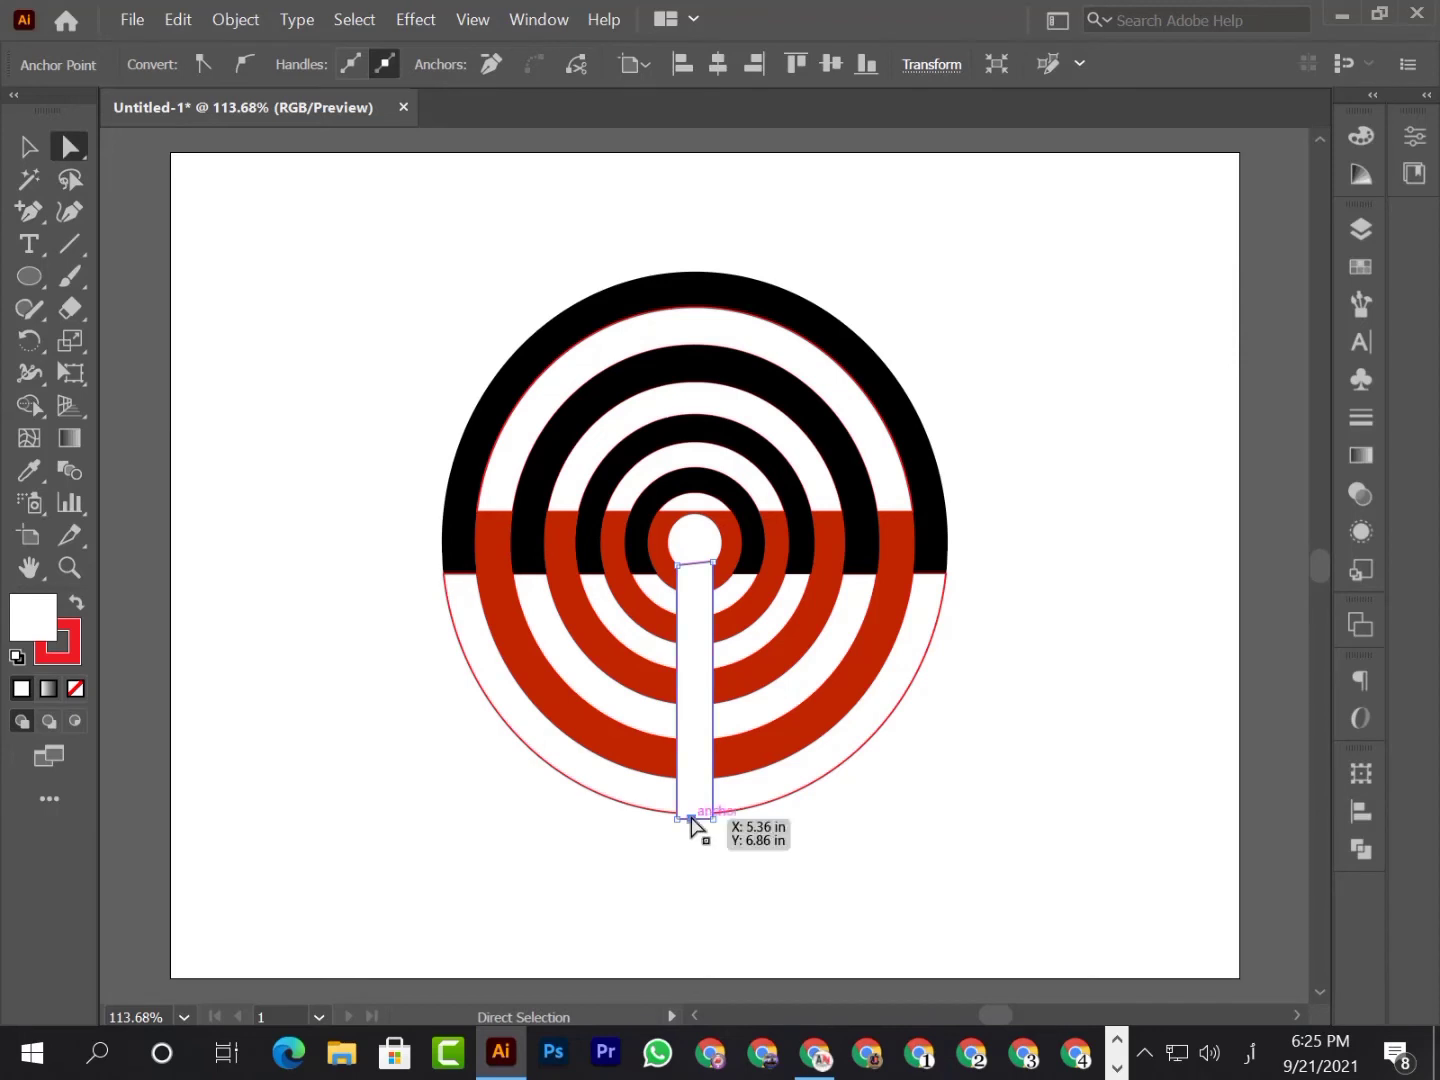
{"action": "key", "text": "Delete"}
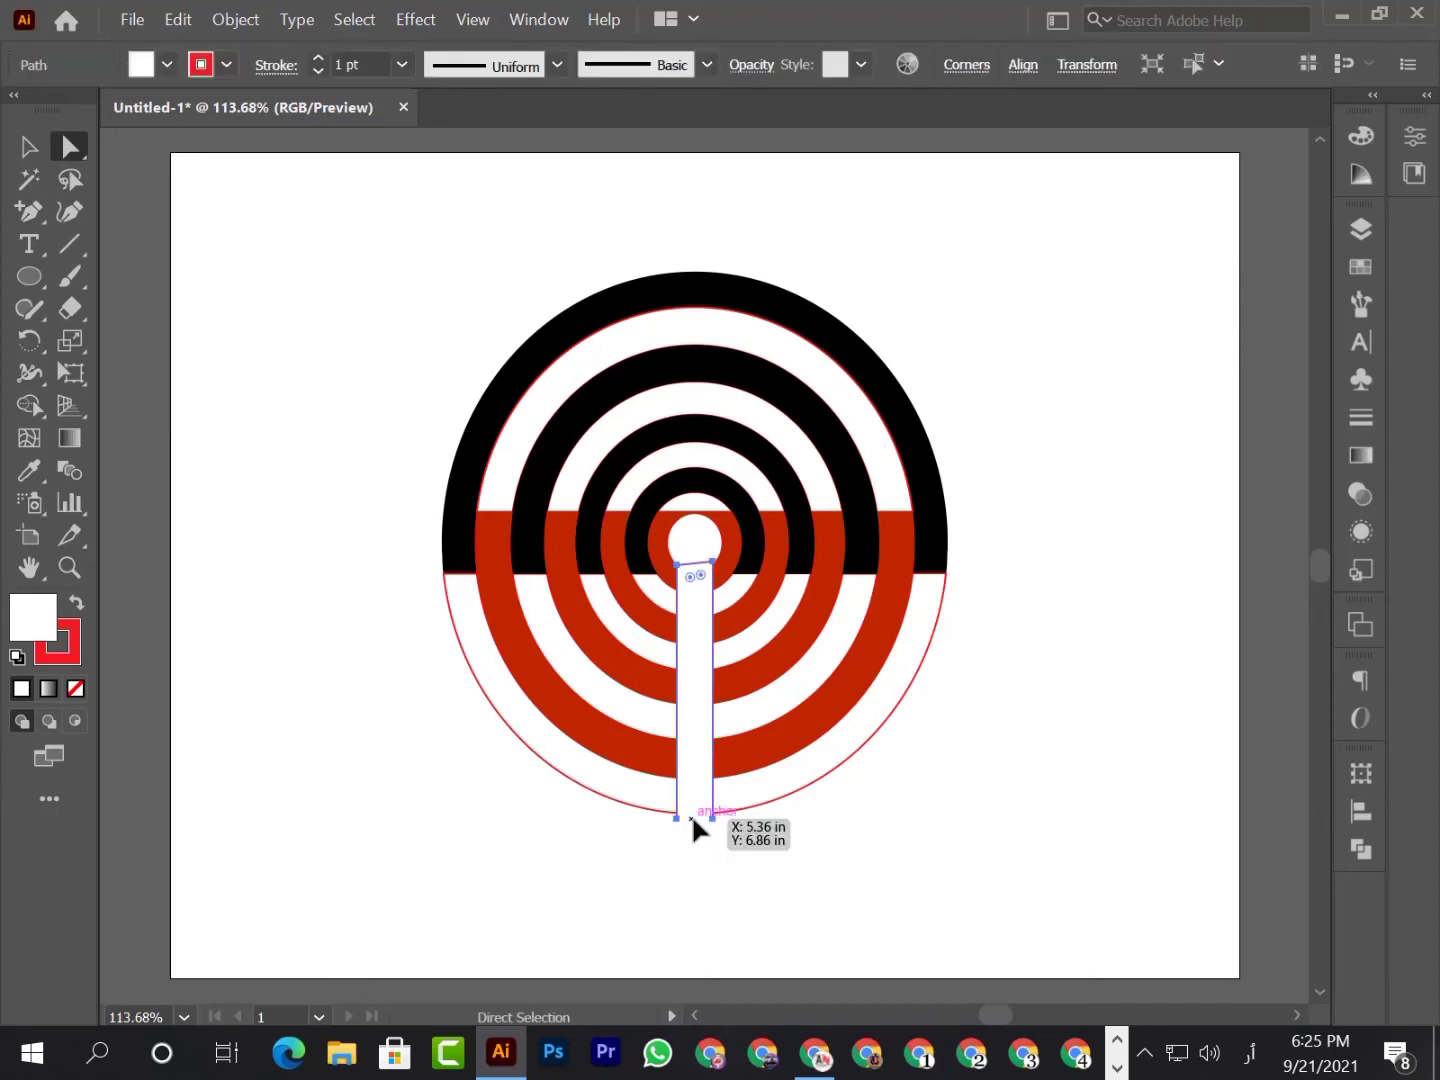
Step: Shorten the white strip slightly so its open lower end meets the outermost circle, and deselect it
{"action": "left_click", "coordinate": [29, 149]}
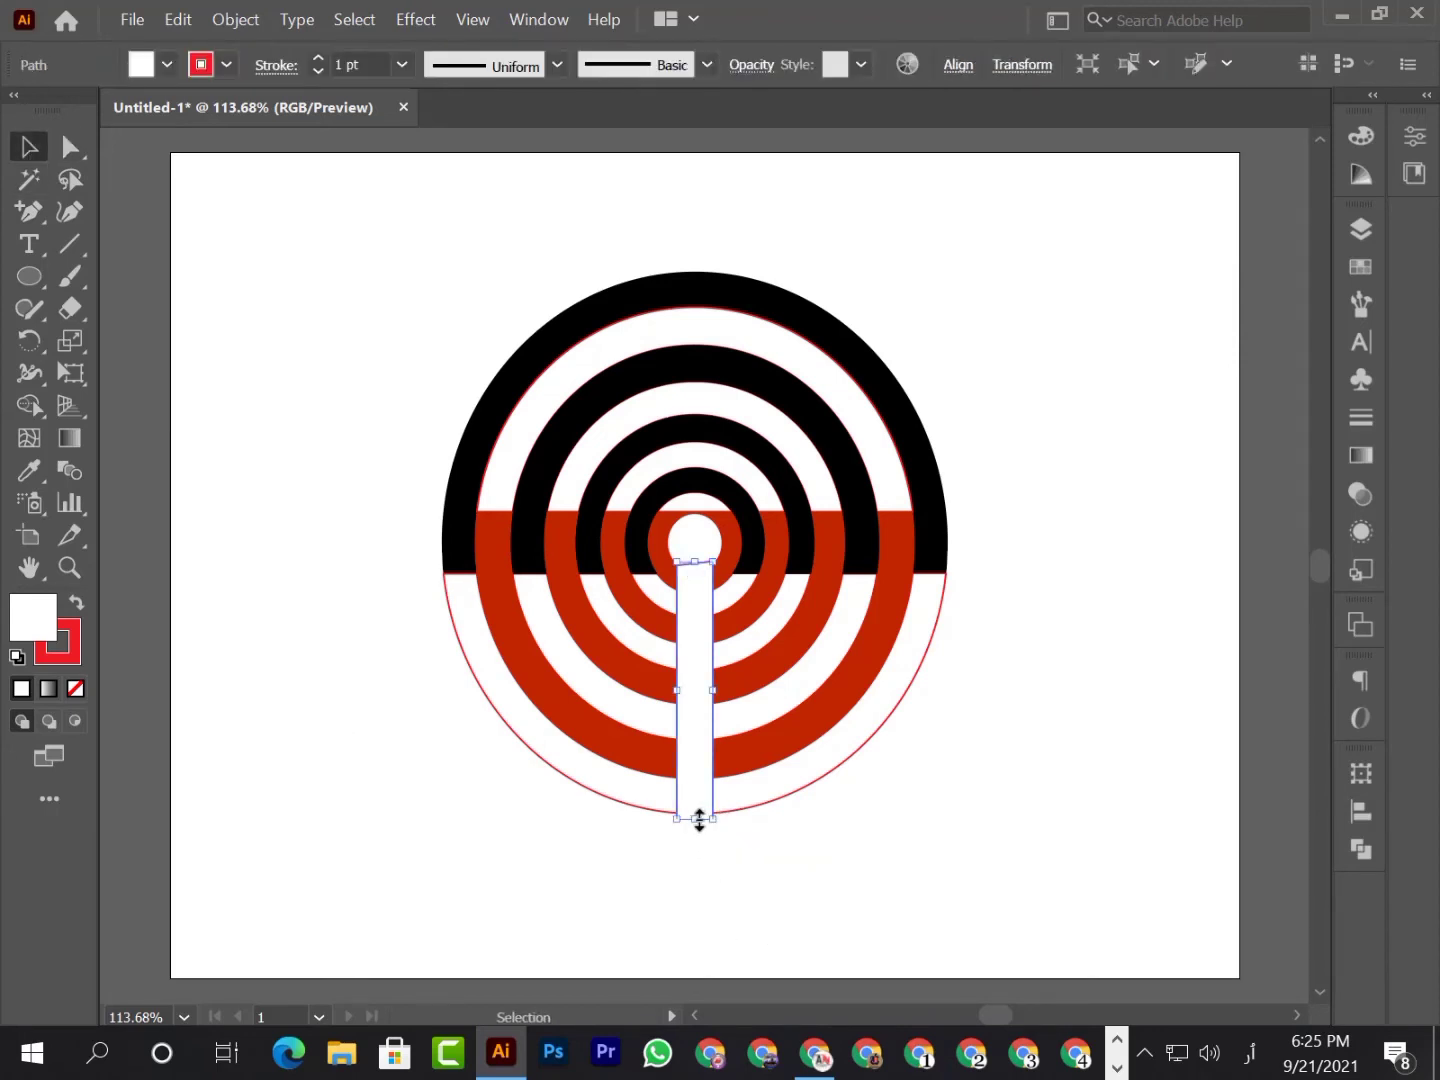
{"action": "left_click_drag", "start_coordinate": [699, 820], "coordinate": [697, 814]}
{"action": "left_click", "coordinate": [900, 825]}
{"action": "left_click", "coordinate": [694, 805]}
{"action": "left_click", "coordinate": [755, 852]}
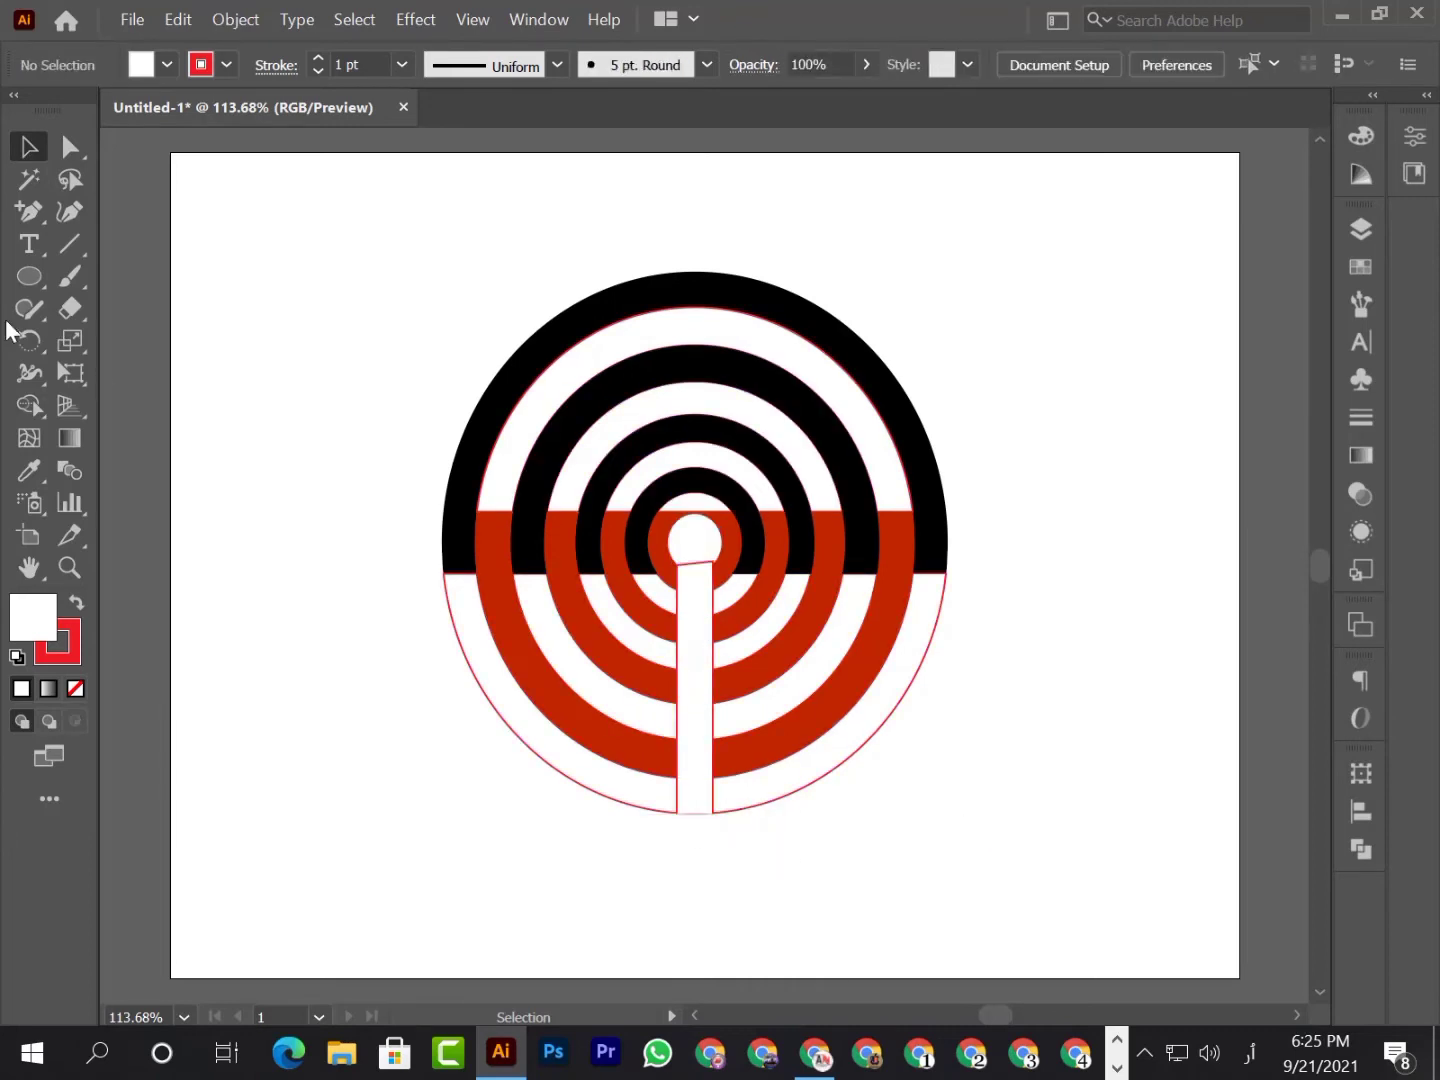
Step: Remove the white strip's slanted top edge by adding an anchor point at its middle and deleting it
{"action": "left_click", "coordinate": [30, 212]}
{"action": "left_click", "coordinate": [695, 564]}
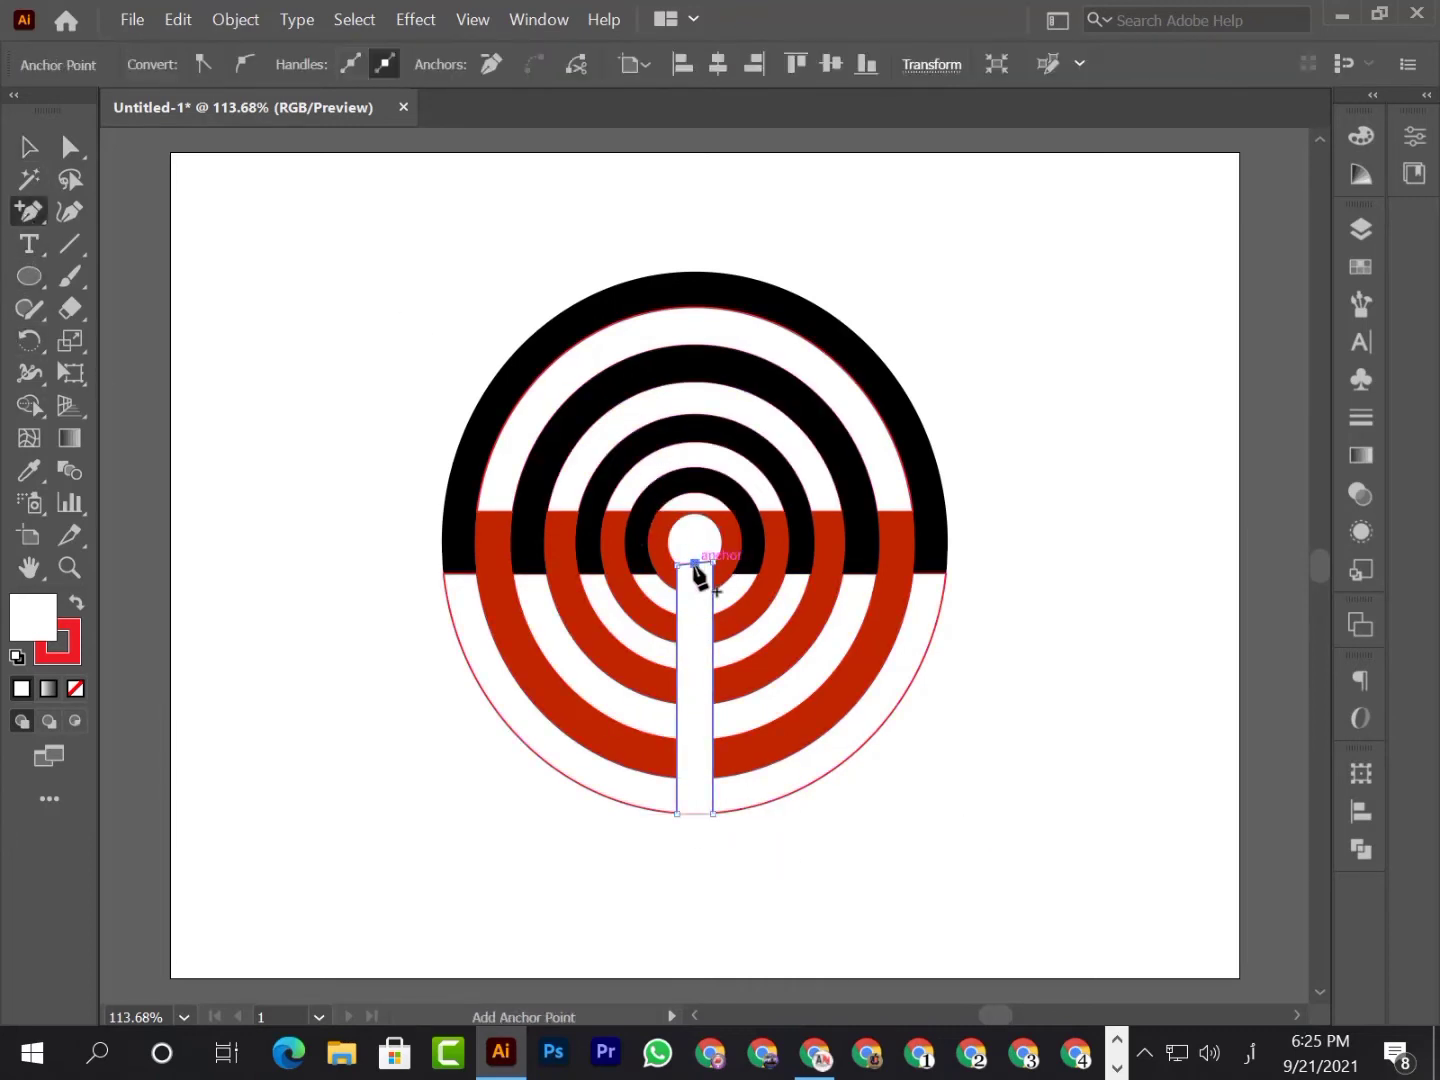
{"action": "left_click", "coordinate": [29, 147]}
{"action": "left_click", "coordinate": [70, 148]}
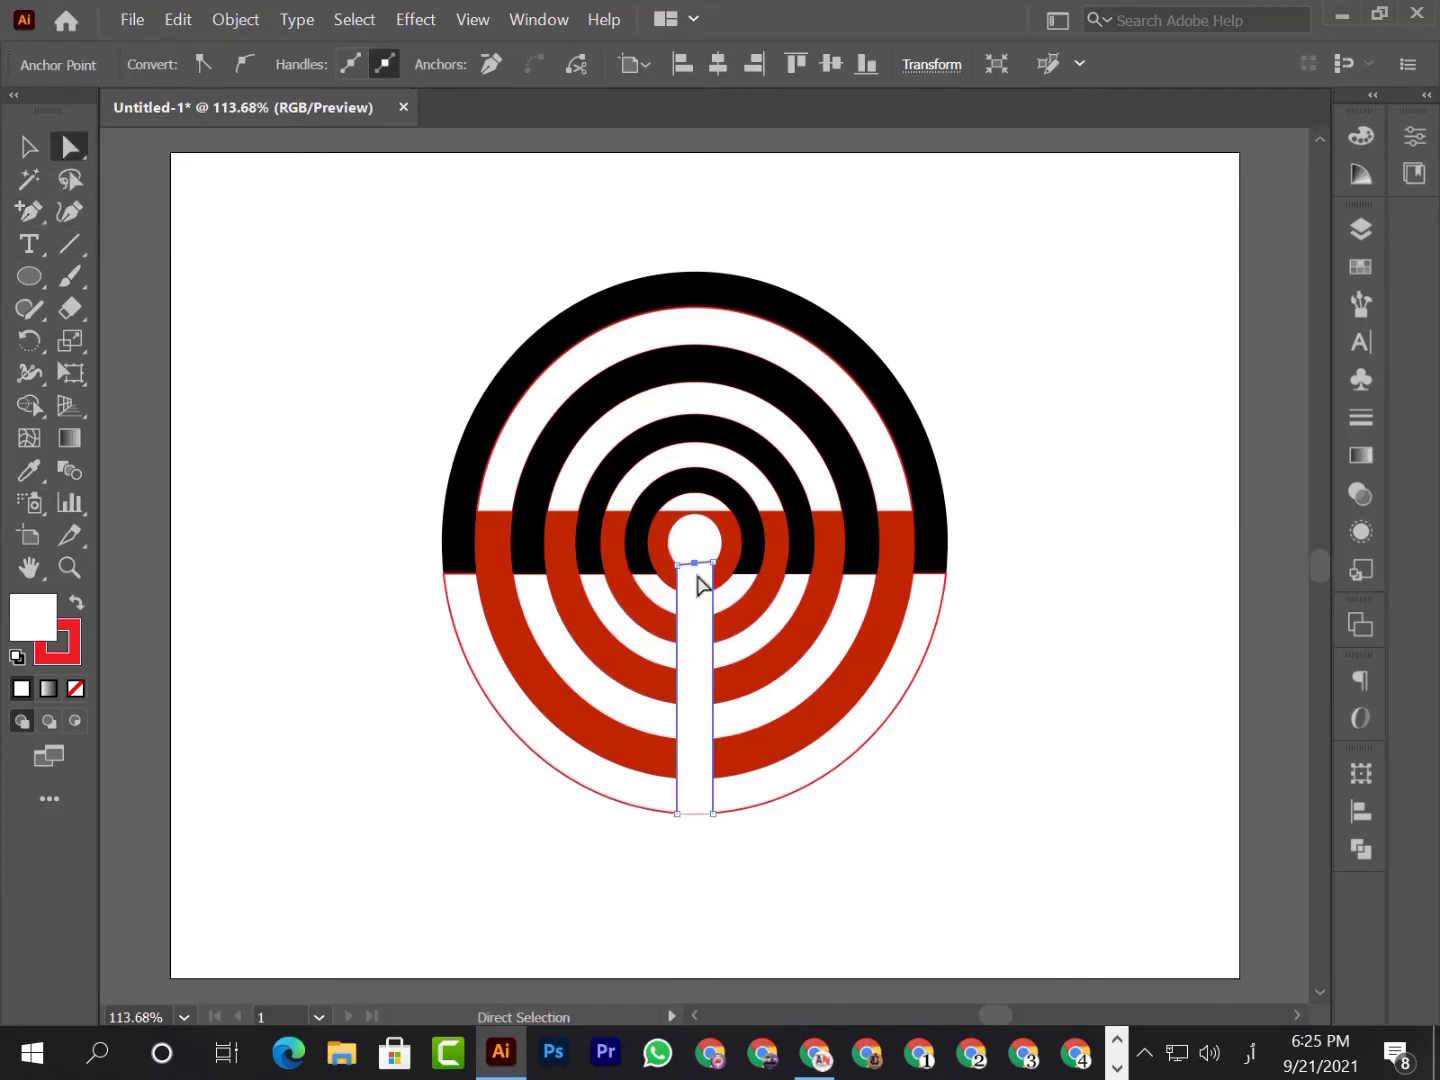
{"action": "left_click", "coordinate": [697, 565]}
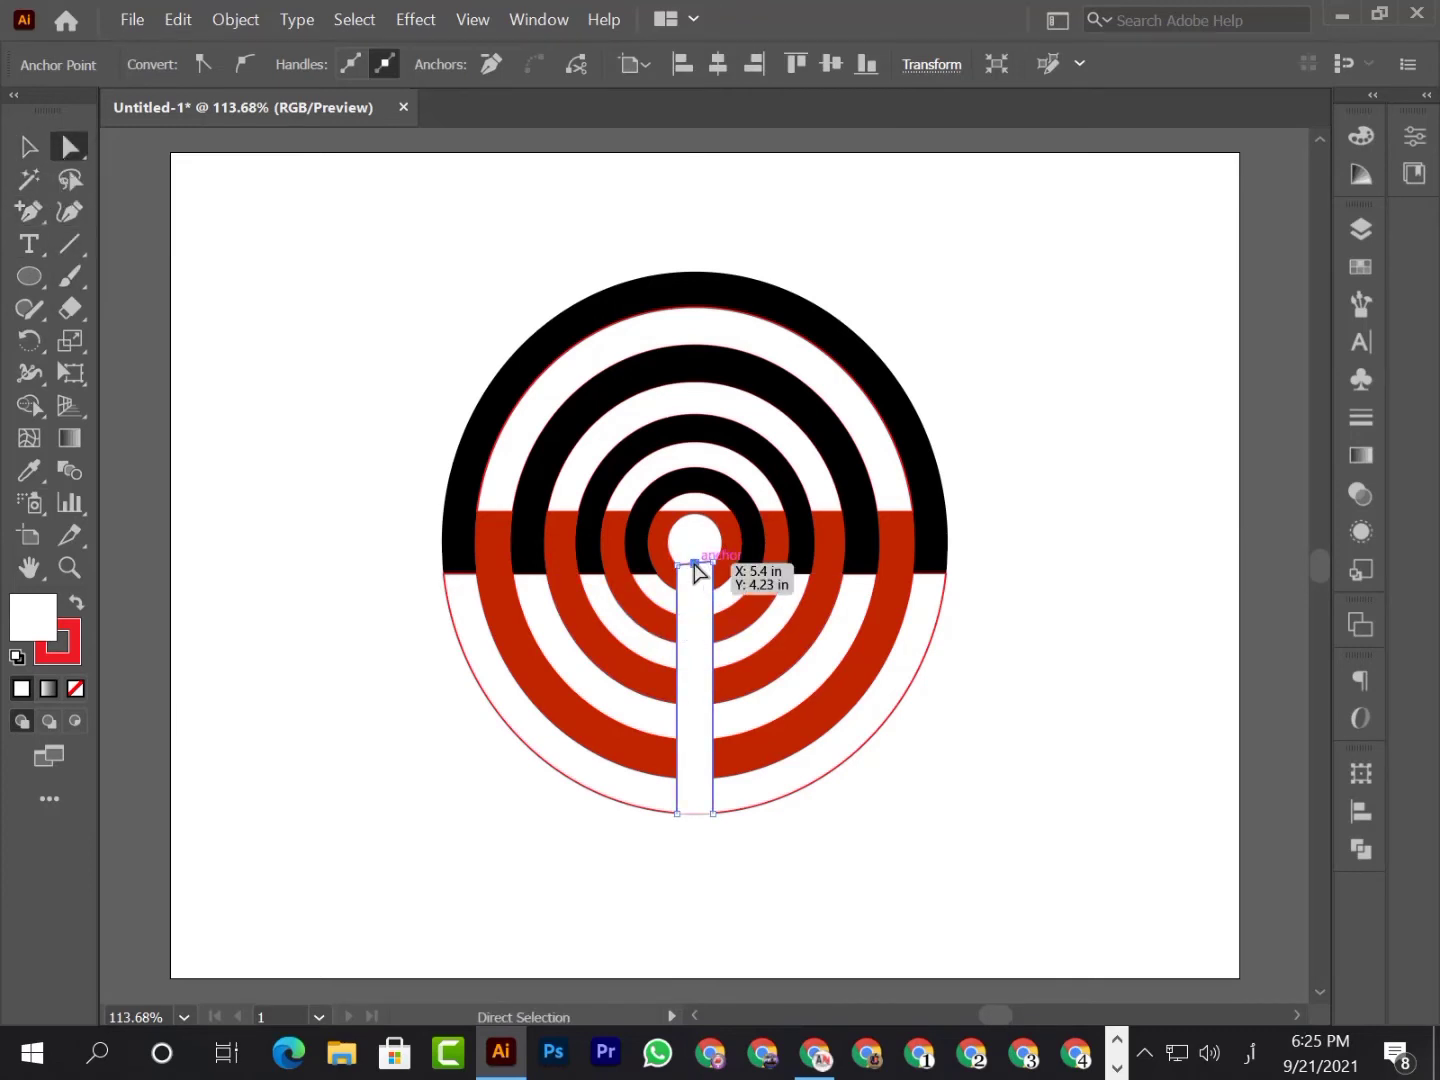
{"action": "key", "text": "Delete"}
Step: With the Pen tool, rejoin the strip's upper ends with a curve following the innermost circle's lower edge, and deselect the artwork
{"action": "left_click_drag", "start_coordinate": [28, 212], "coordinate": [111, 211]}
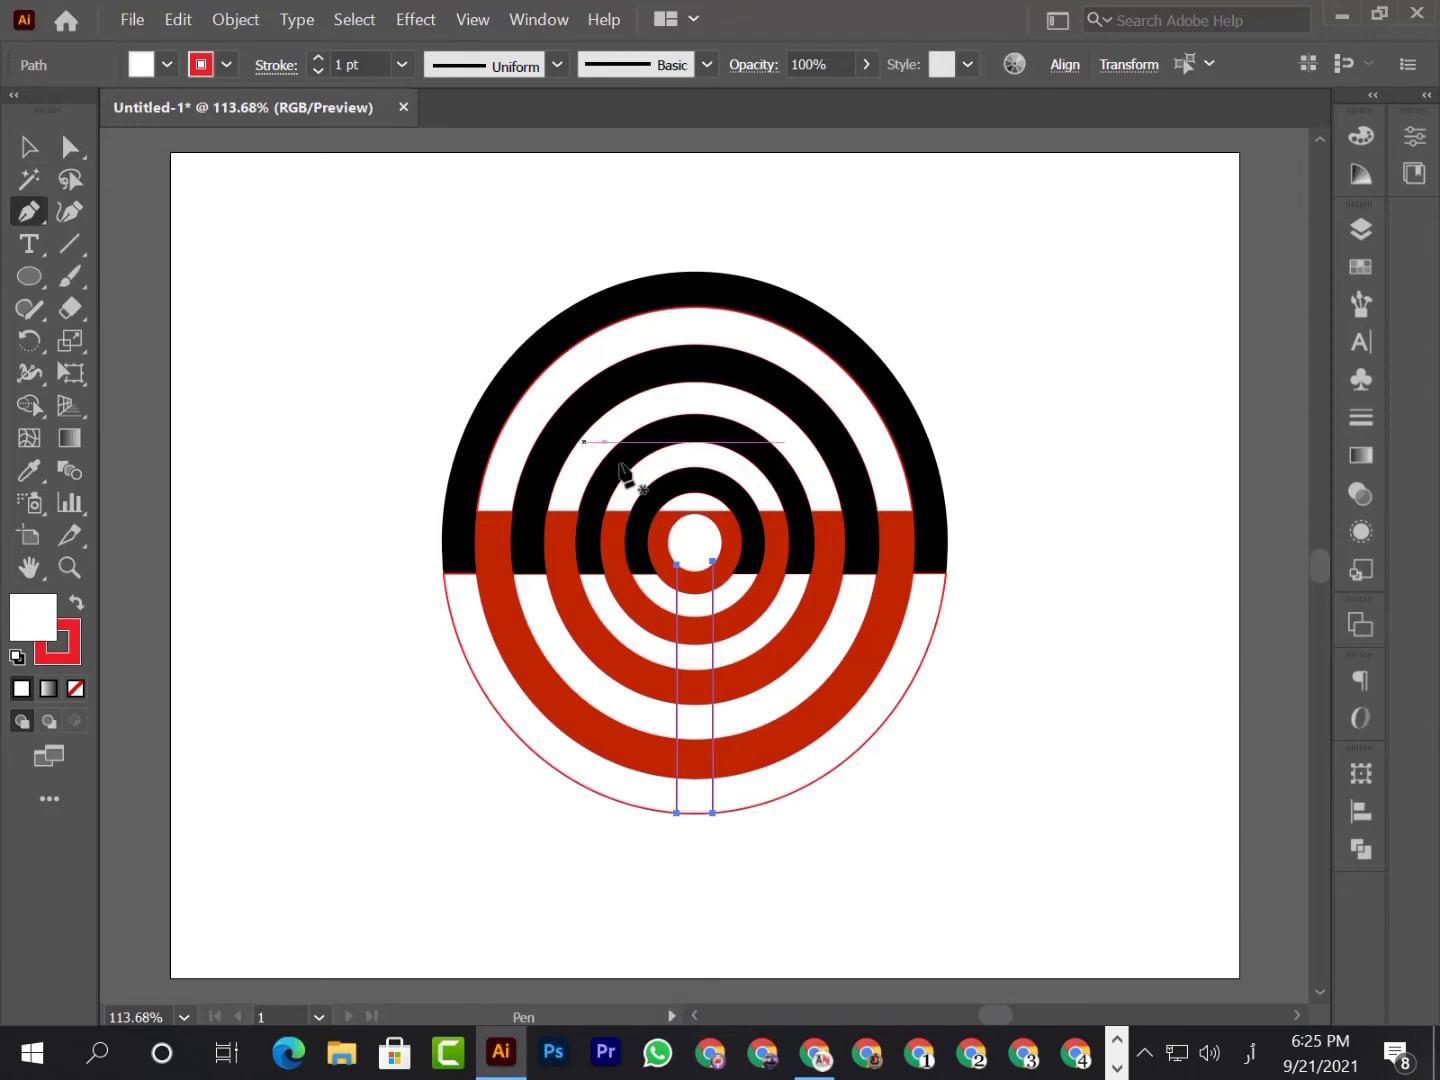
{"action": "left_click", "coordinate": [713, 563]}
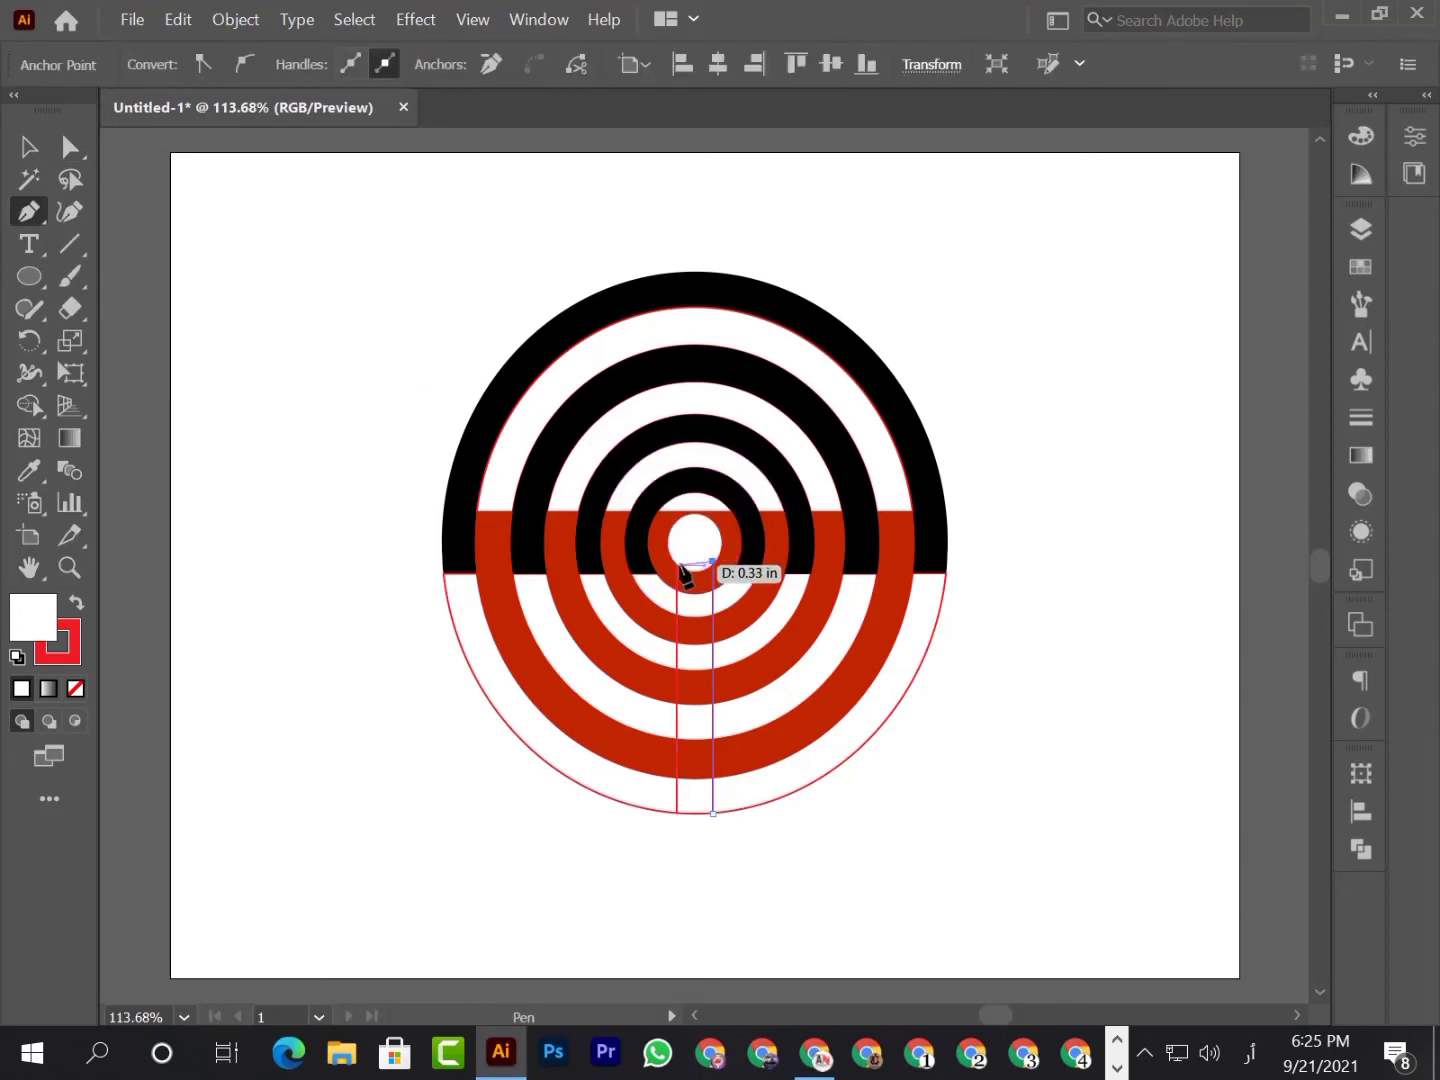
{"action": "left_click", "coordinate": [679, 566]}
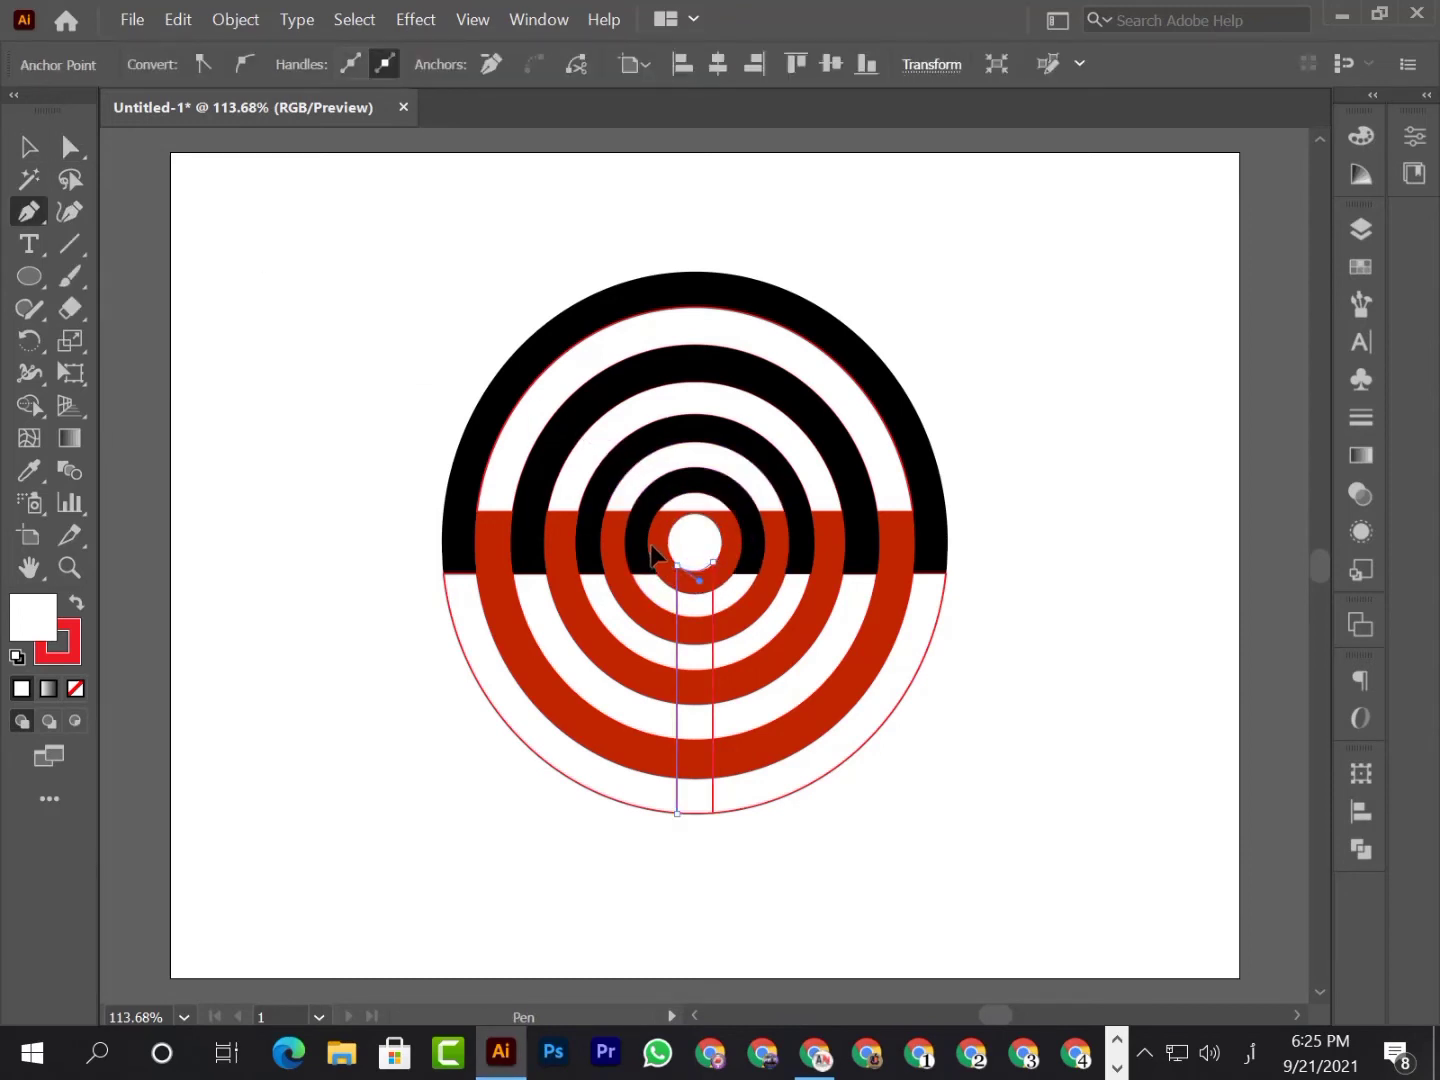
{"action": "left_click_drag", "start_coordinate": [652, 556], "coordinate": [660, 555]}
{"action": "key", "text": "v"}
{"action": "left_click", "coordinate": [1068, 803]}
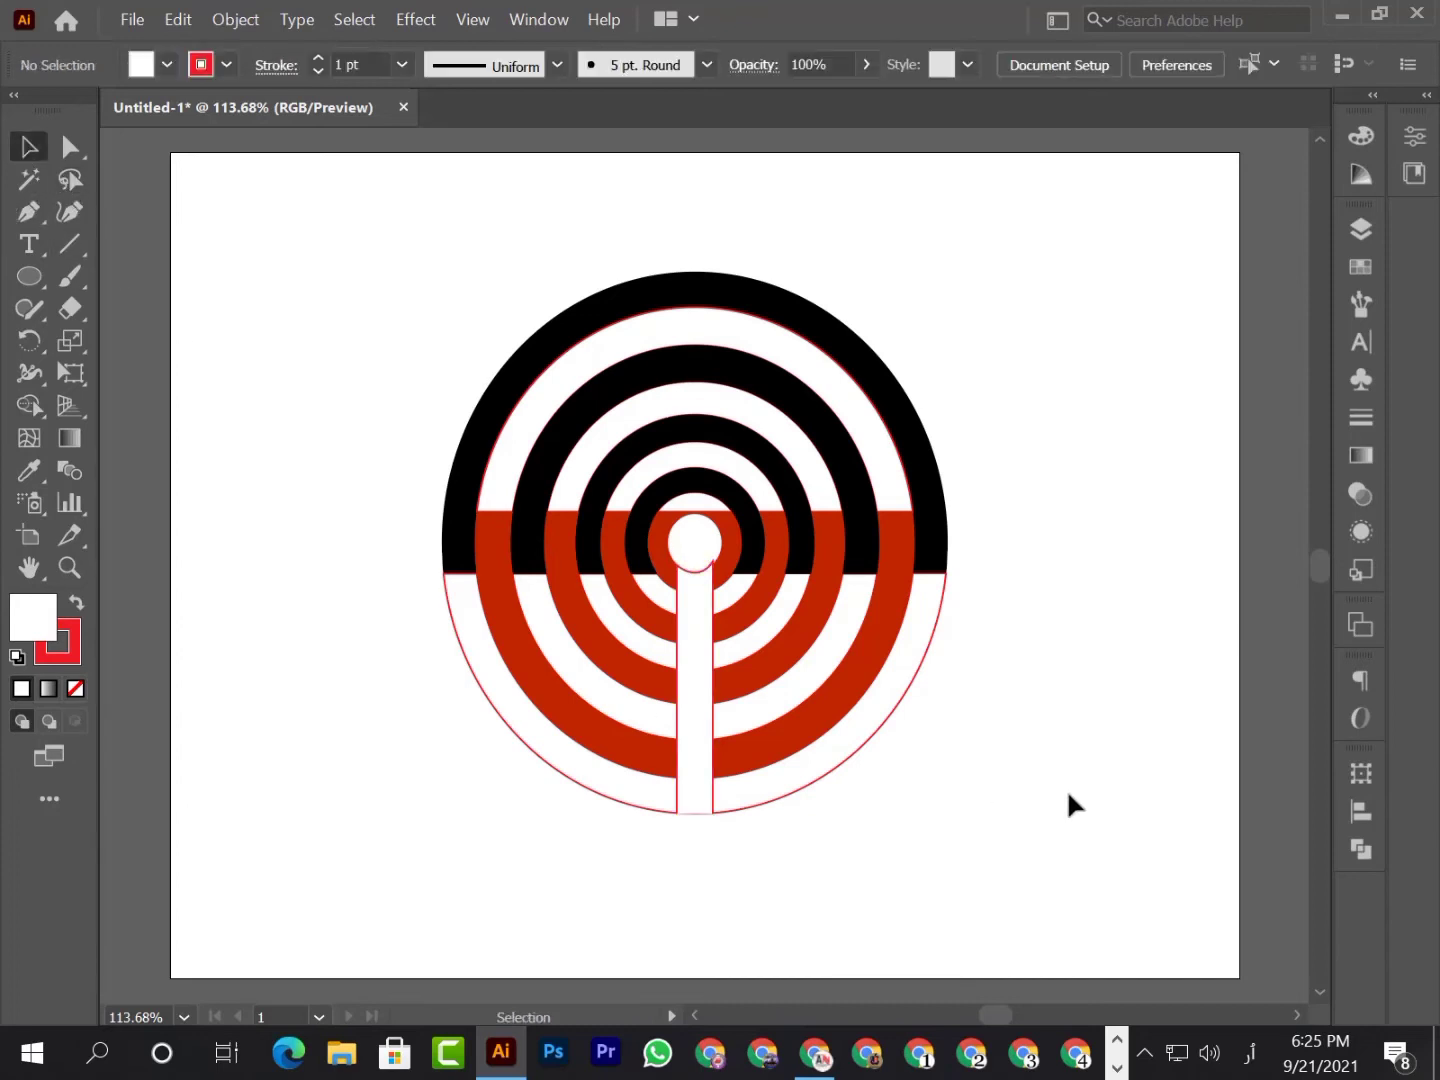
{"action": "left_click", "coordinate": [704, 590]}
{"action": "left_click", "coordinate": [1083, 844]}
Step: Save the document as "Electronics Logo design" in the Electronics Logo folder, in Adobe Illustrator format with version Illustrator 2020
{"action": "key", "text": "ctrl+s"}
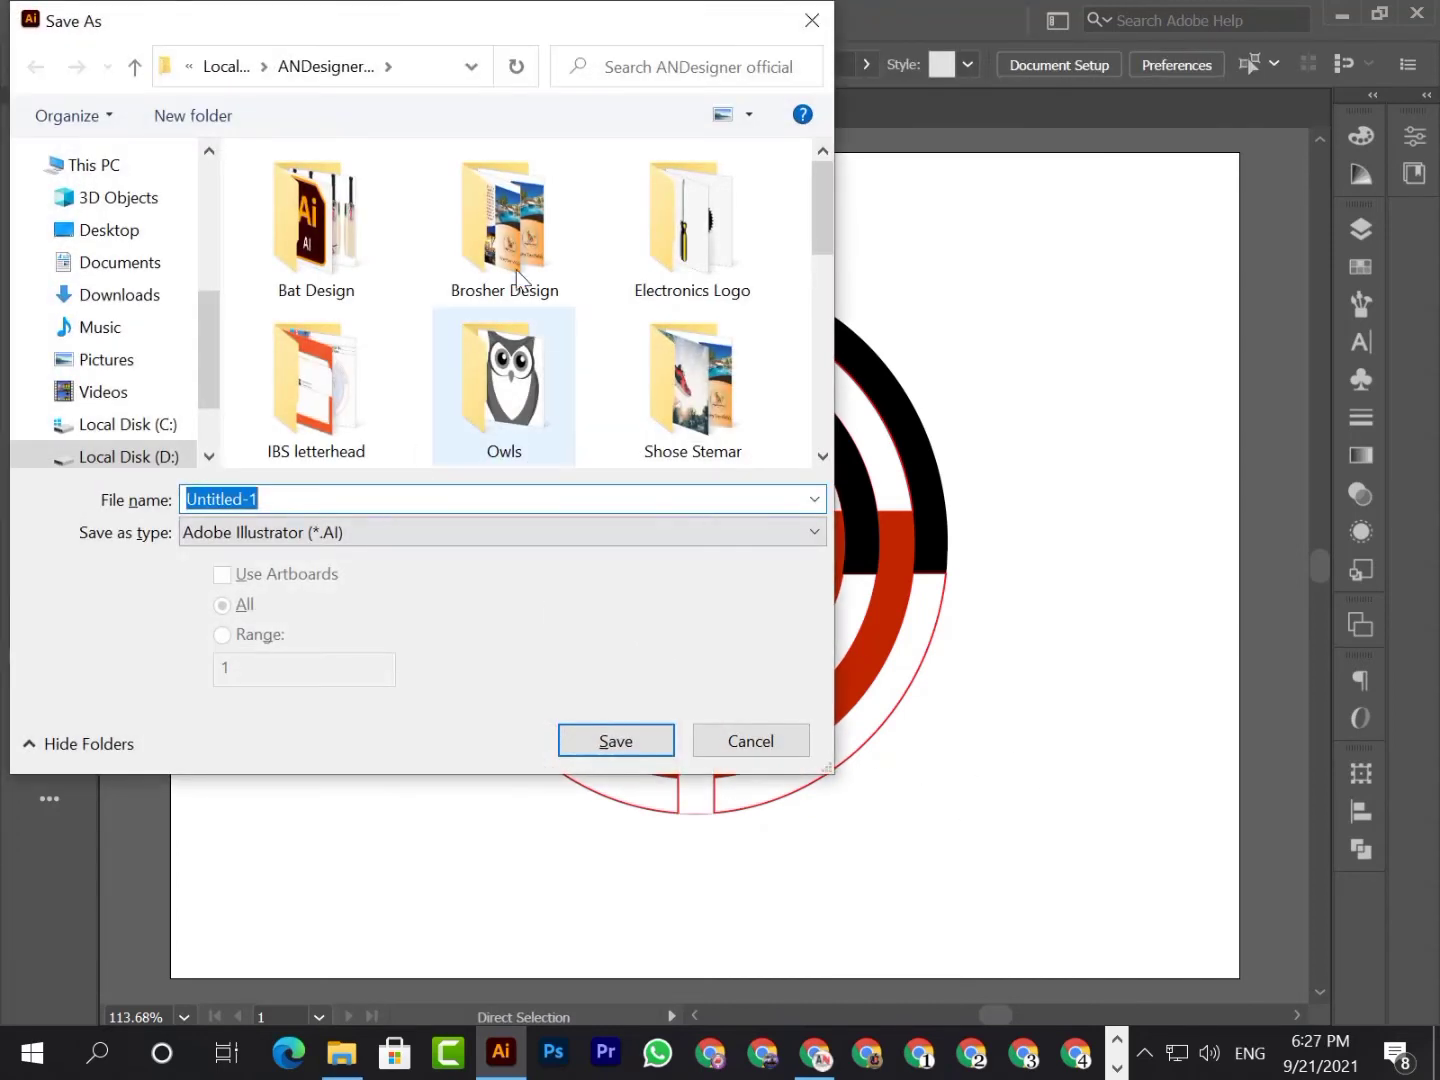
{"action": "double_click", "coordinate": [645, 246]}
{"action": "double_click", "coordinate": [298, 507]}
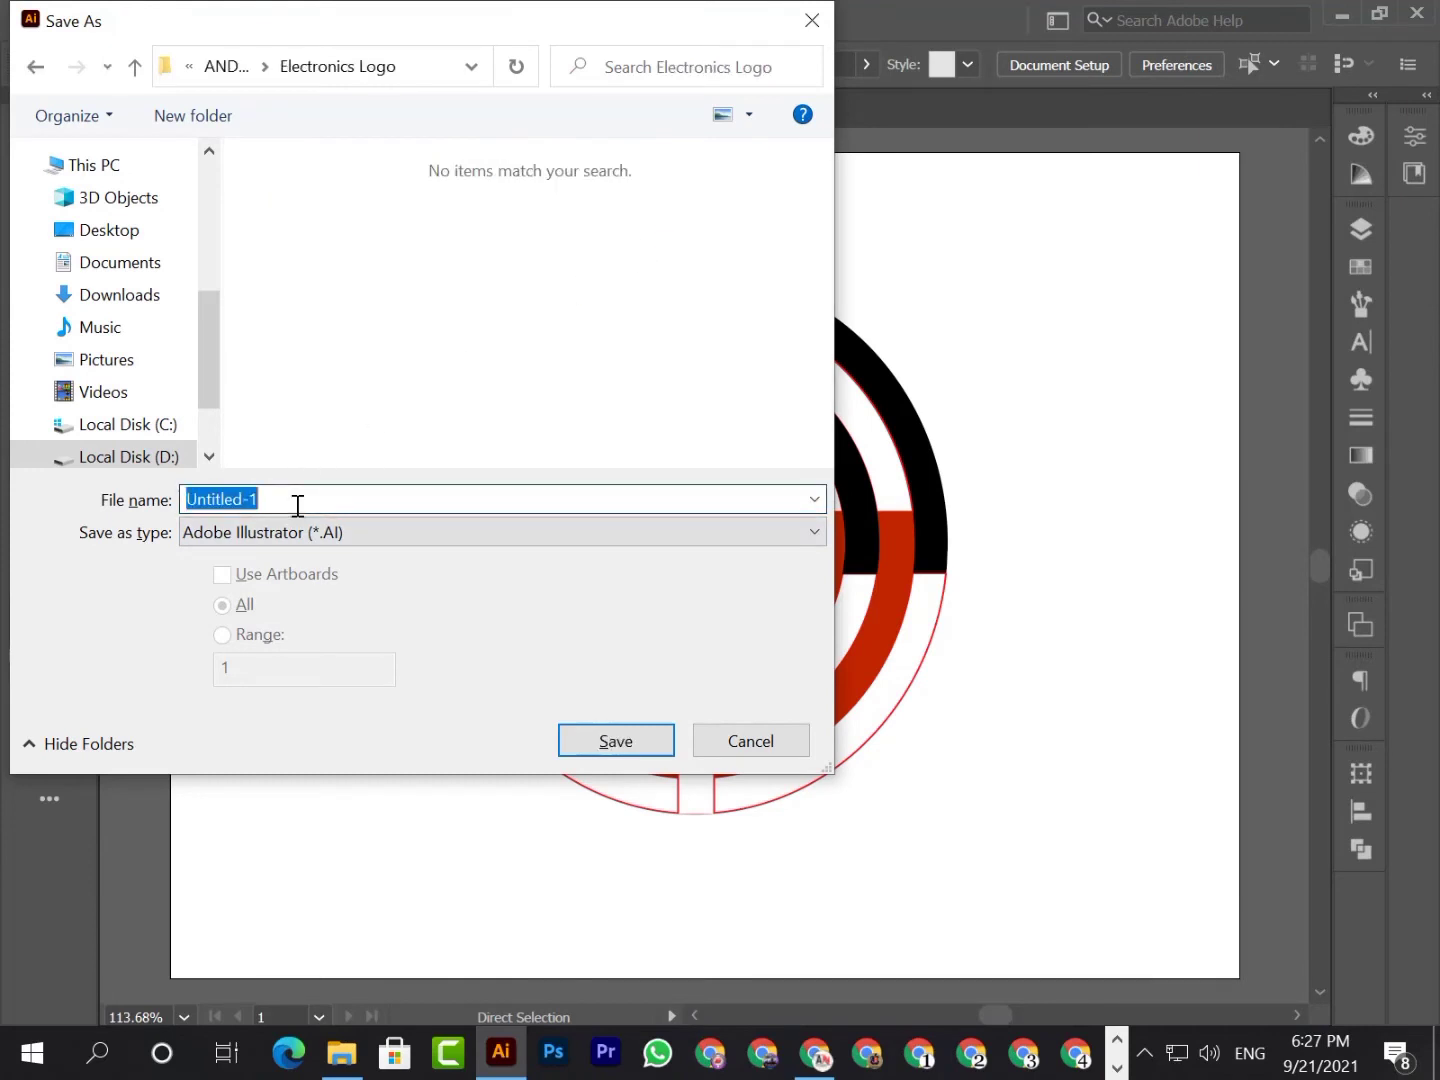
{"action": "type", "text": "Electronics Logo"}
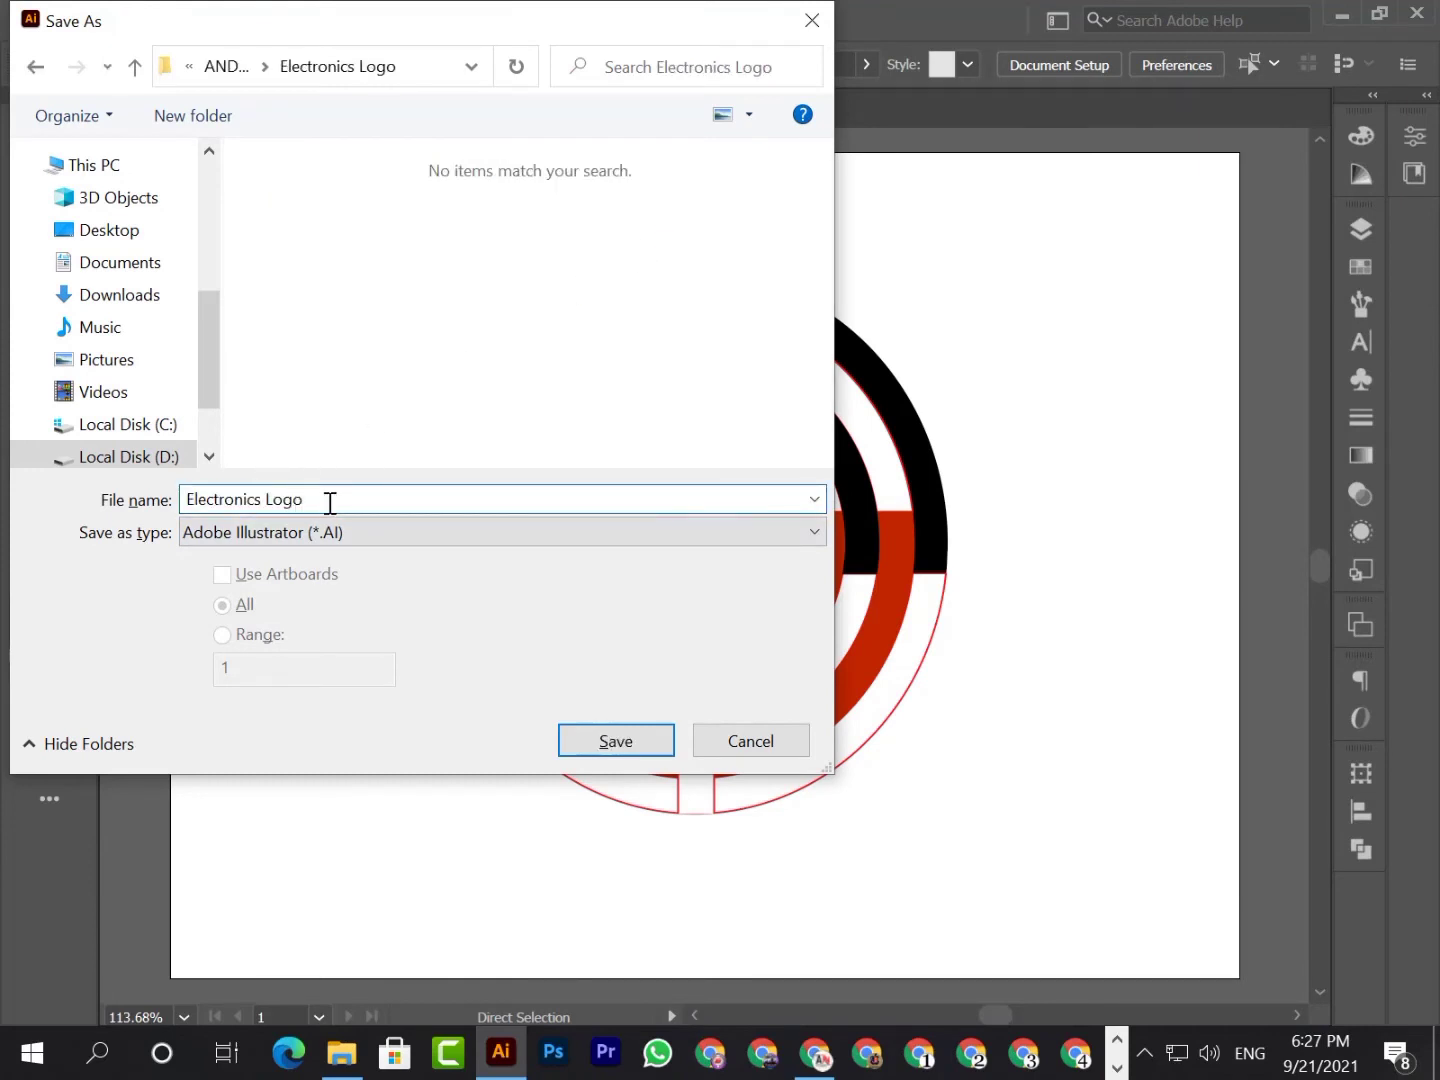
{"action": "type", "text": "desi"}
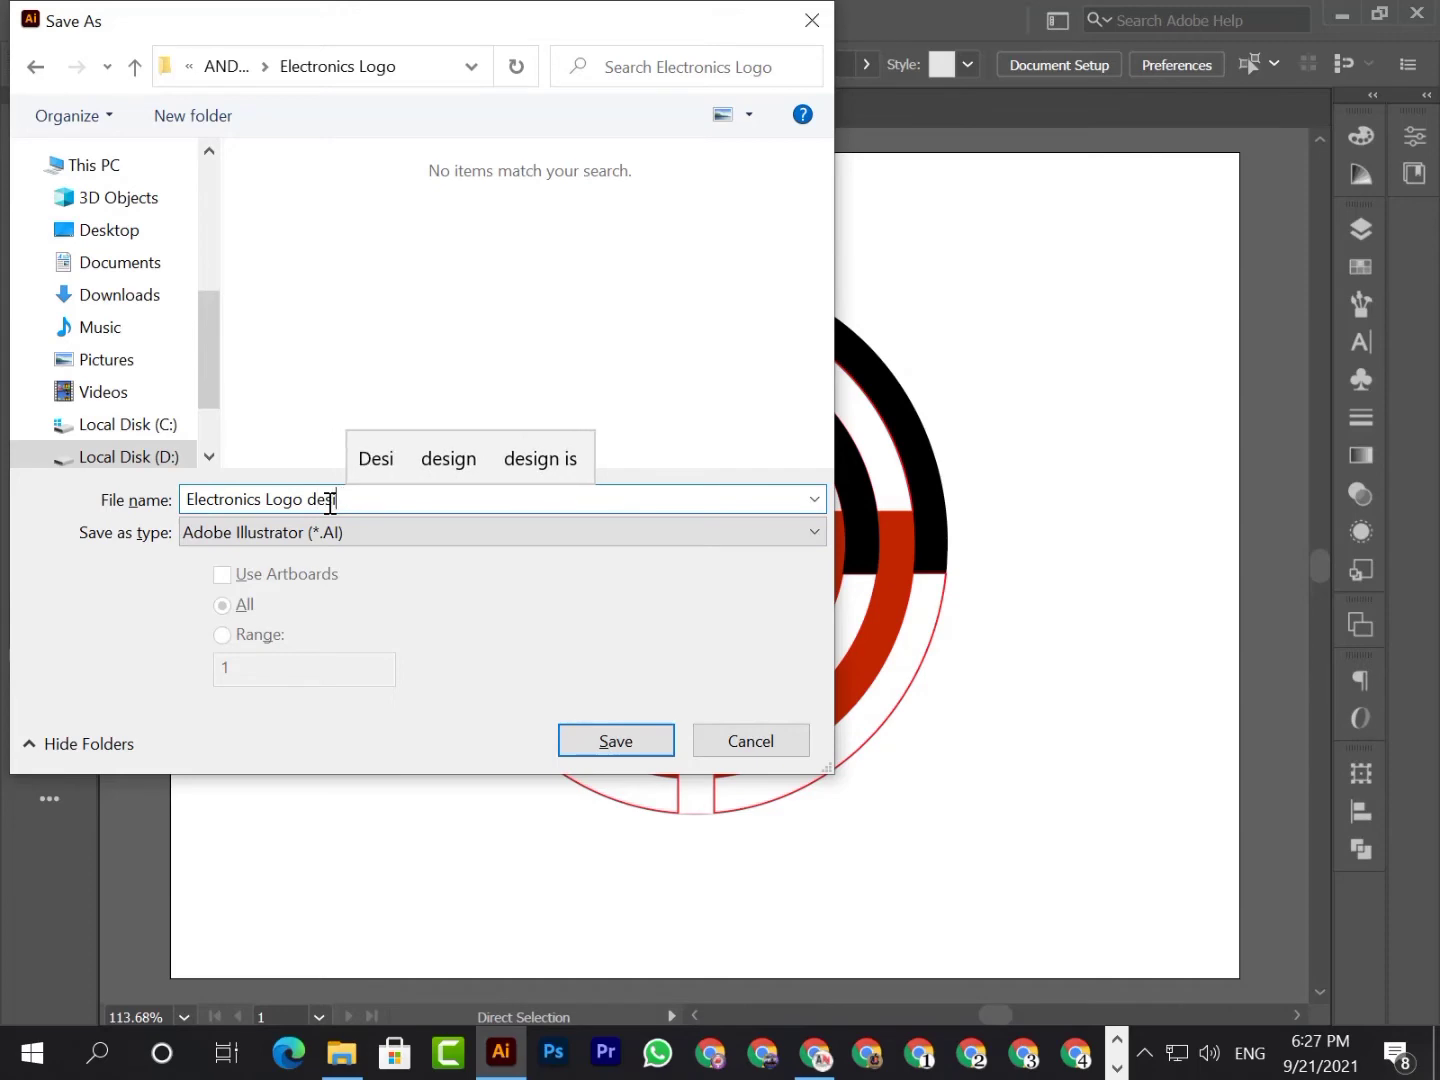
{"action": "type", "text": "gn"}
{"action": "left_click", "coordinate": [656, 745]}
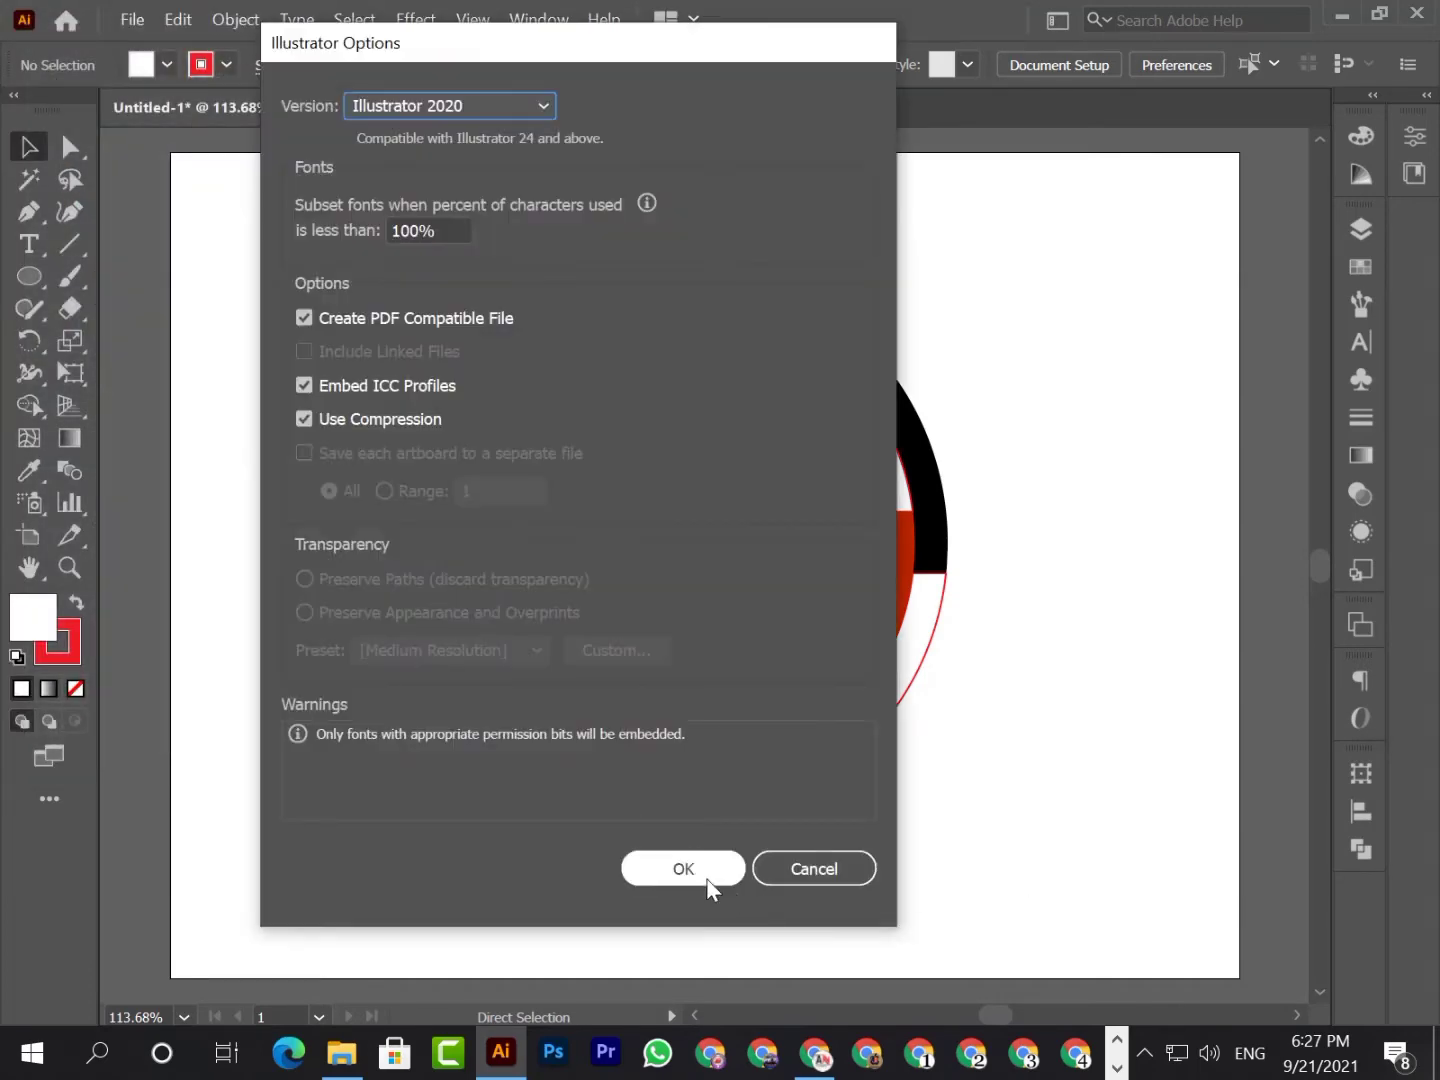
{"action": "left_click", "coordinate": [700, 869]}
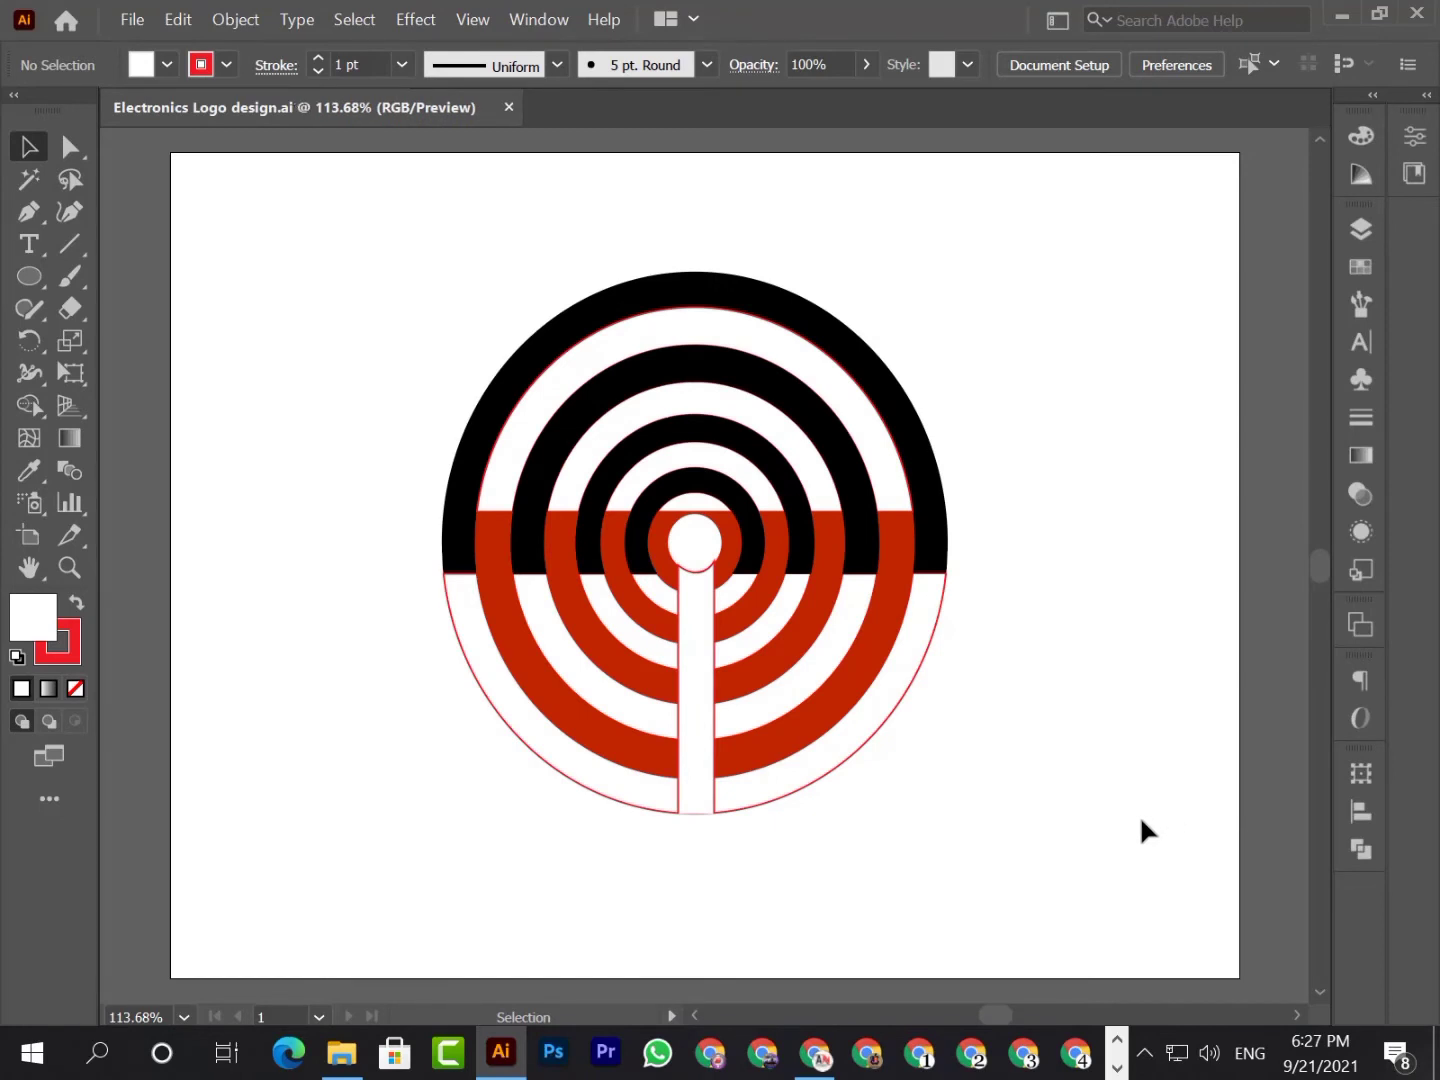
Step: Place the screwdriver image Untitled-1 from the Electronics Logo folder onto the Illustrator artwork
{"action": "left_click", "coordinate": [341, 1052]}
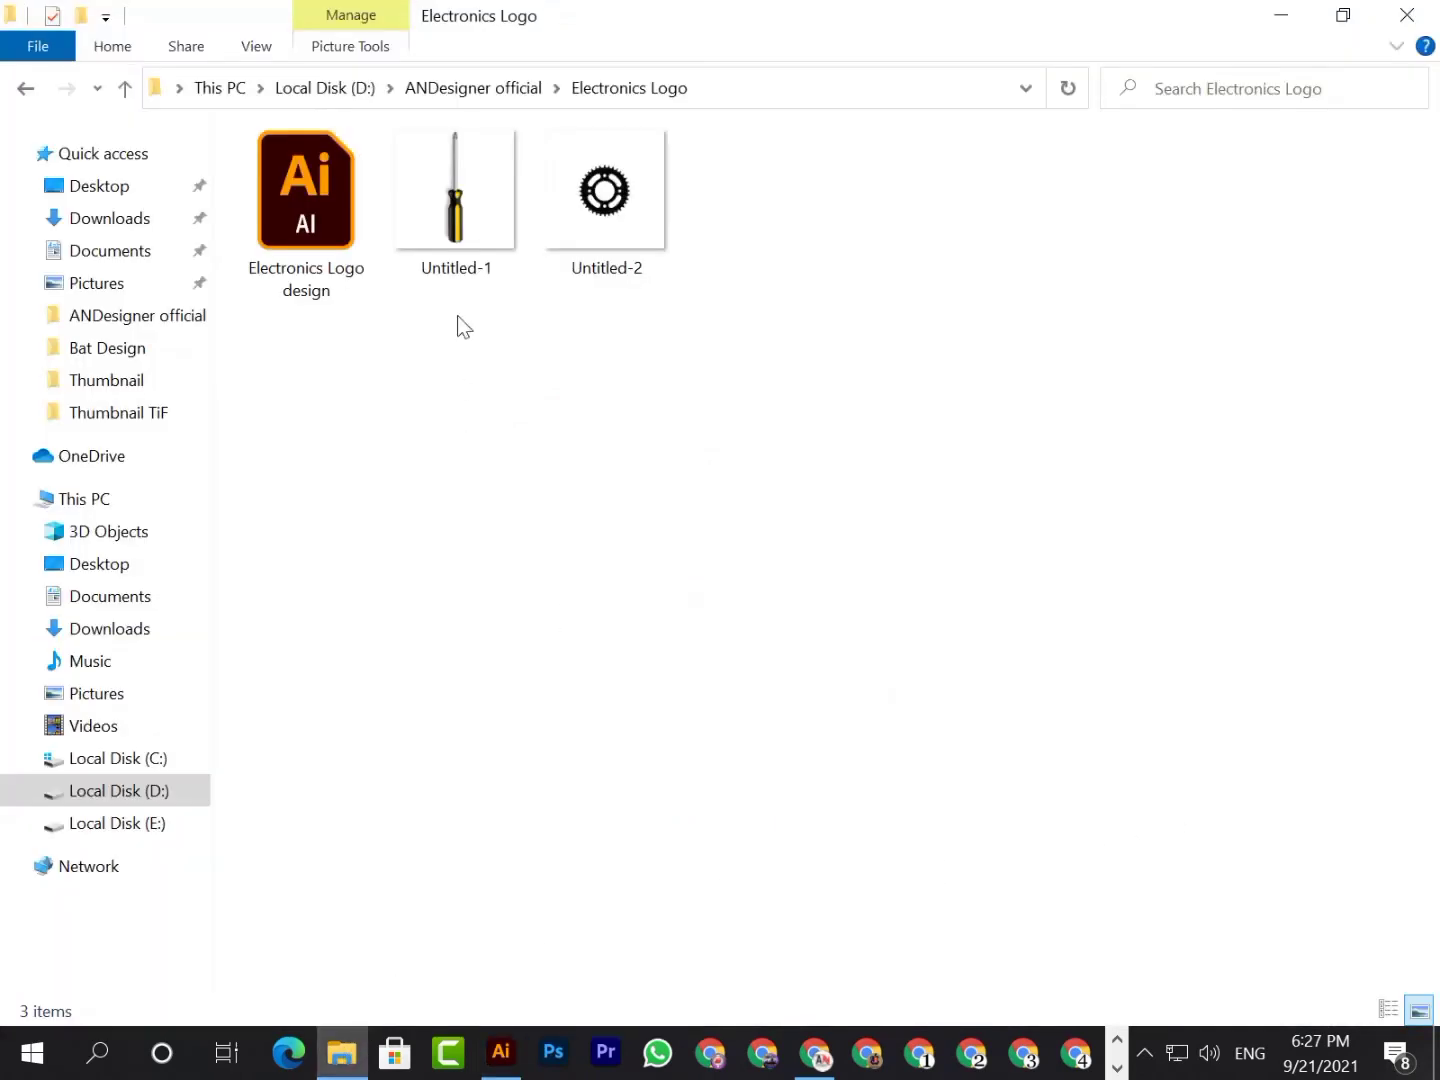
{"action": "left_click_drag", "start_coordinate": [445, 194], "coordinate": [685, 722]}
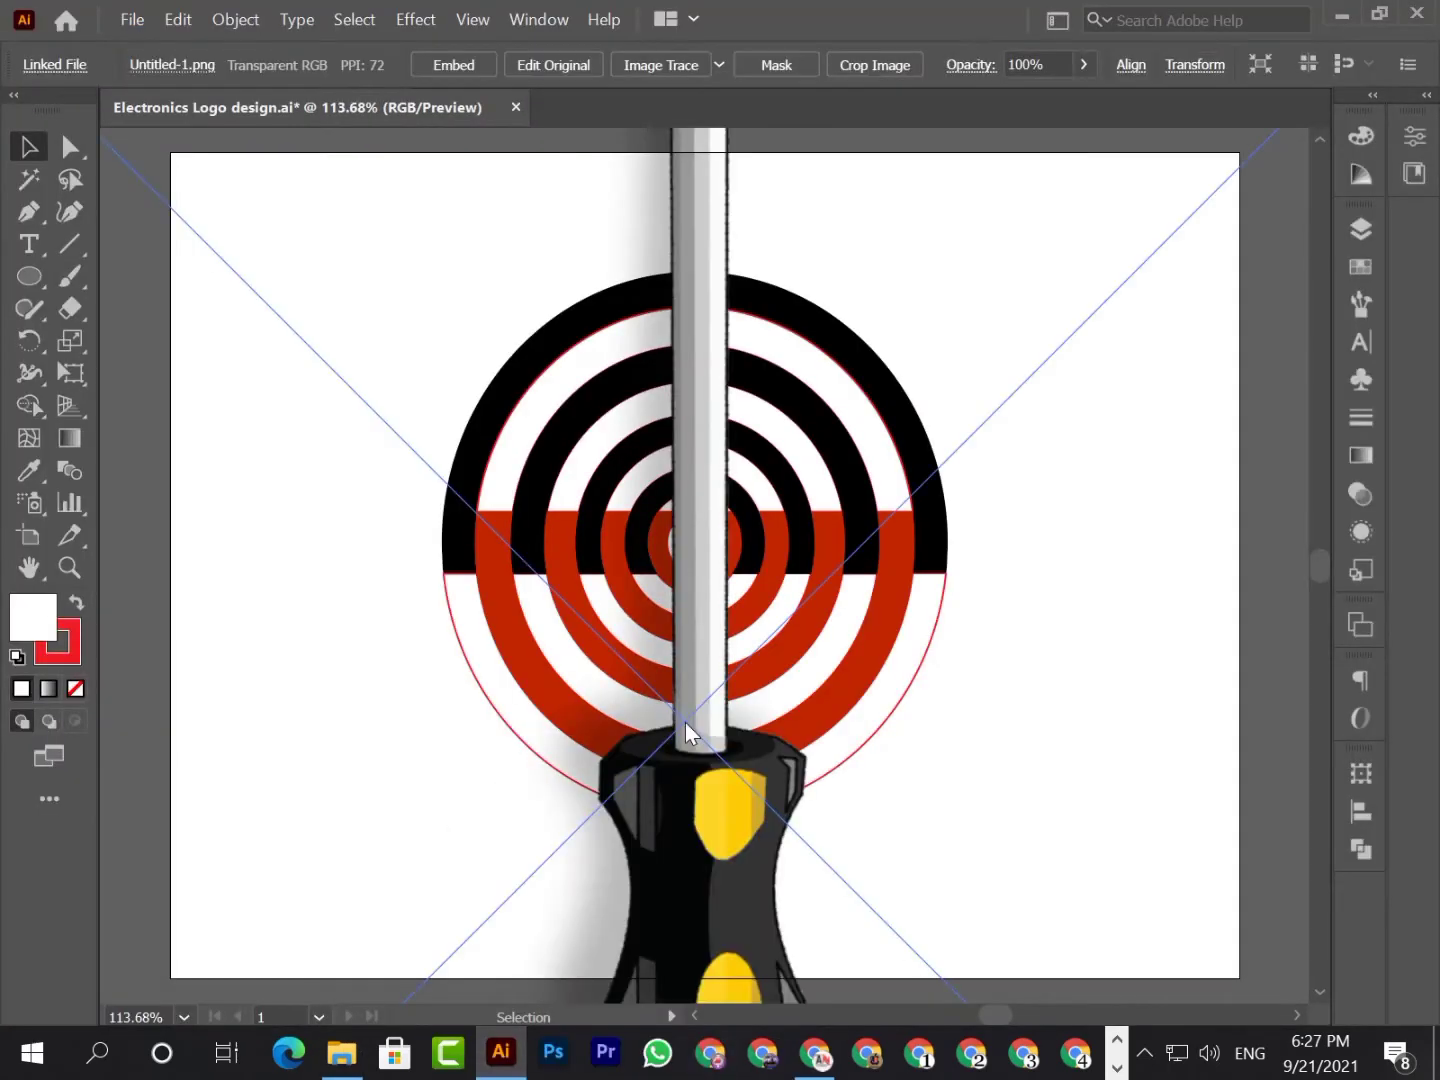
Step: Scale the screwdriver image down proportionally about its center until the whole tool fits between the rings' center and the artboard's lower edge
{"action": "scroll", "coordinate": [727, 747], "scroll_direction": "down", "scroll_amount": 1}
{"action": "scroll", "coordinate": [727, 747], "scroll_direction": "down", "scroll_amount": 10}
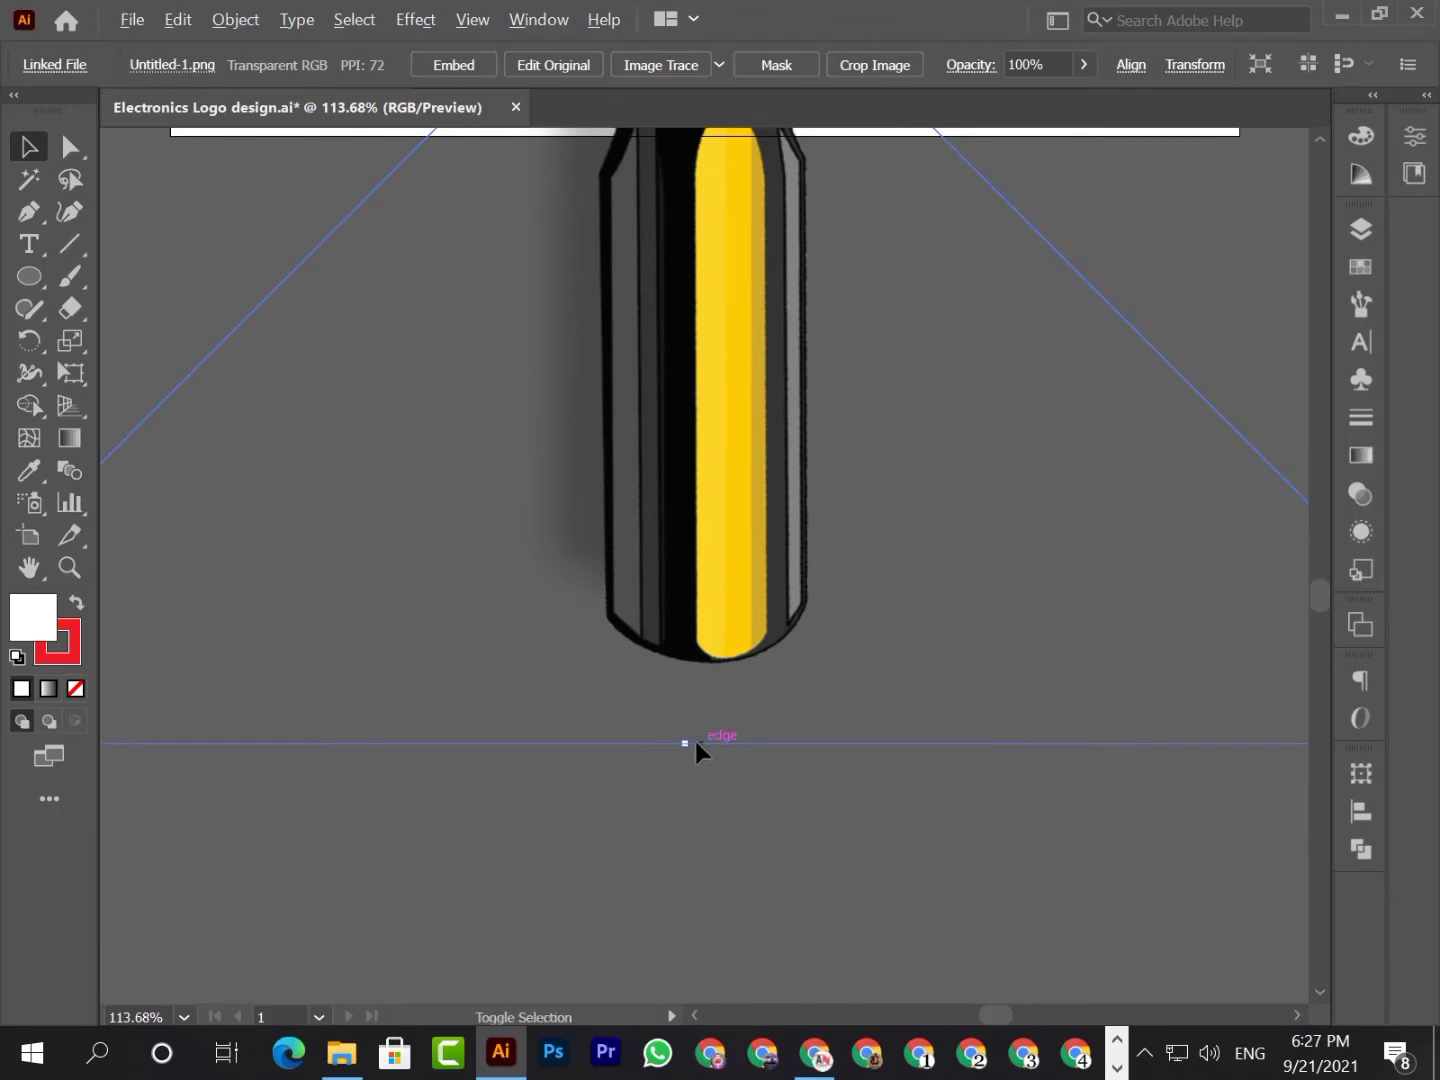
{"action": "left_click_drag", "start_coordinate": [688, 745], "coordinate": [700, 245]}
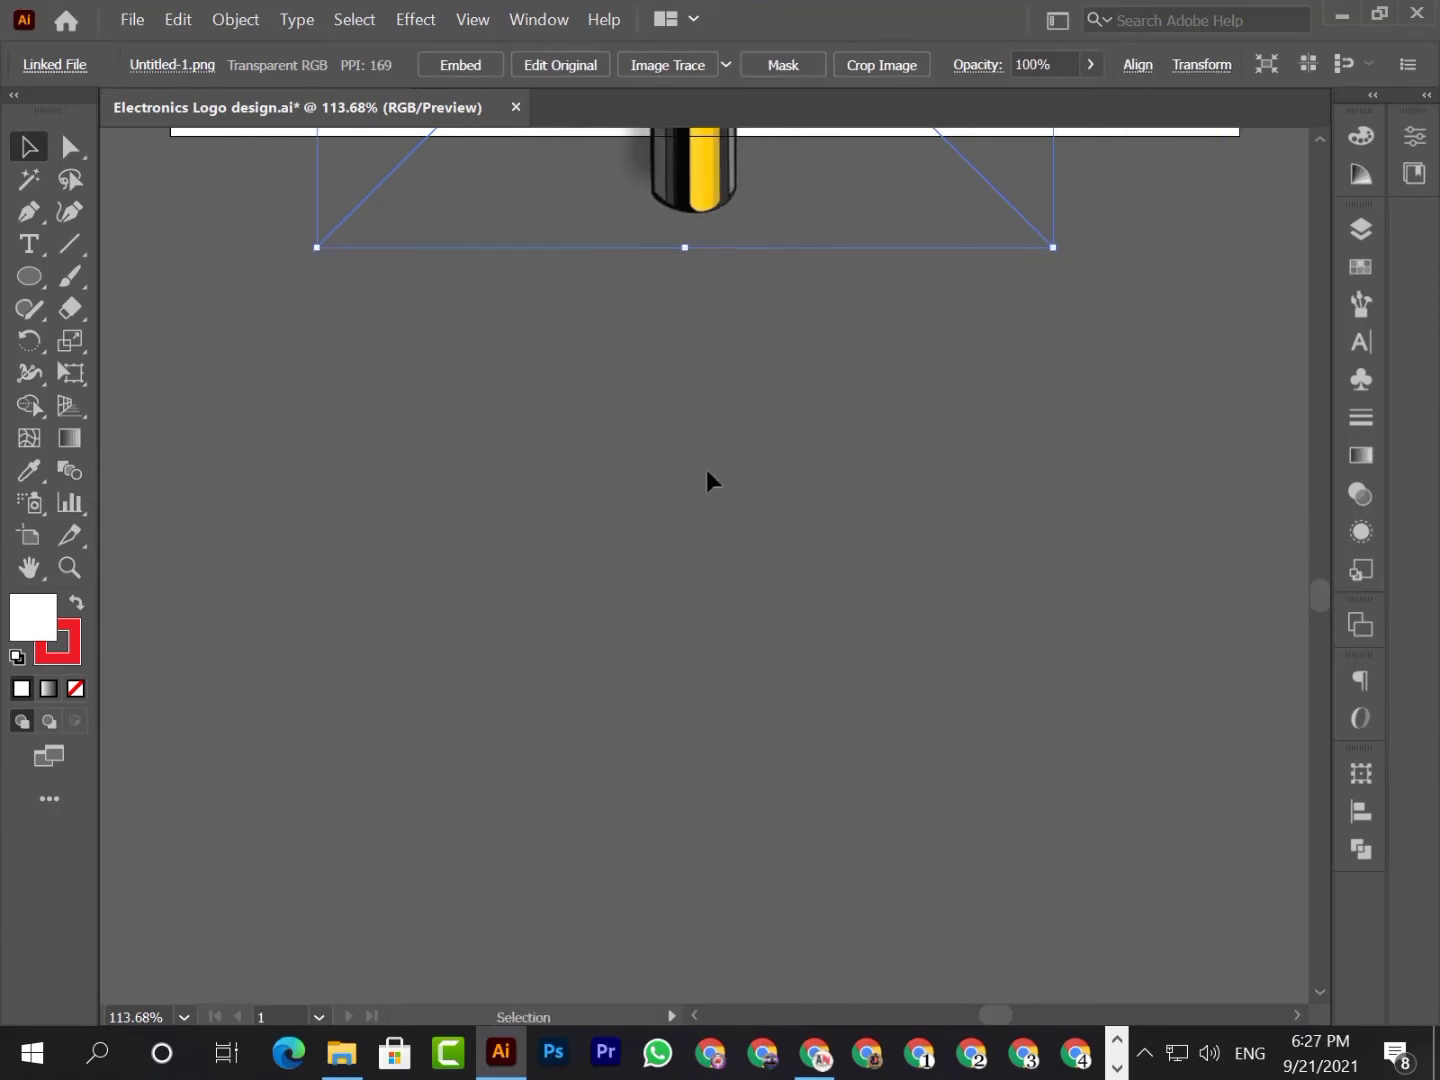
{"action": "scroll", "coordinate": [751, 737], "scroll_direction": "up", "scroll_amount": 5}
{"action": "scroll", "coordinate": [751, 739], "scroll_direction": "up", "scroll_amount": 2}
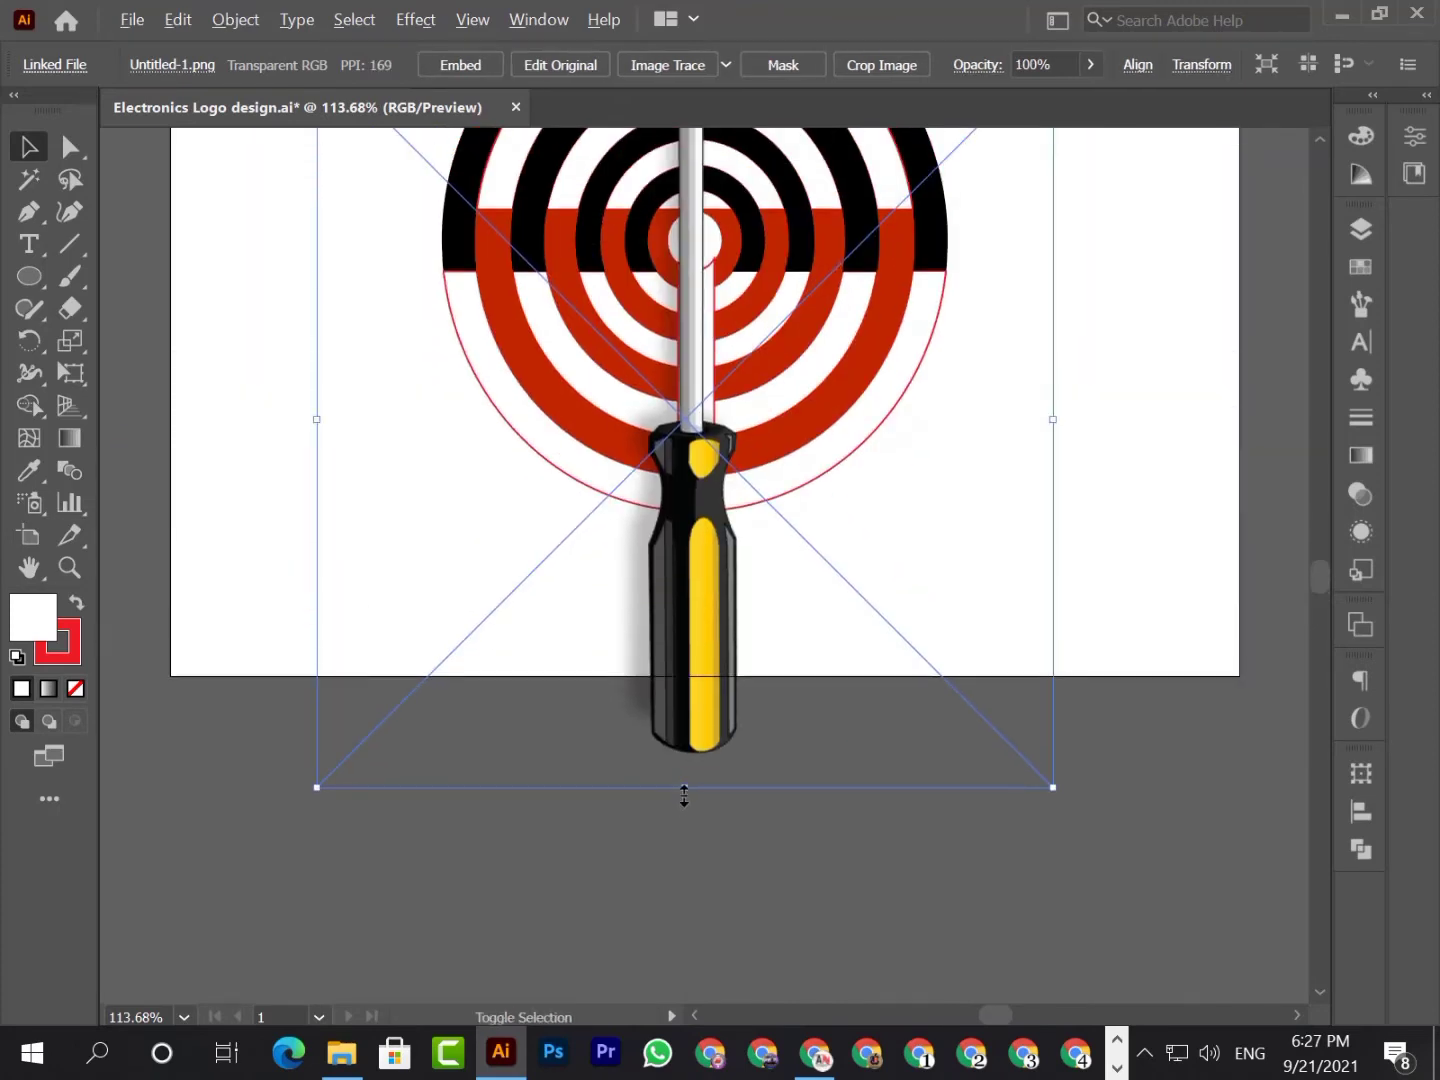
{"action": "left_click_drag", "start_coordinate": [684, 795], "coordinate": [678, 645]}
{"action": "left_click", "coordinate": [677, 652]}
{"action": "scroll", "coordinate": [751, 746], "scroll_direction": "up", "scroll_amount": 2}
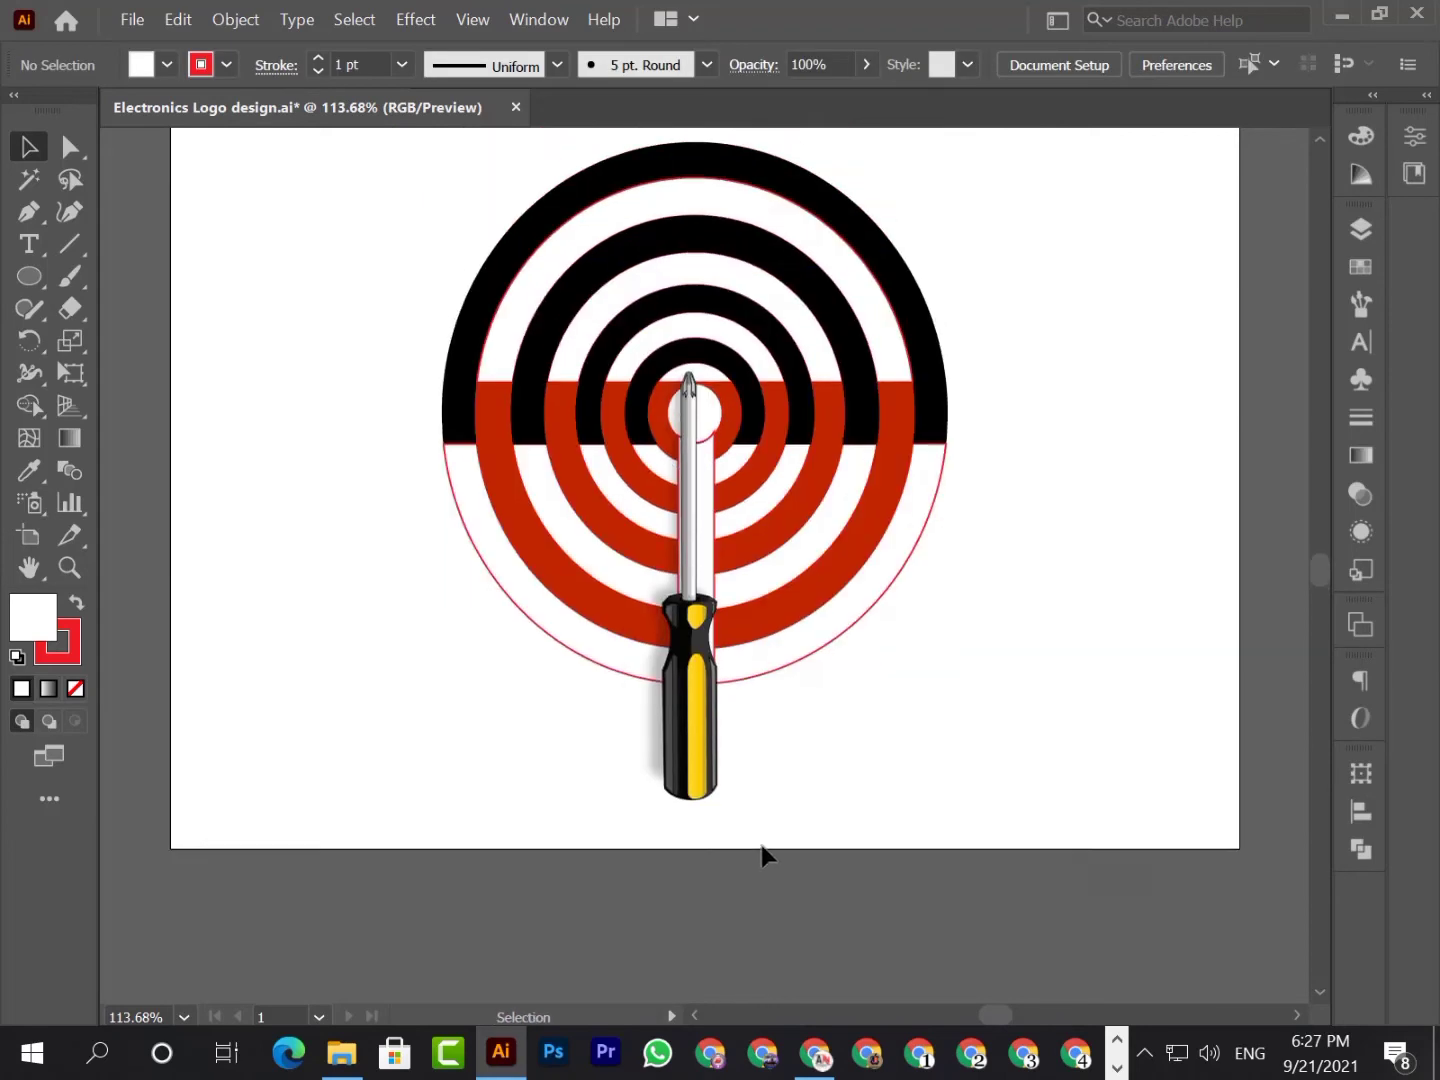
{"action": "scroll", "coordinate": [762, 855], "scroll_direction": "up", "scroll_amount": 1}
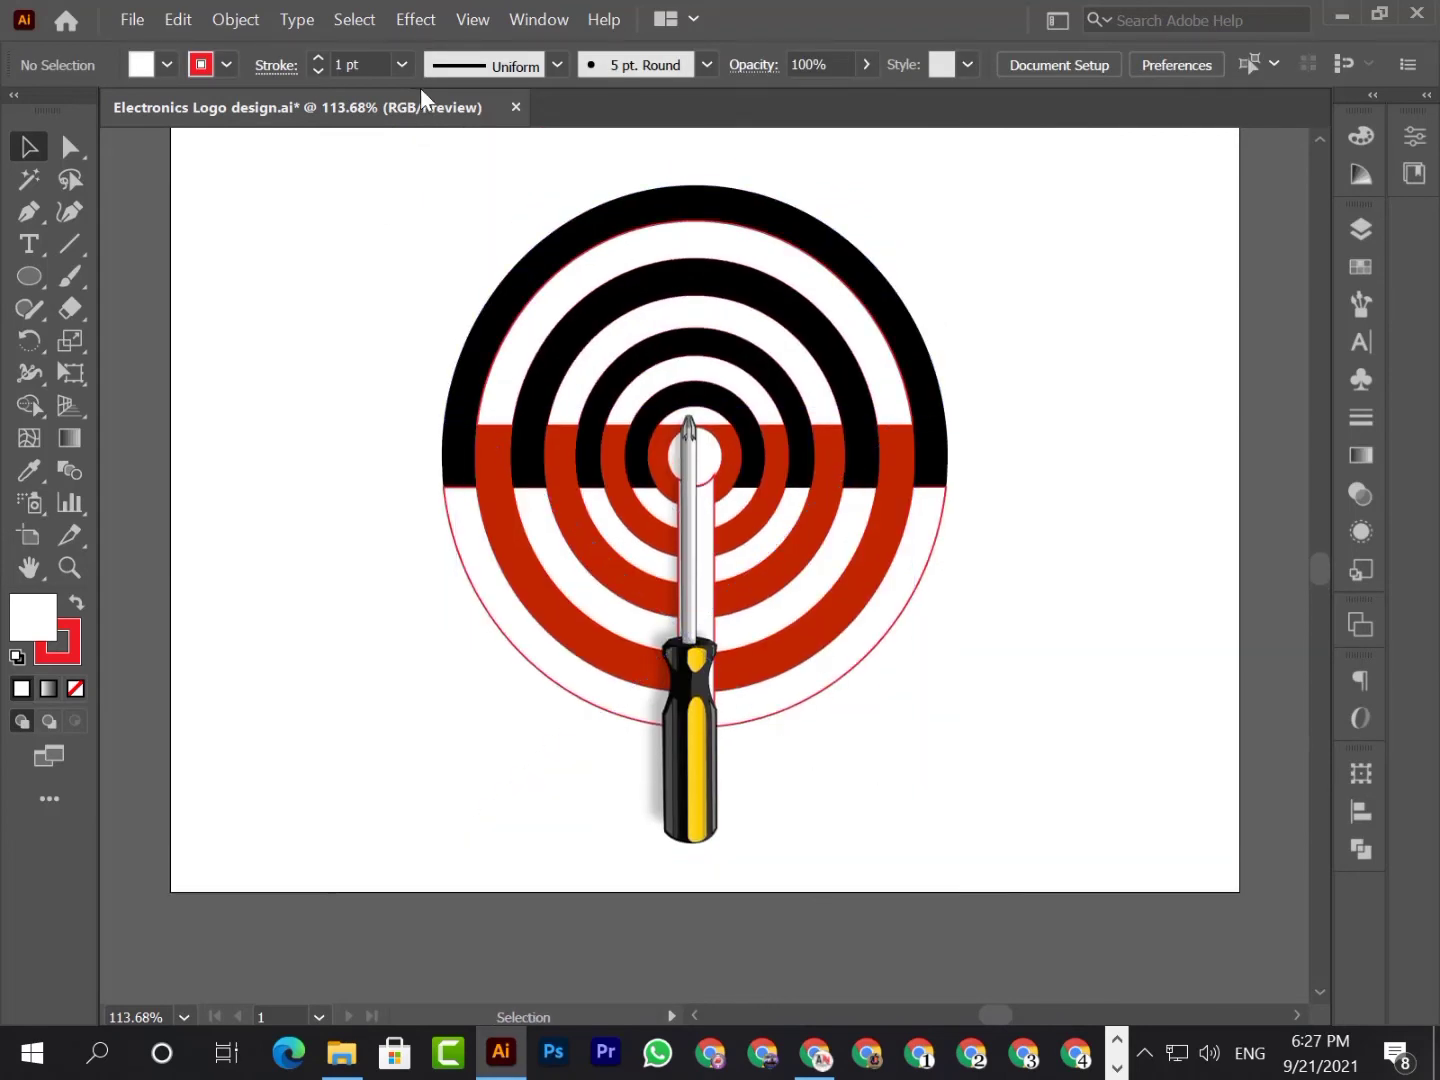
Step: Embed the screwdriver image and move it off the rings to the artboard's lower right corner, then deselect it
{"action": "left_click", "coordinate": [695, 704]}
{"action": "left_click", "coordinate": [454, 65]}
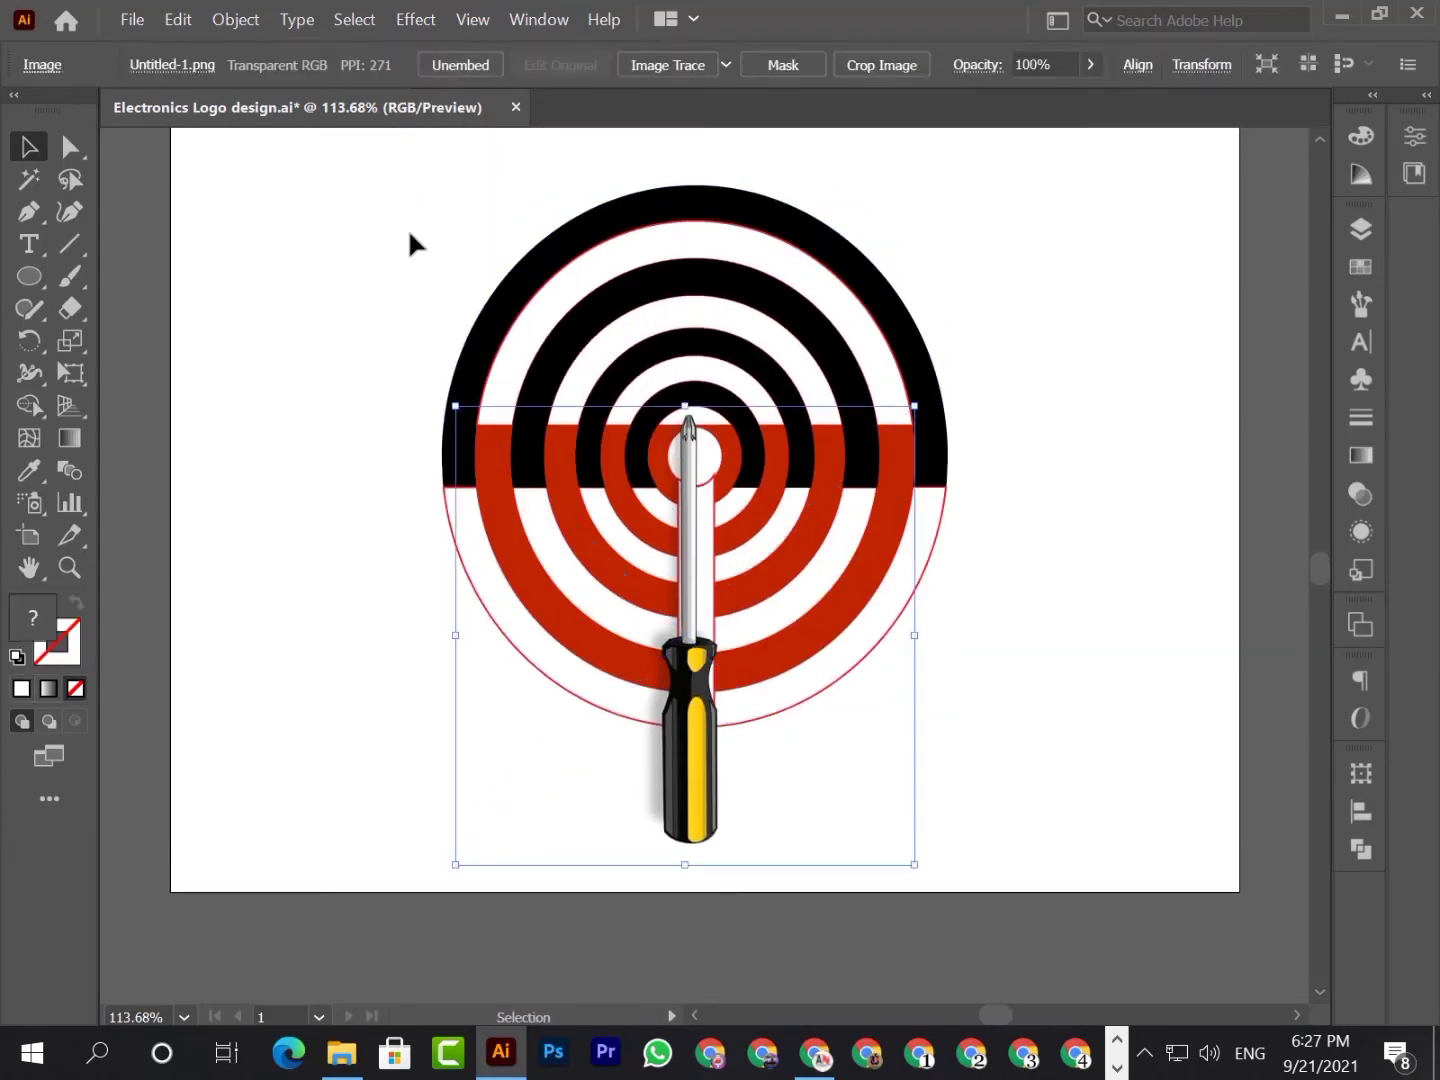
{"action": "left_click", "coordinate": [335, 454]}
{"action": "left_click_drag", "start_coordinate": [695, 803], "coordinate": [1247, 921]}
{"action": "left_click", "coordinate": [800, 882]}
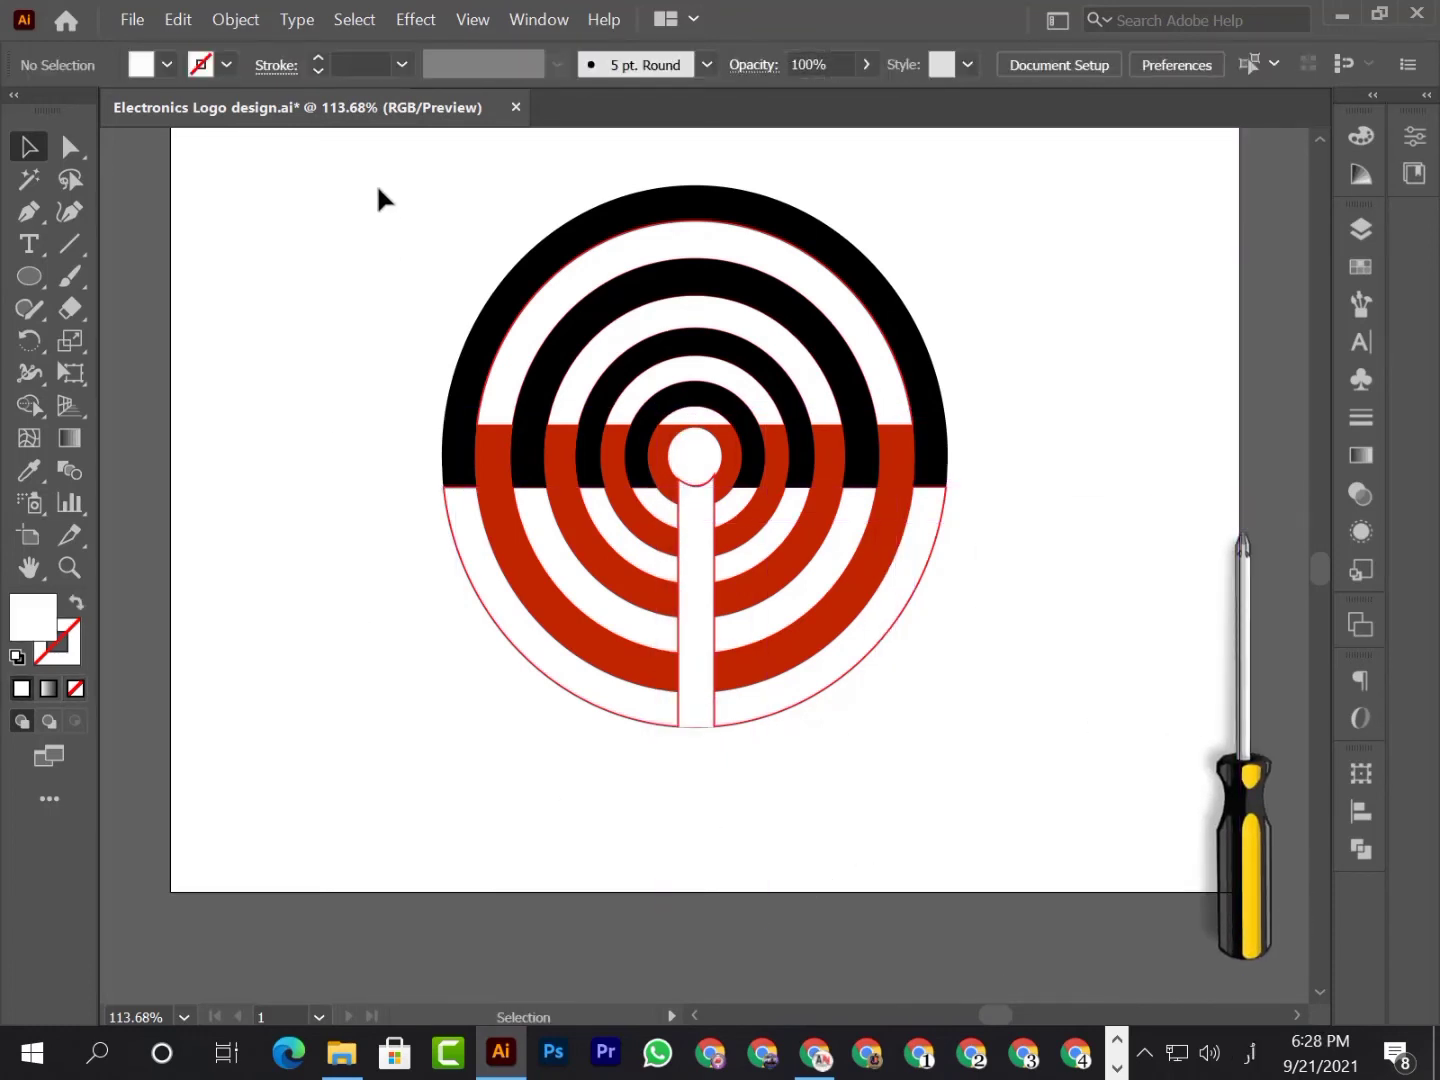
Step: Rotate the whole ring artwork 90 degrees counterclockwise so the white strip points right, and move it to the artboard's left half
{"action": "left_click_drag", "start_coordinate": [378, 188], "coordinate": [786, 405]}
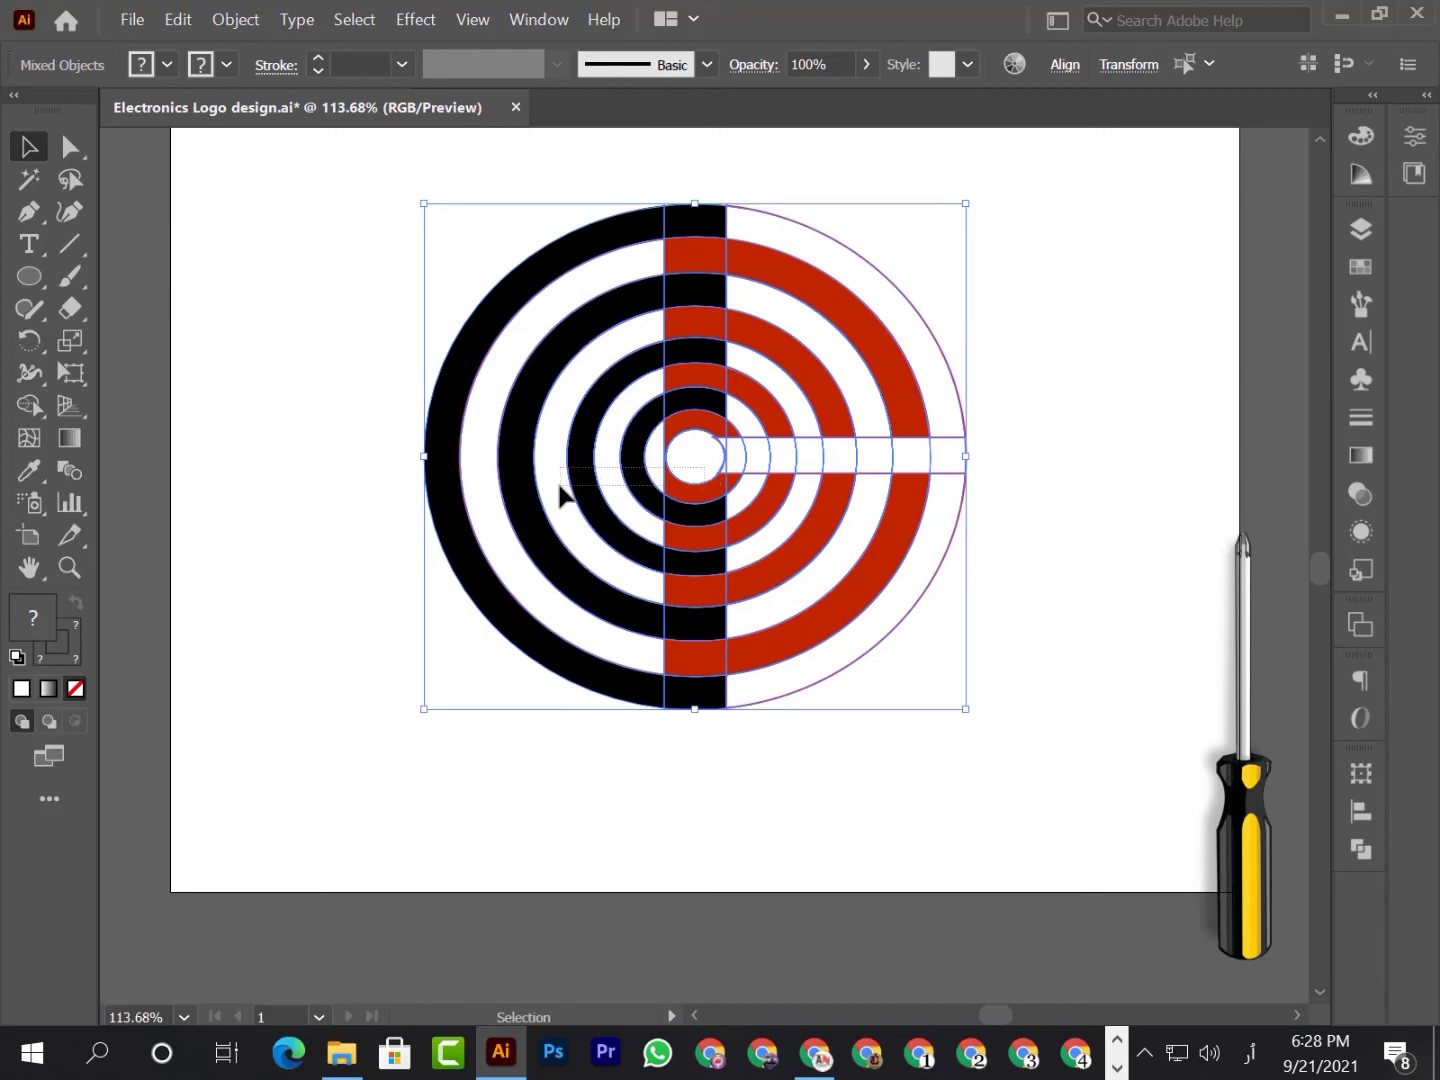
{"action": "left_click", "coordinate": [305, 373]}
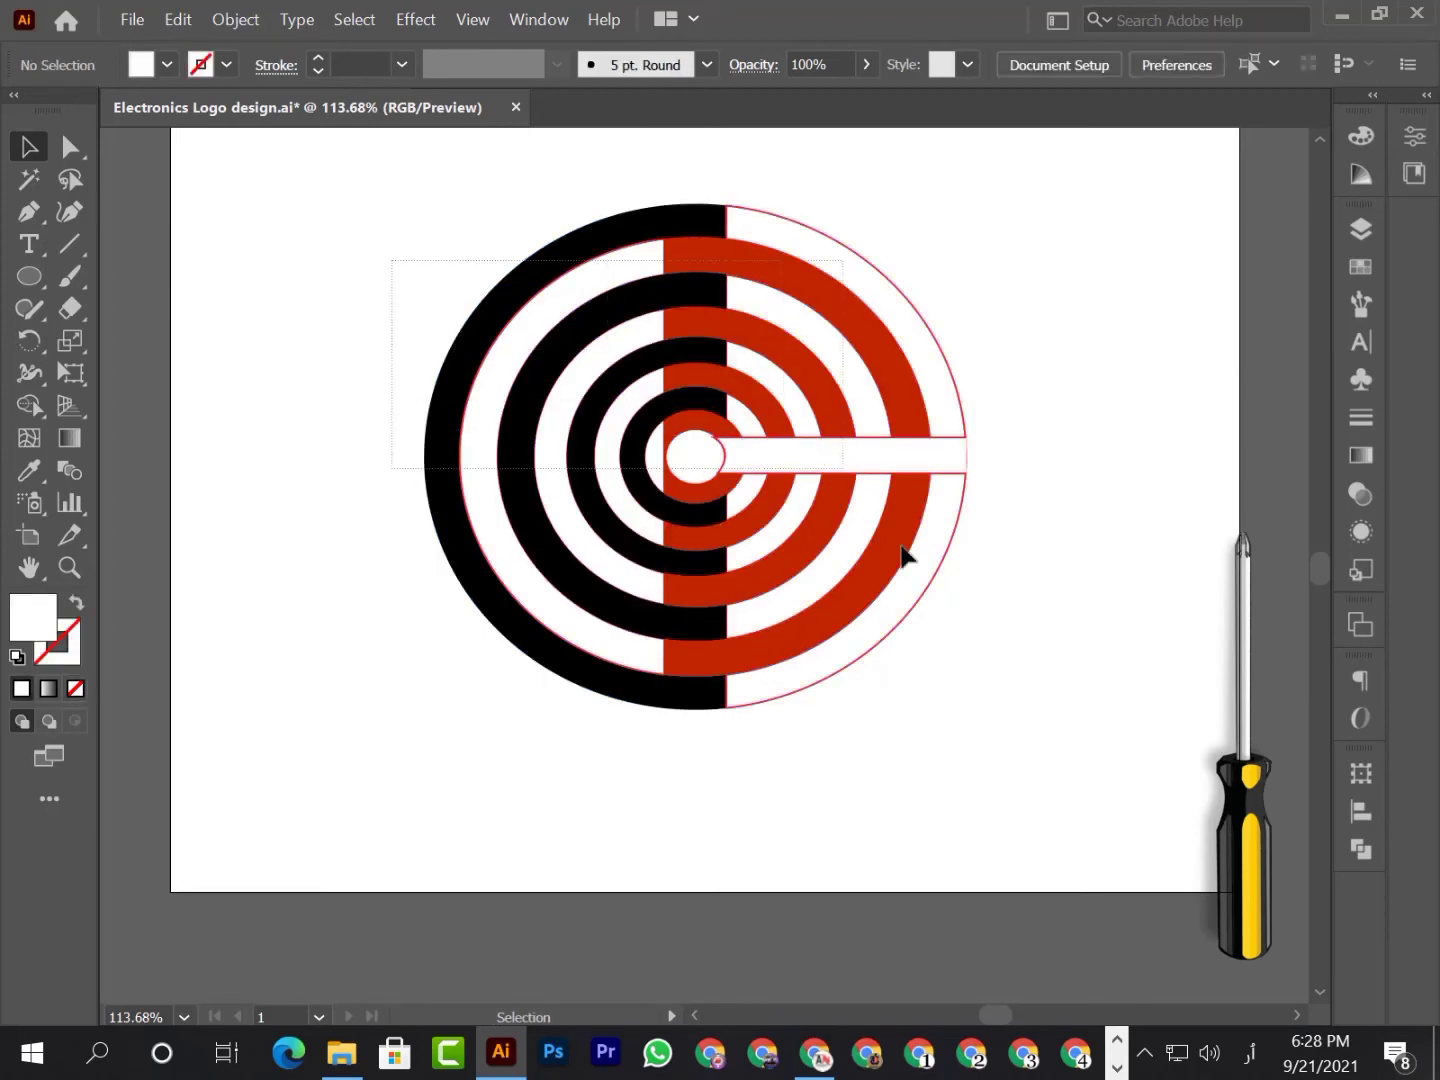
{"action": "left_click_drag", "start_coordinate": [903, 554], "coordinate": [956, 751]}
{"action": "left_click_drag", "start_coordinate": [356, 203], "coordinate": [967, 780]}
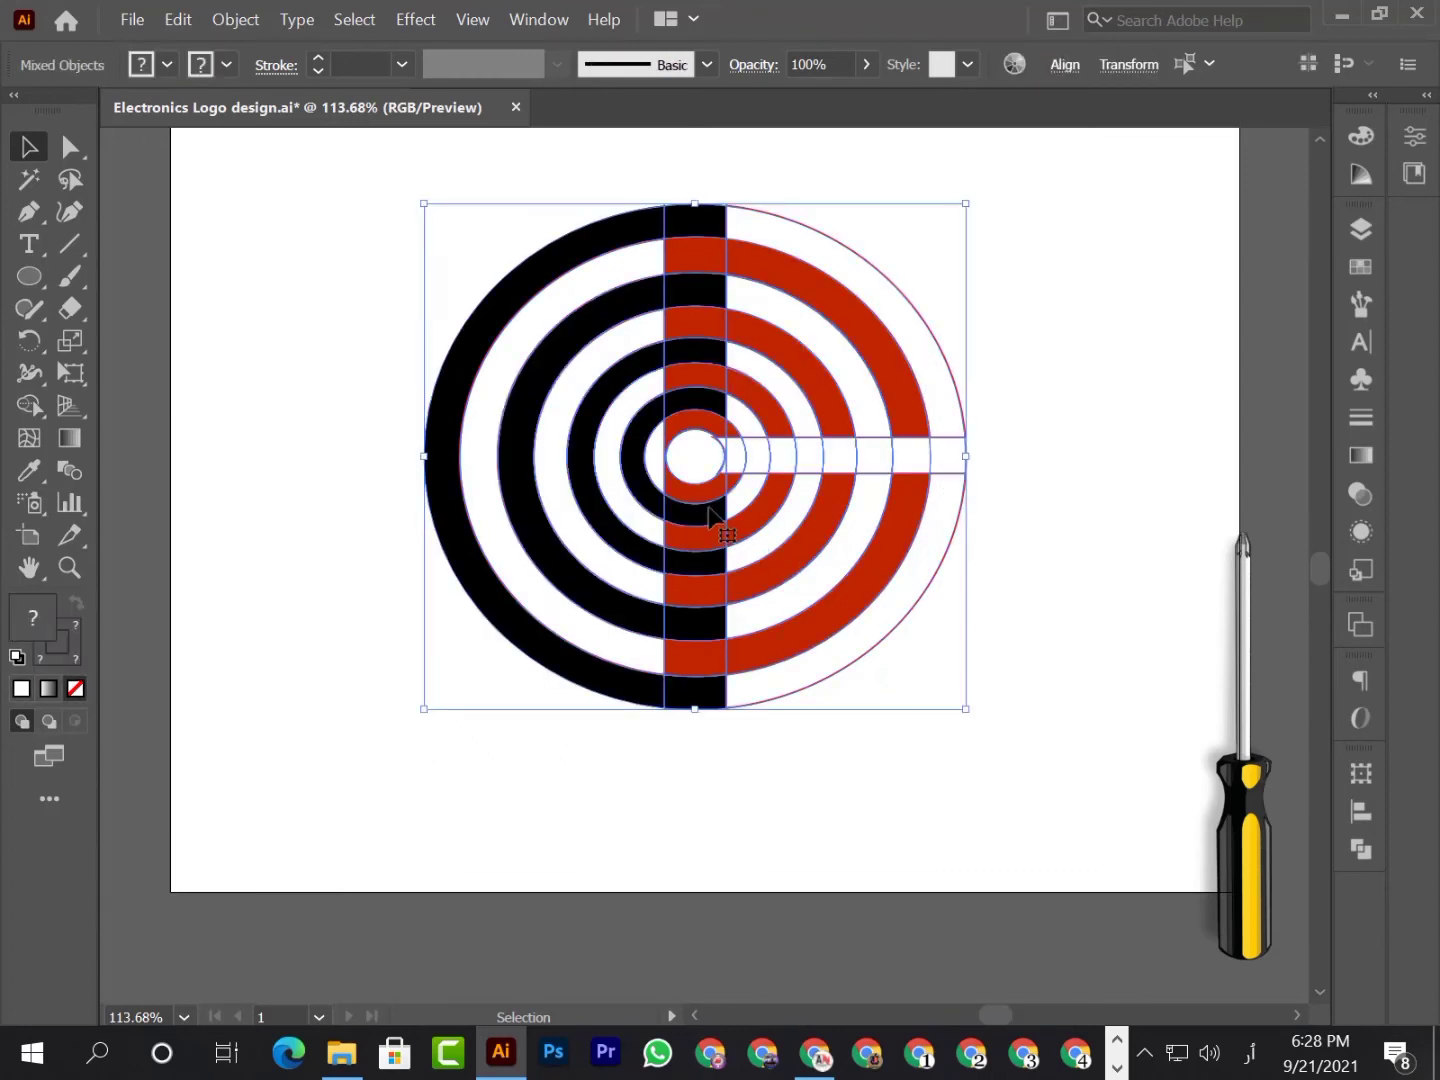
{"action": "left_click_drag", "start_coordinate": [708, 515], "coordinate": [503, 523]}
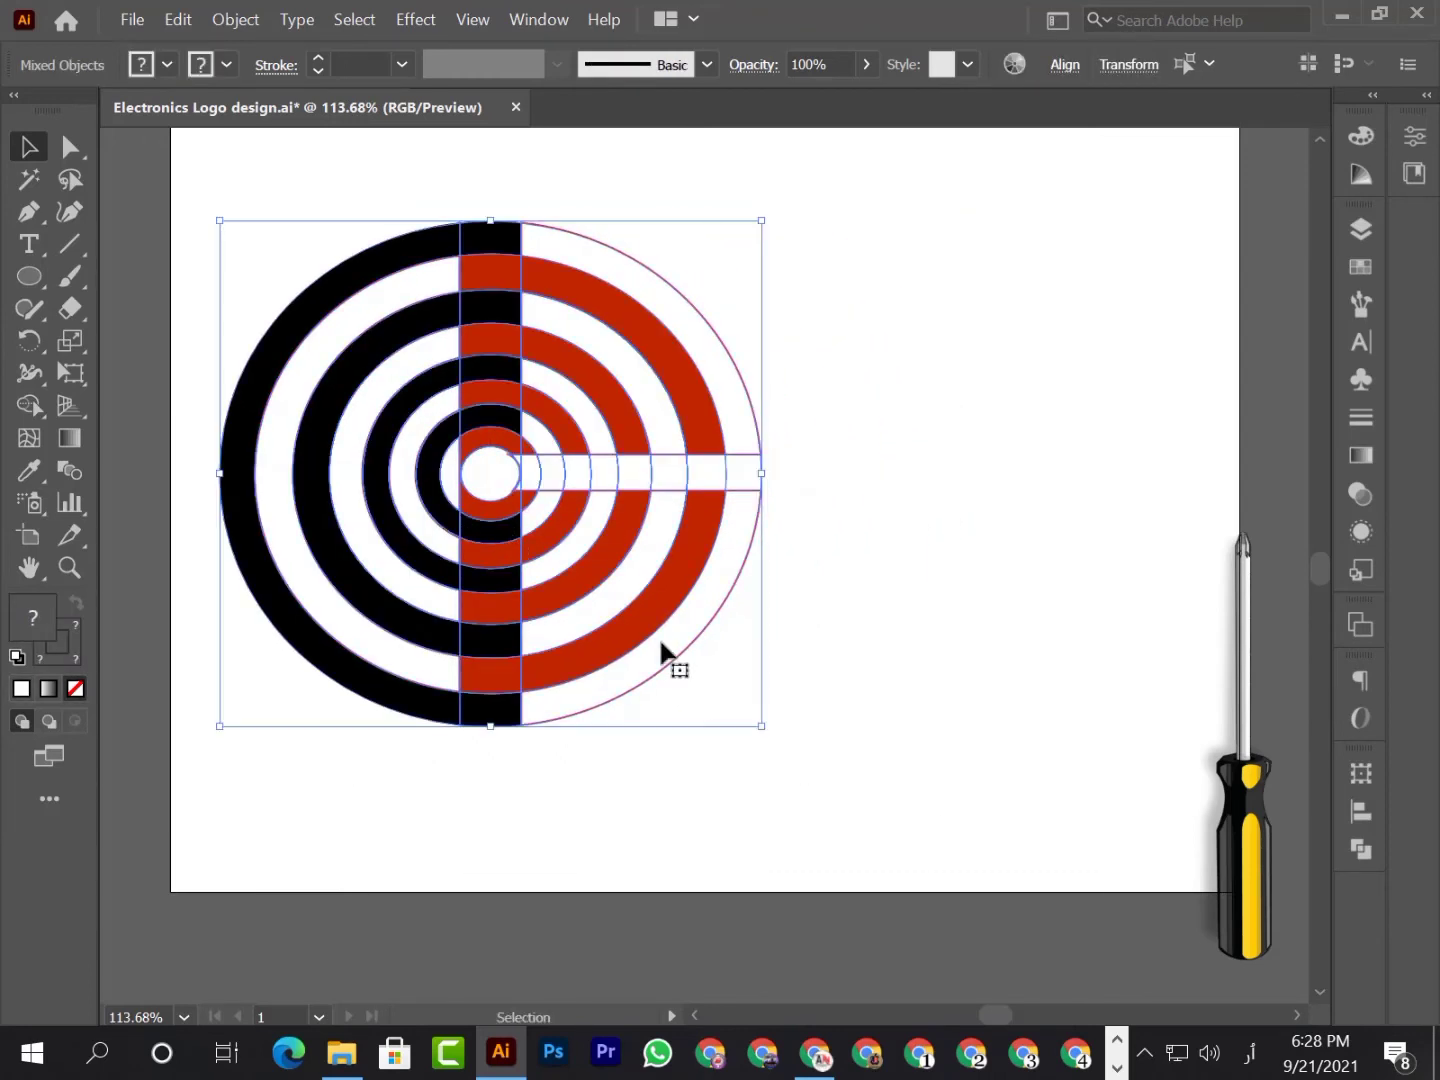
Step: Rotate the screwdriver image to horizontal with its handle to the right, and lay its shaft over the white strip
{"action": "left_click", "coordinate": [906, 718]}
{"action": "left_click_drag", "start_coordinate": [1257, 818], "coordinate": [740, 624]}
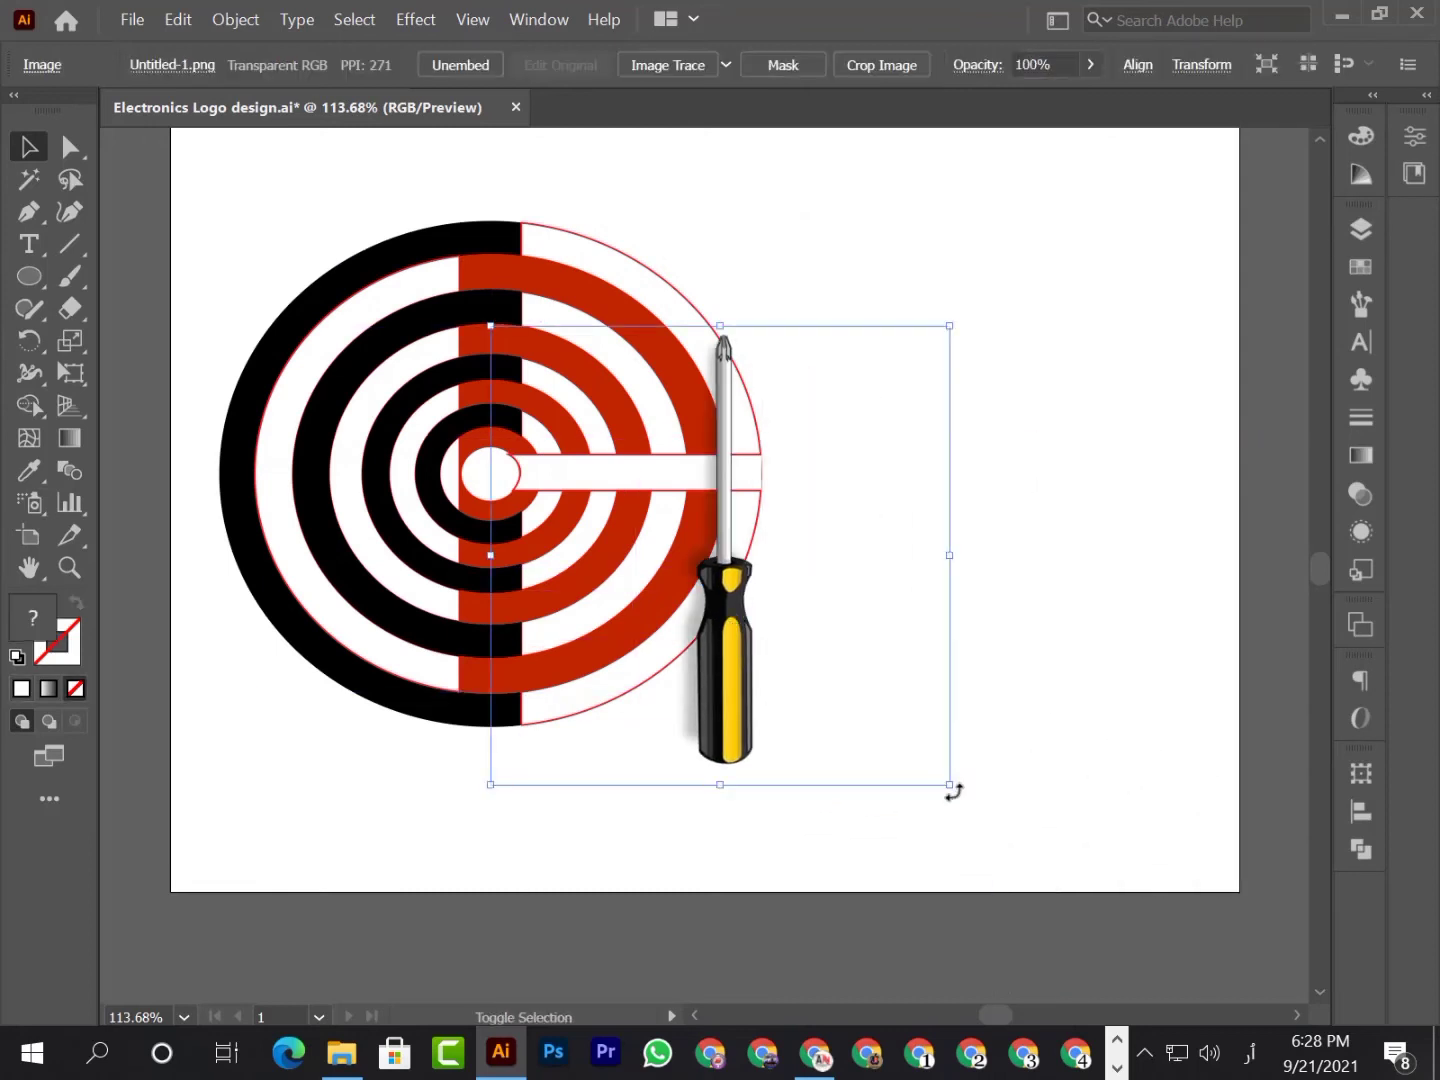
{"action": "left_click_drag", "start_coordinate": [1019, 739], "coordinate": [1067, 380]}
{"action": "left_click_drag", "start_coordinate": [839, 509], "coordinate": [859, 468]}
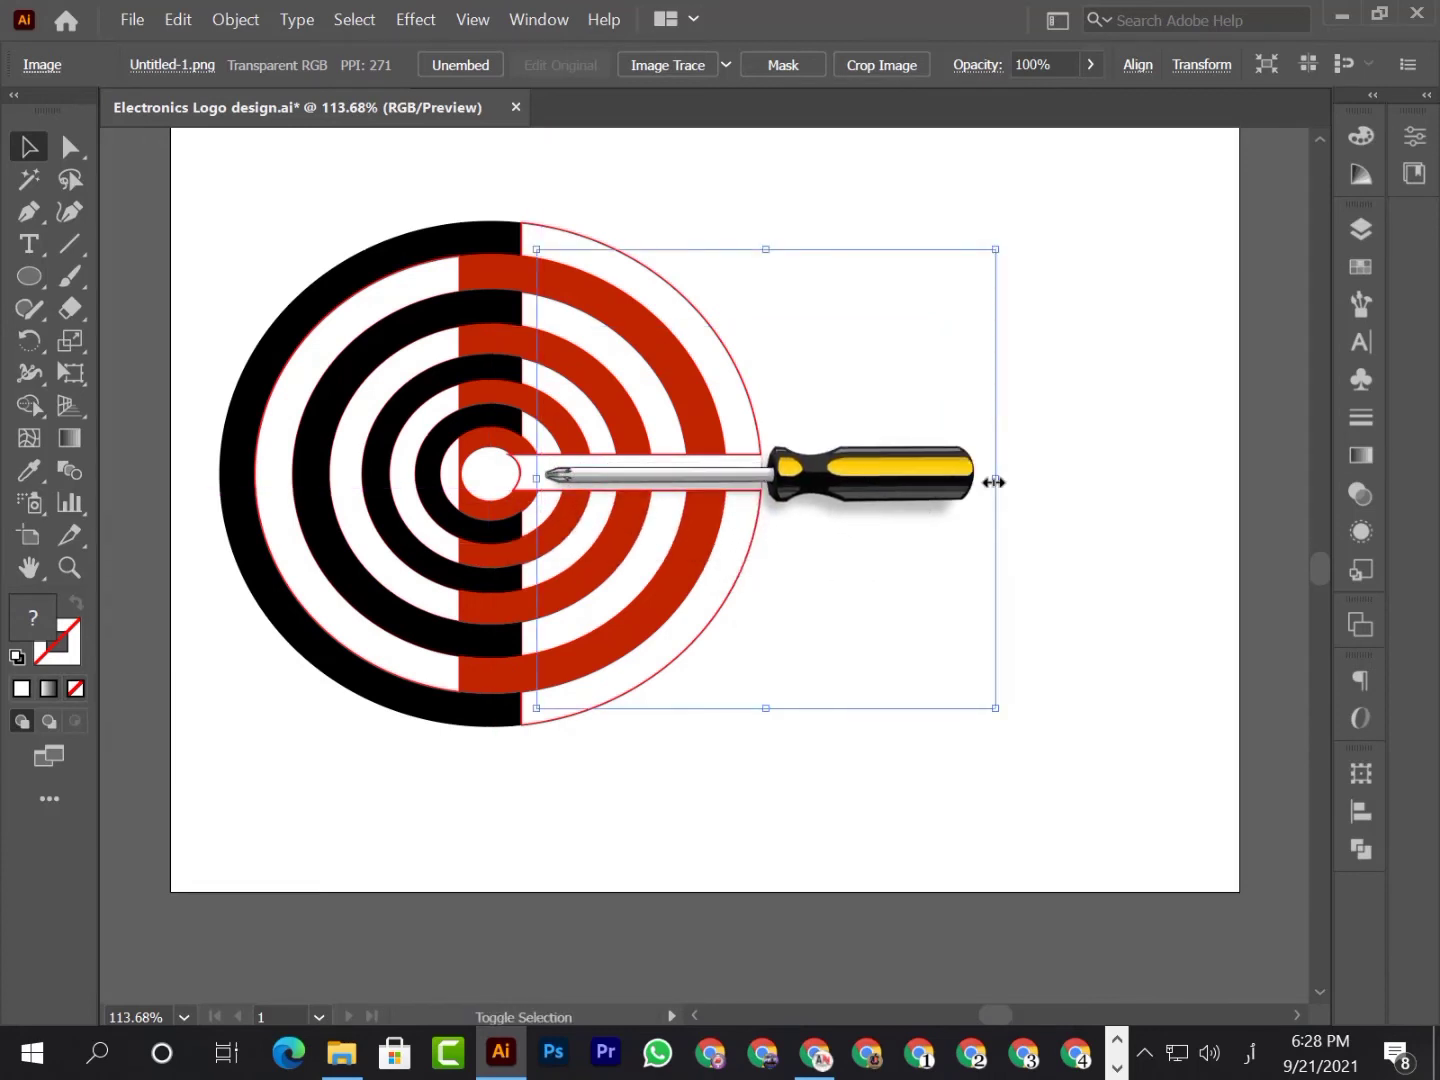
Step: Enlarge and stretch the screwdriver so its shaft fills the white strip from the innermost circle to the rings' outer edge, and deselect it
{"action": "left_click_drag", "start_coordinate": [995, 481], "coordinate": [1023, 483]}
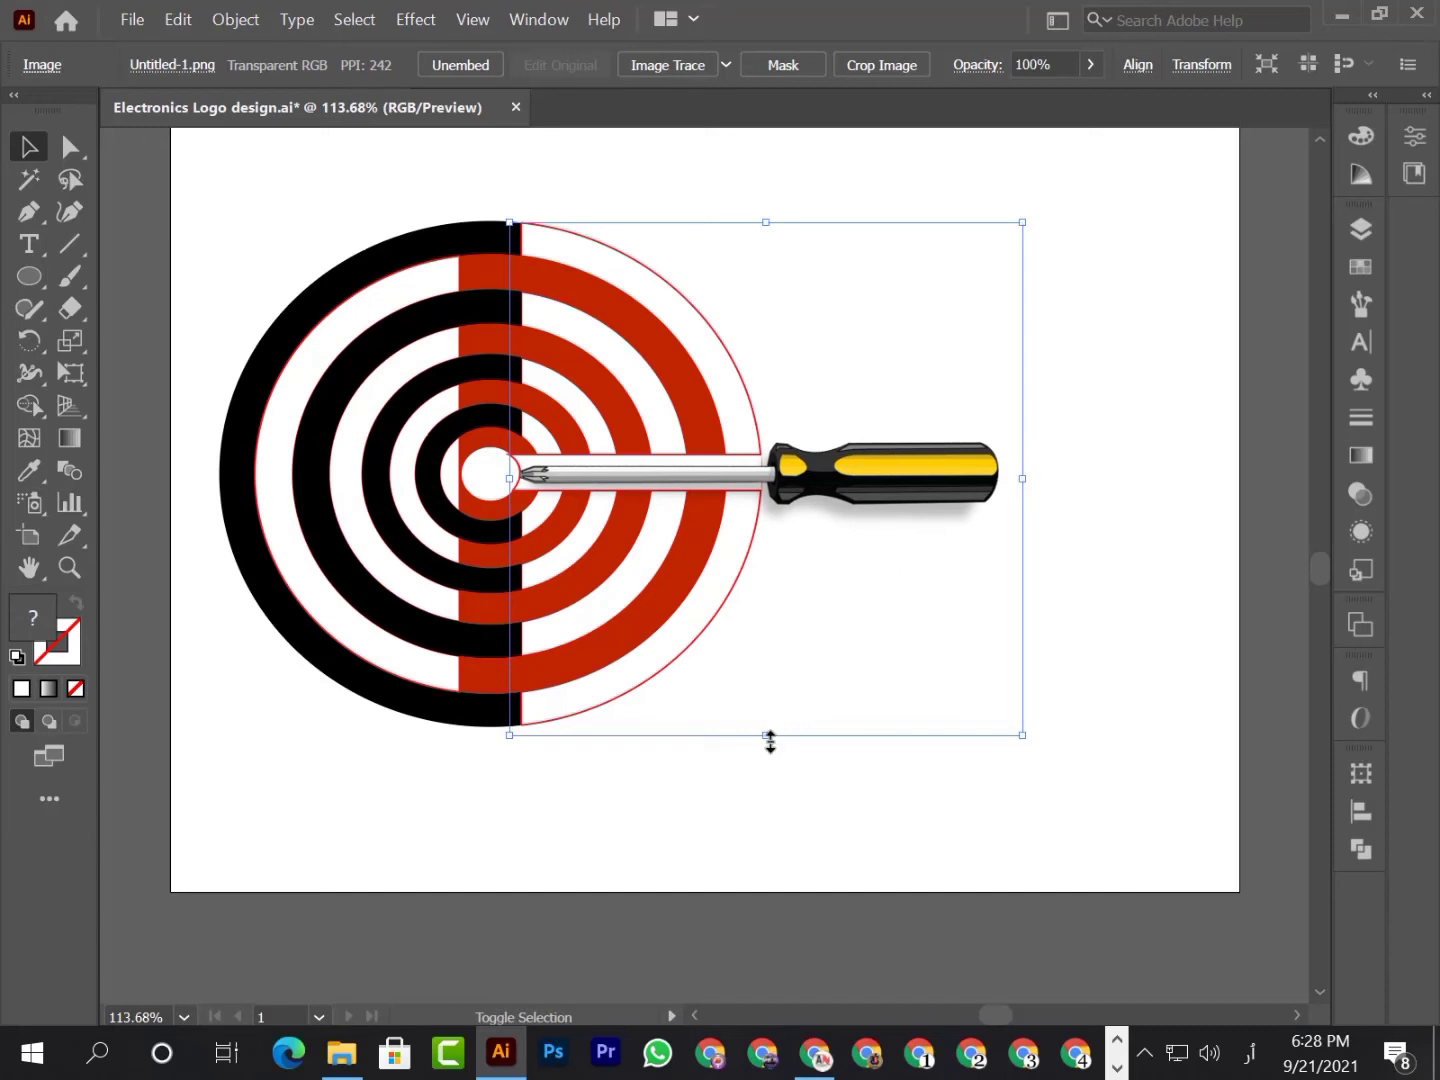
{"action": "left_click_drag", "start_coordinate": [770, 738], "coordinate": [770, 748]}
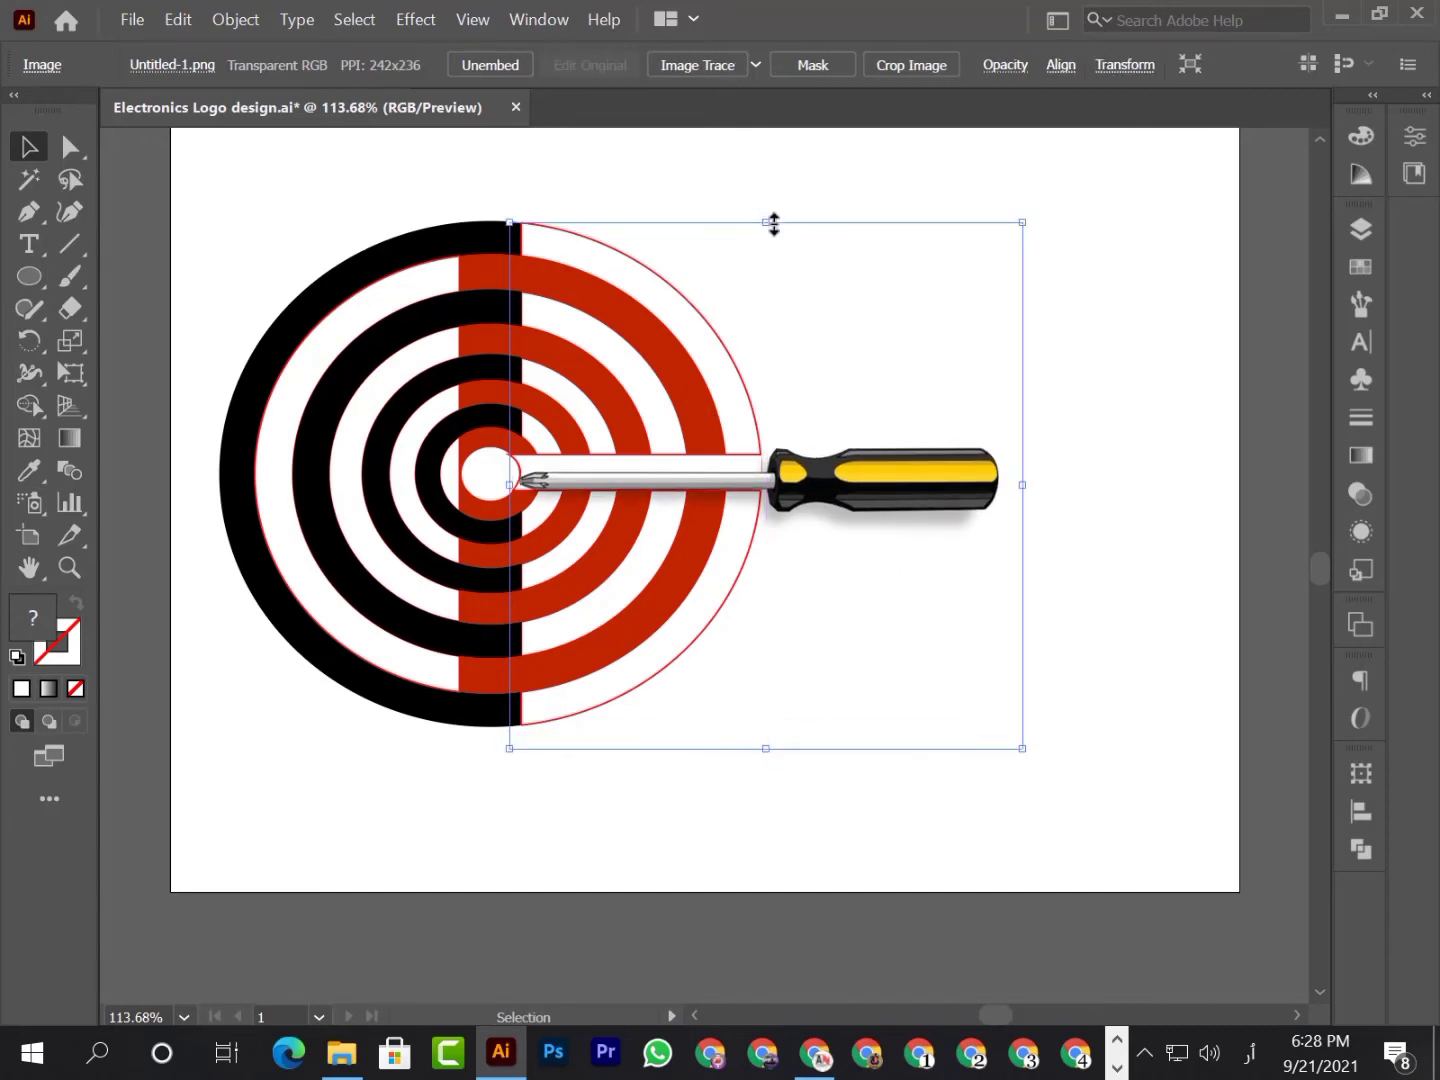
{"action": "left_click_drag", "start_coordinate": [772, 224], "coordinate": [766, 158]}
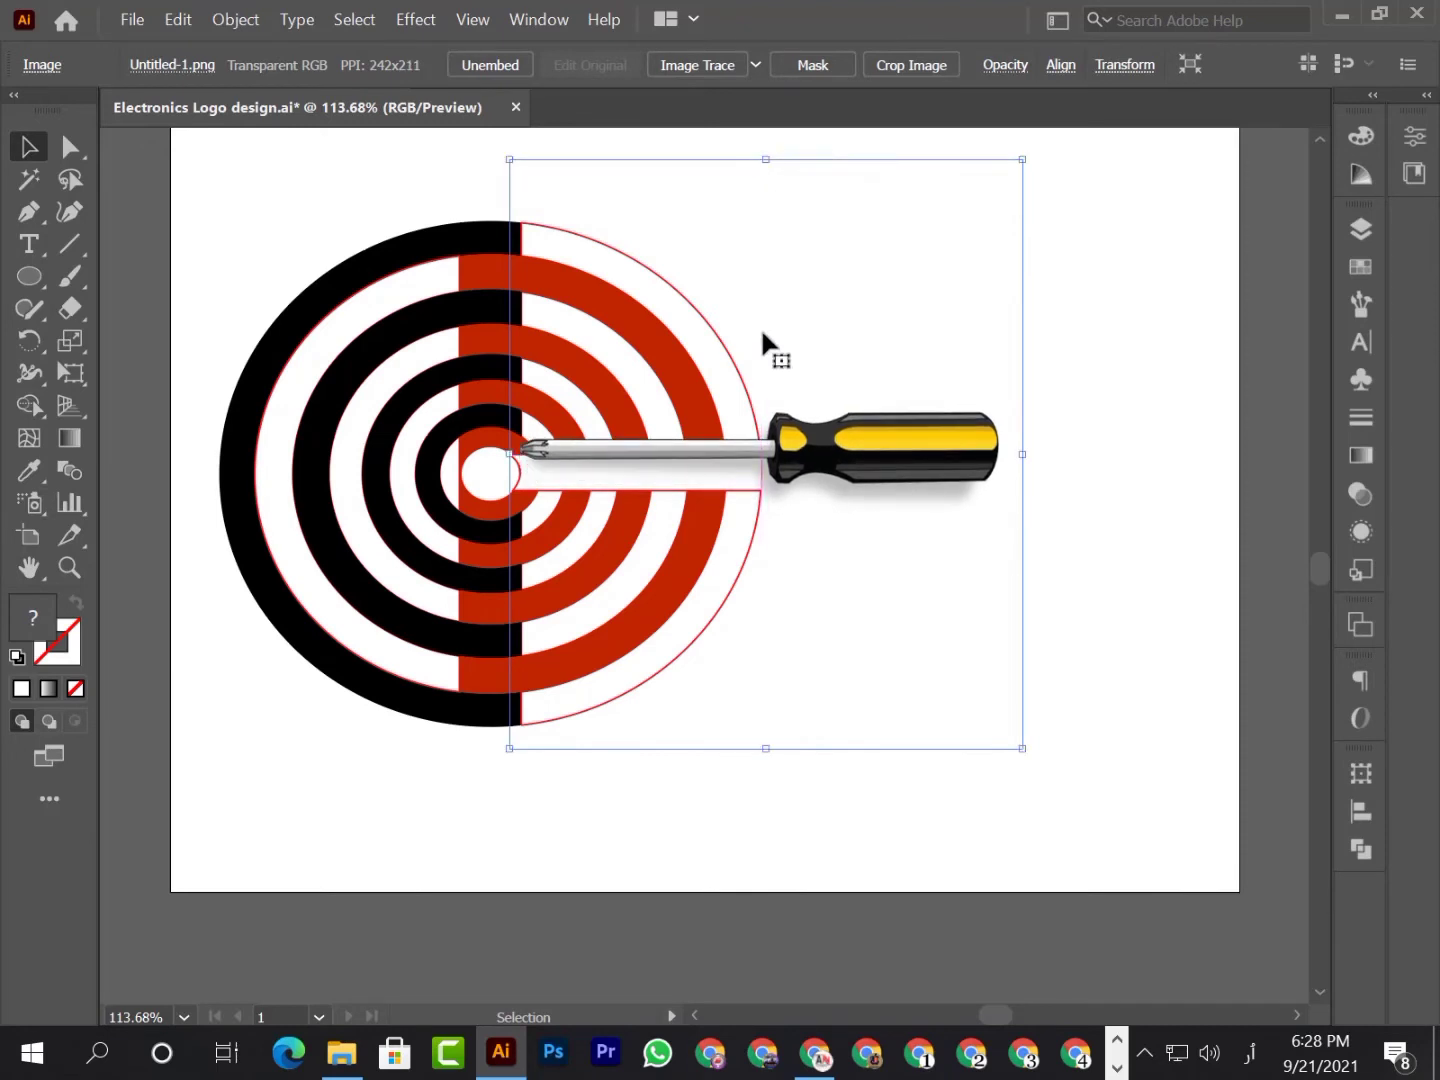
{"action": "left_click_drag", "start_coordinate": [773, 437], "coordinate": [772, 459]}
{"action": "left_click", "coordinate": [896, 825]}
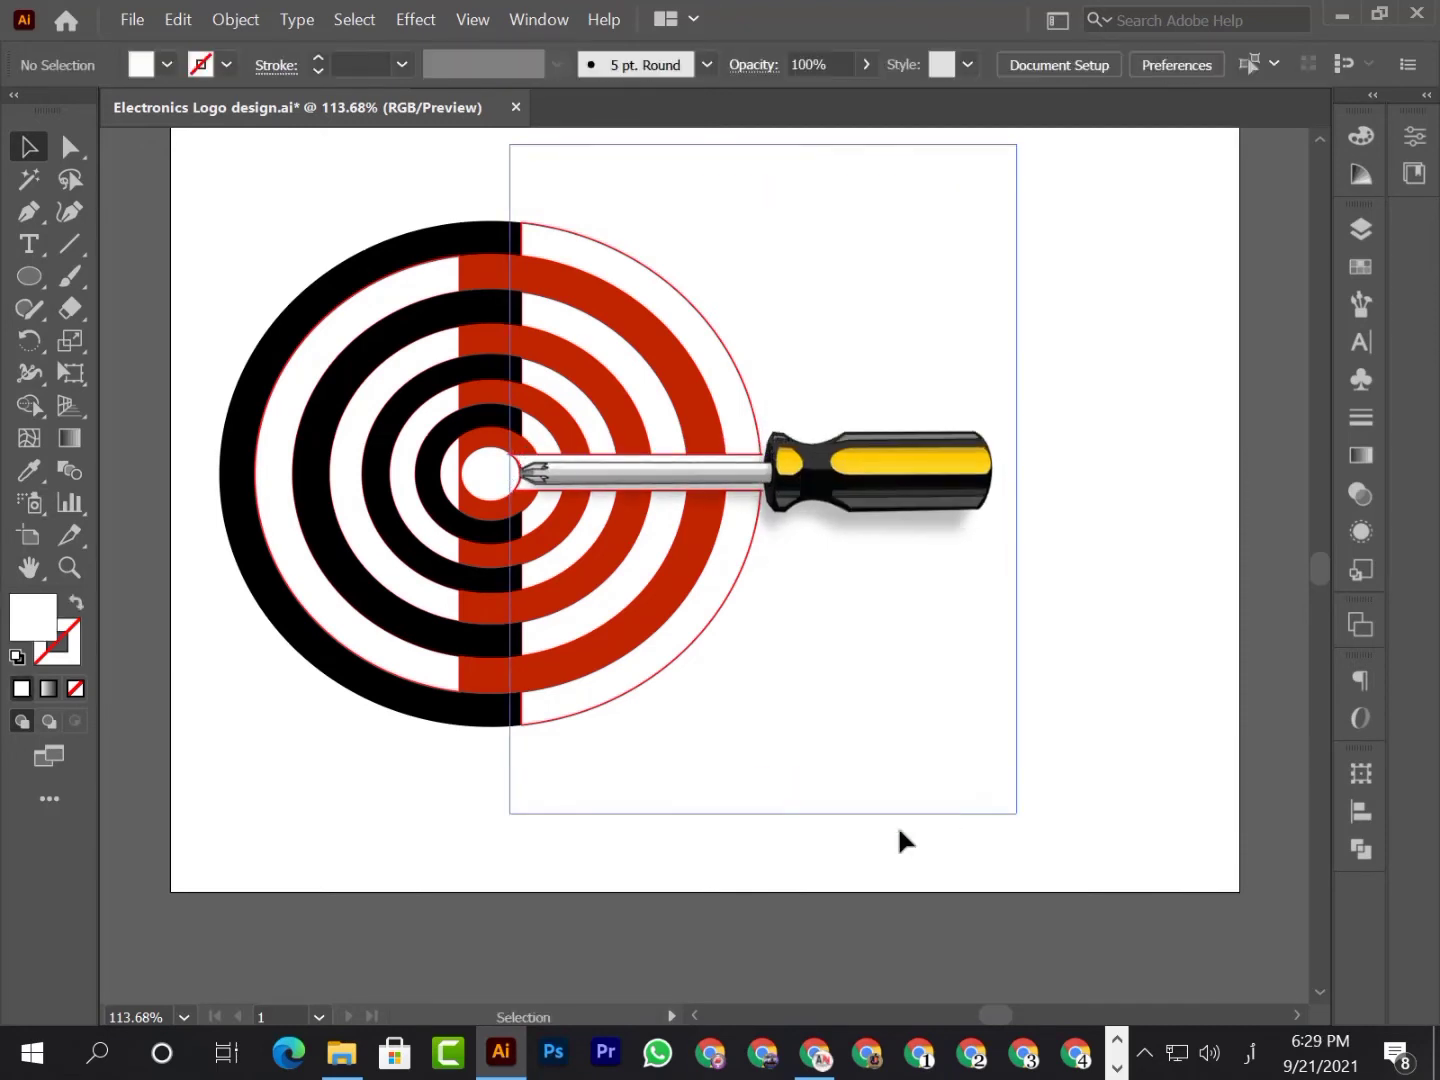
Step: Place the gear image Untitled-2 from the File Explorer folder onto the Illustrator artwork
{"action": "left_click", "coordinate": [341, 1052]}
{"action": "left_click_drag", "start_coordinate": [612, 197], "coordinate": [524, 936]}
{"action": "left_click_drag", "start_coordinate": [549, 523], "coordinate": [549, 523]}
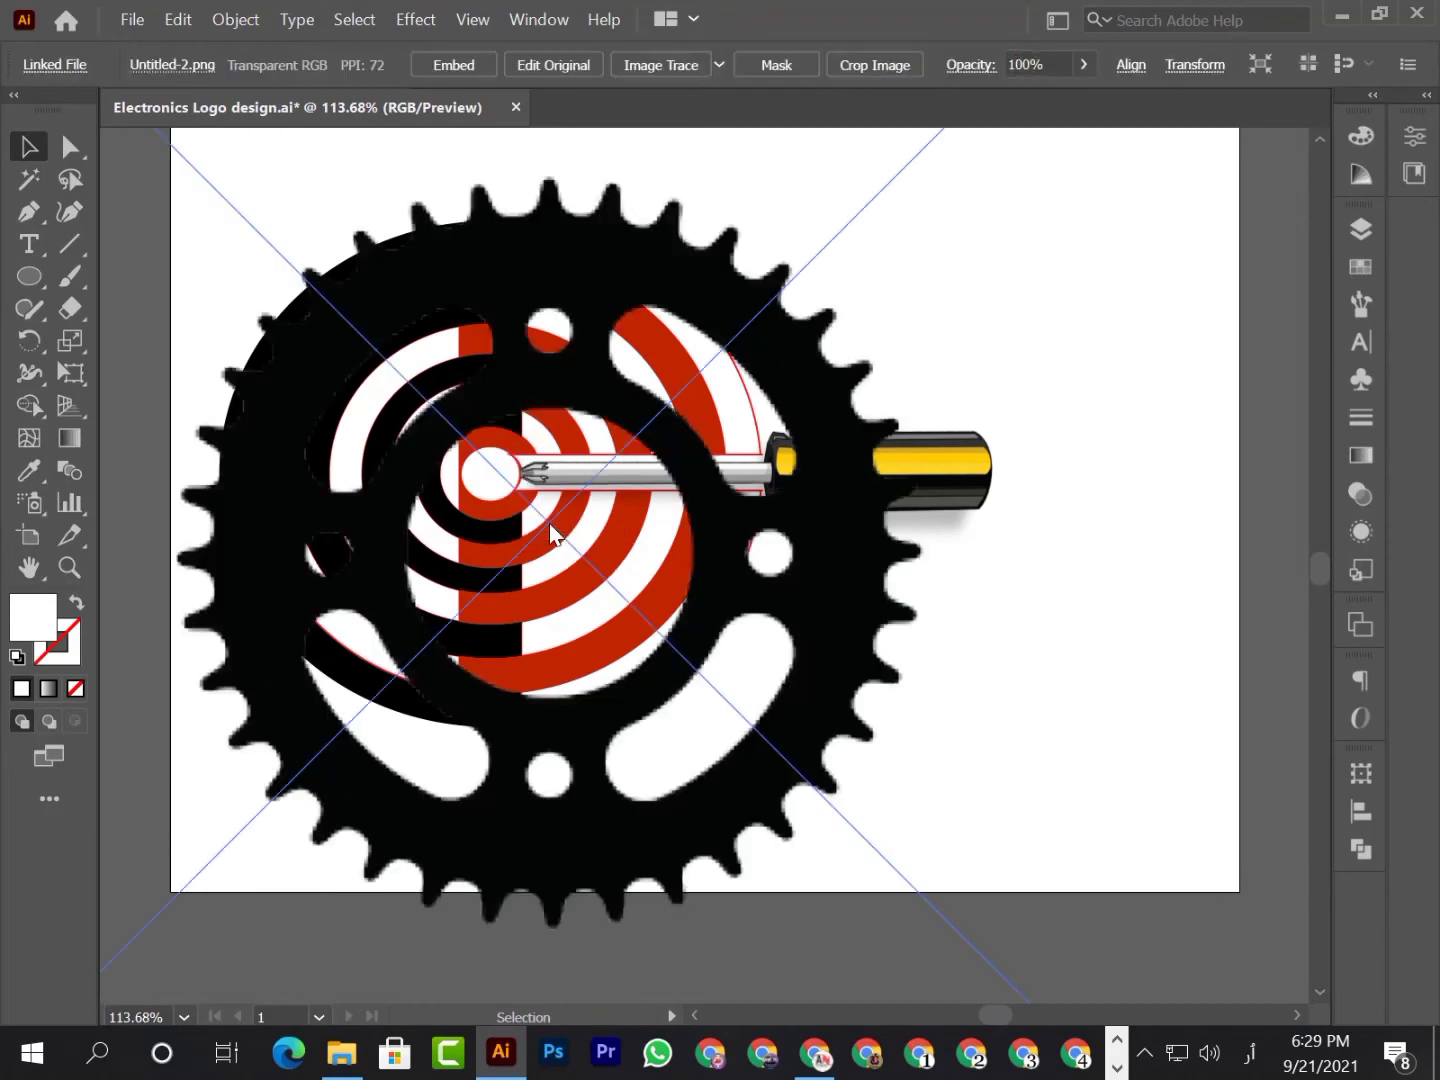
Step: Embed the gear image and scale it down proportionally to roughly the size of the innermost white circle
{"action": "scroll", "coordinate": [625, 655], "scroll_direction": "down", "scroll_amount": 10}
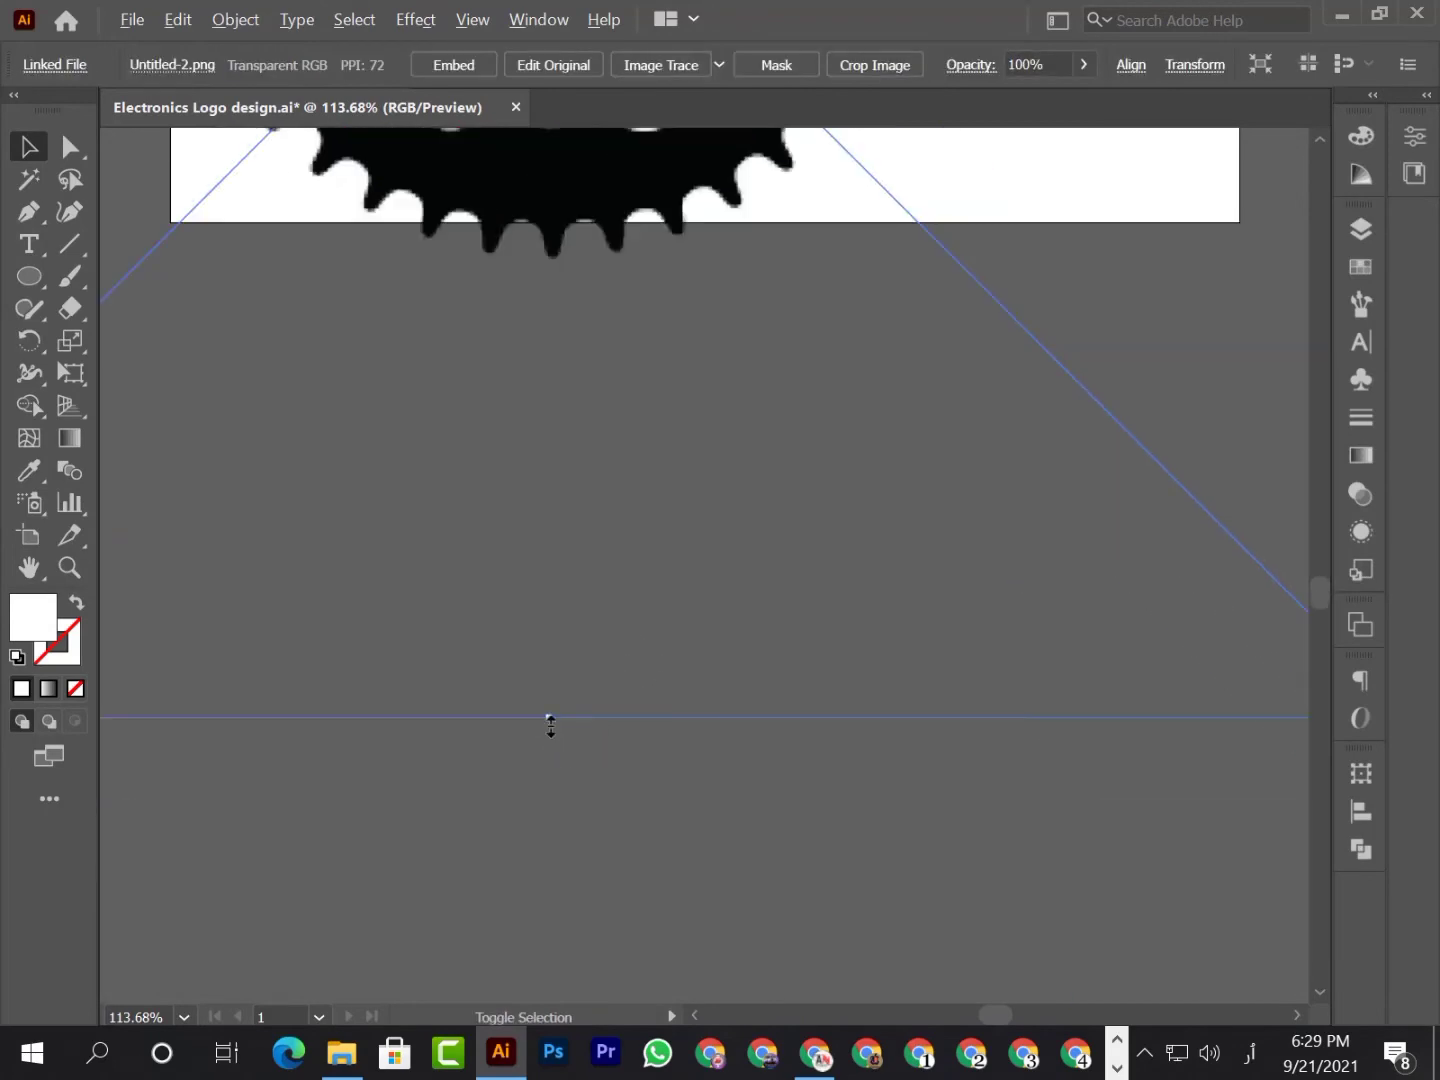
{"action": "left_click_drag", "start_coordinate": [549, 717], "coordinate": [571, 454]}
{"action": "scroll", "coordinate": [579, 529], "scroll_direction": "up", "scroll_amount": 4}
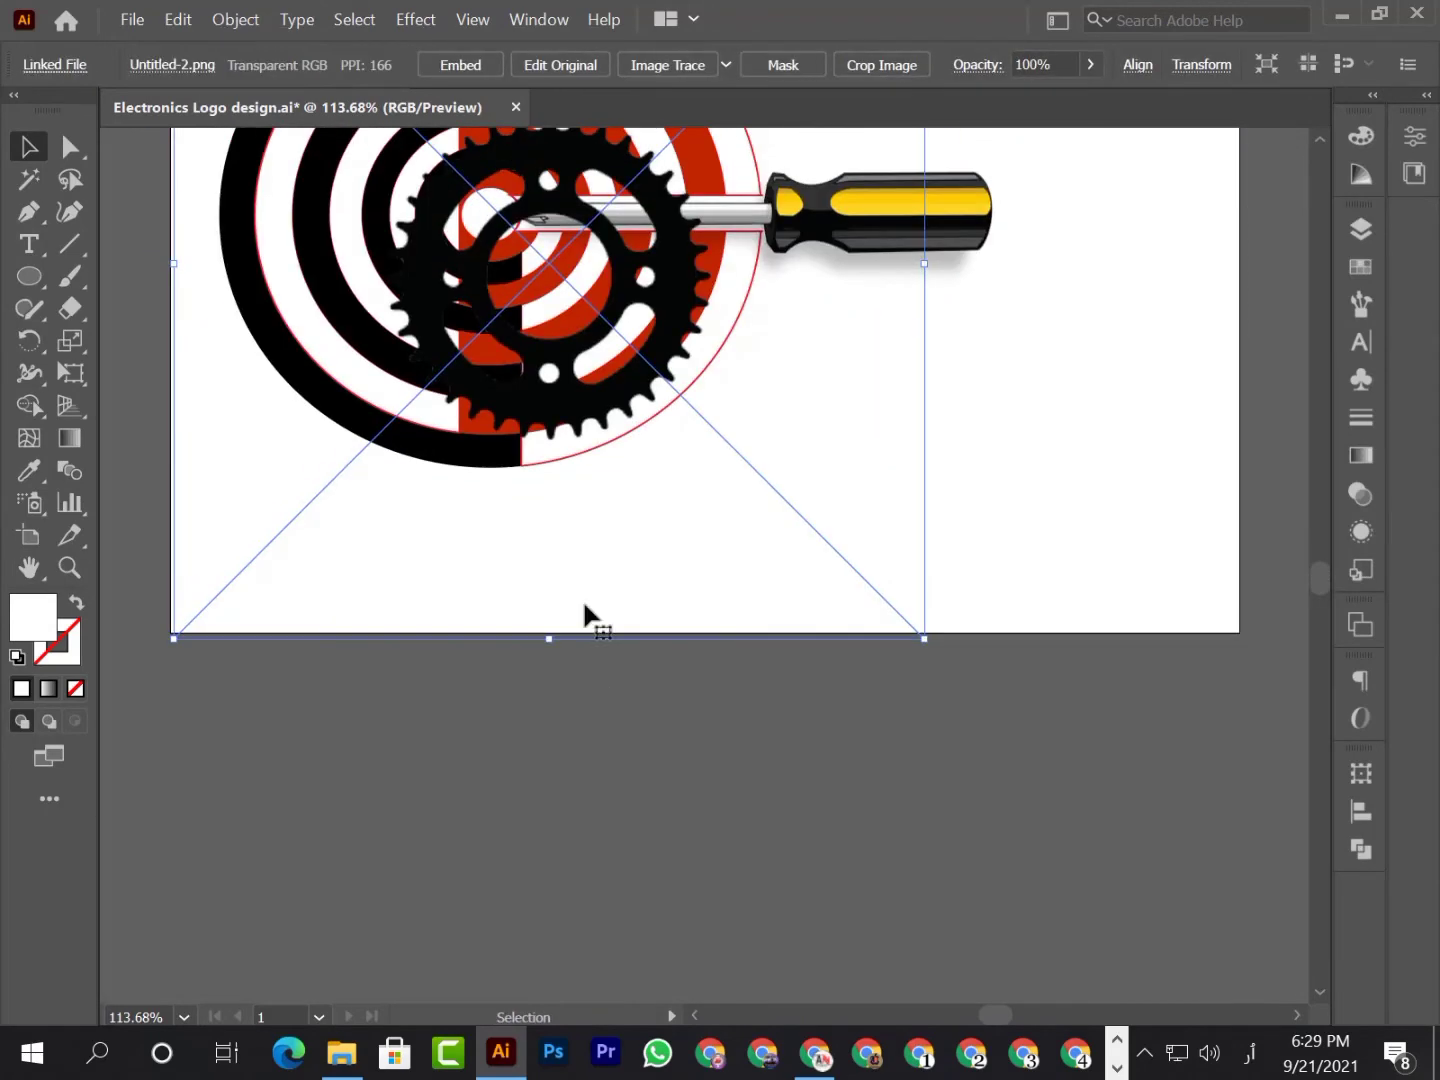
{"action": "left_click", "coordinate": [461, 66]}
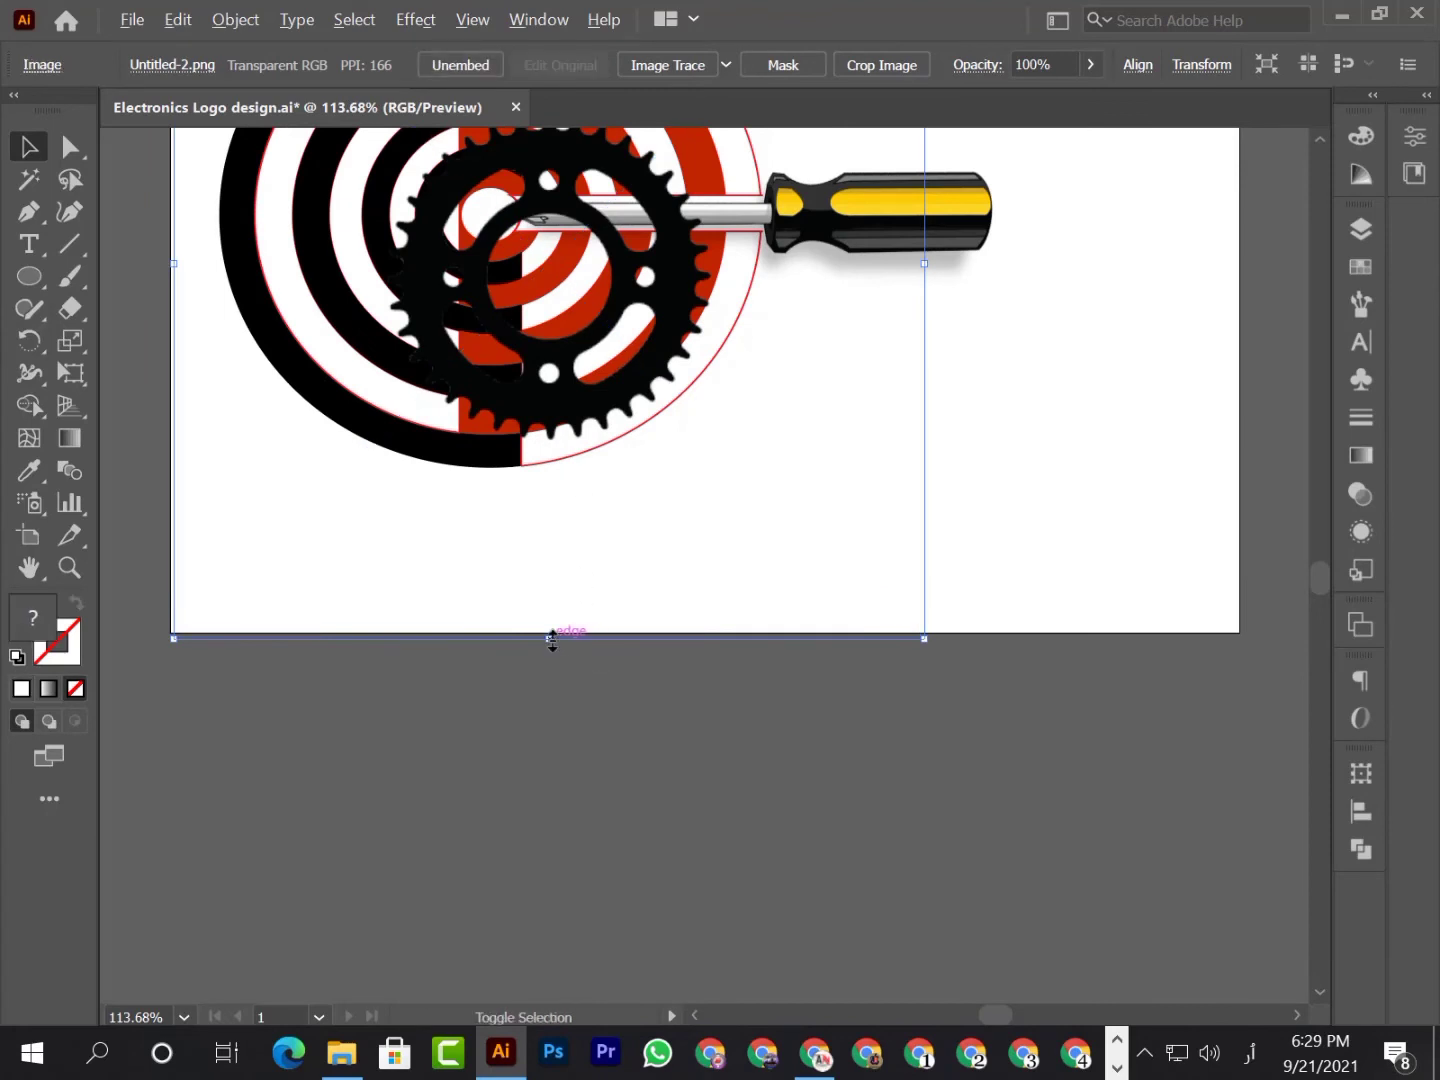
{"action": "left_click_drag", "start_coordinate": [549, 638], "coordinate": [550, 310]}
{"action": "scroll", "coordinate": [634, 579], "scroll_direction": "up", "scroll_amount": 4}
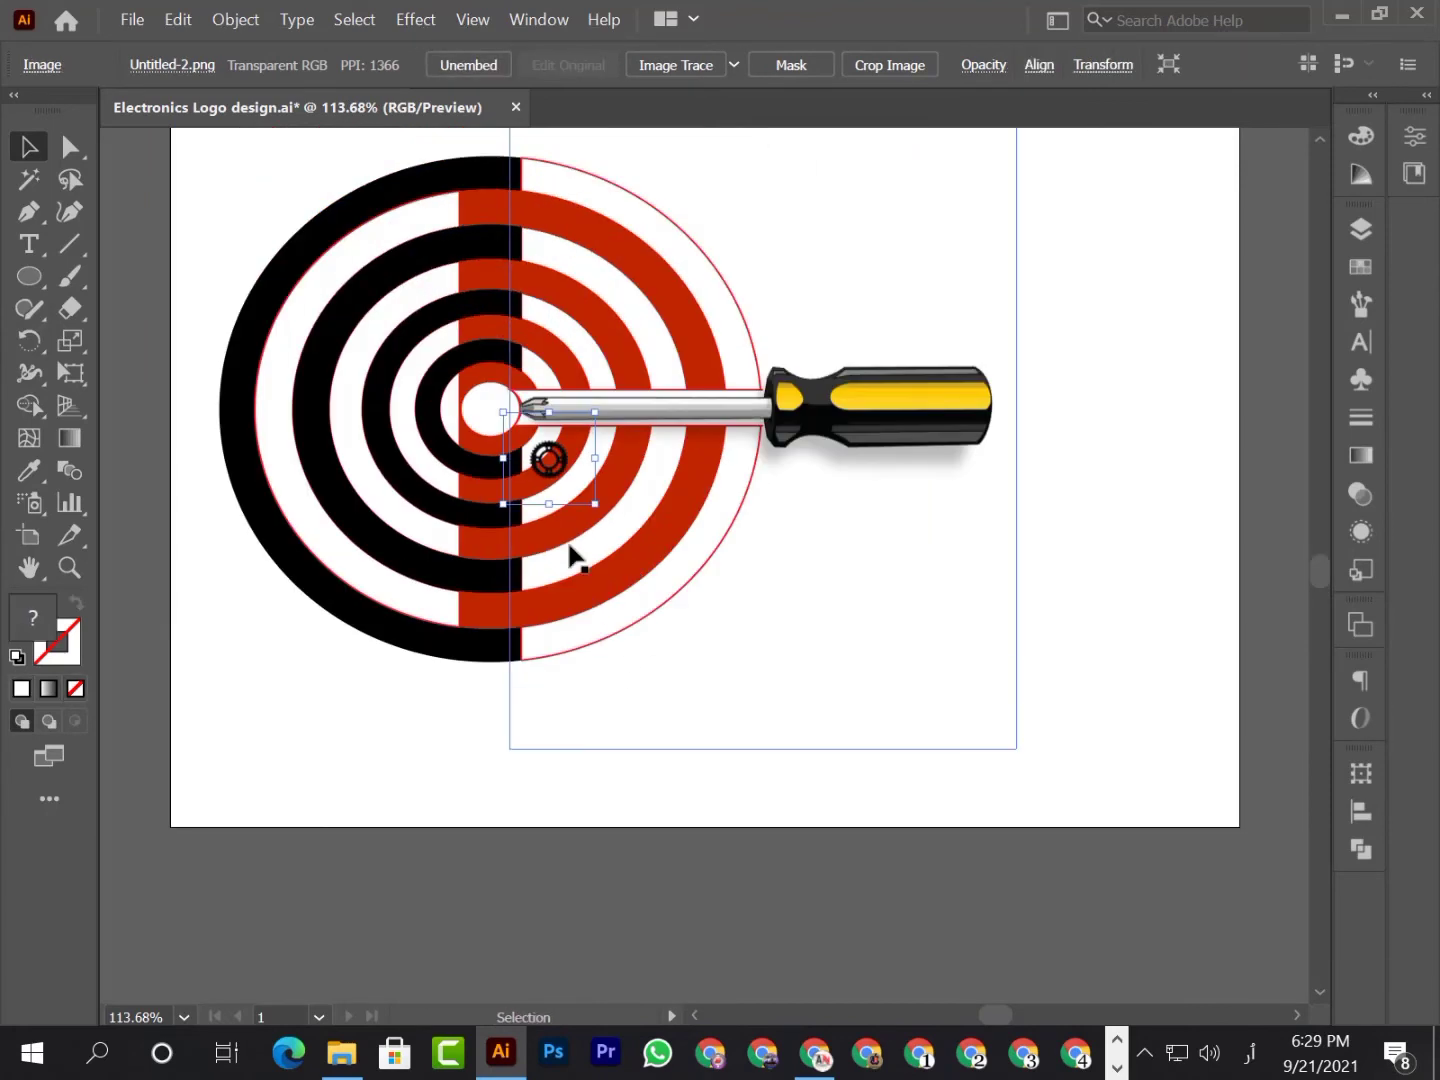
Step: Center the gear in the innermost white circle, enlarge it slightly to fit, and deselect it
{"action": "left_click_drag", "start_coordinate": [558, 464], "coordinate": [490, 349]}
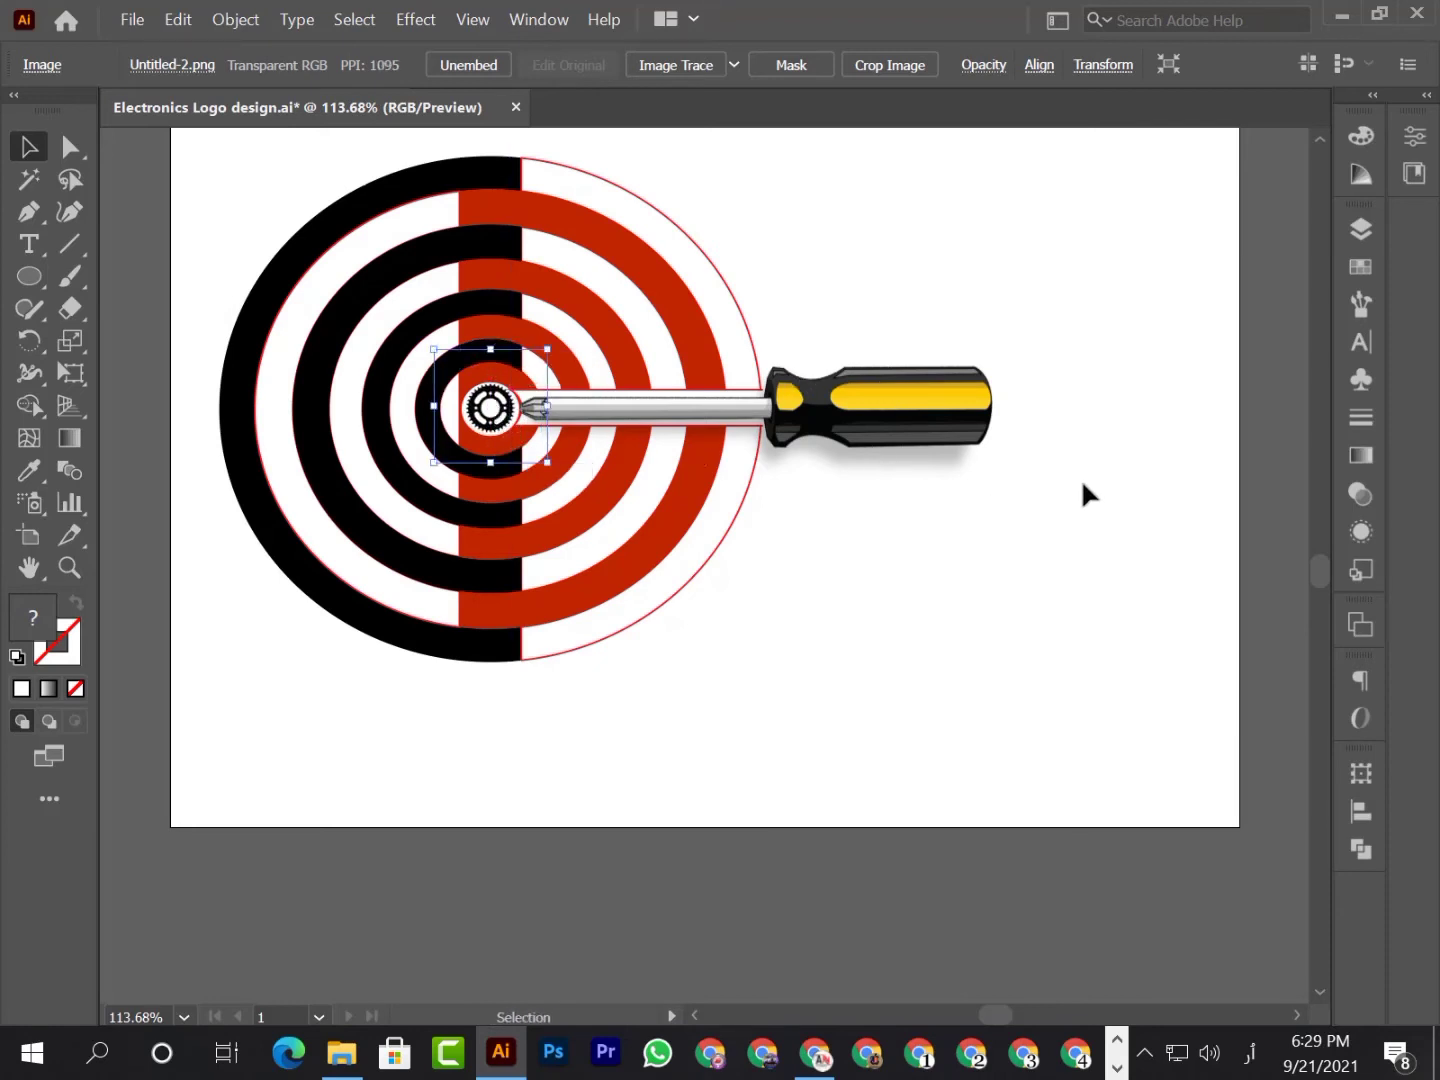
{"action": "left_click", "coordinate": [1126, 617]}
{"action": "scroll", "coordinate": [1121, 620], "scroll_direction": "up", "scroll_amount": 2}
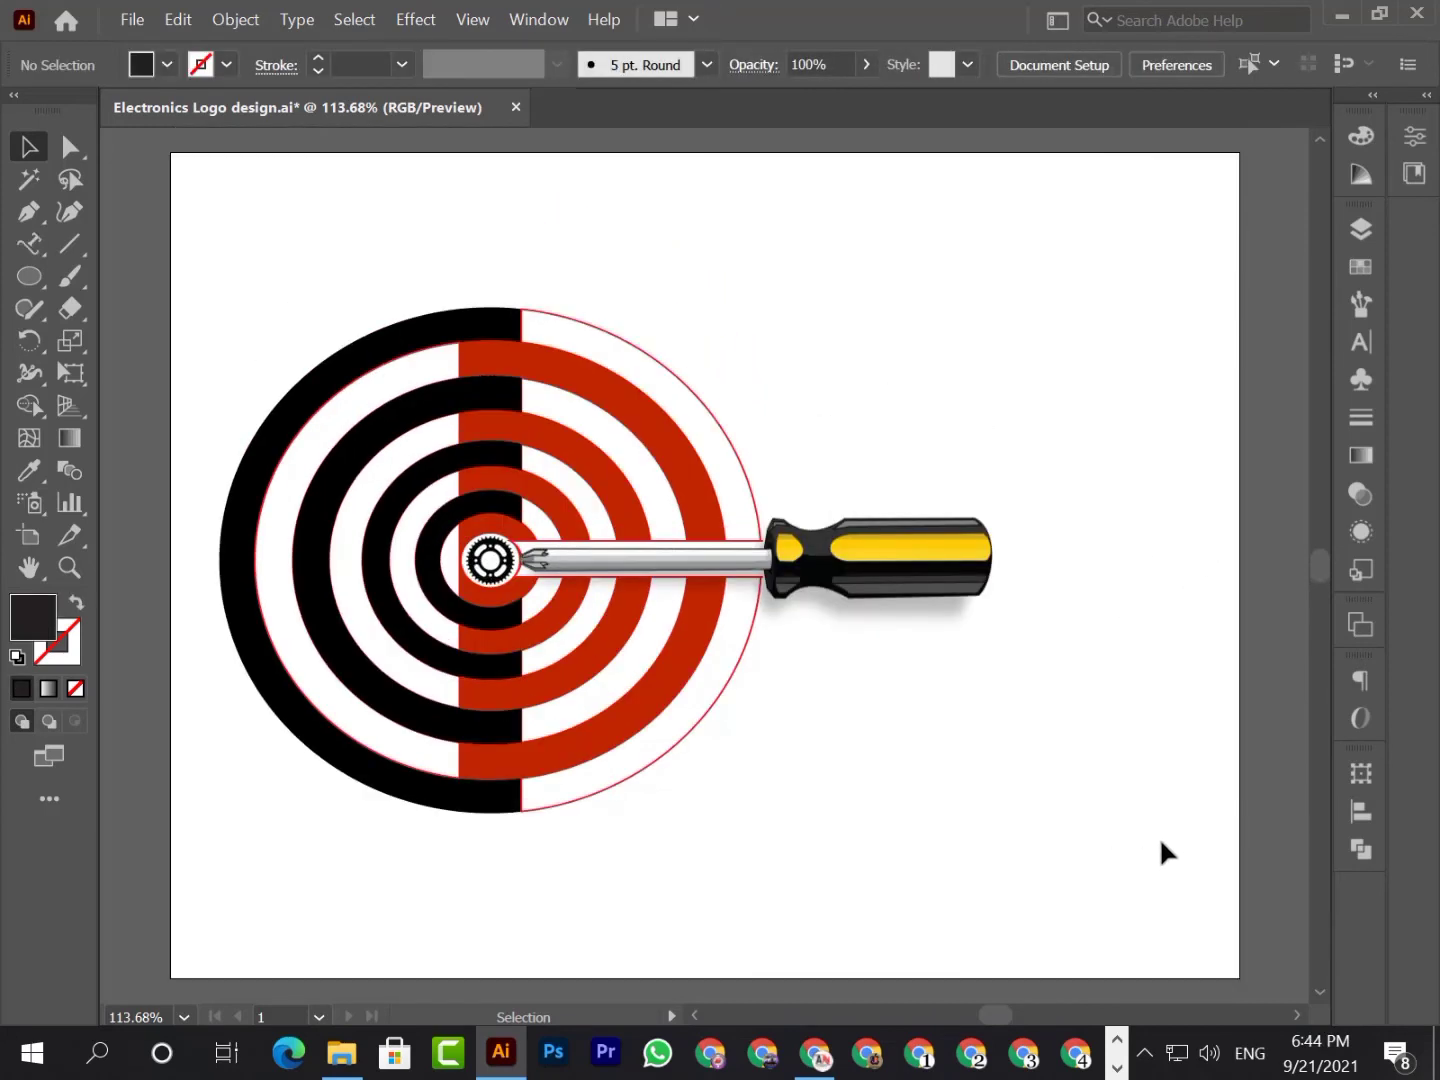
Step: With the Pen tool, draw a curve just outside the rings' upper right edge, from the black half's top to the screwdriver handle
{"action": "left_click", "coordinate": [29, 211]}
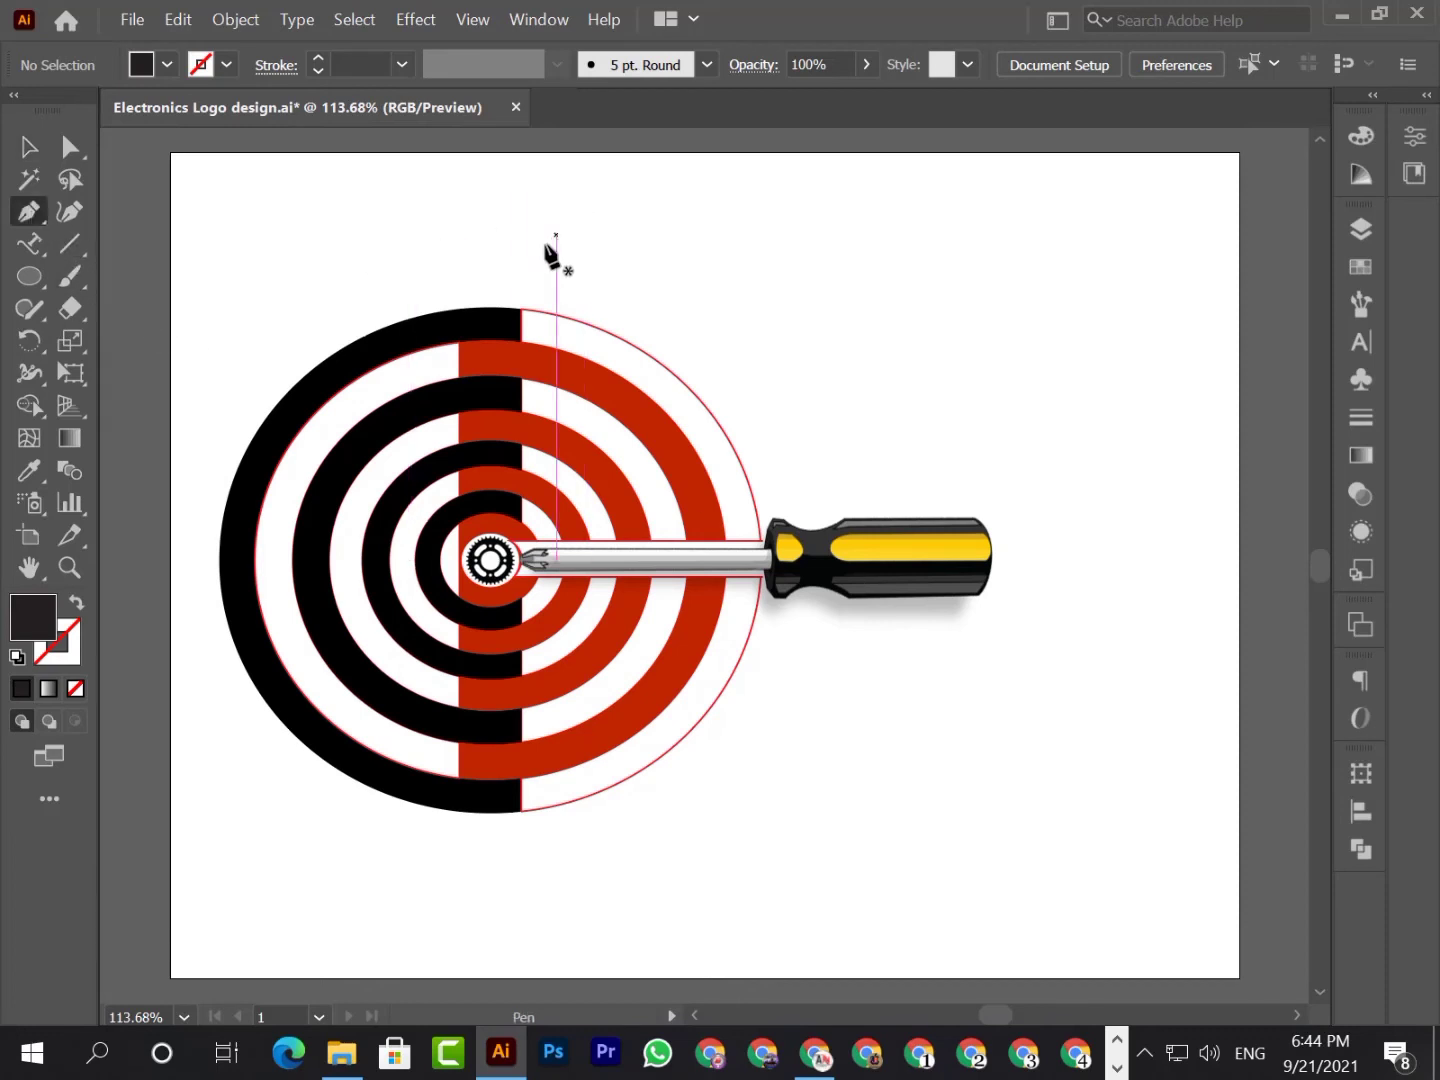
{"action": "left_click", "coordinate": [520, 298]}
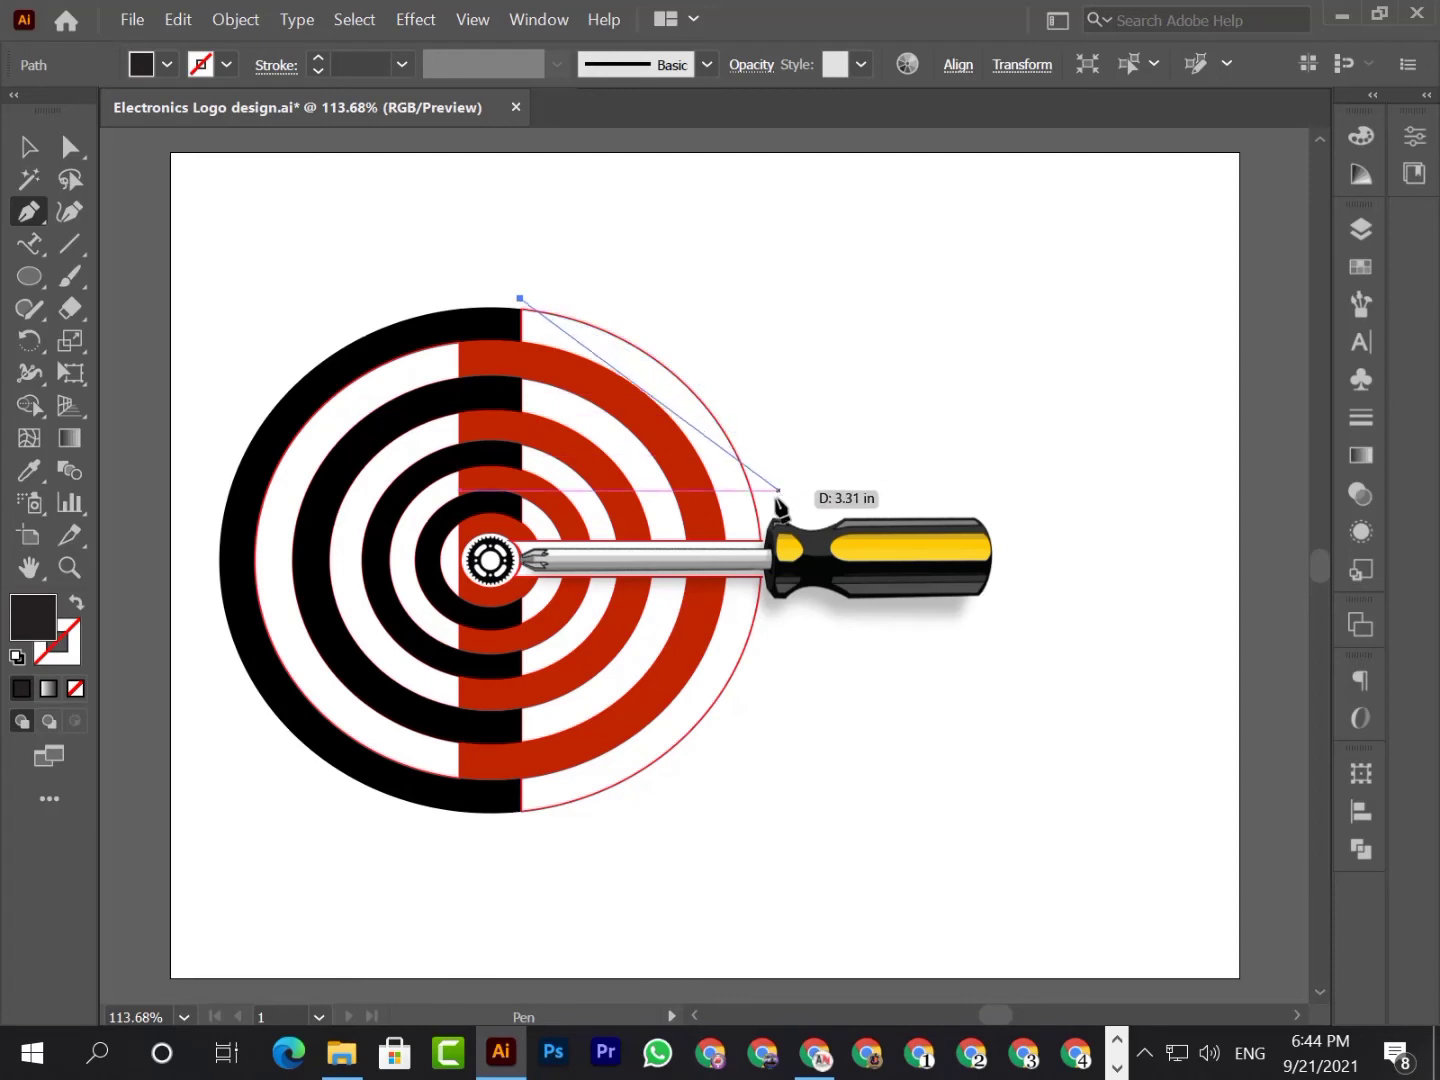
{"action": "left_click_drag", "start_coordinate": [768, 514], "coordinate": [825, 724]}
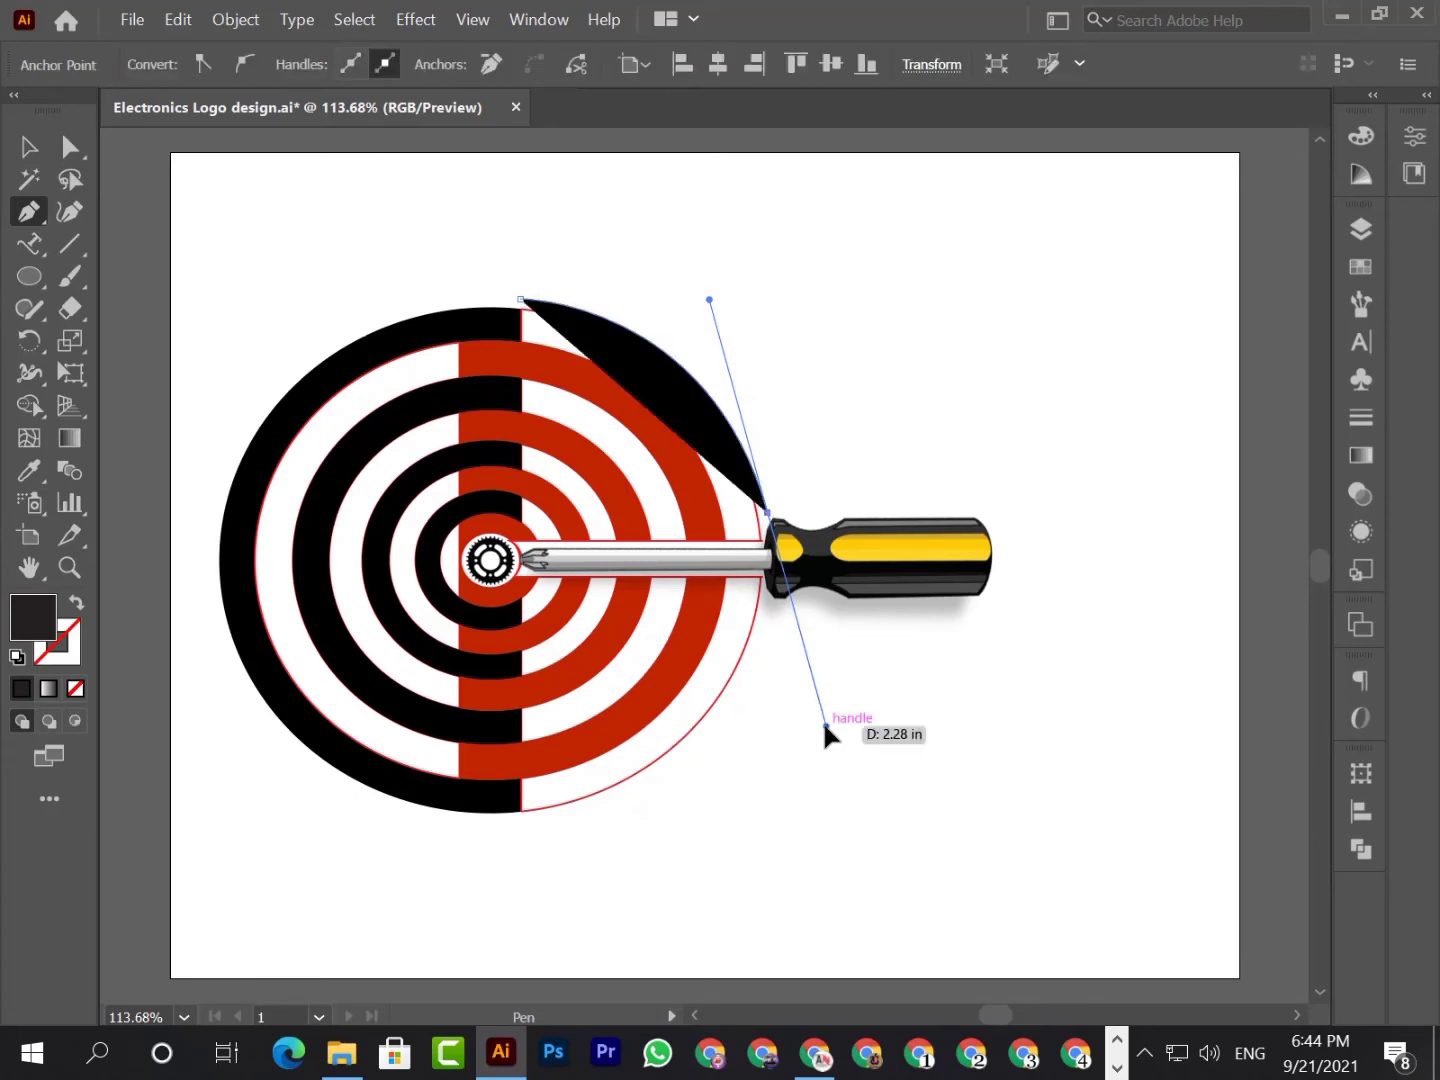
Step: Select the new curve and set both its fill and its stroke to none
{"action": "left_click", "coordinate": [29, 147]}
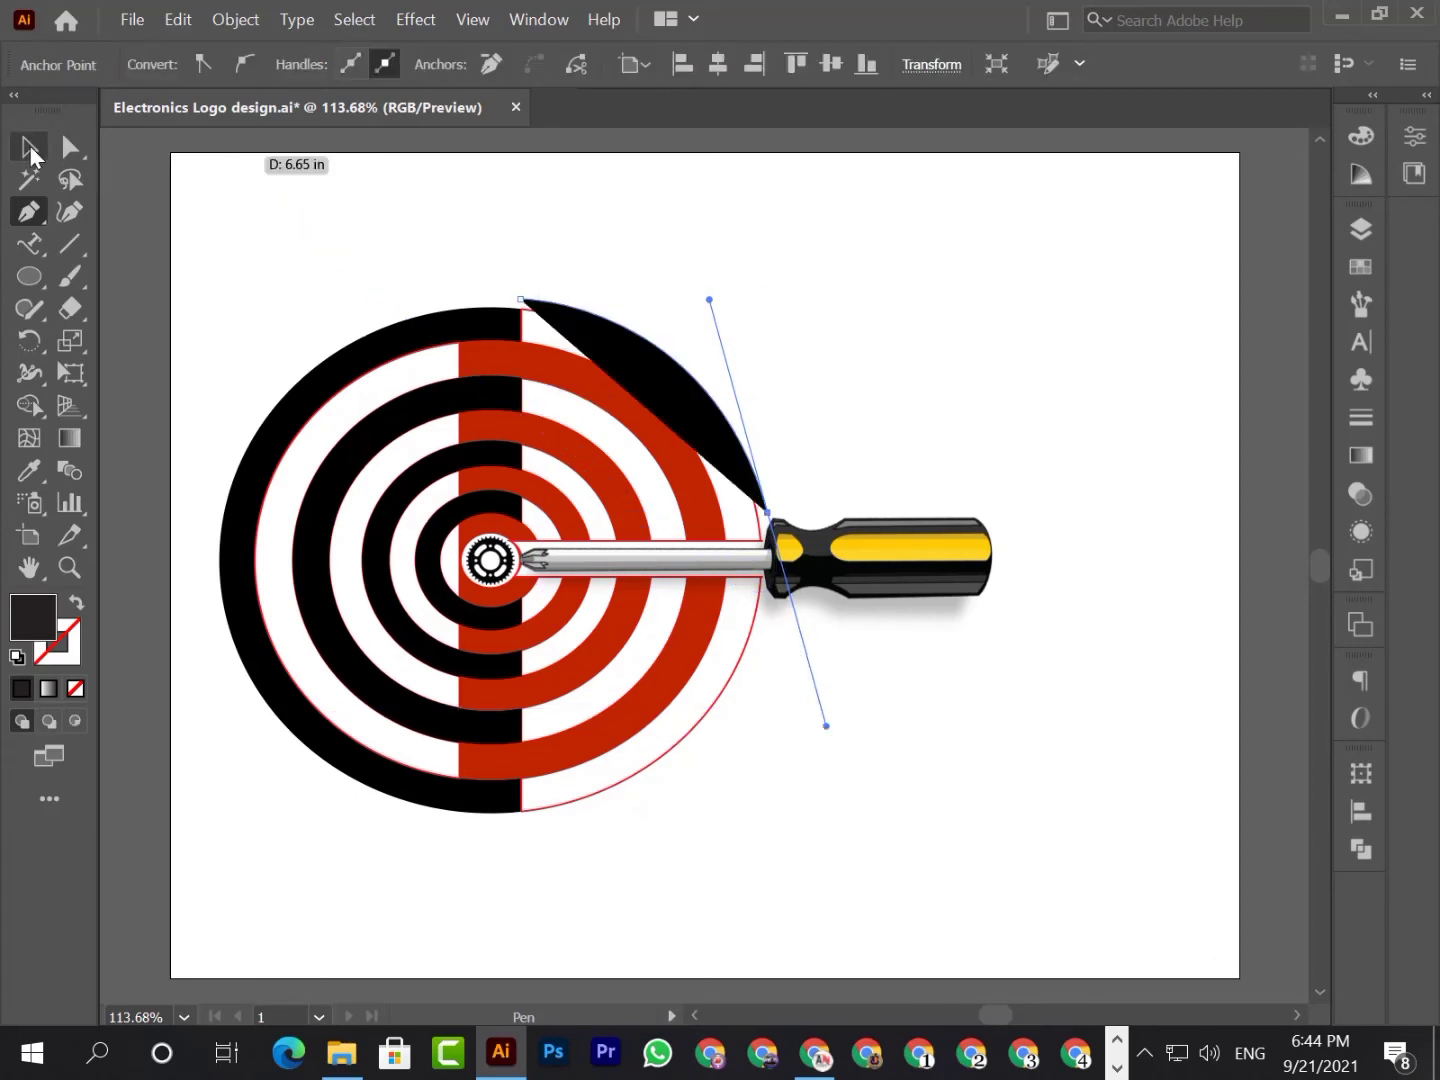
{"action": "left_click", "coordinate": [645, 390]}
{"action": "left_click", "coordinate": [167, 65]}
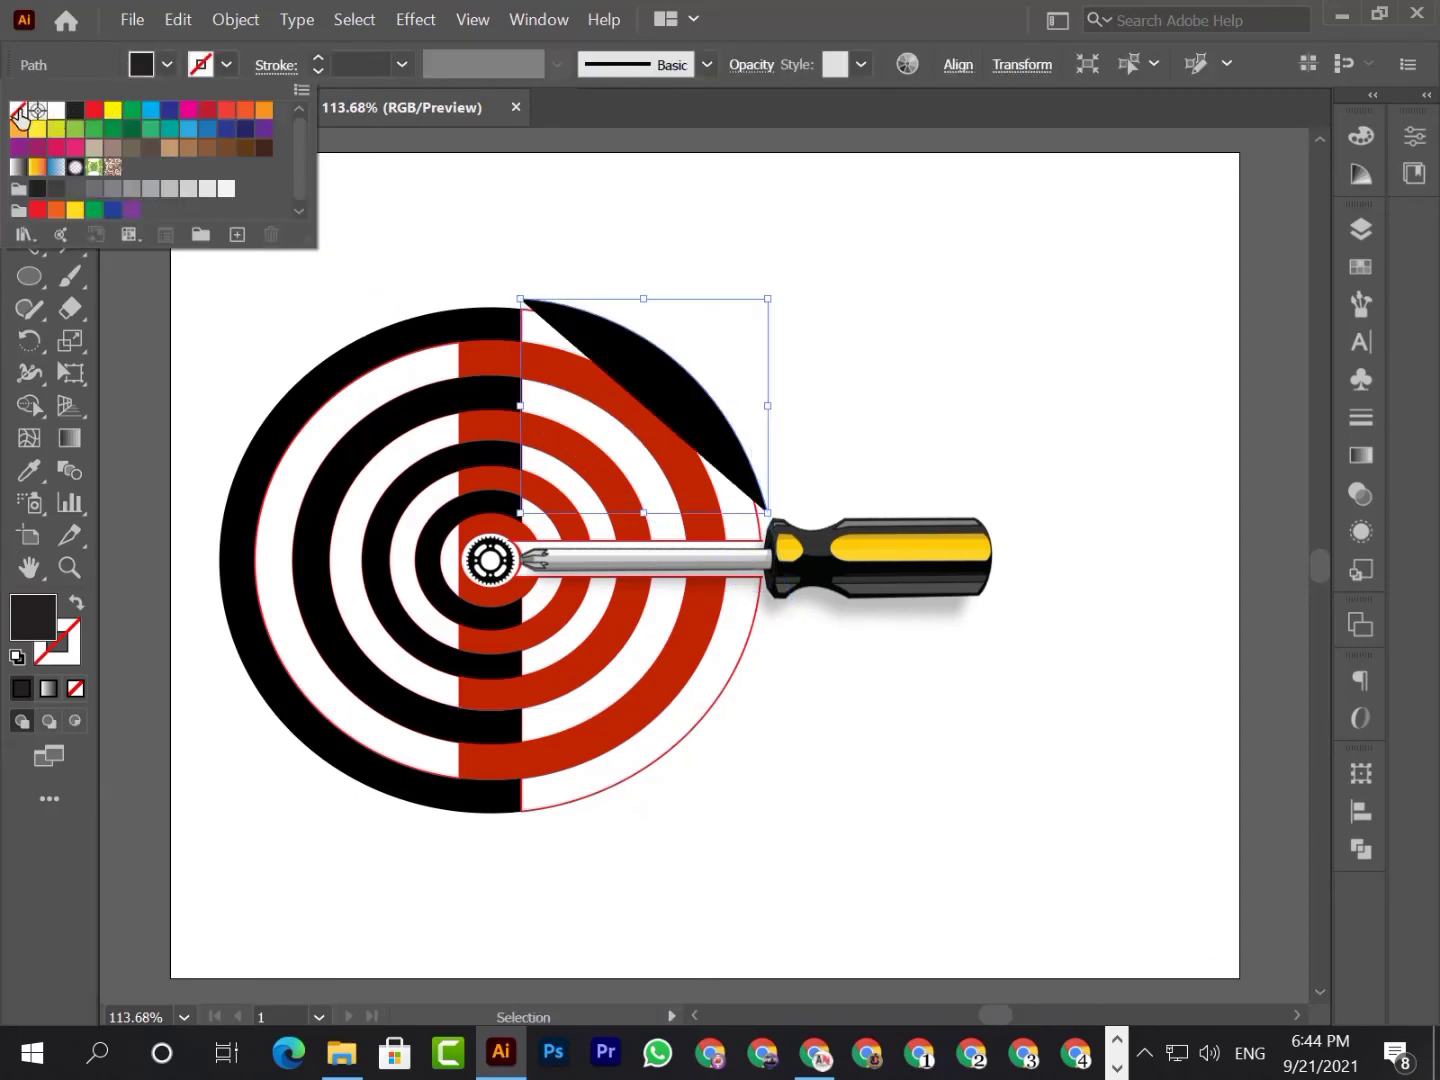
{"action": "left_click", "coordinate": [18, 110]}
{"action": "left_click", "coordinate": [205, 71]}
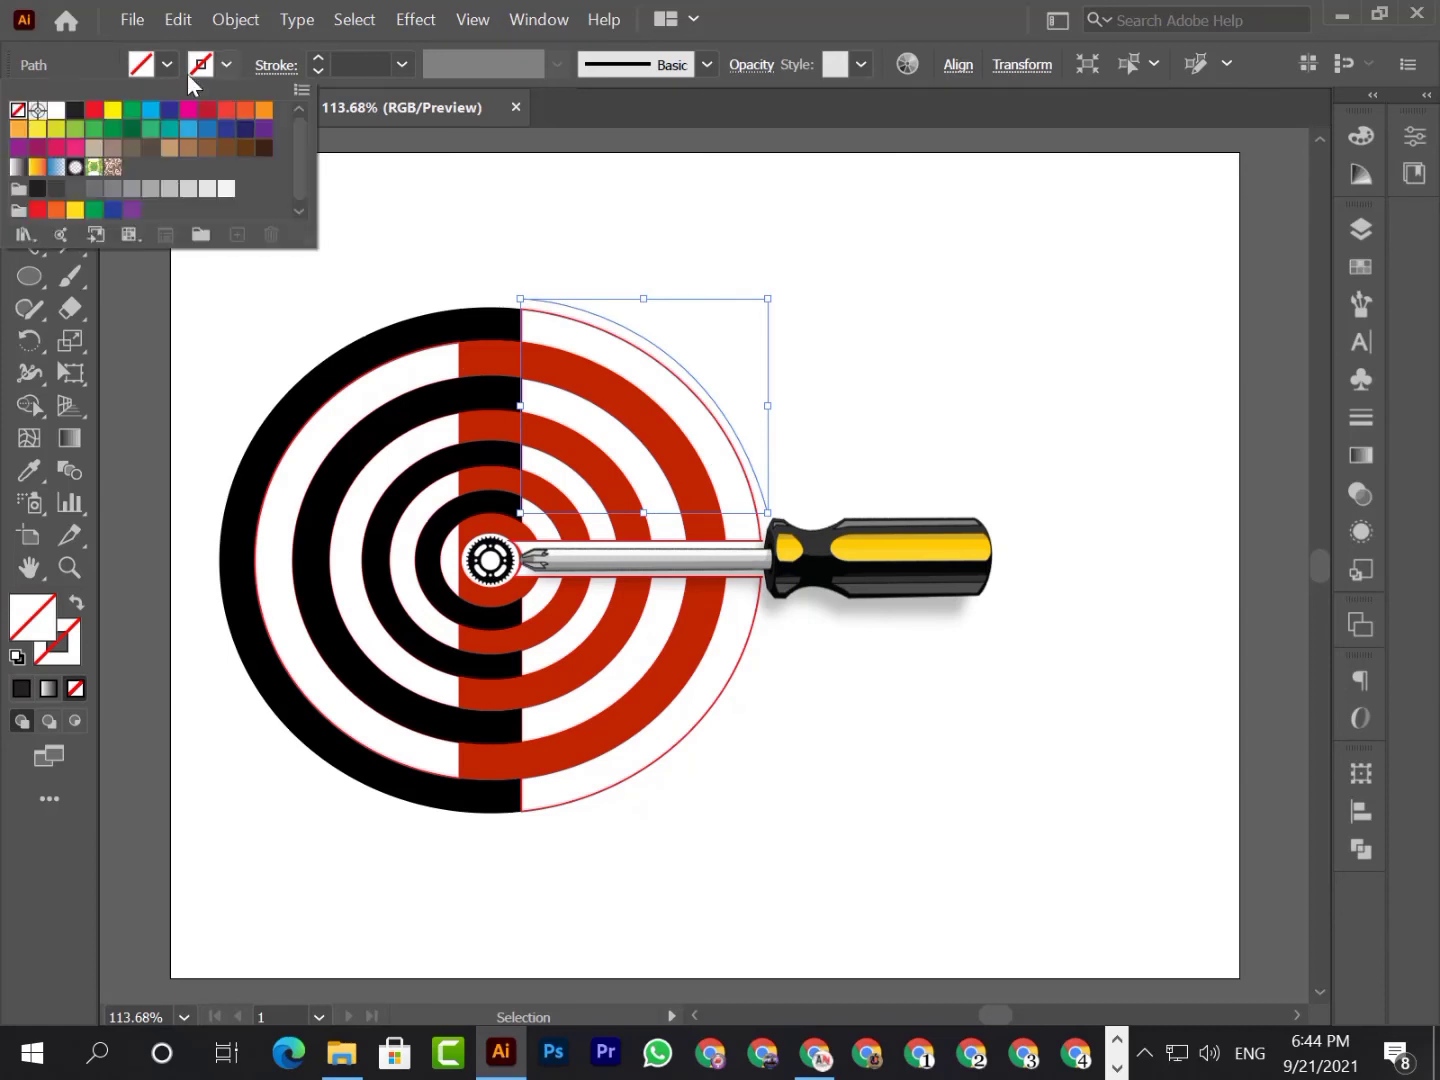
{"action": "left_click", "coordinate": [76, 111]}
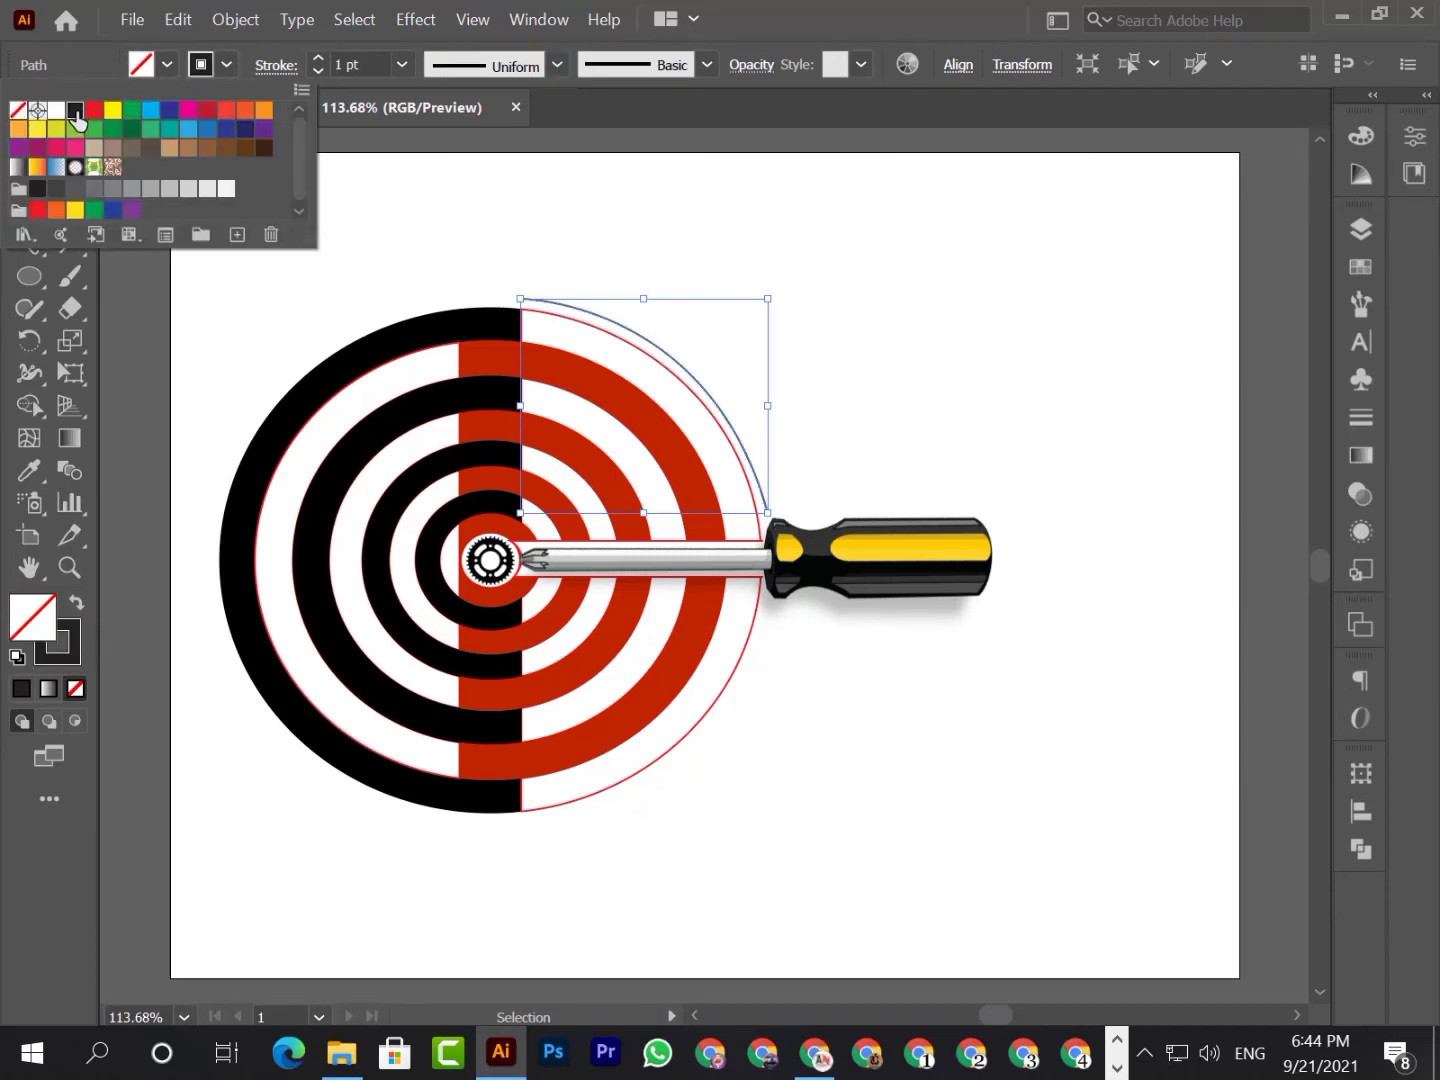
{"action": "left_click", "coordinate": [18, 110]}
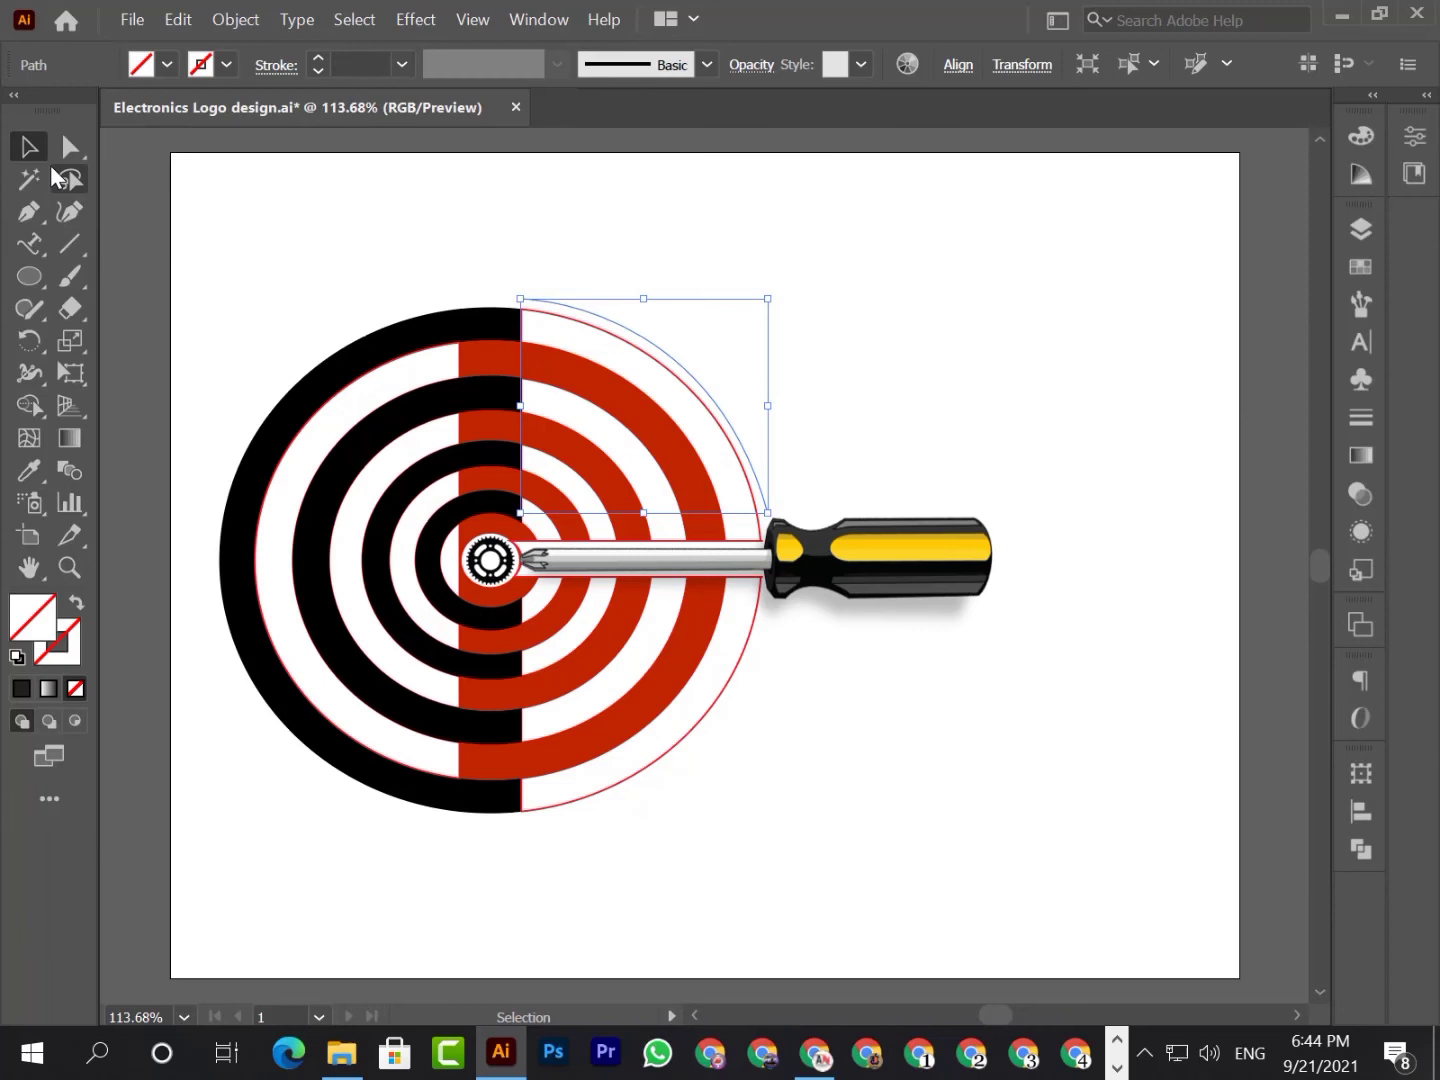
Step: With the Type on a Path tool, add the word "electronics" along the invisible curve outside the rings' upper right edge
{"action": "left_click", "coordinate": [28, 243]}
{"action": "left_click", "coordinate": [585, 308]}
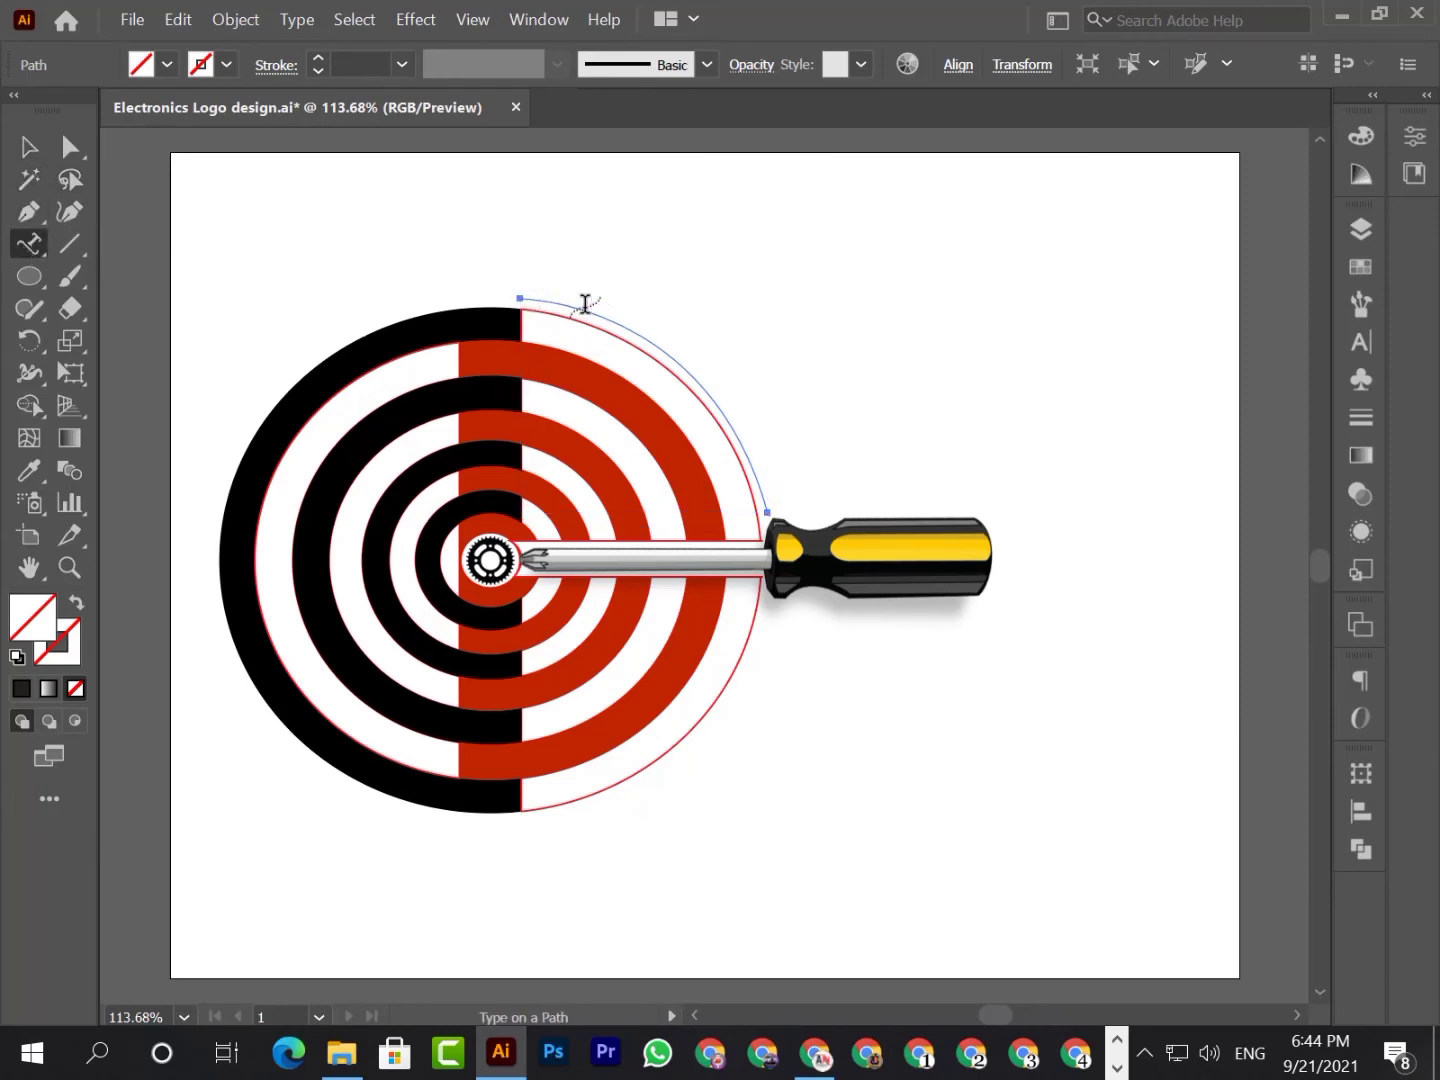
{"action": "left_click", "coordinate": [1006, 559]}
{"action": "left_click", "coordinate": [624, 319]}
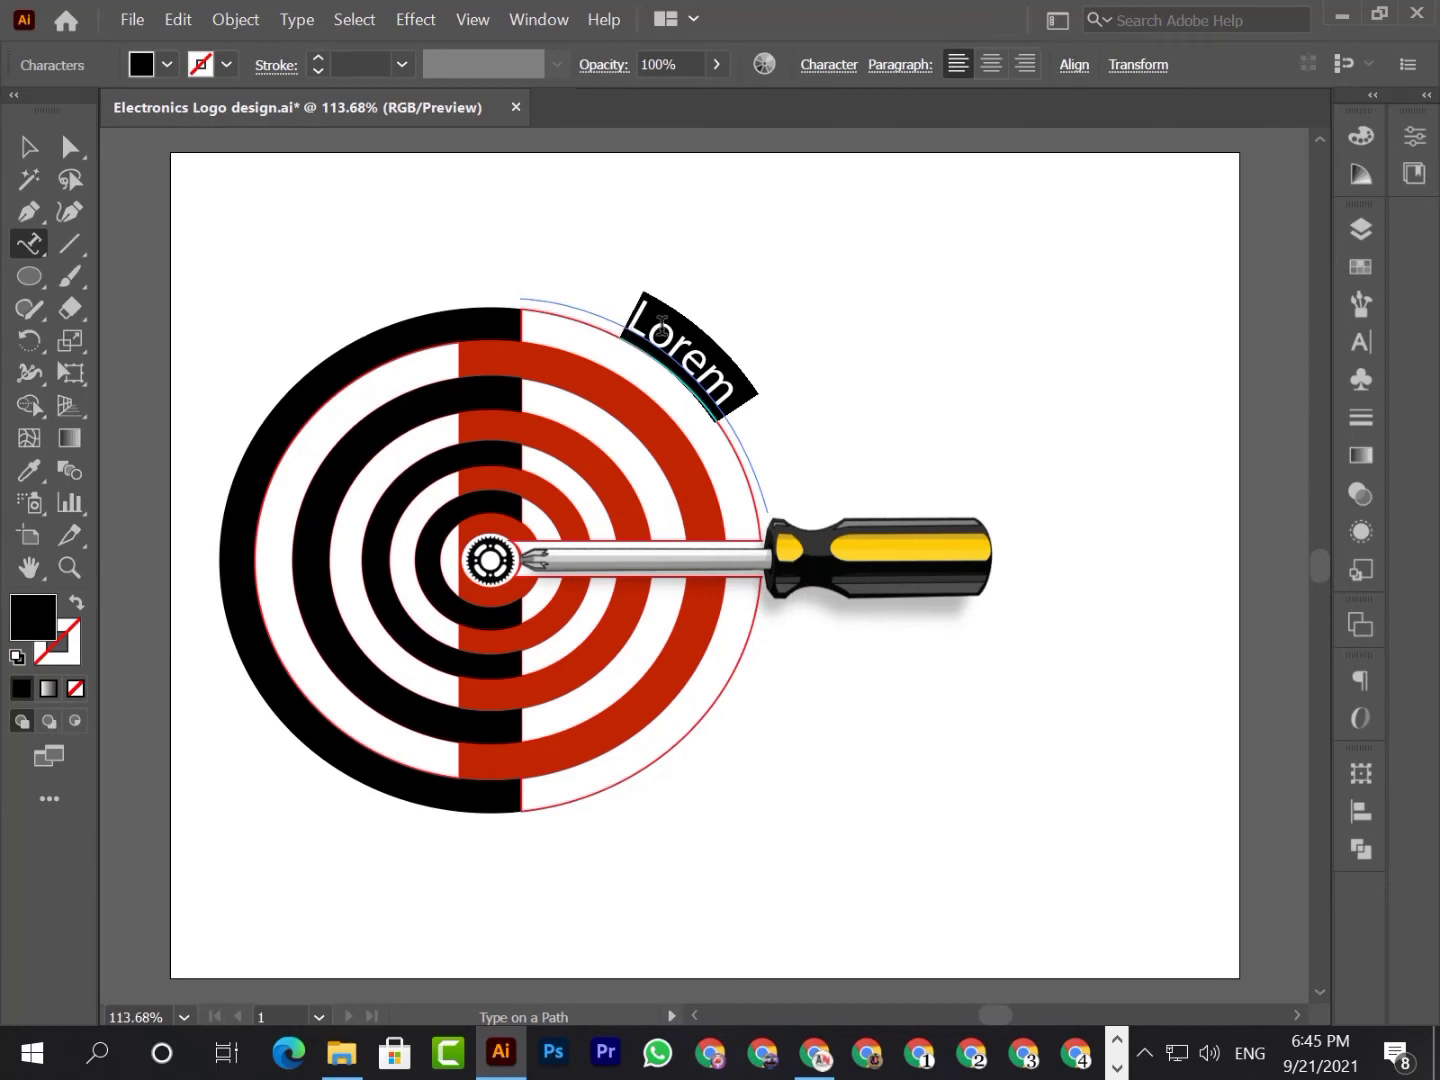
{"action": "key", "text": "Escape"}
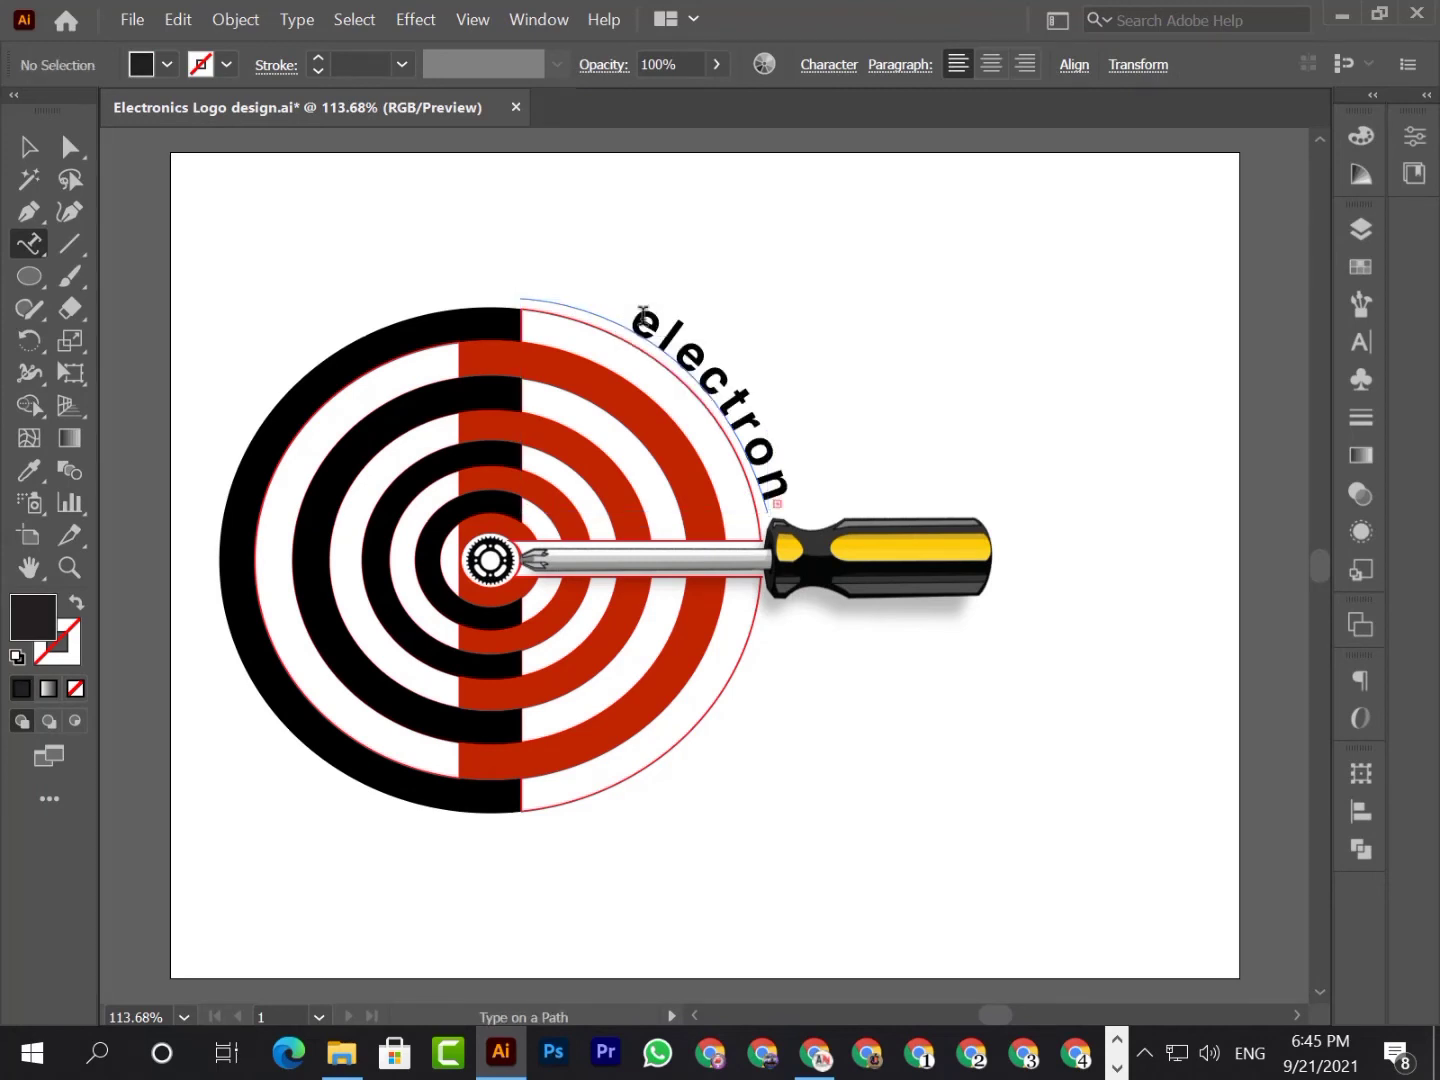
Step: Slide the start of the curved text back along its path toward the black half so the whole word fits, and deselect it
{"action": "left_click", "coordinate": [27, 148]}
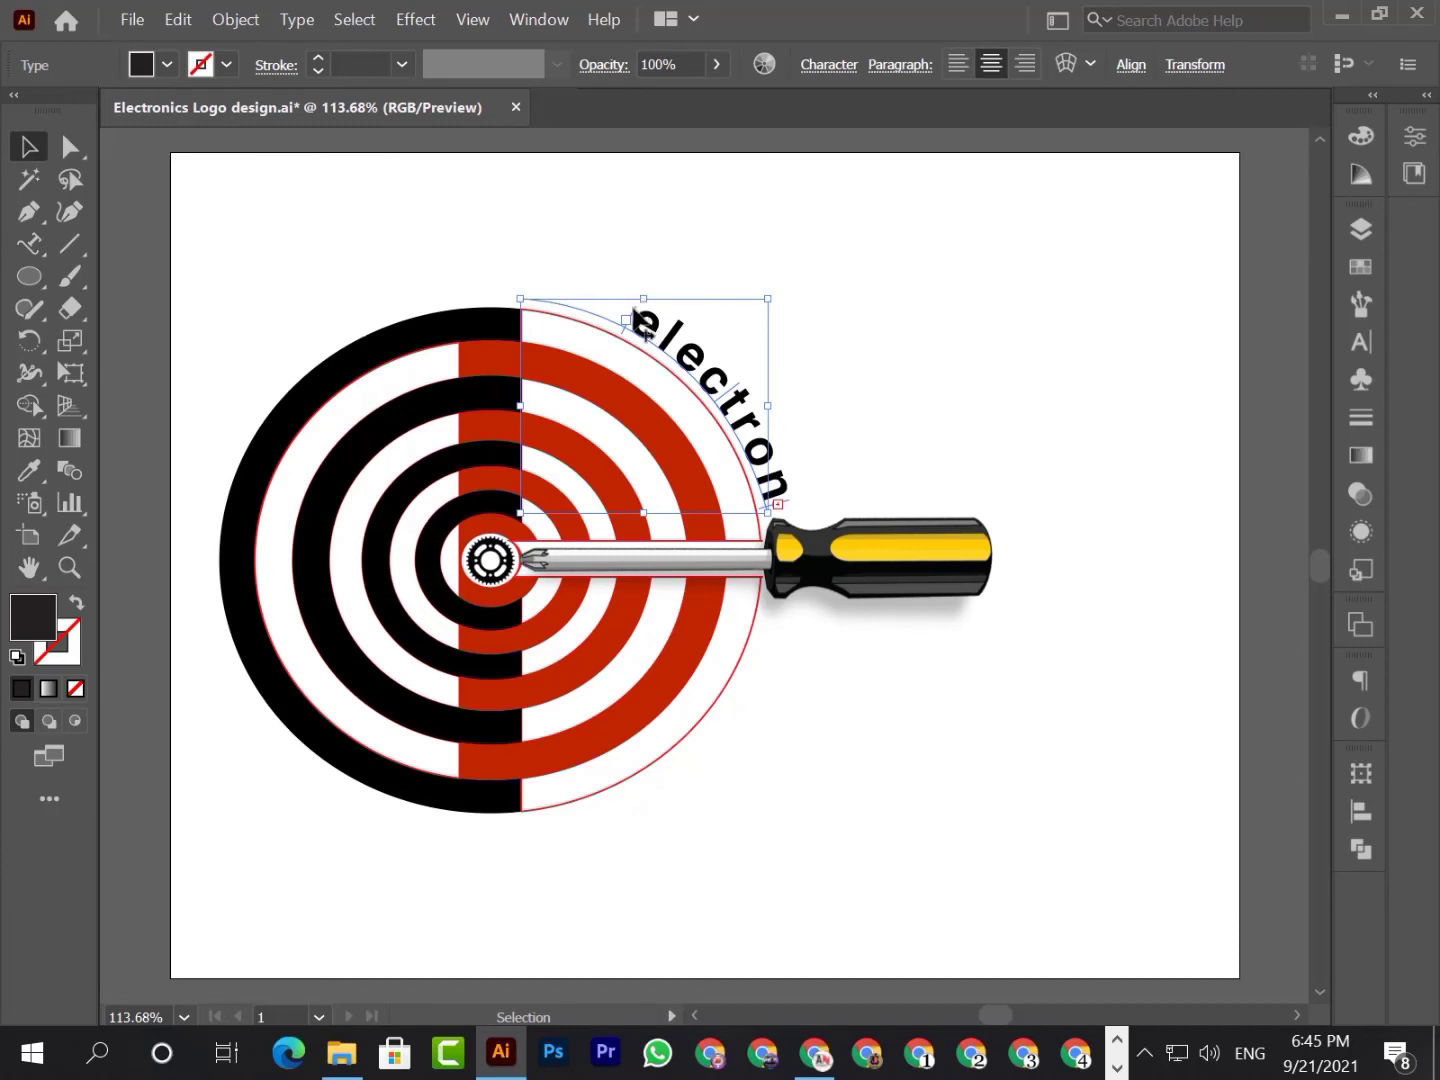
{"action": "left_click_drag", "start_coordinate": [641, 299], "coordinate": [535, 290]}
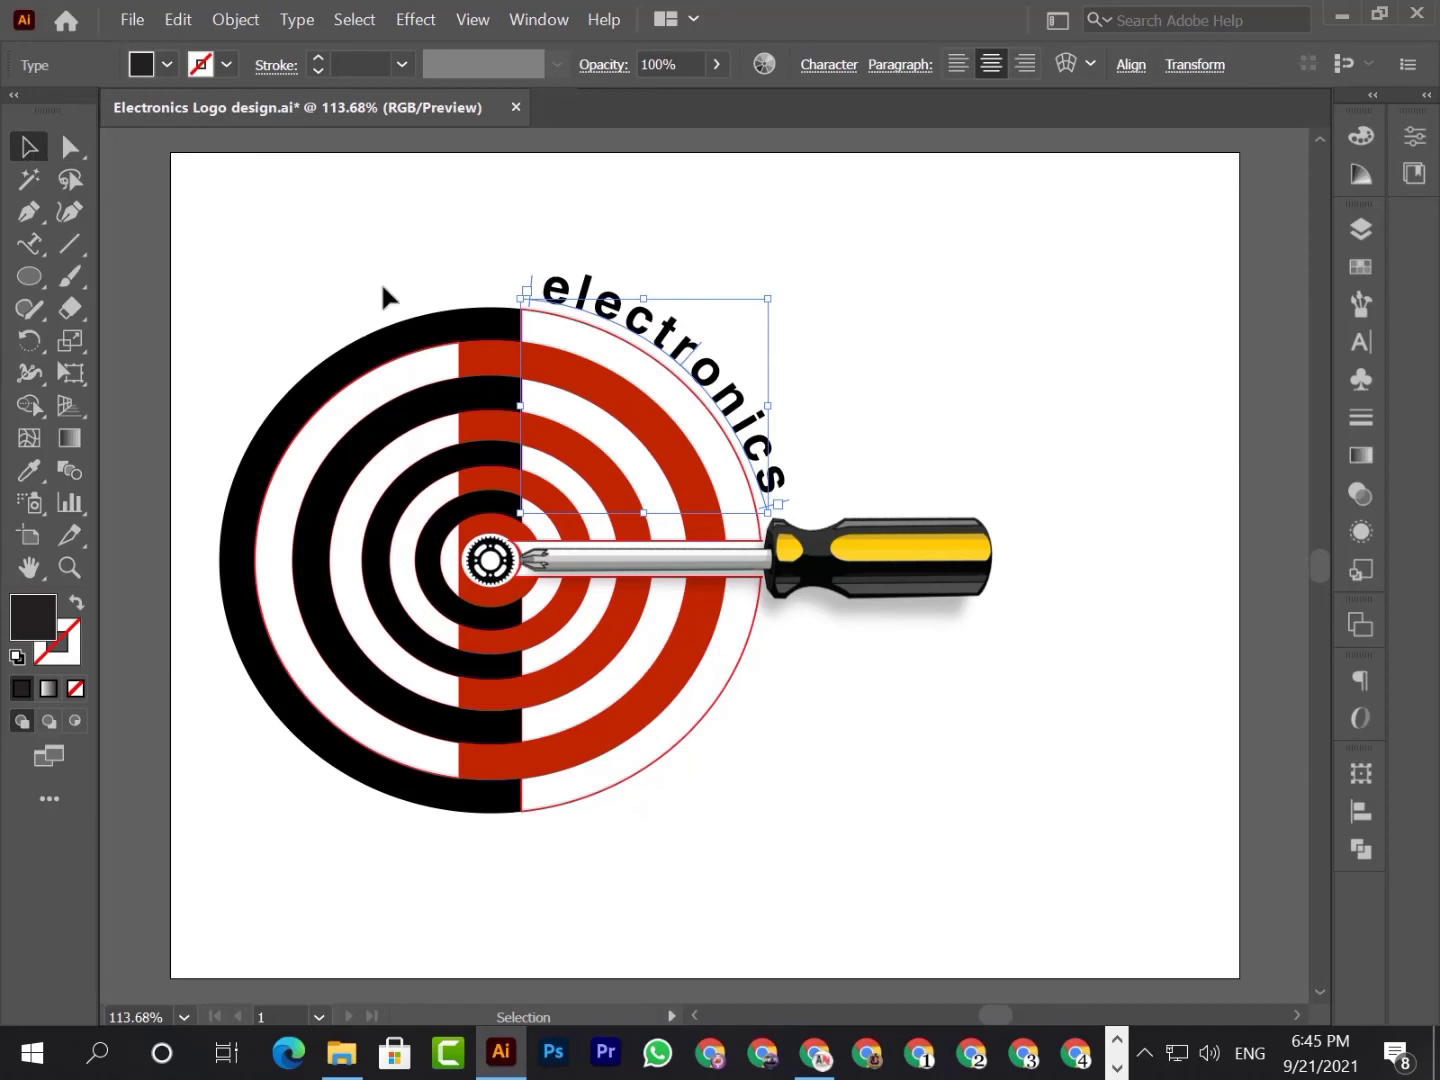
{"action": "left_click", "coordinate": [968, 340]}
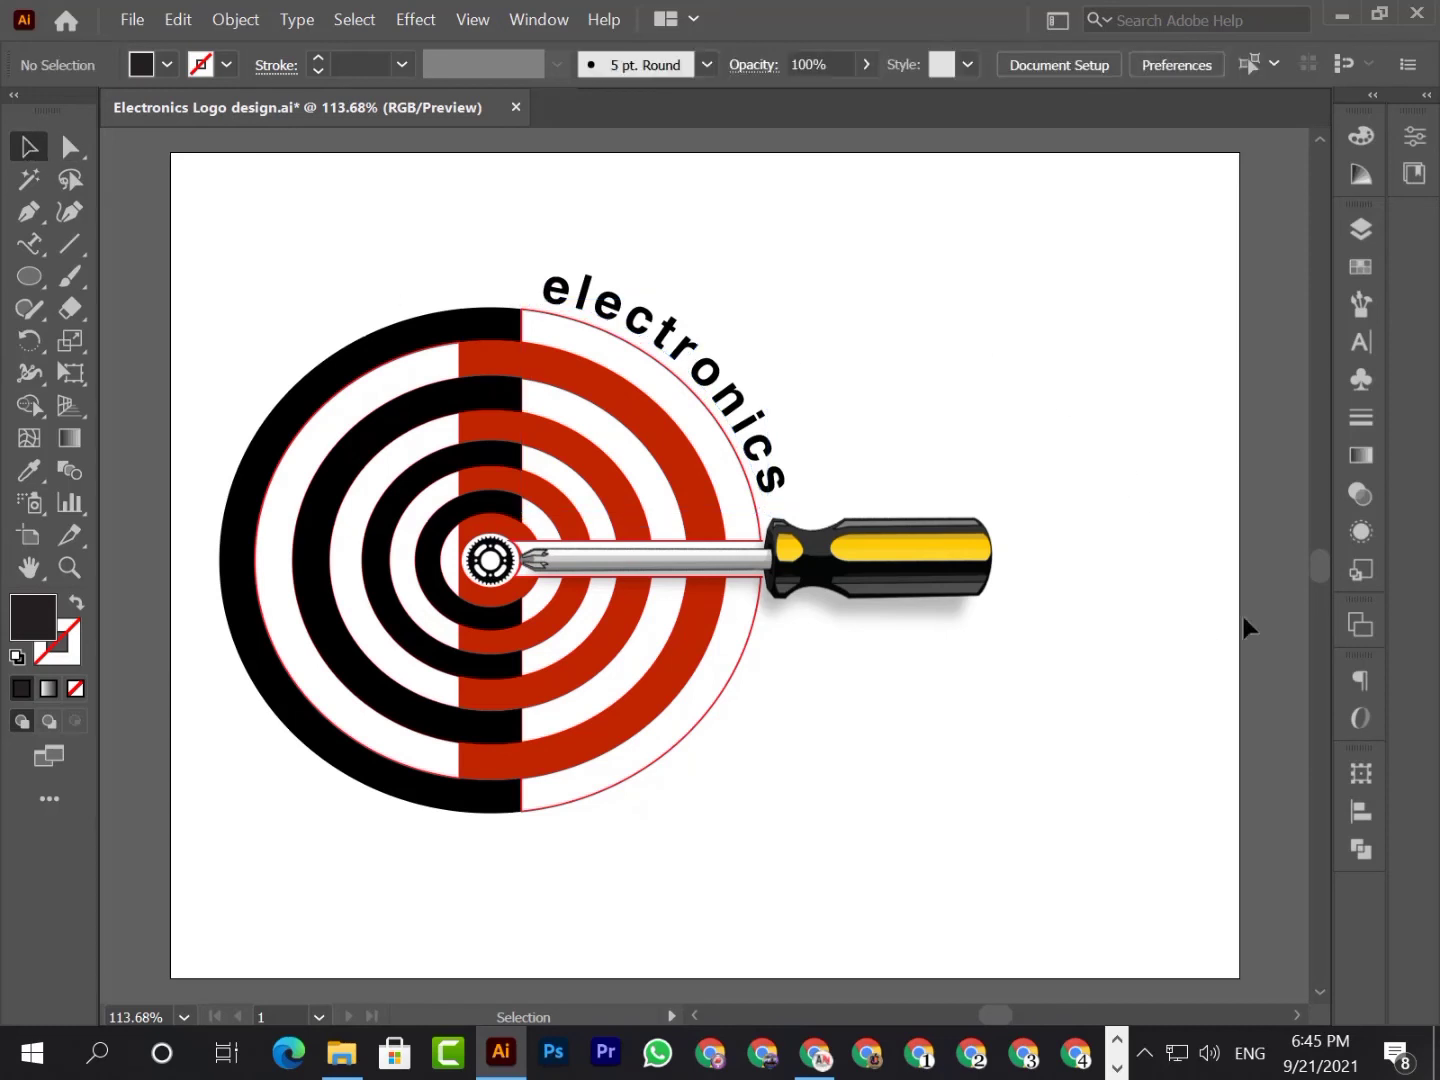
Step: Unlock all locked objects in Layer 1, from the gear and screwdriver images down to the lowest ring paths
{"action": "left_click_drag", "start_coordinate": [204, 199], "coordinate": [1028, 872]}
{"action": "left_click", "coordinate": [1039, 730]}
{"action": "left_click", "coordinate": [1362, 229]}
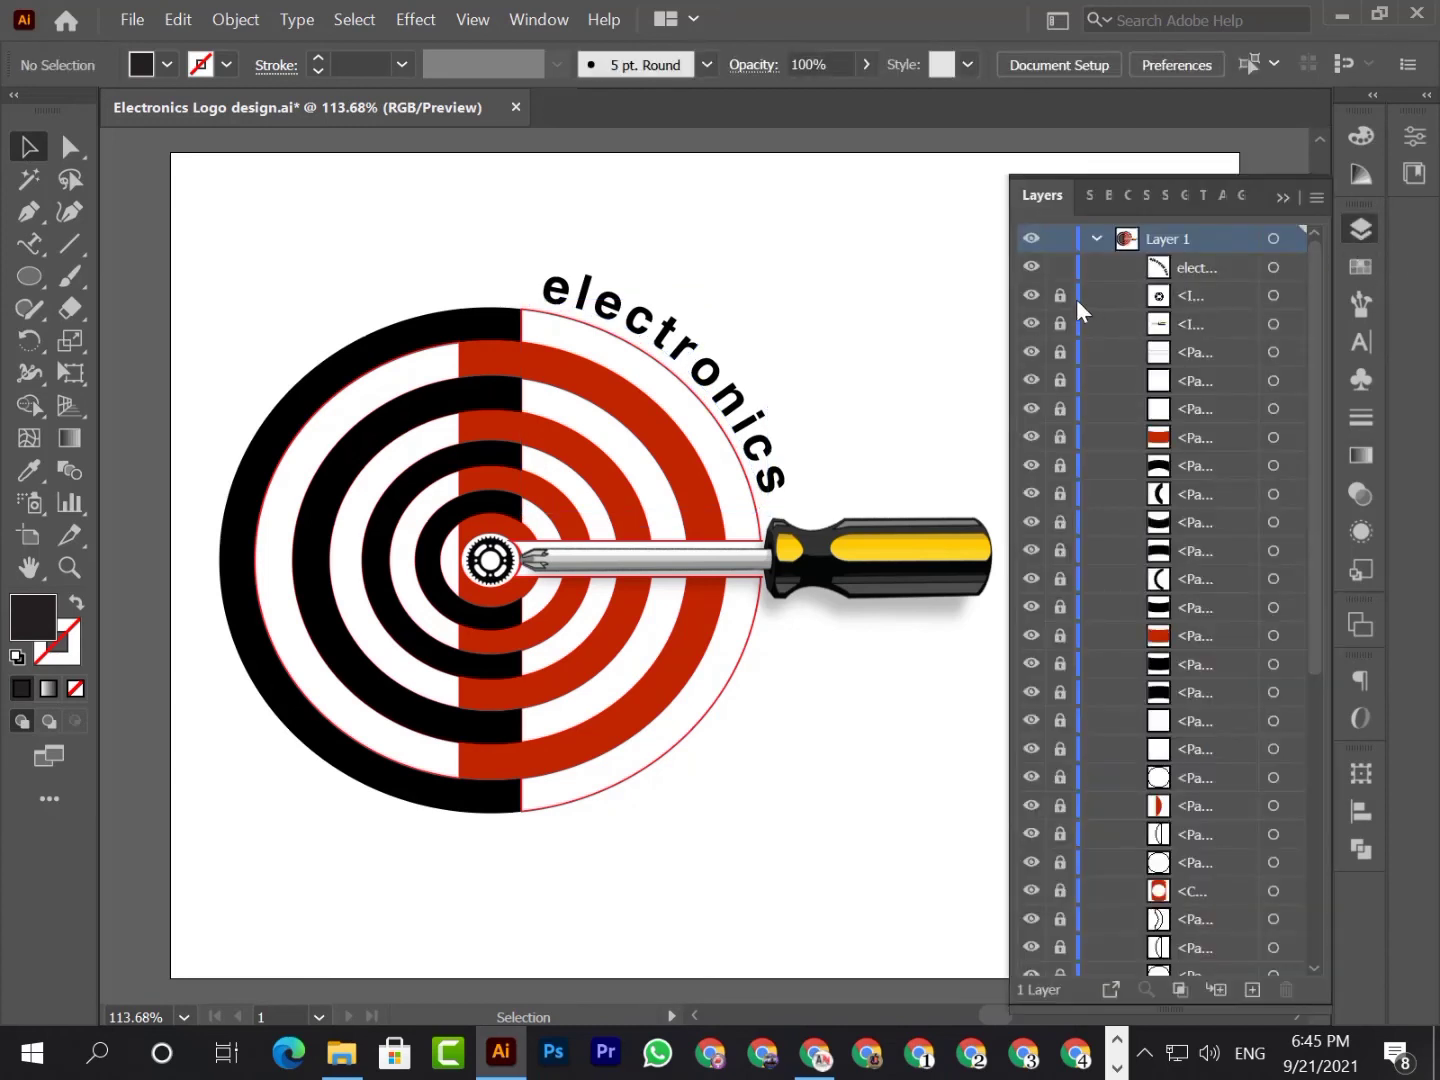
{"action": "left_click", "coordinate": [1059, 380]}
{"action": "left_click", "coordinate": [1060, 408]}
{"action": "left_click", "coordinate": [1060, 436]}
{"action": "left_click", "coordinate": [1060, 522]}
{"action": "left_click", "coordinate": [1060, 551]}
{"action": "left_click", "coordinate": [1060, 580]}
{"action": "left_click", "coordinate": [1060, 608]}
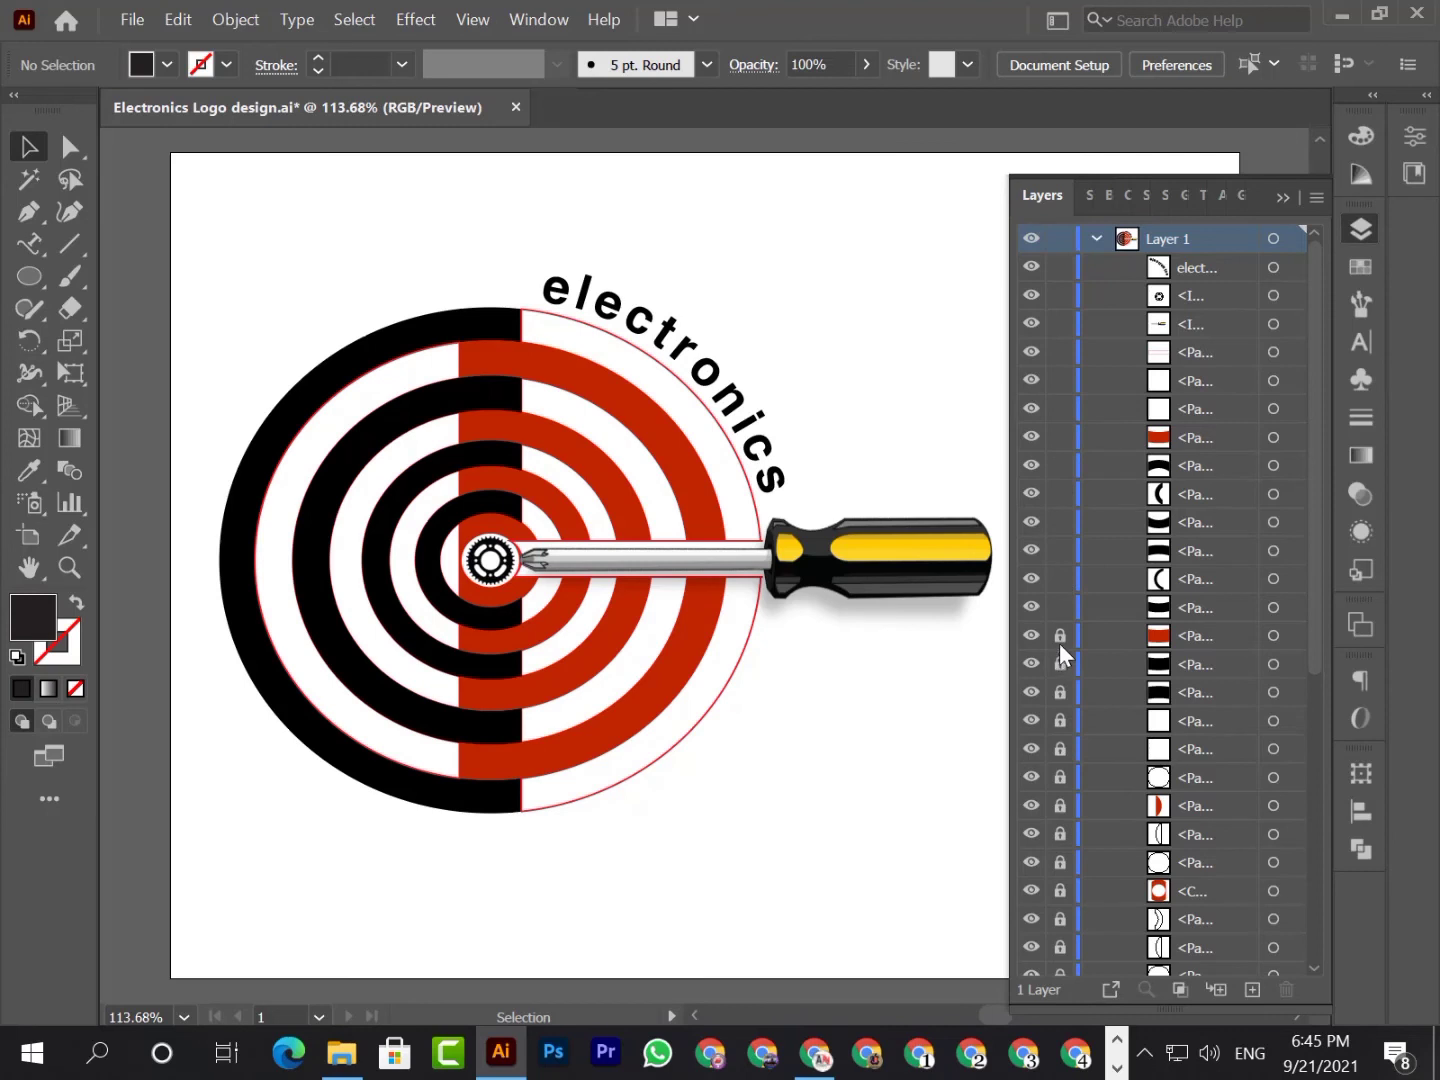
{"action": "left_click", "coordinate": [1060, 634]}
{"action": "left_click", "coordinate": [1060, 663]}
{"action": "left_click", "coordinate": [1060, 720]}
{"action": "left_click", "coordinate": [1060, 749]}
{"action": "left_click", "coordinate": [1060, 833]}
{"action": "left_click", "coordinate": [1060, 861]}
{"action": "left_click", "coordinate": [1059, 889]}
{"action": "left_click", "coordinate": [1059, 918]}
{"action": "scroll", "coordinate": [1076, 804], "scroll_direction": "down", "scroll_amount": 6}
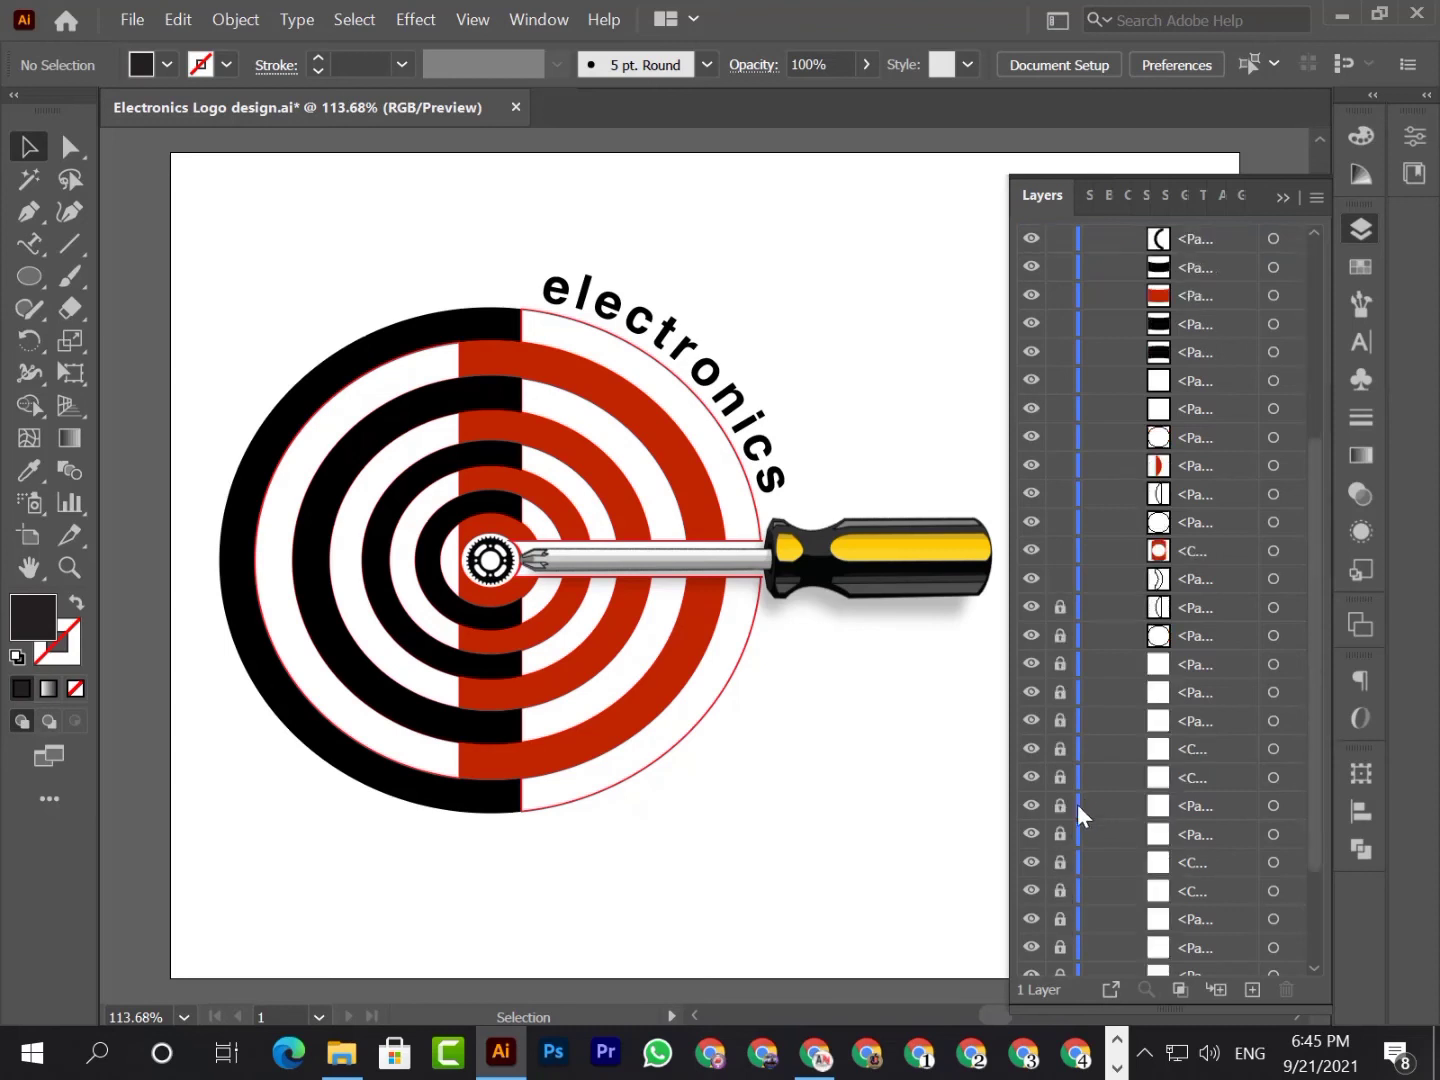
{"action": "left_click", "coordinate": [1060, 452]}
{"action": "left_click", "coordinate": [1060, 481]}
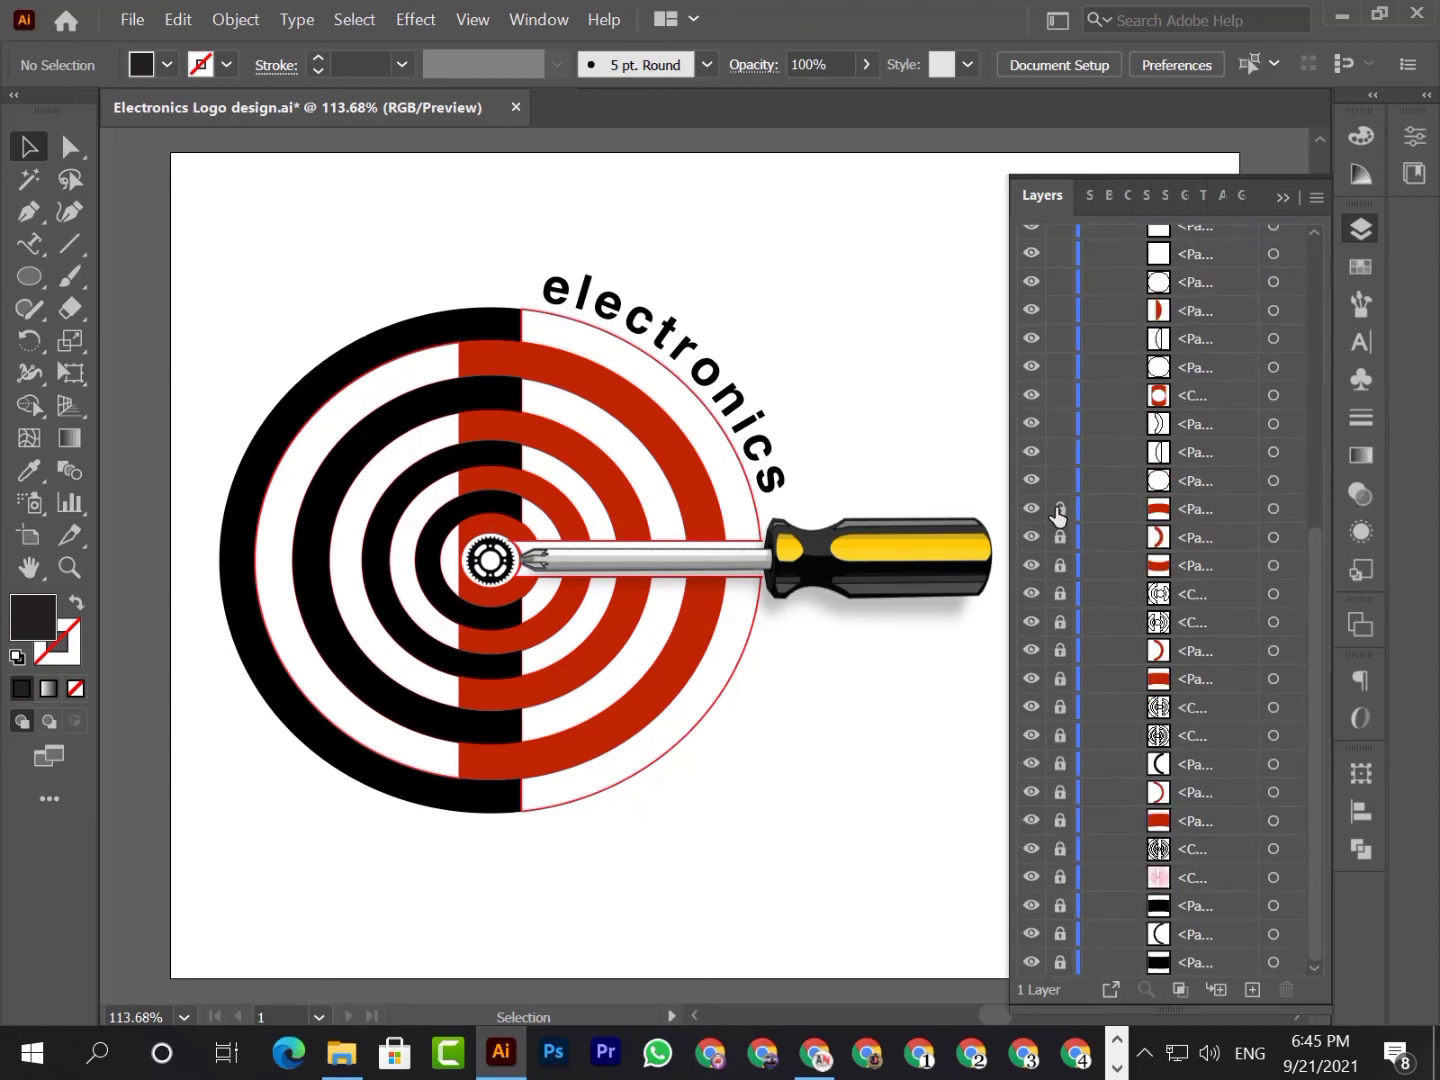
{"action": "left_click", "coordinate": [1061, 566]}
{"action": "left_click", "coordinate": [1060, 594]}
{"action": "left_click", "coordinate": [1061, 622]}
{"action": "left_click", "coordinate": [1060, 679]}
{"action": "left_click", "coordinate": [1061, 708]}
{"action": "left_click", "coordinate": [1060, 736]}
{"action": "left_click", "coordinate": [1060, 792]}
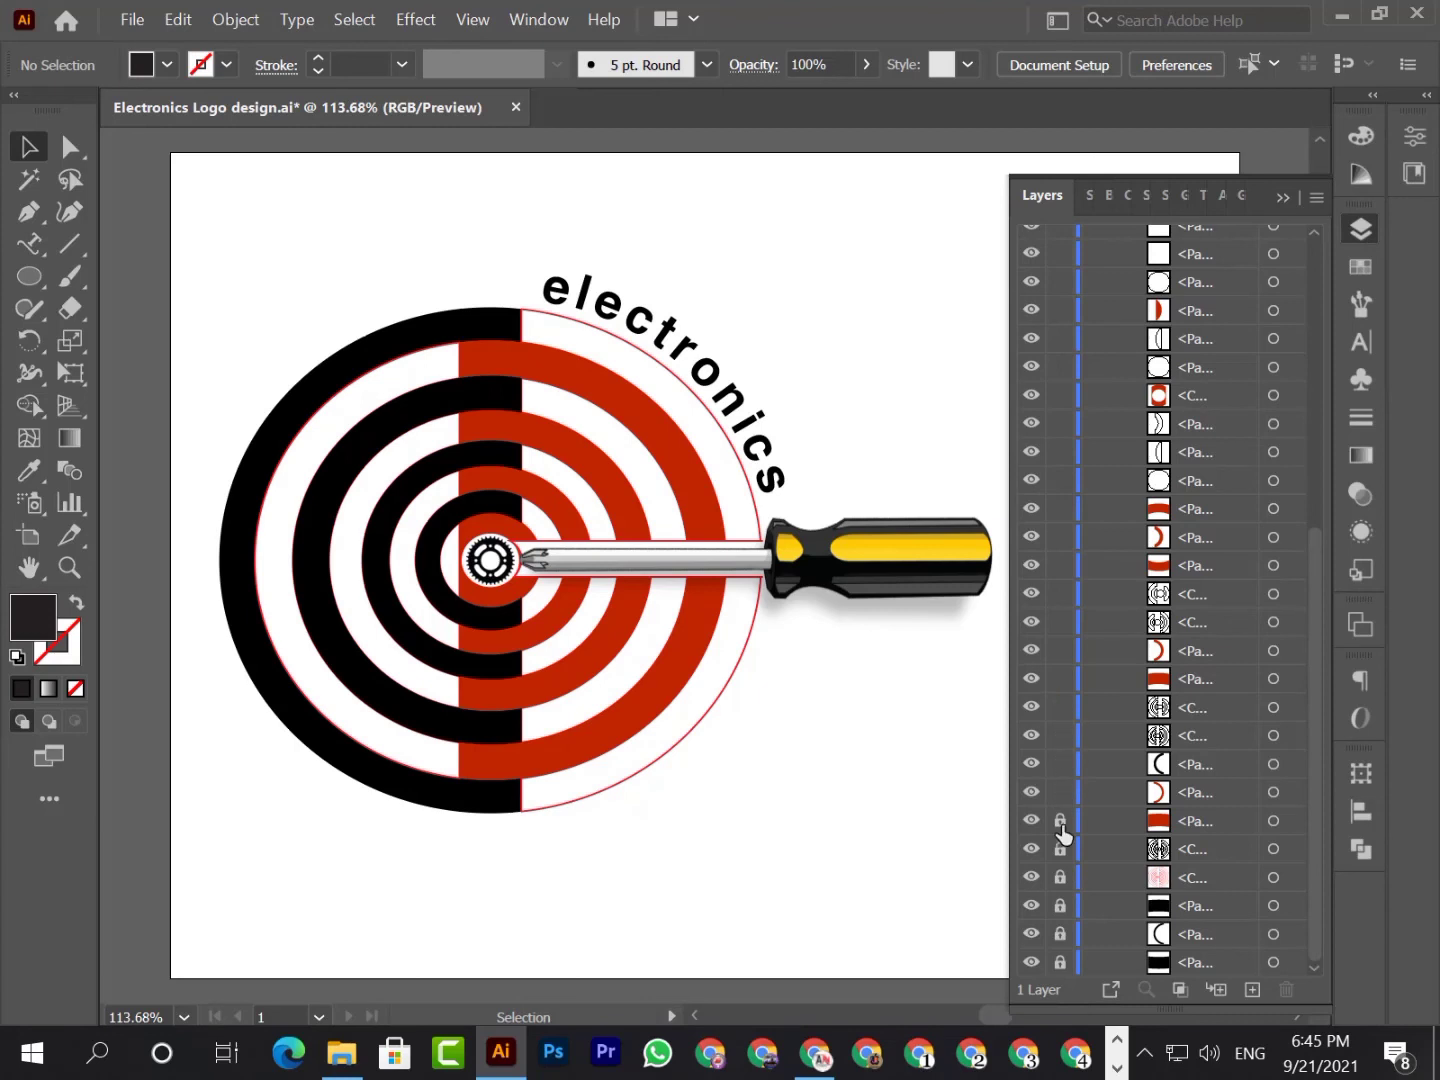
{"action": "left_click", "coordinate": [1059, 820]}
{"action": "left_click", "coordinate": [1059, 878]}
{"action": "left_click", "coordinate": [1057, 959]}
{"action": "left_click", "coordinate": [1288, 198]}
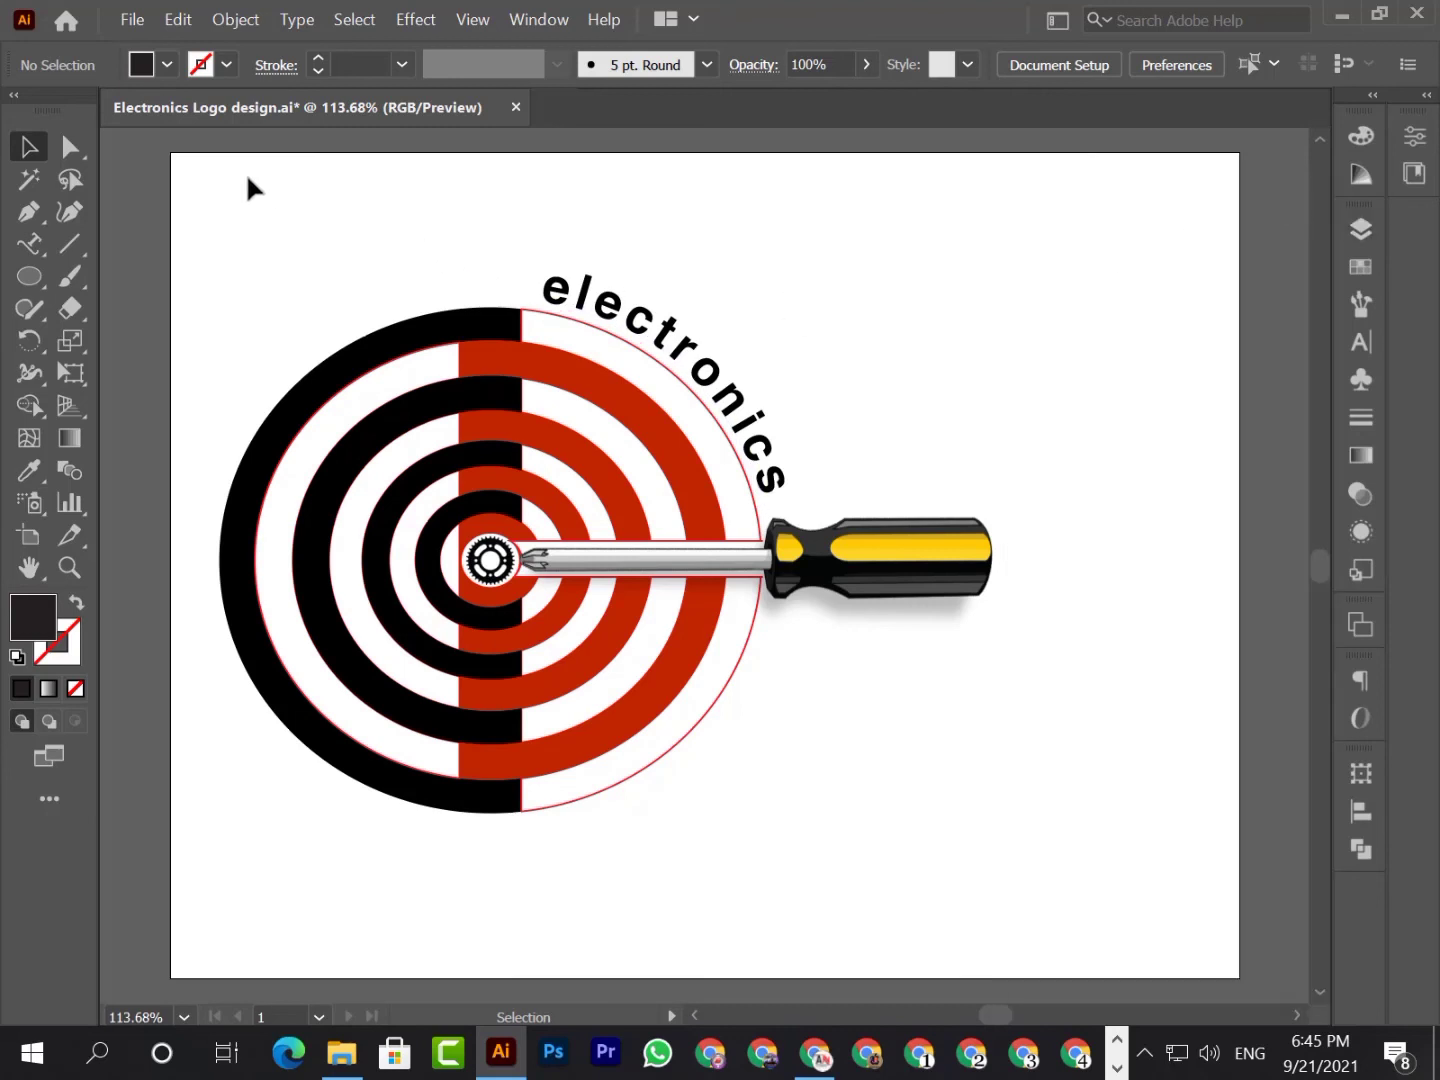
Step: Select the whole logo, enlarge it proportionally from its center to nearly fill the artboard, and deselect it
{"action": "left_click_drag", "start_coordinate": [194, 170], "coordinate": [1003, 887]}
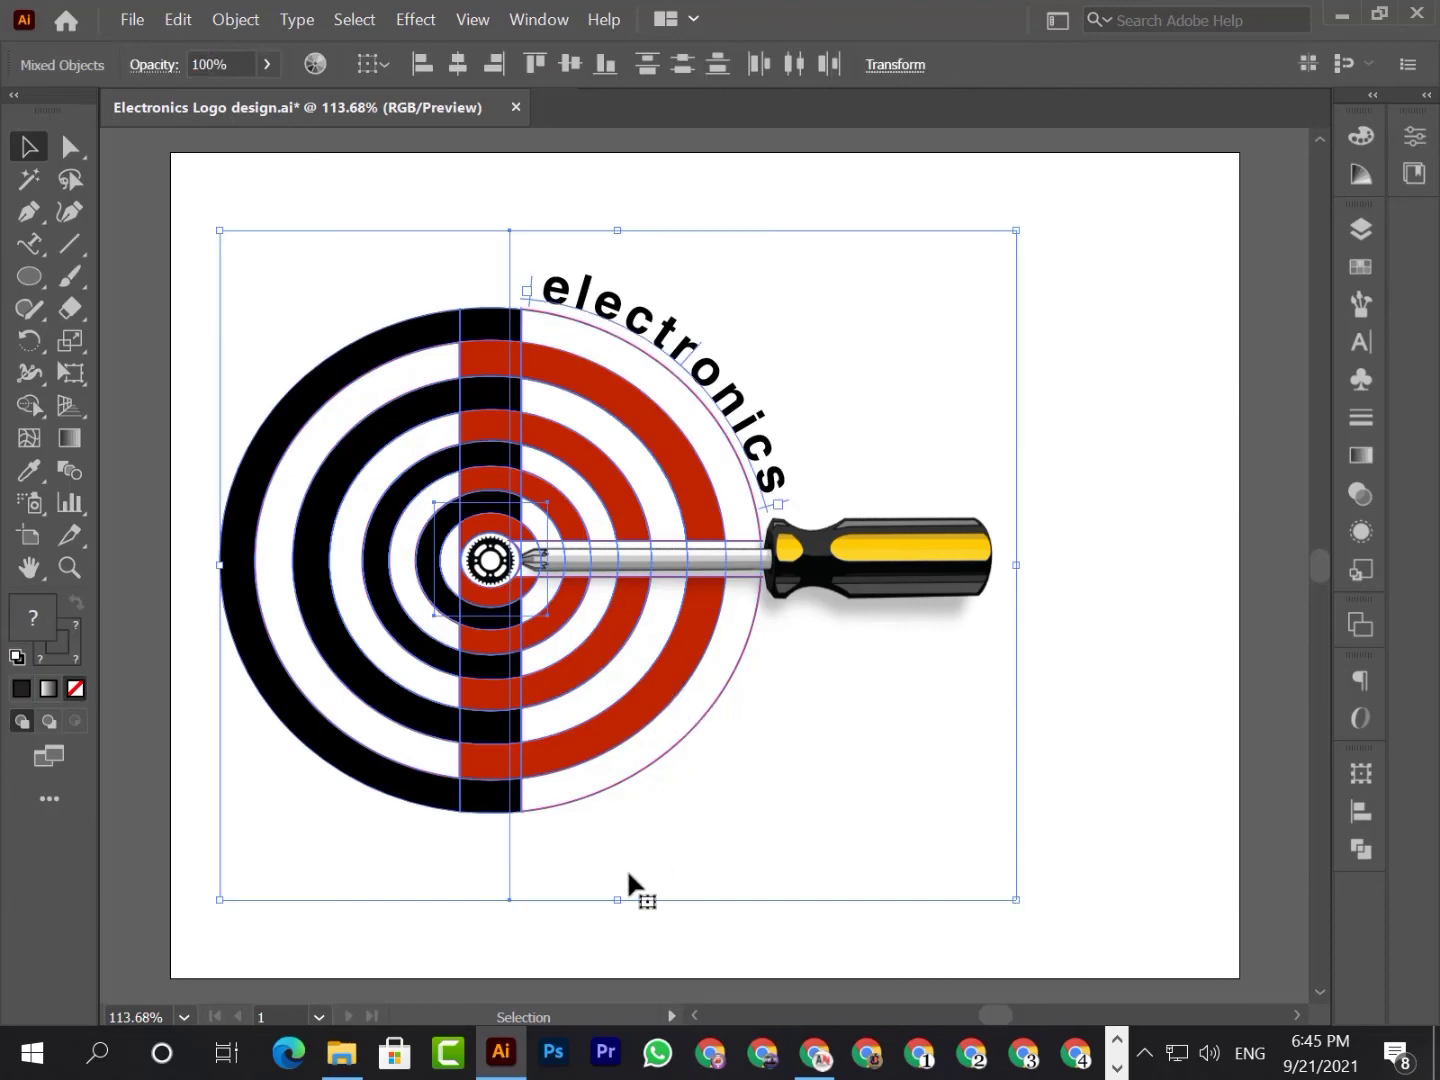
{"action": "left_click_drag", "start_coordinate": [617, 901], "coordinate": [627, 941]}
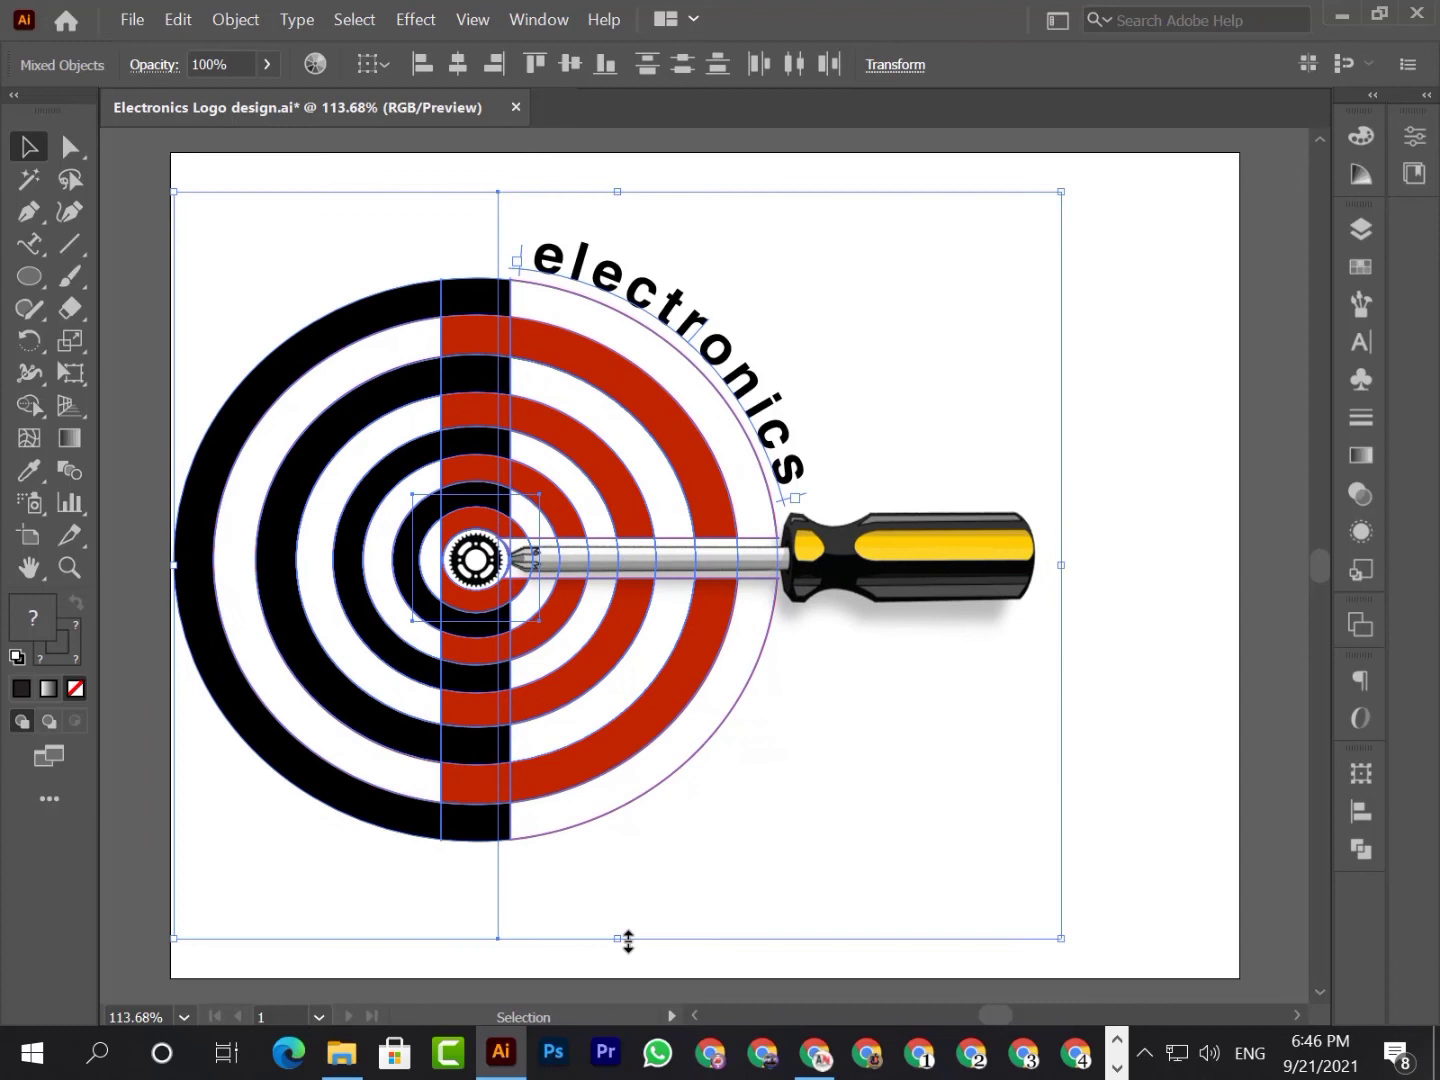
{"action": "left_click", "coordinate": [1140, 555]}
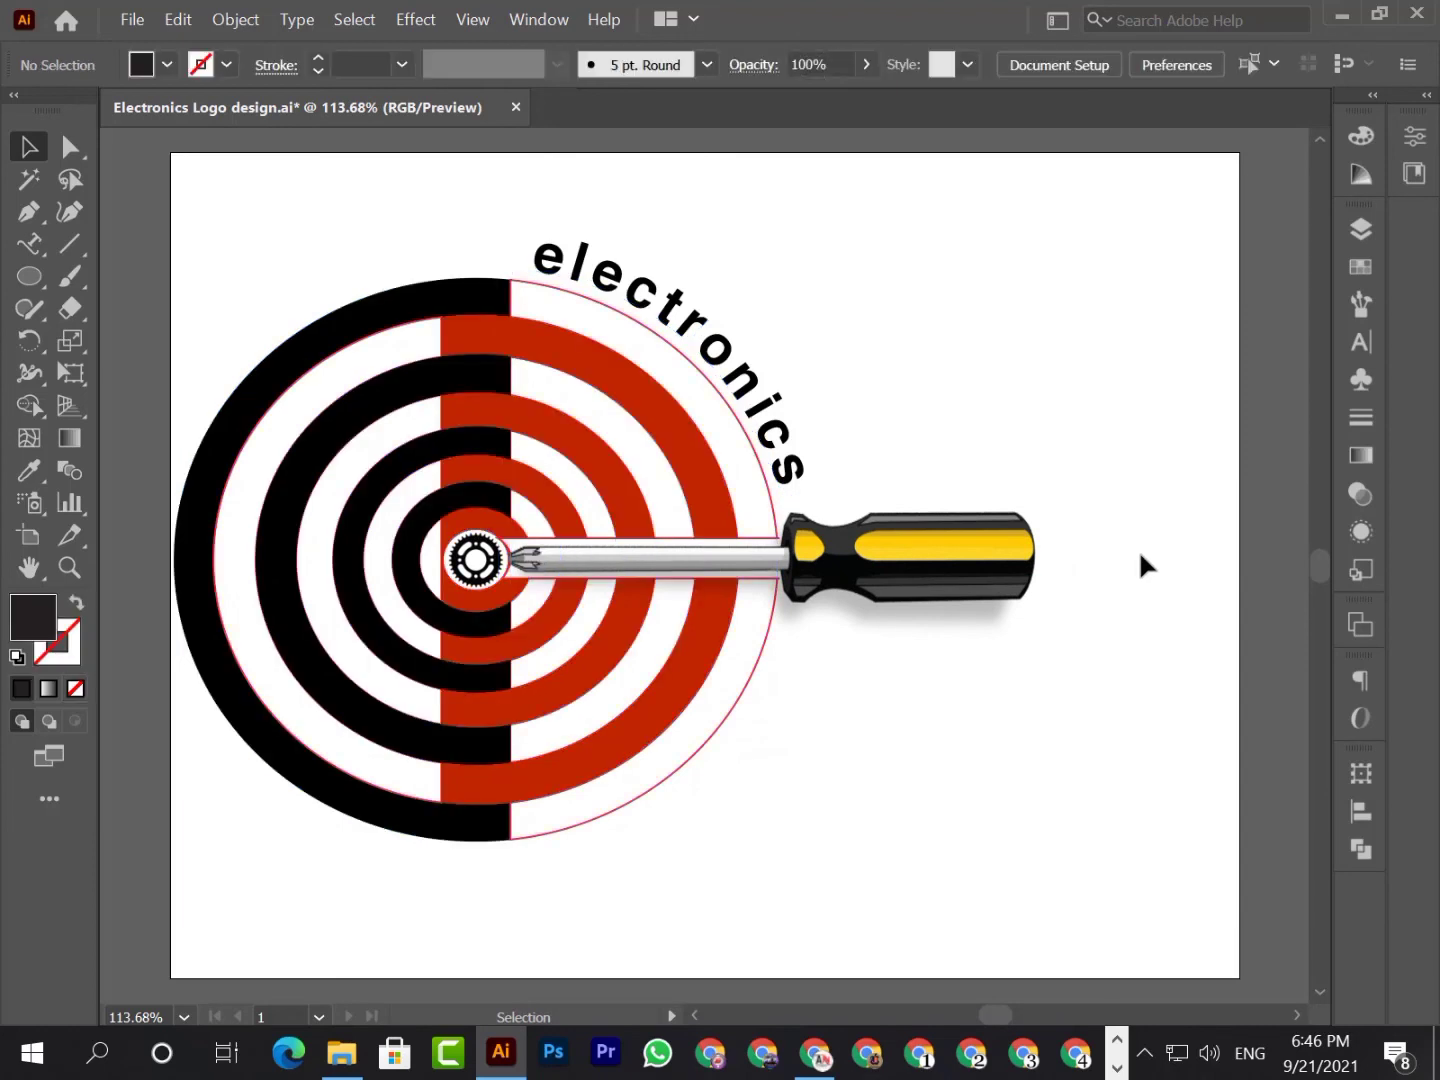
{"action": "left_click", "coordinate": [1293, 1020]}
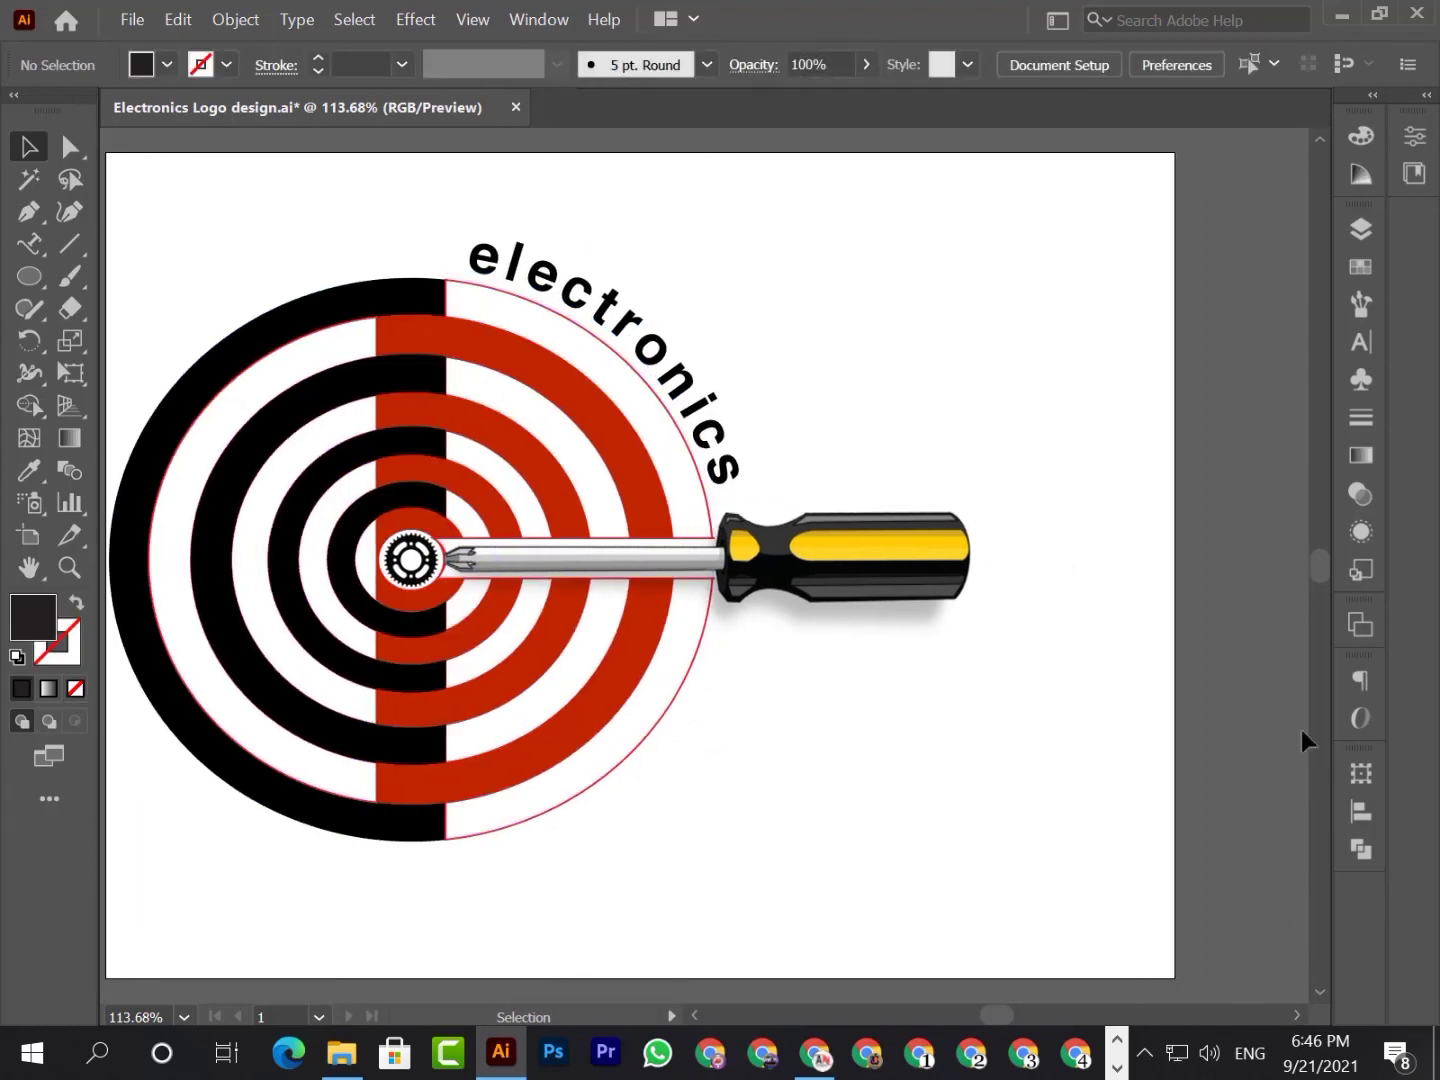
{"action": "left_click", "coordinate": [1357, 229]}
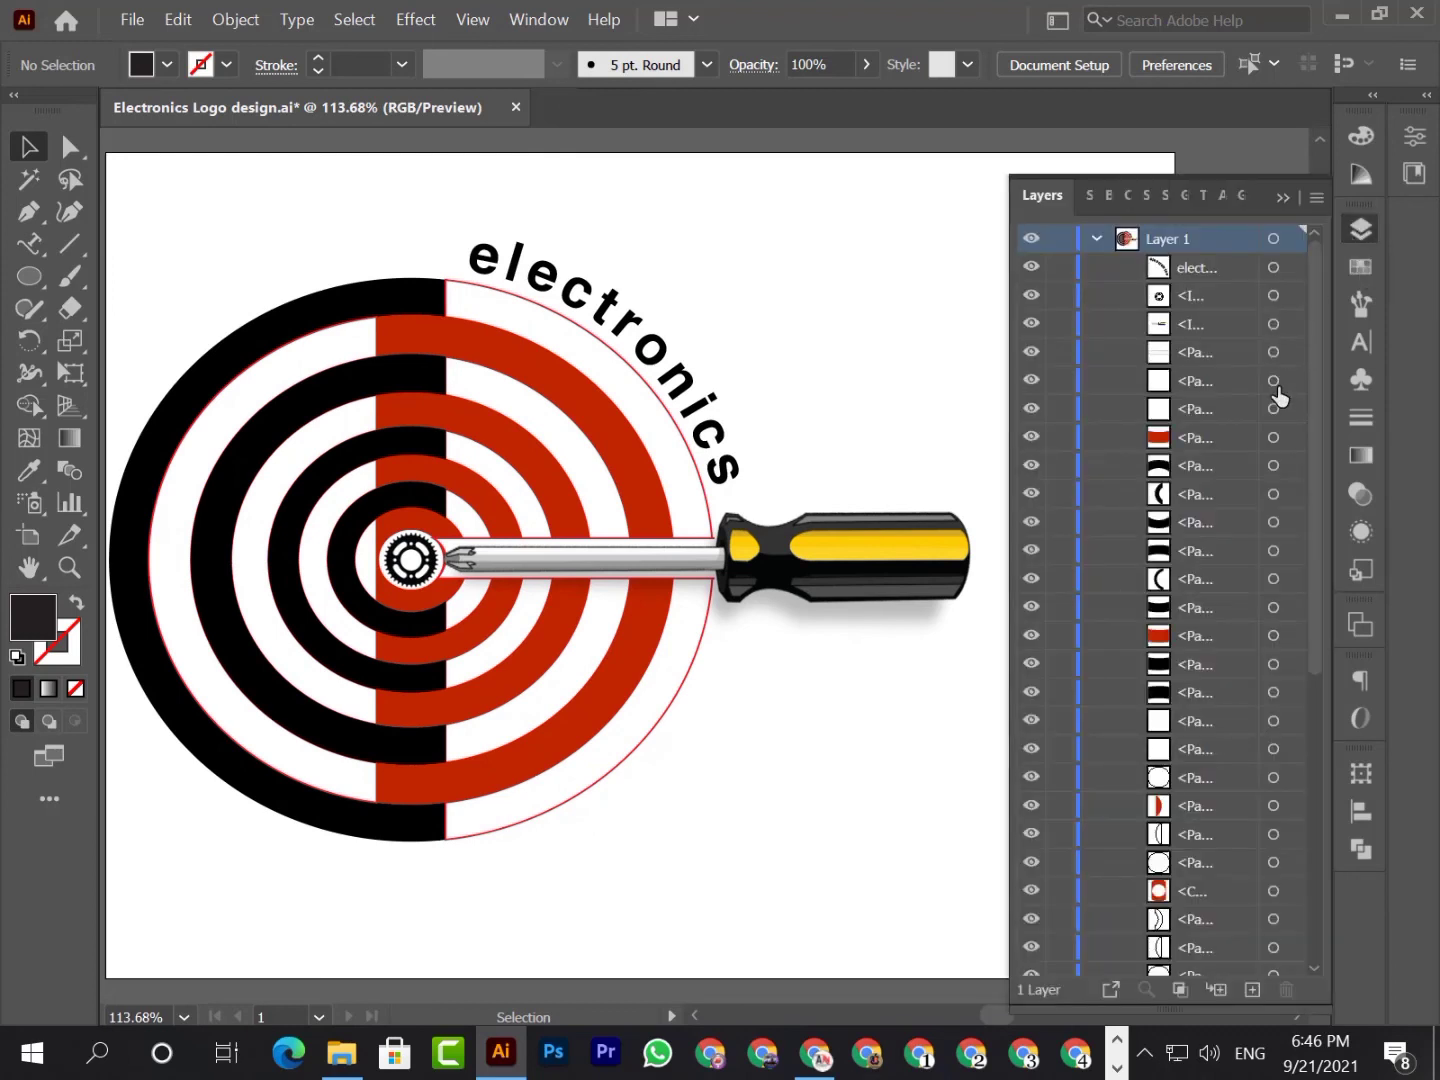
{"action": "scroll", "coordinate": [1275, 389], "scroll_direction": "down", "scroll_amount": 10}
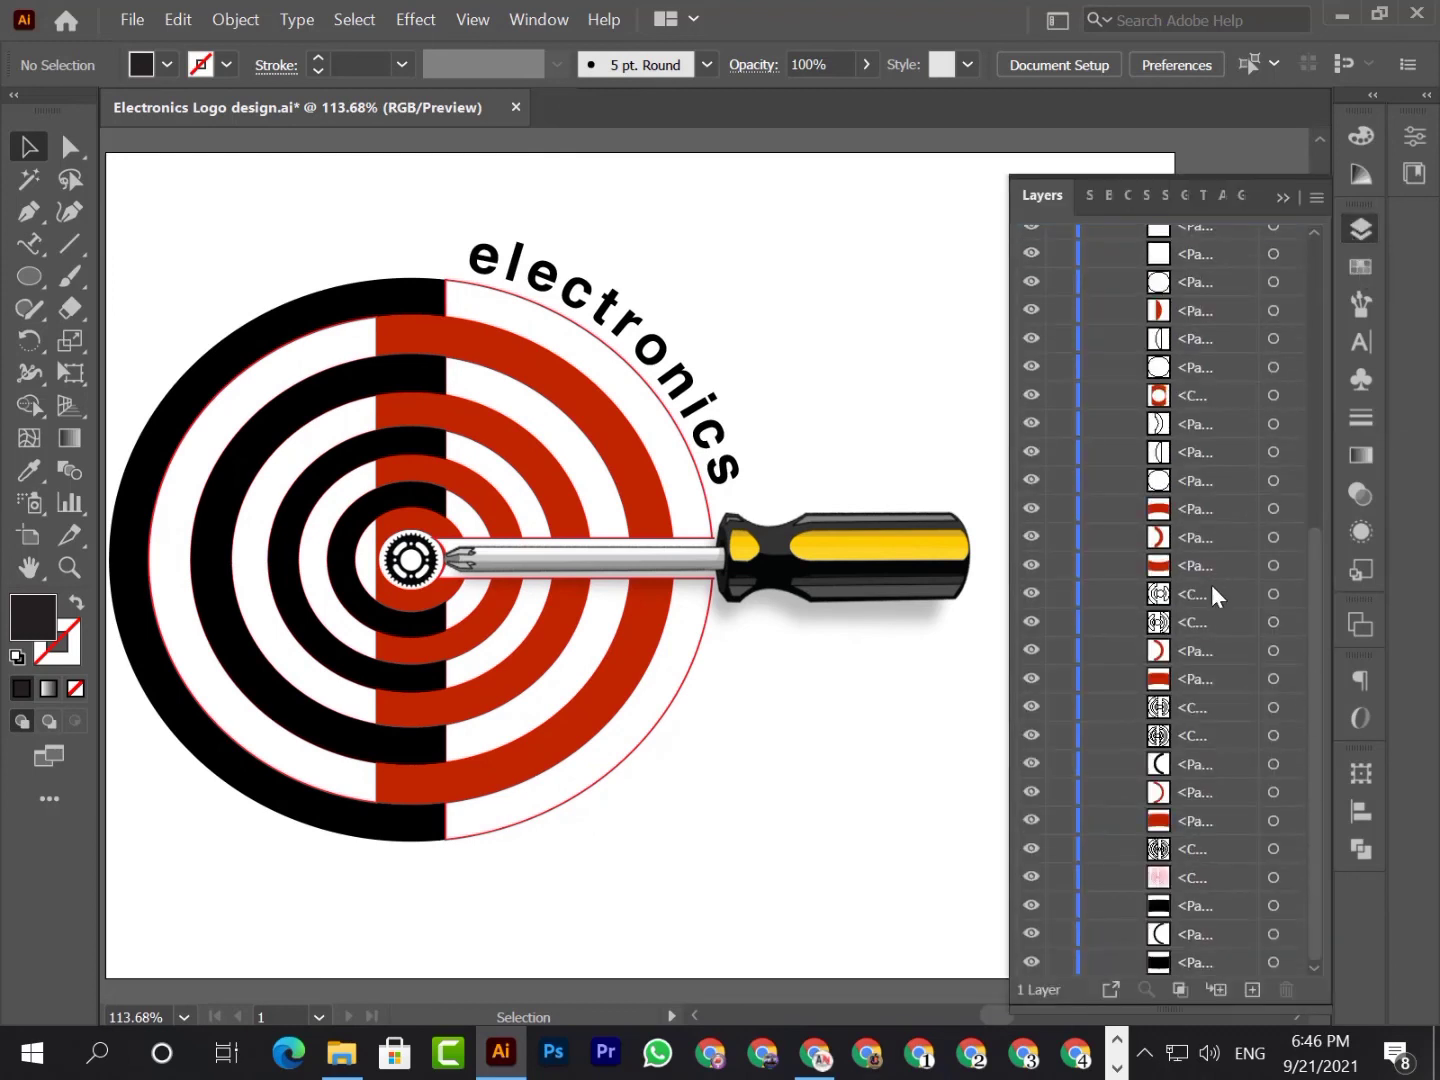
{"action": "scroll", "coordinate": [1212, 586], "scroll_direction": "up", "scroll_amount": 10}
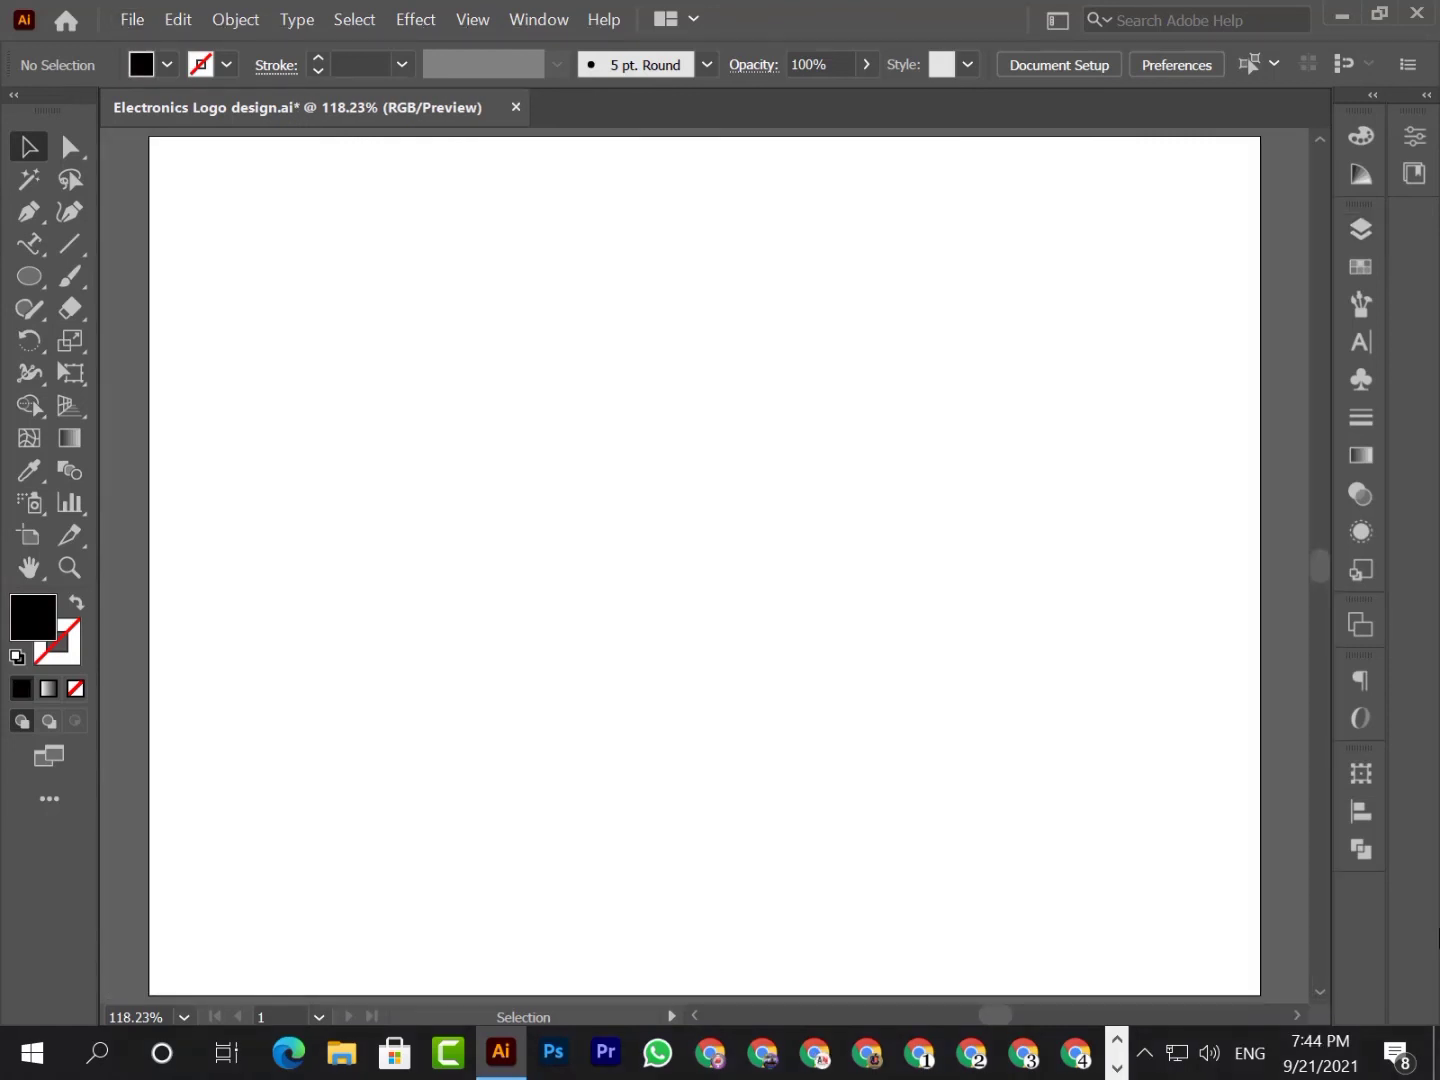
Step: Undo the successive deletions of the logo's parts until all rings, the gear, the screwdriver and the curved text are restored
{"action": "key", "text": "ctrl+z"}
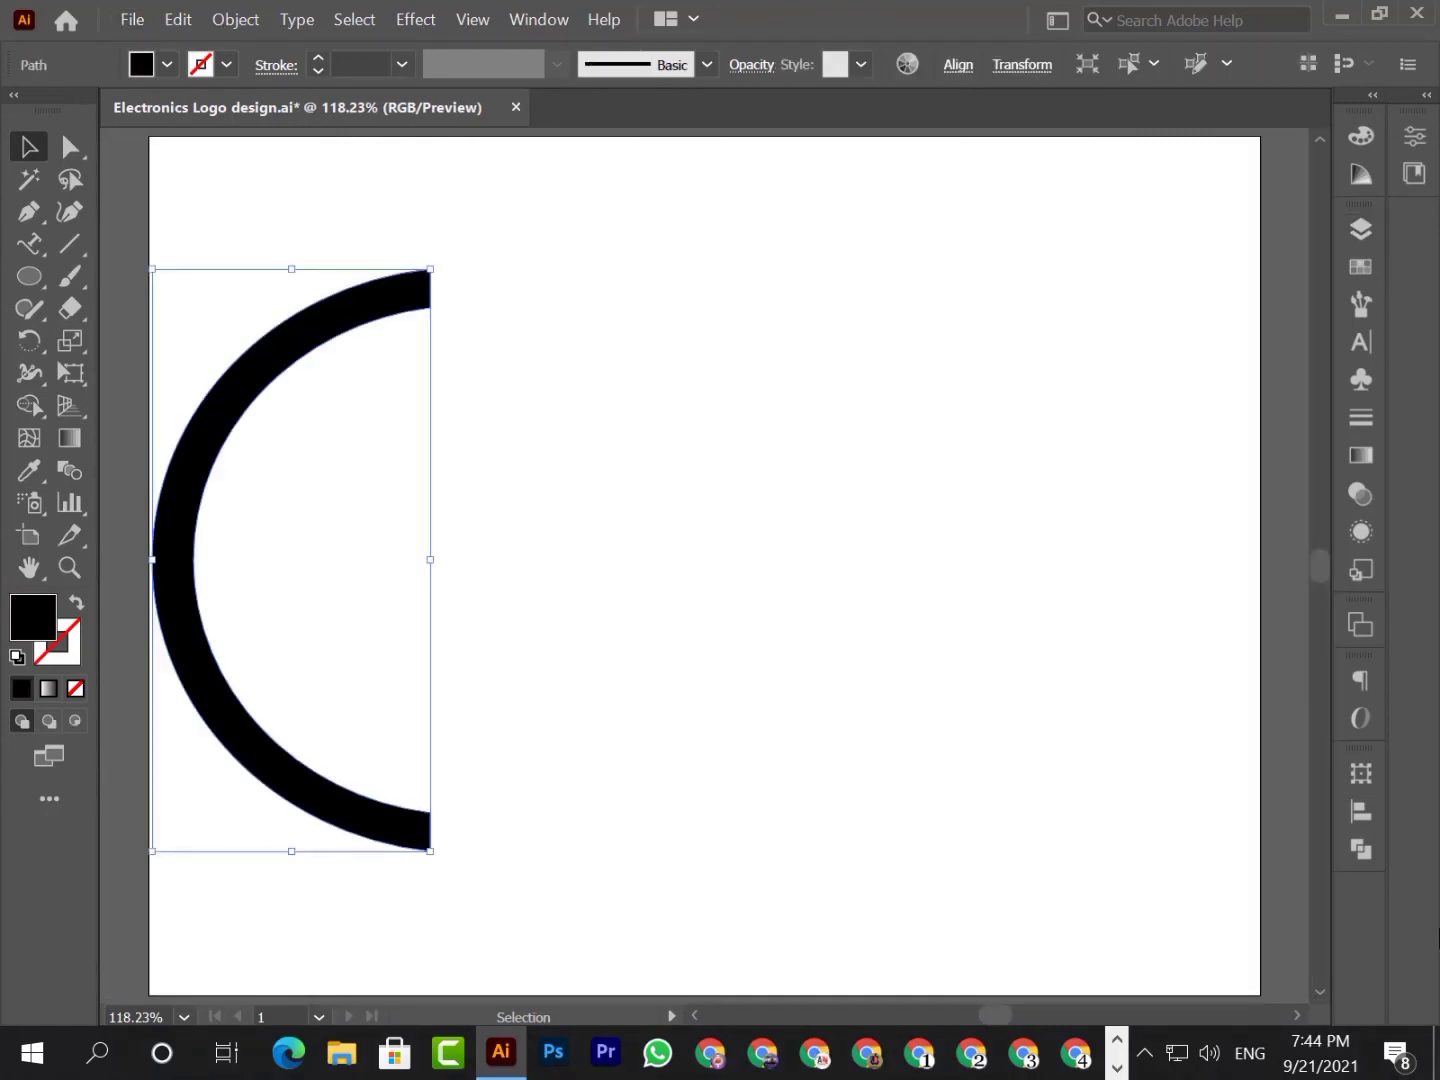
{"action": "key", "text": "ctrl+z"}
{"action": "key", "text": "ctrl+z"}
{"action": "key", "text": "ctrl+z"}
{"action": "key", "text": "ctrl+z"}
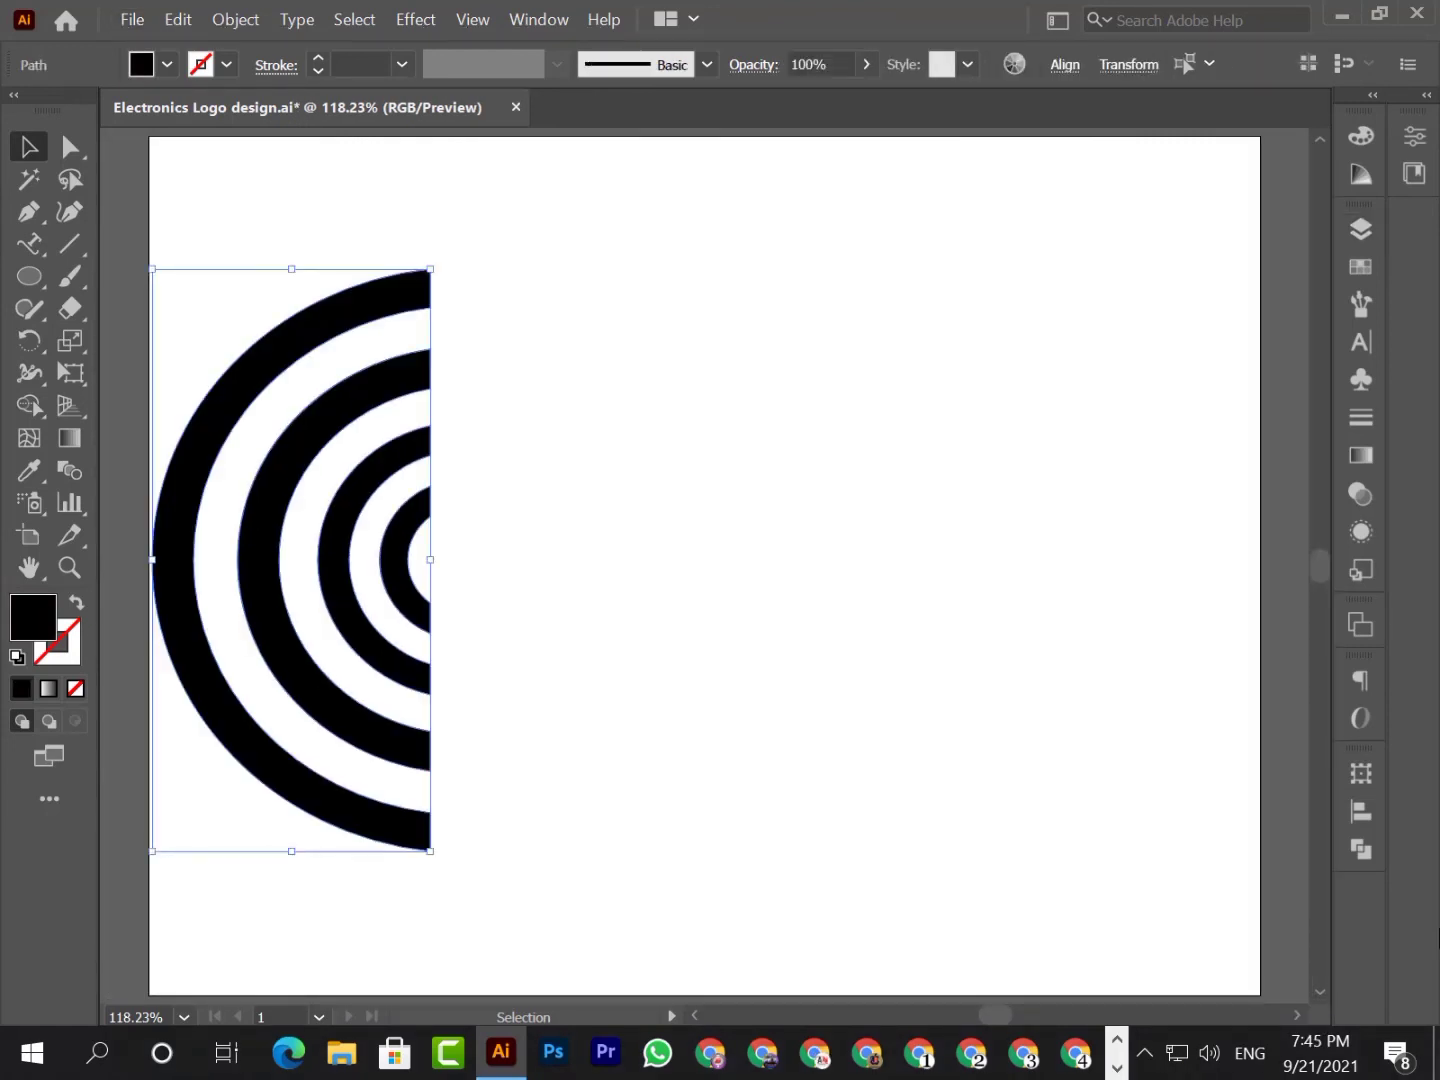
{"action": "key", "text": "ctrl+z"}
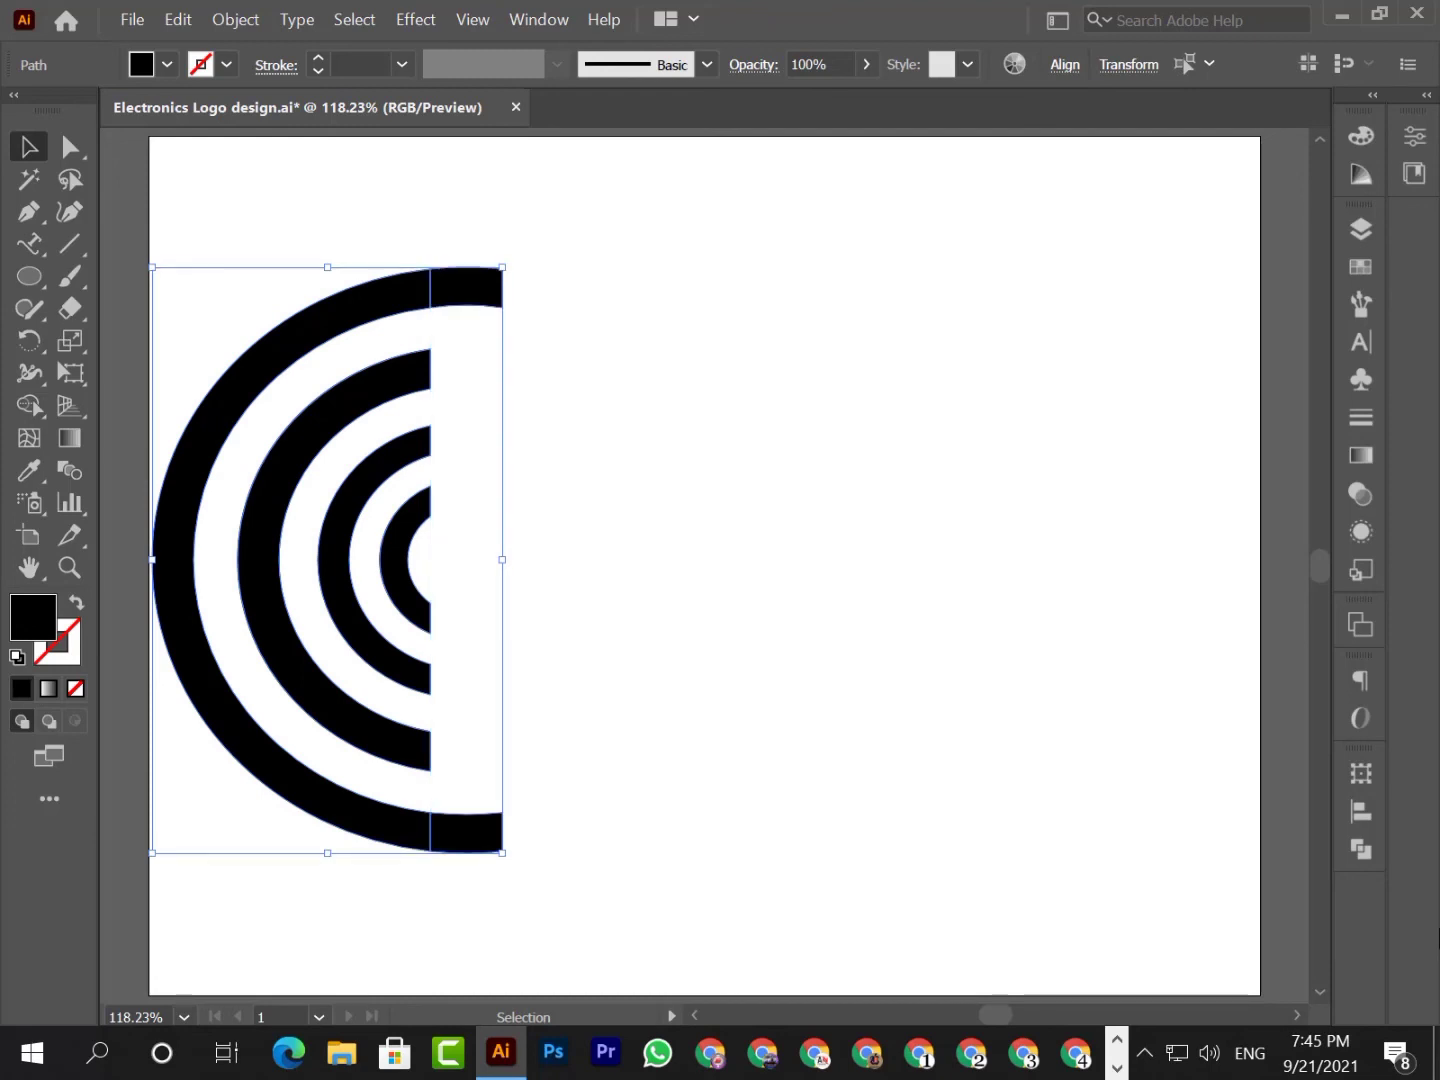
{"action": "key", "text": "ctrl+z"}
{"action": "key", "text": "ctrl+z"}
{"action": "key", "text": "ctrl+z"}
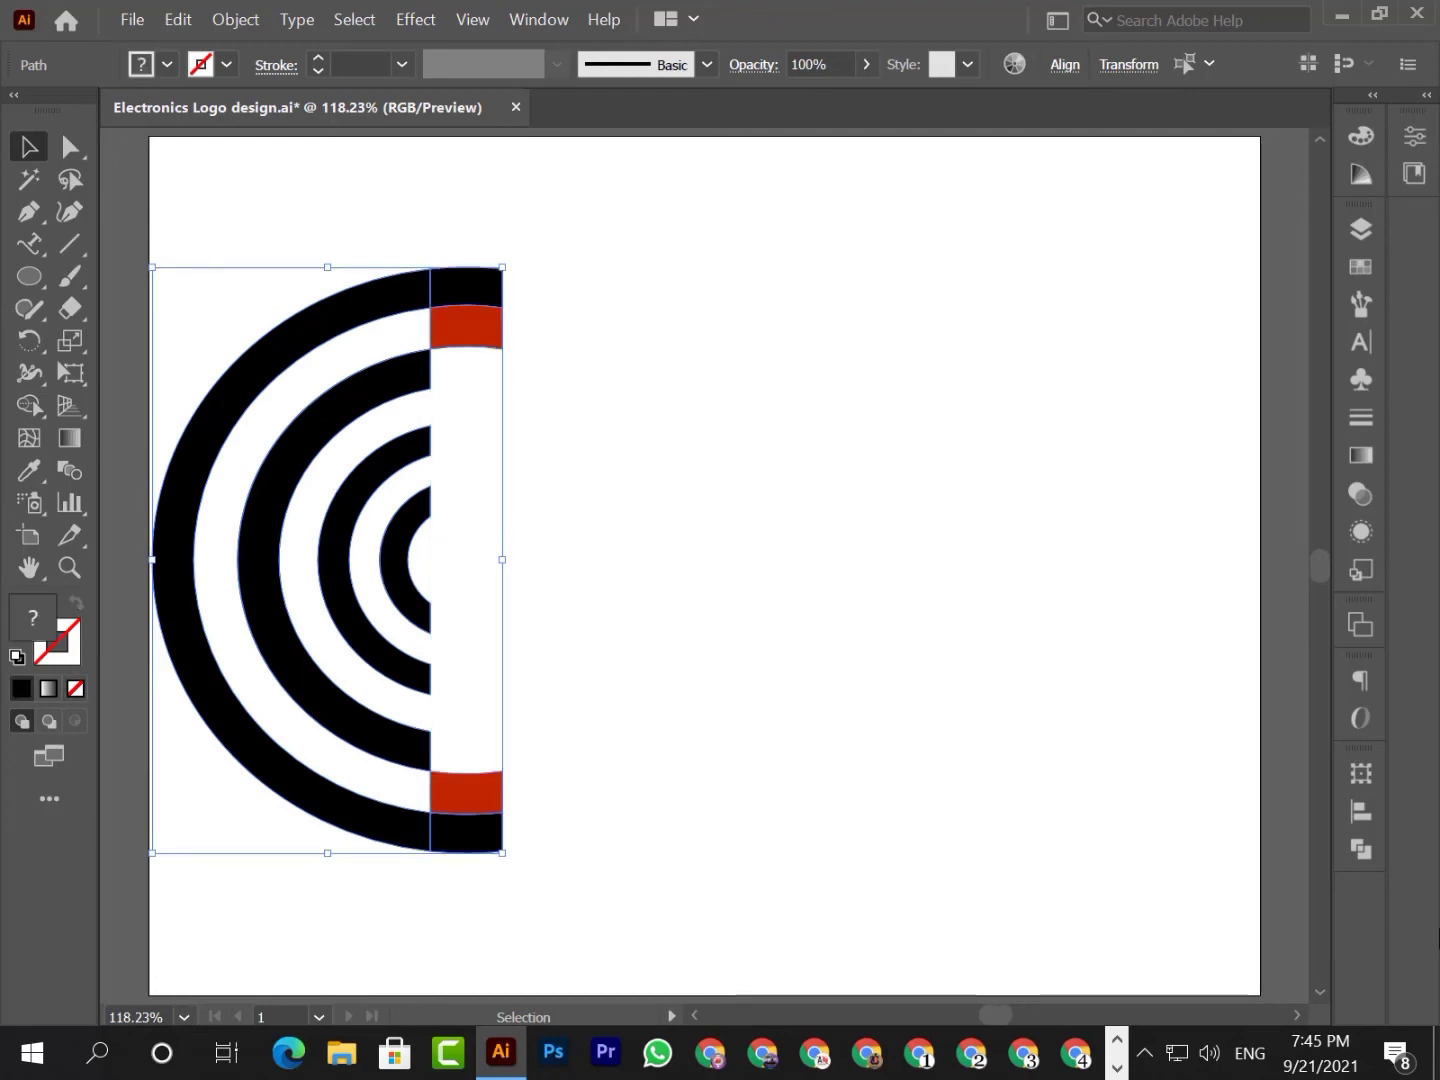
{"action": "key", "text": "ctrl+z"}
{"action": "key", "text": "ctrl+z"}
{"action": "key", "text": "ctrl+z"}
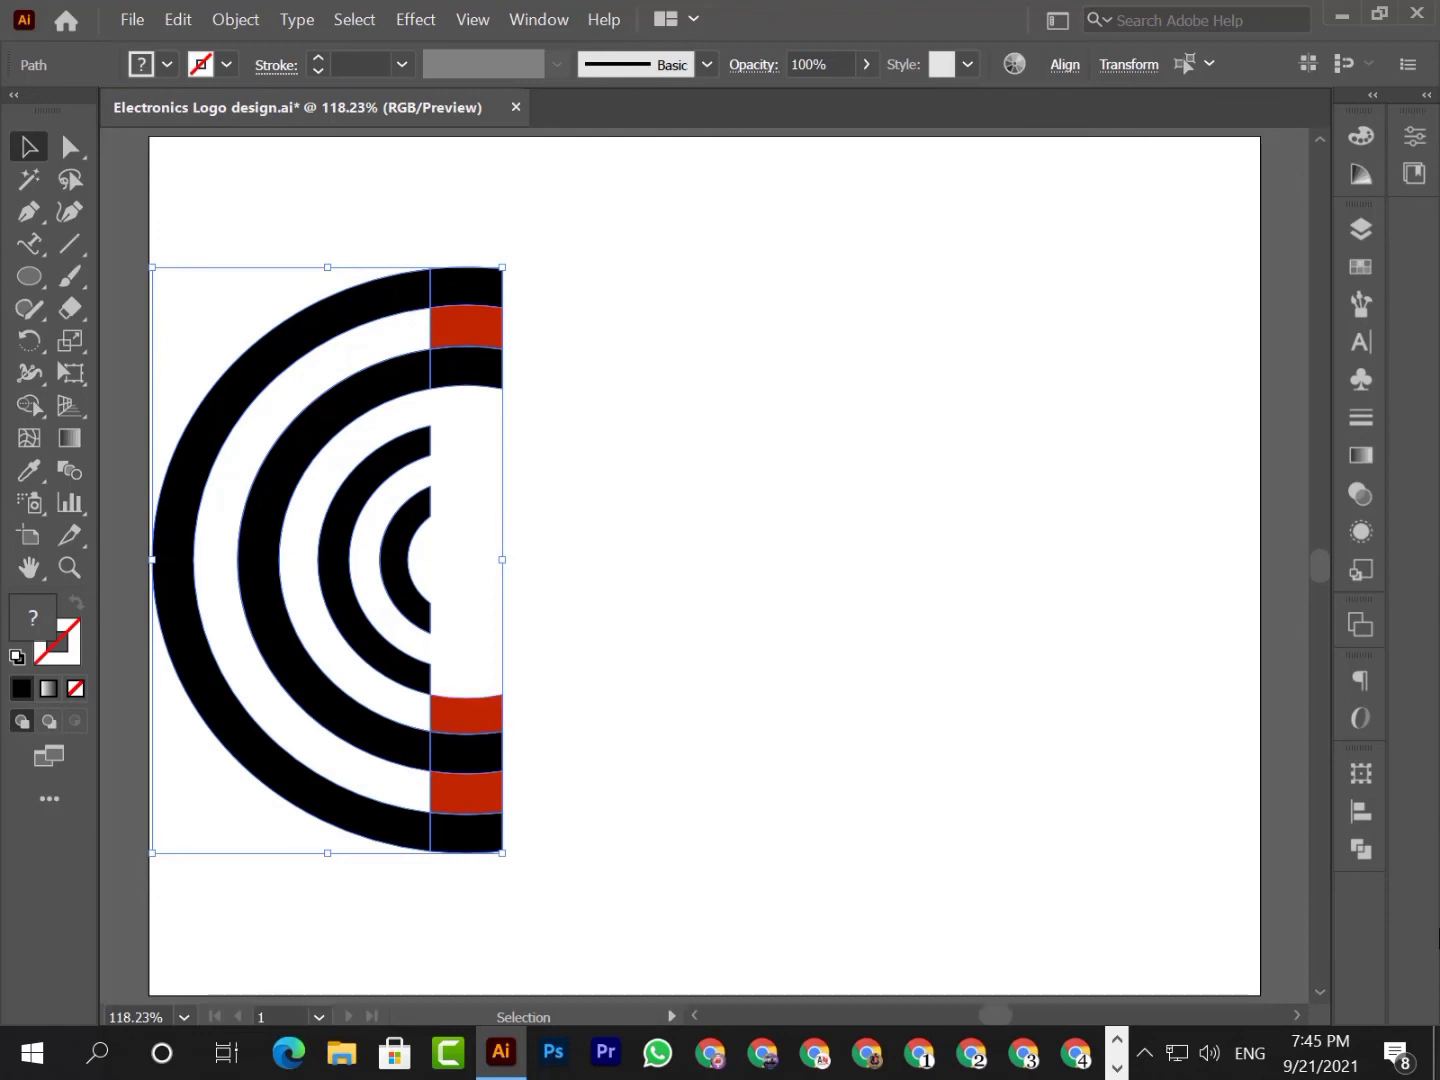
{"action": "key", "text": "ctrl+z"}
{"action": "key", "text": "ctrl+z"}
{"action": "key", "text": "ctrl+z"}
{"action": "key", "text": "ctrl+z"}
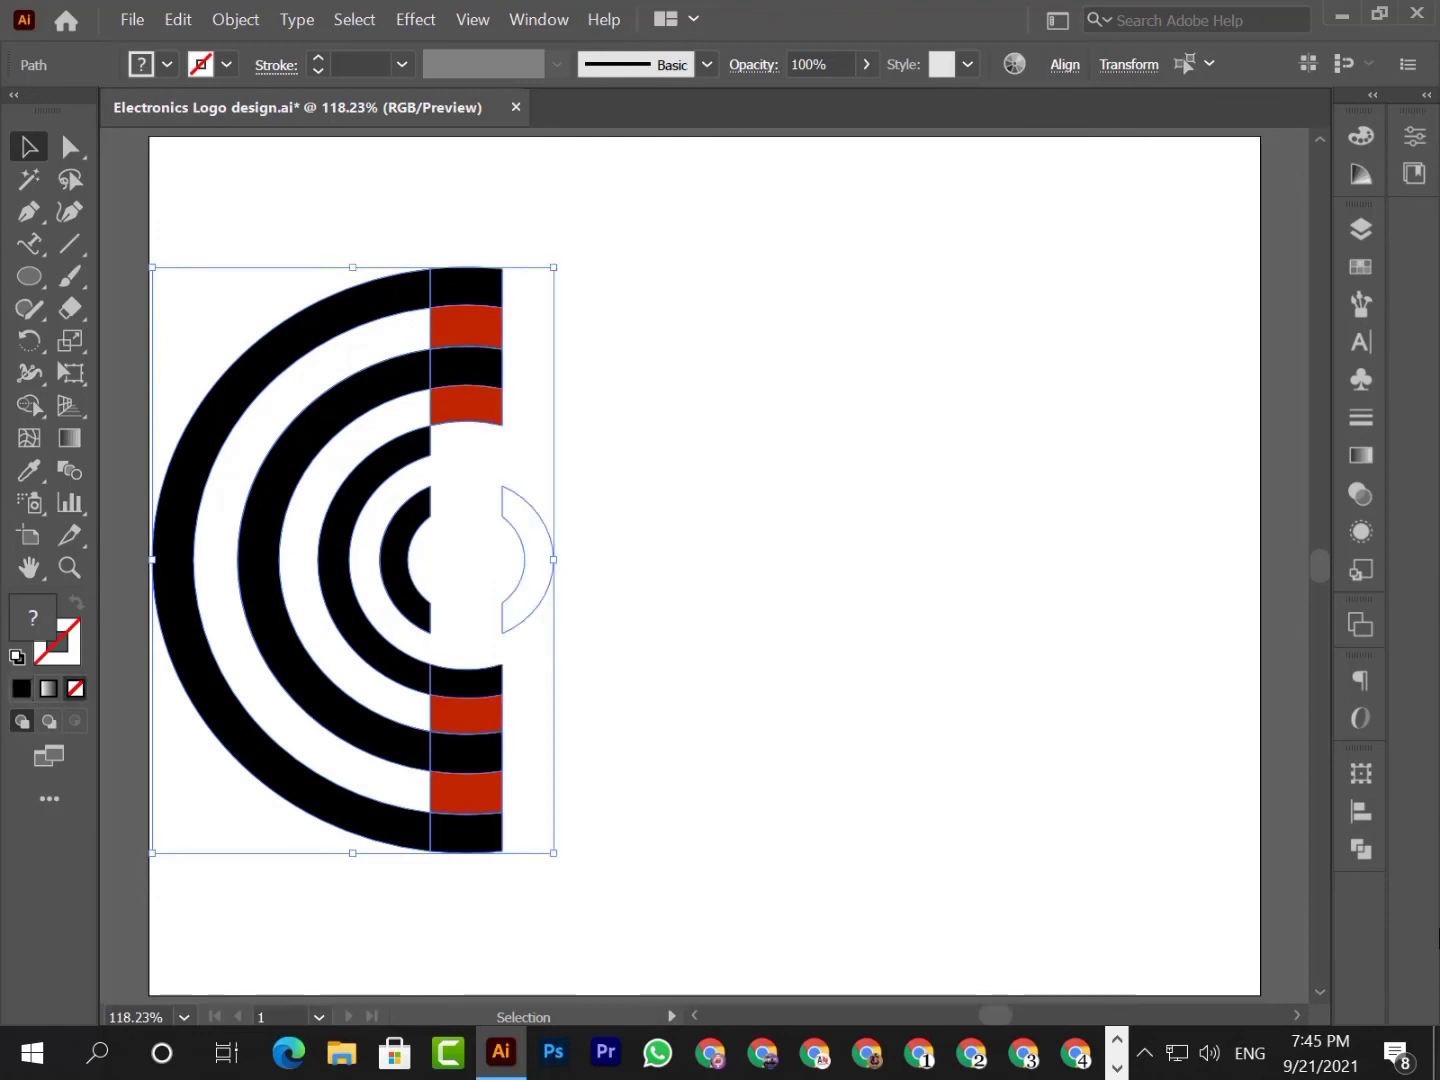
{"action": "key", "text": "ctrl+z"}
{"action": "key", "text": "ctrl+z"}
{"action": "key", "text": "ctrl+z"}
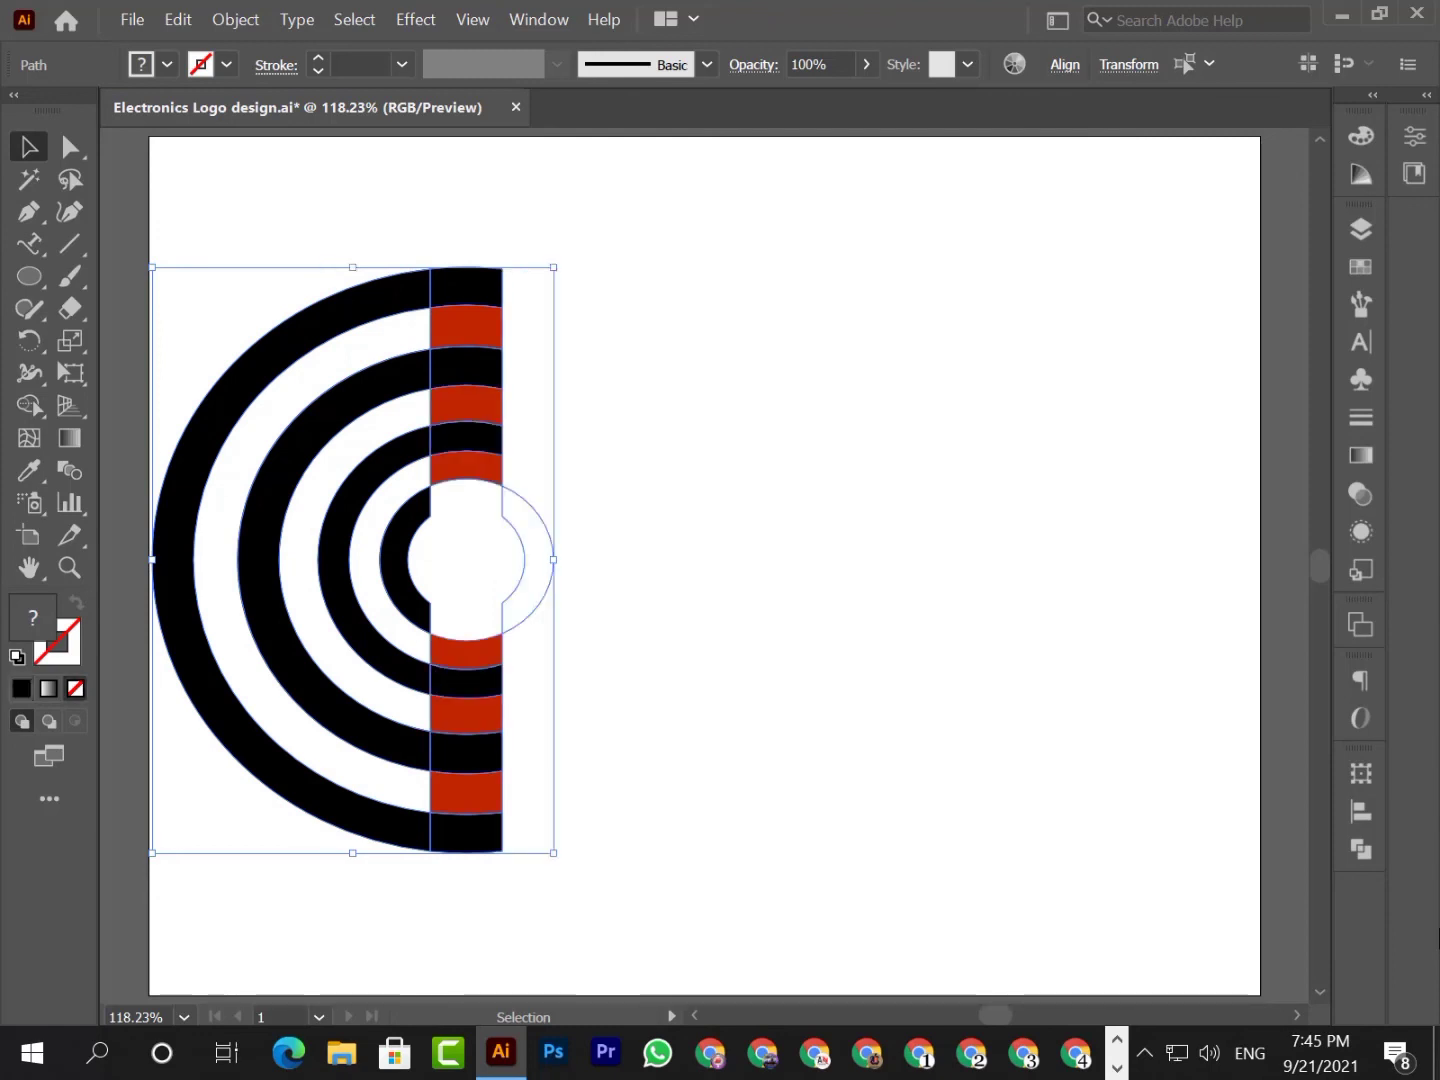
{"action": "key", "text": "ctrl+z"}
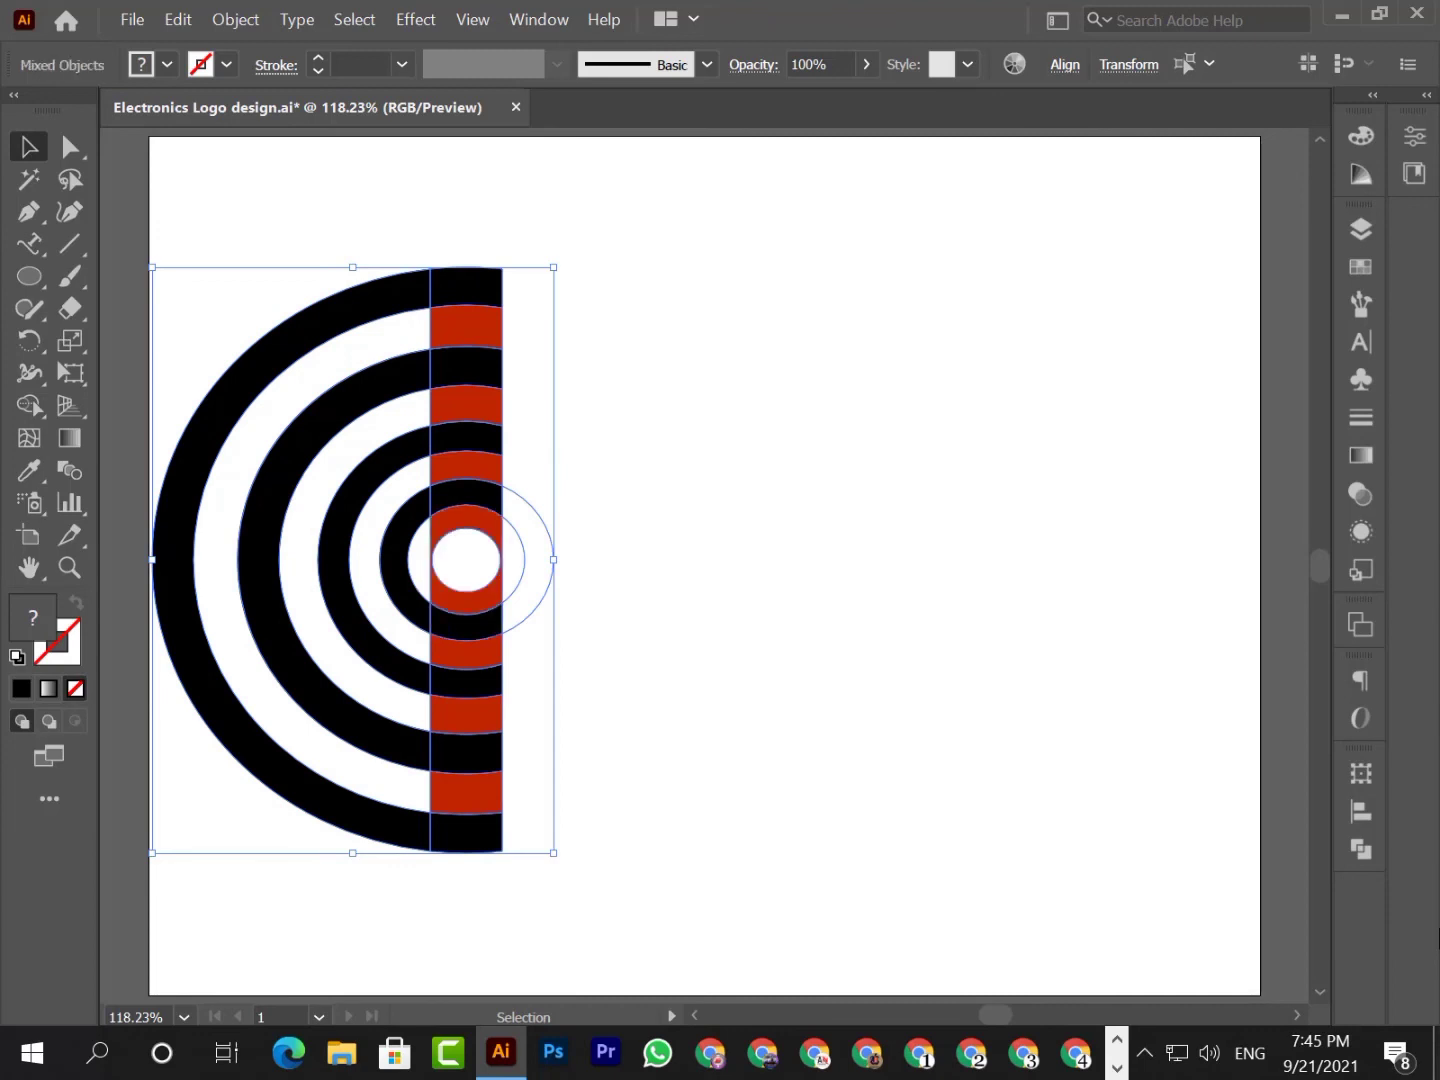
{"action": "key", "text": "ctrl+z"}
{"action": "key", "text": "ctrl+z"}
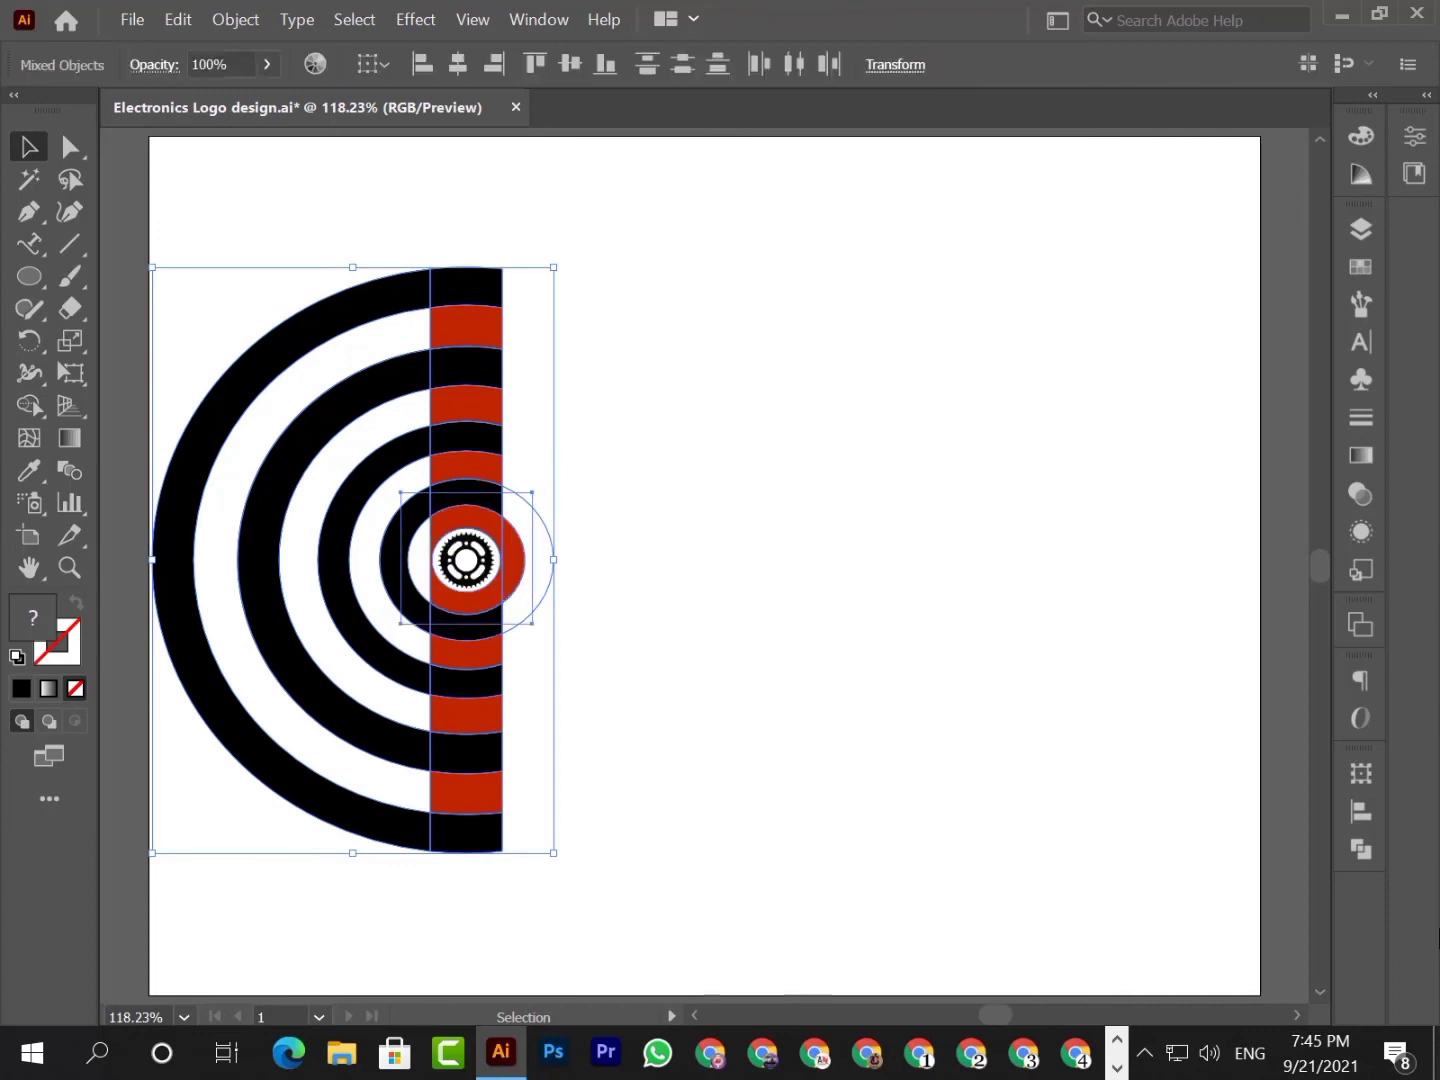
{"action": "key", "text": "ctrl+z"}
{"action": "key", "text": "ctrl+z"}
{"action": "key", "text": "ctrl+z"}
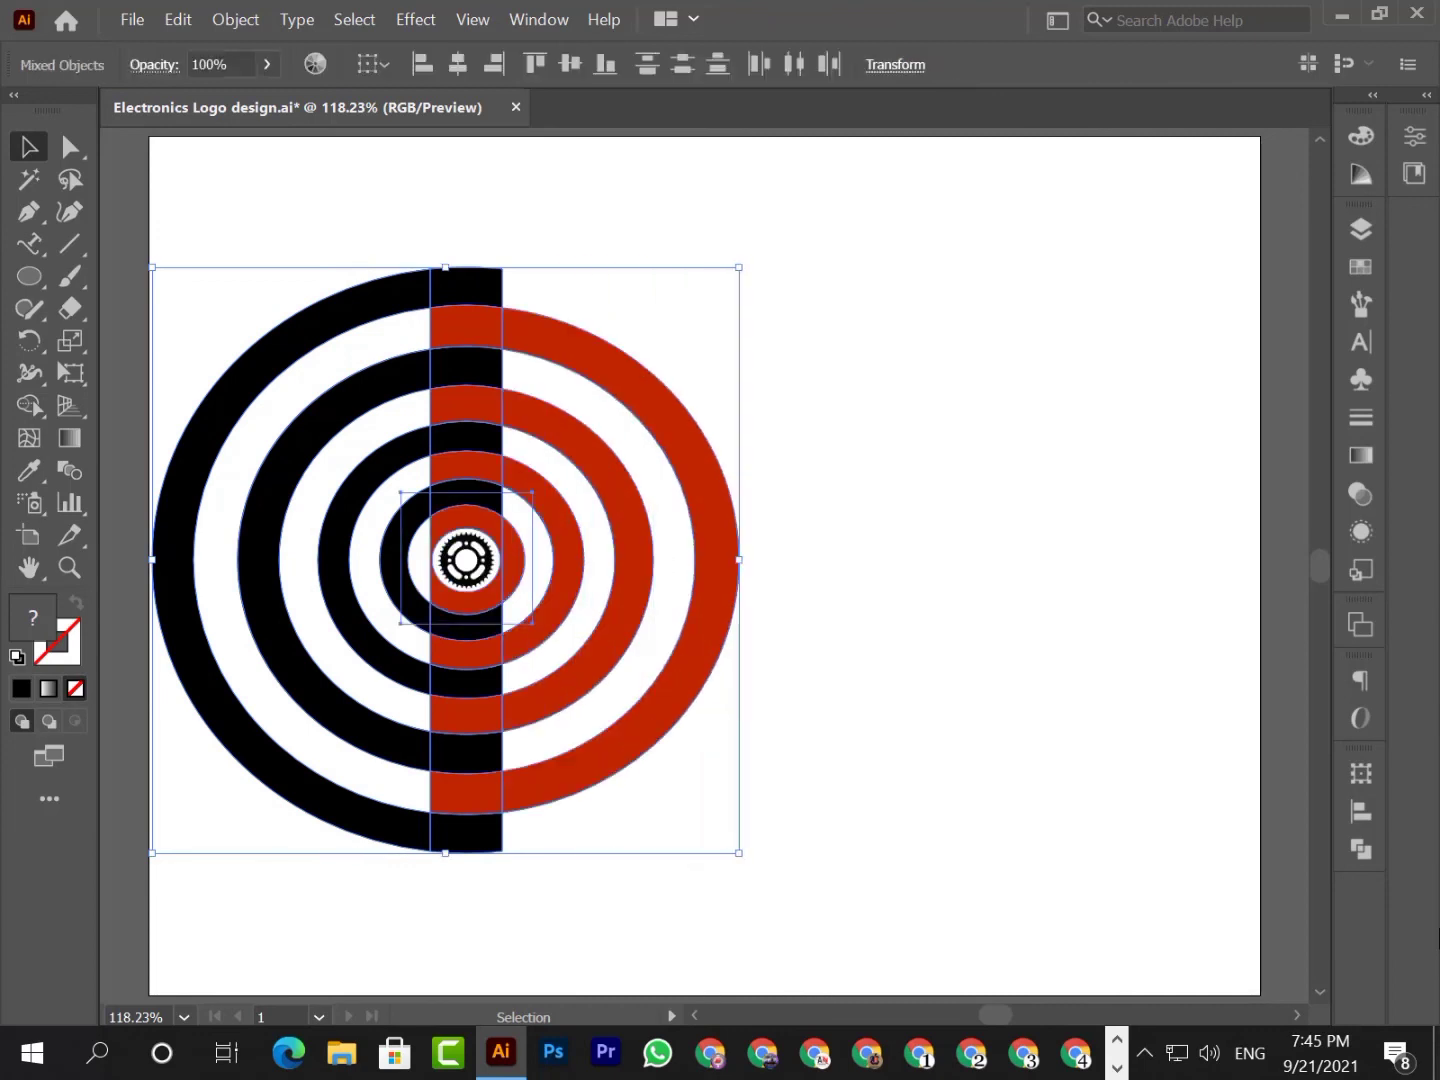
{"action": "key", "text": "ctrl+z"}
{"action": "key", "text": "ctrl+z"}
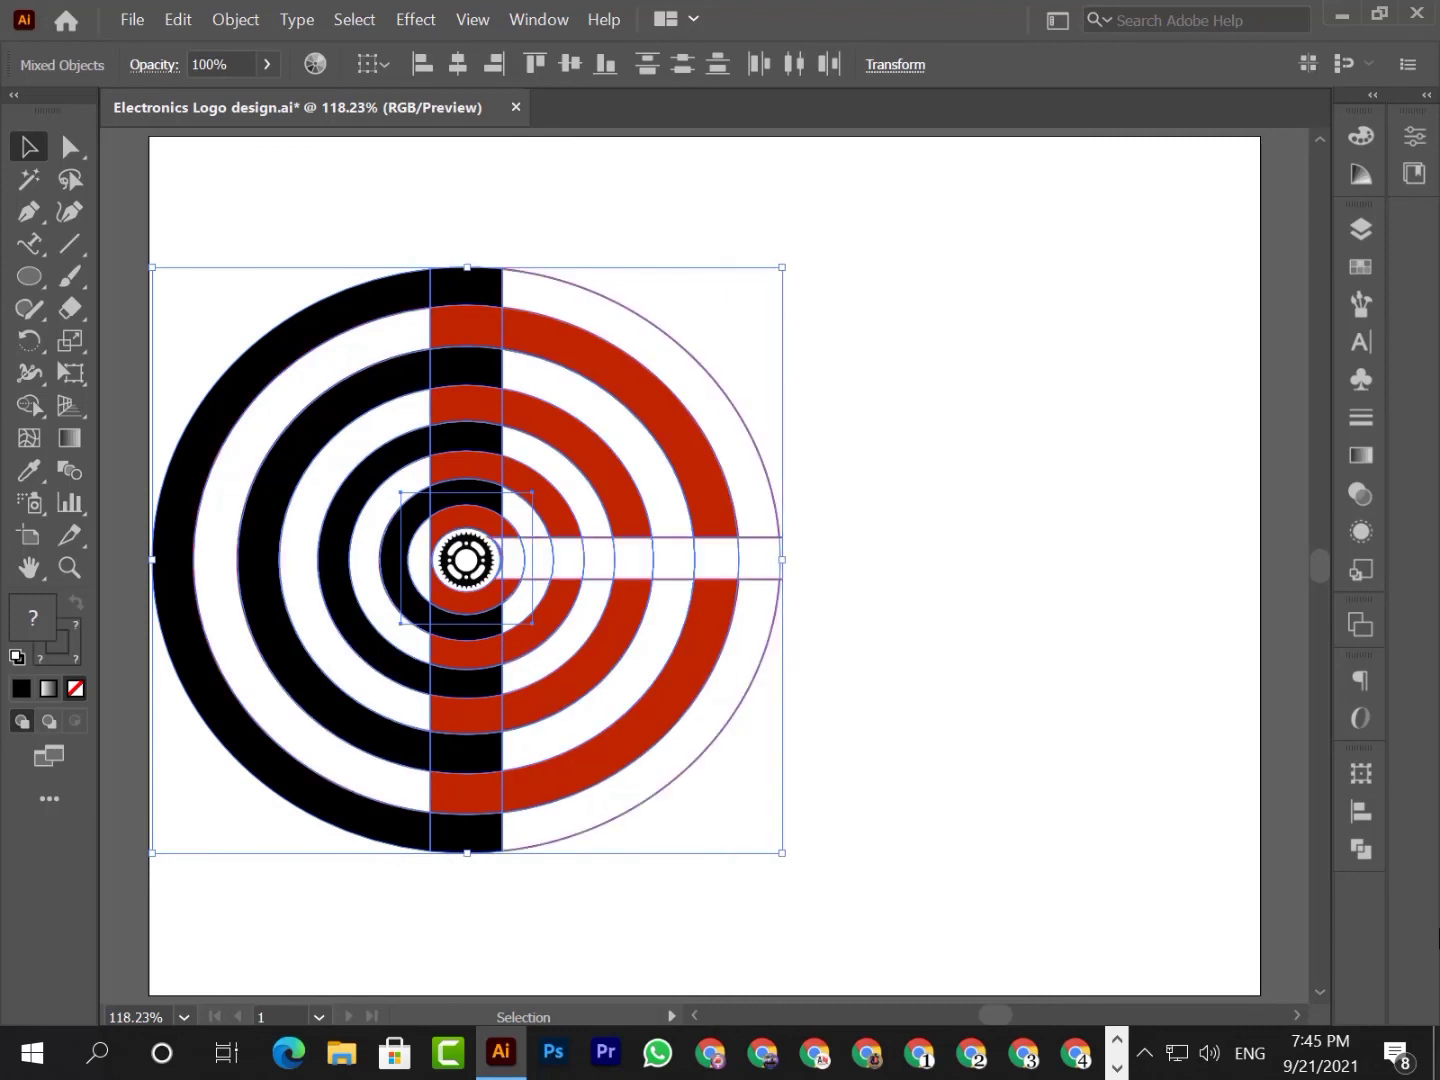
{"action": "key", "text": "ctrl+z"}
{"action": "key", "text": "ctrl+z"}
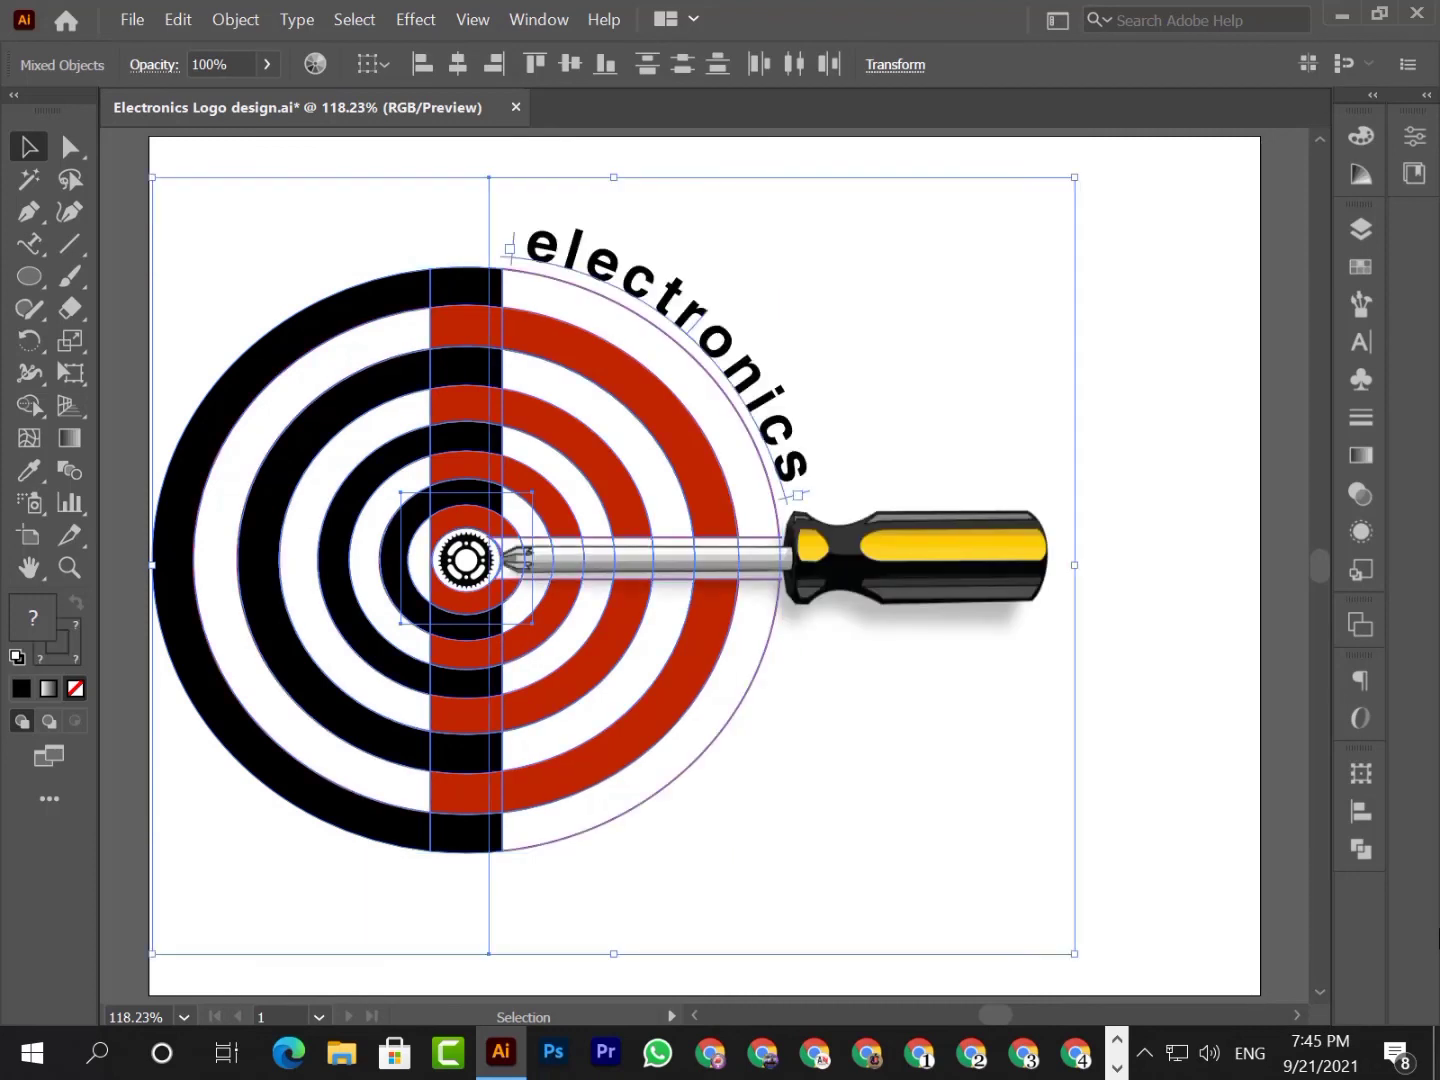
{"action": "key", "text": "ctrl+z"}
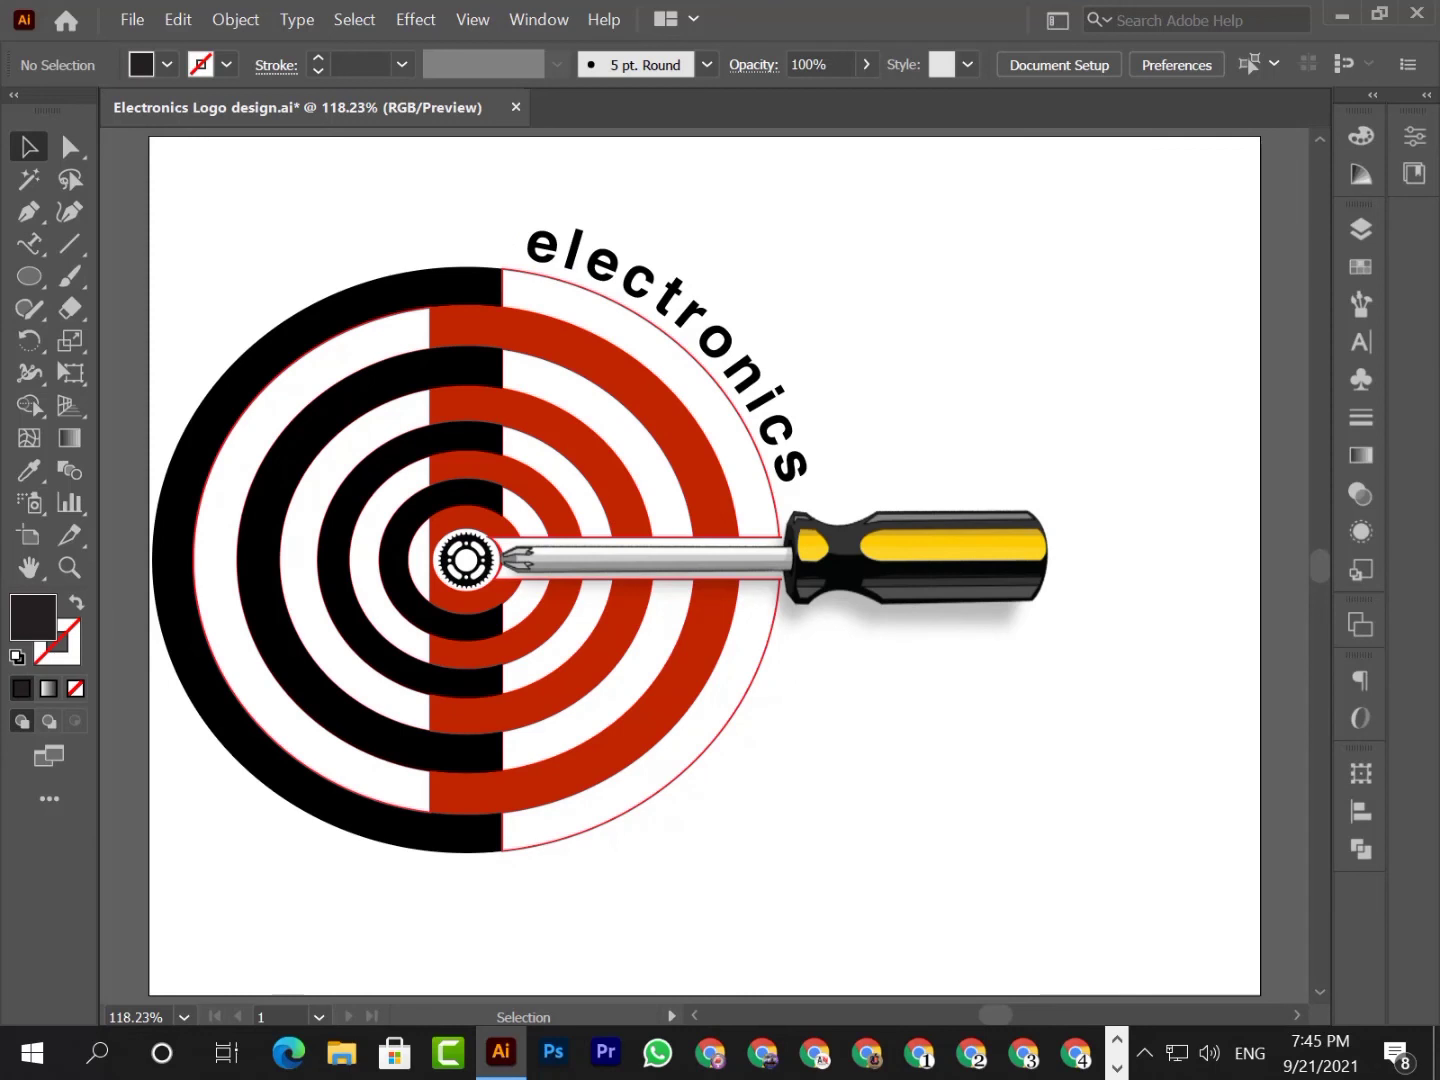